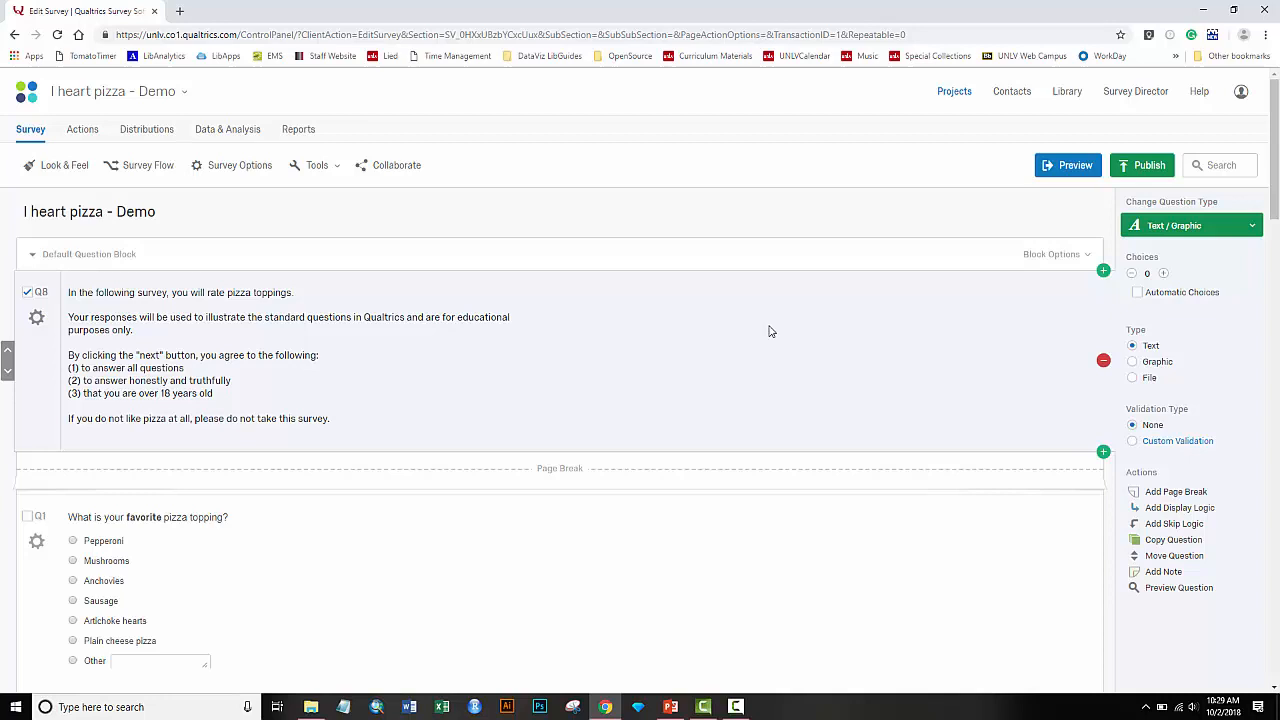
Step: Enlarge the survey editor page and examine the question types available for the introductory text Q8
key("ctrl+plus")
key("ctrl+plus")
key("ctrl+plus")
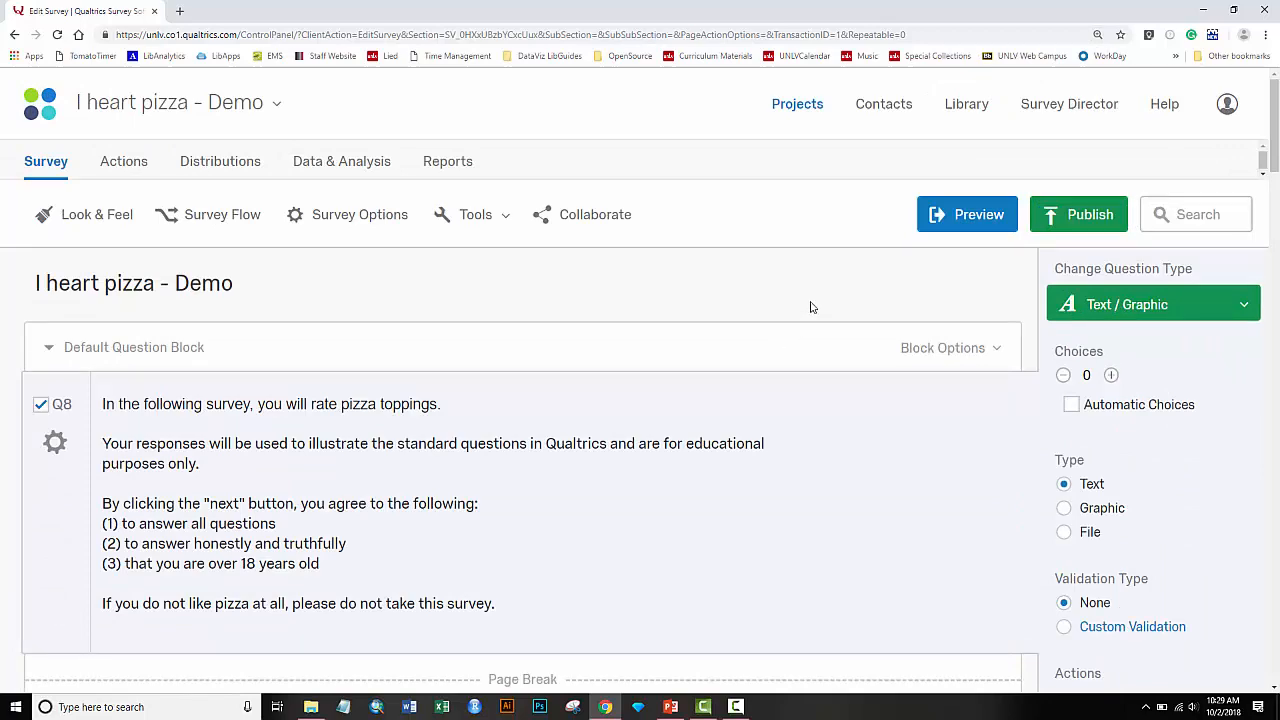
scroll(811, 307, "down", 2)
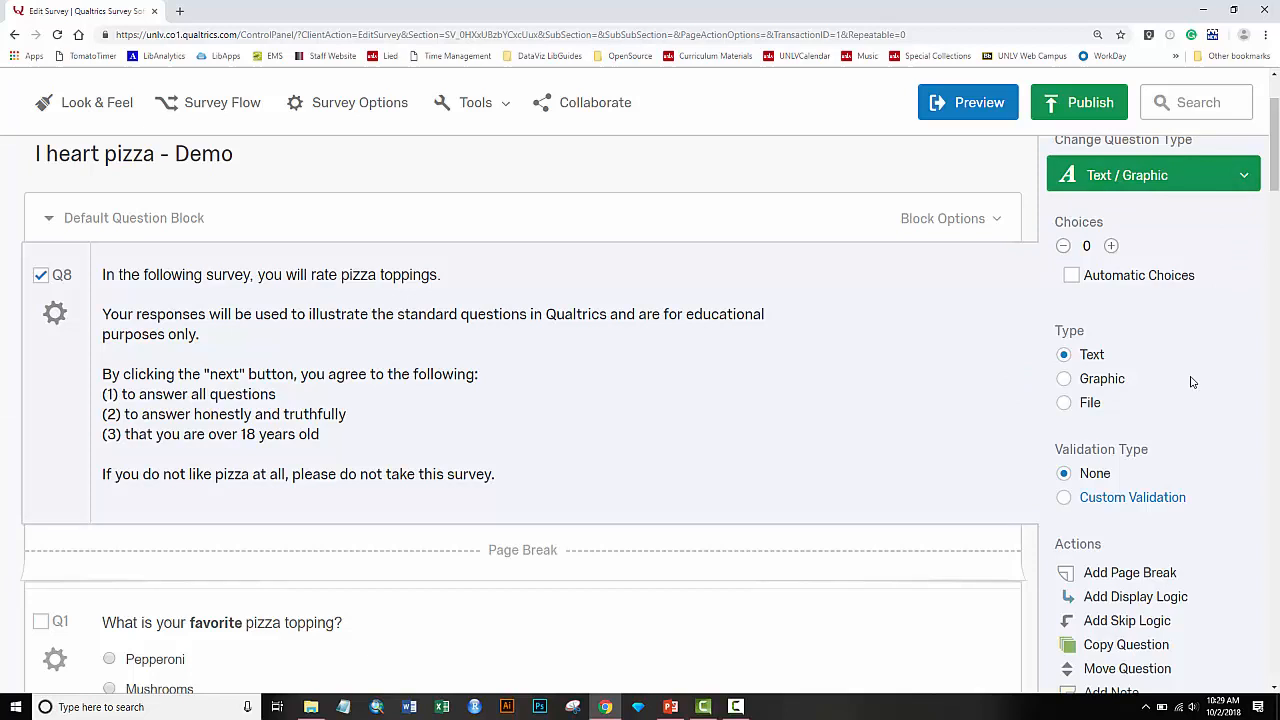
left_click(1245, 177)
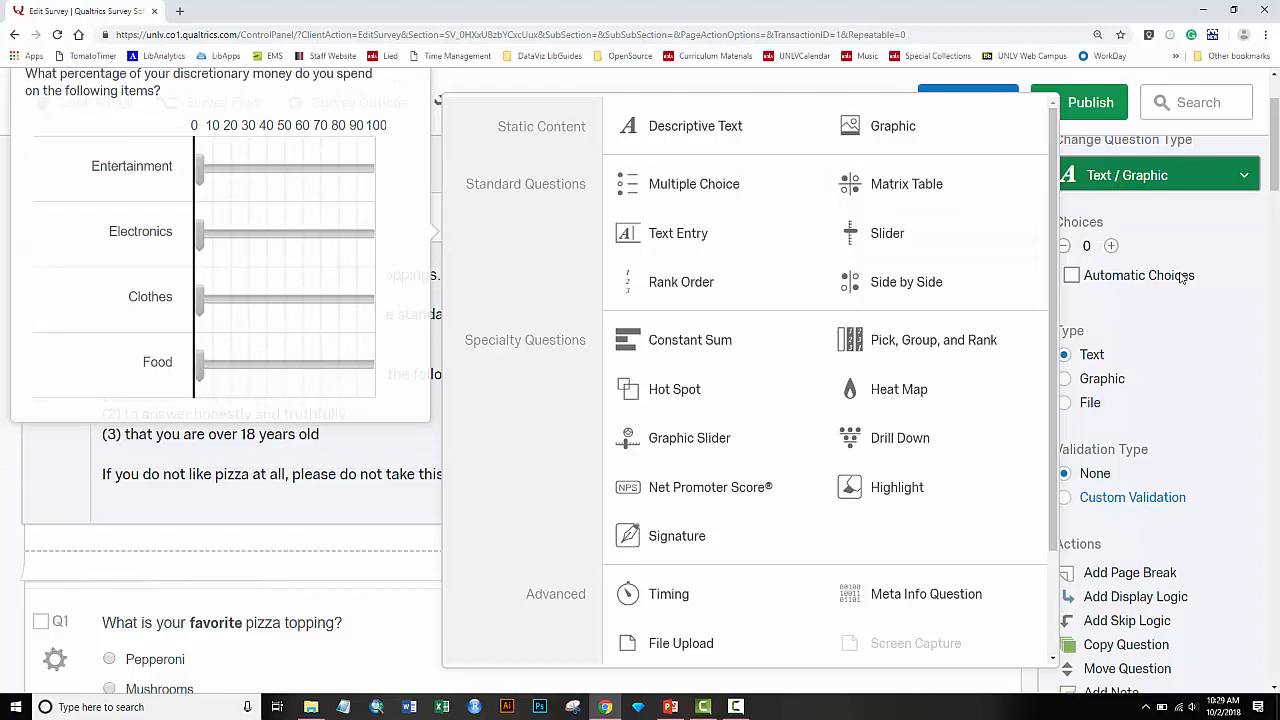
left_click(1234, 294)
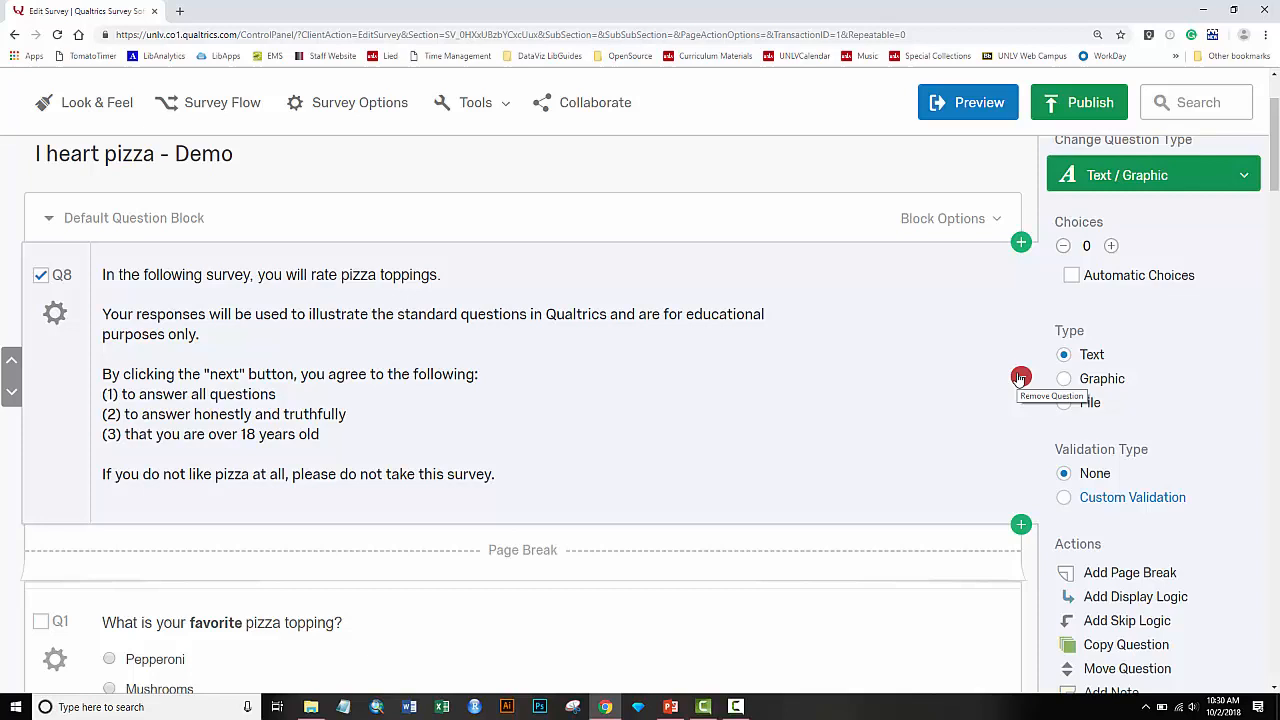
Step: Locate the Trash / Unused Questions section after the end of the survey, and return to the introductory text Q8
scroll(891, 389, "down", 2)
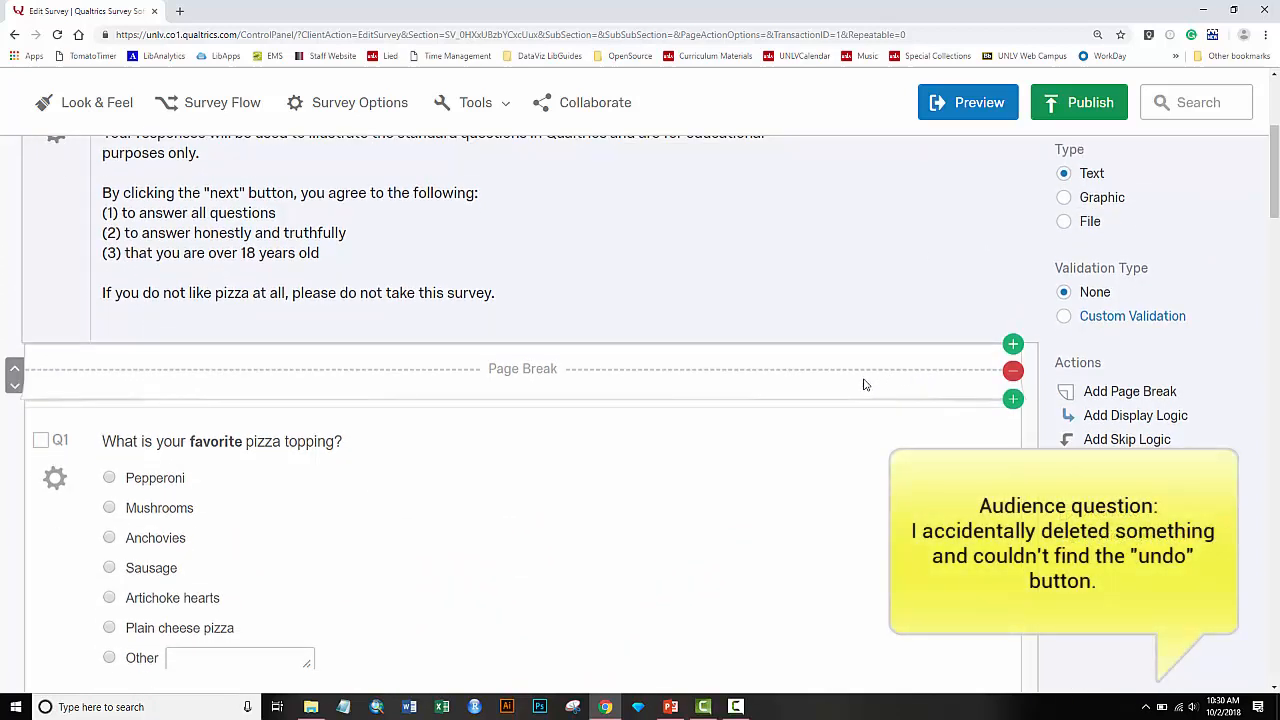
scroll(865, 385, "up", 2)
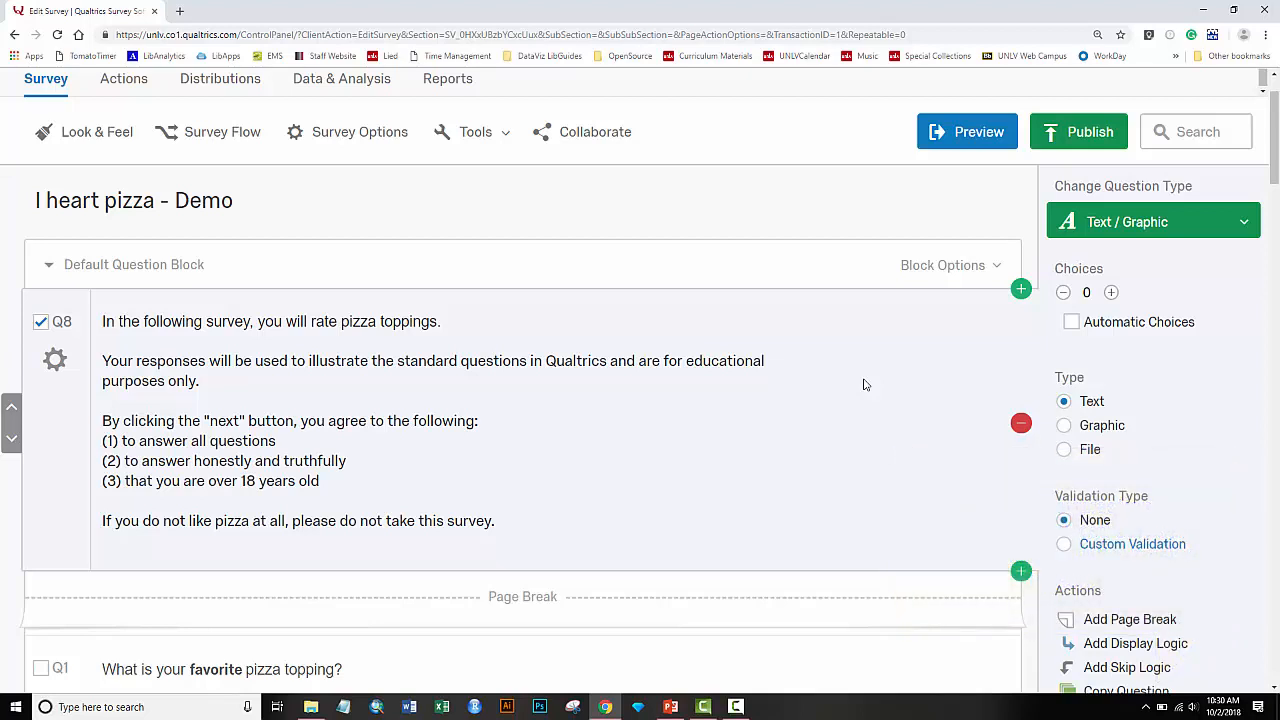
scroll(865, 385, "down", 15)
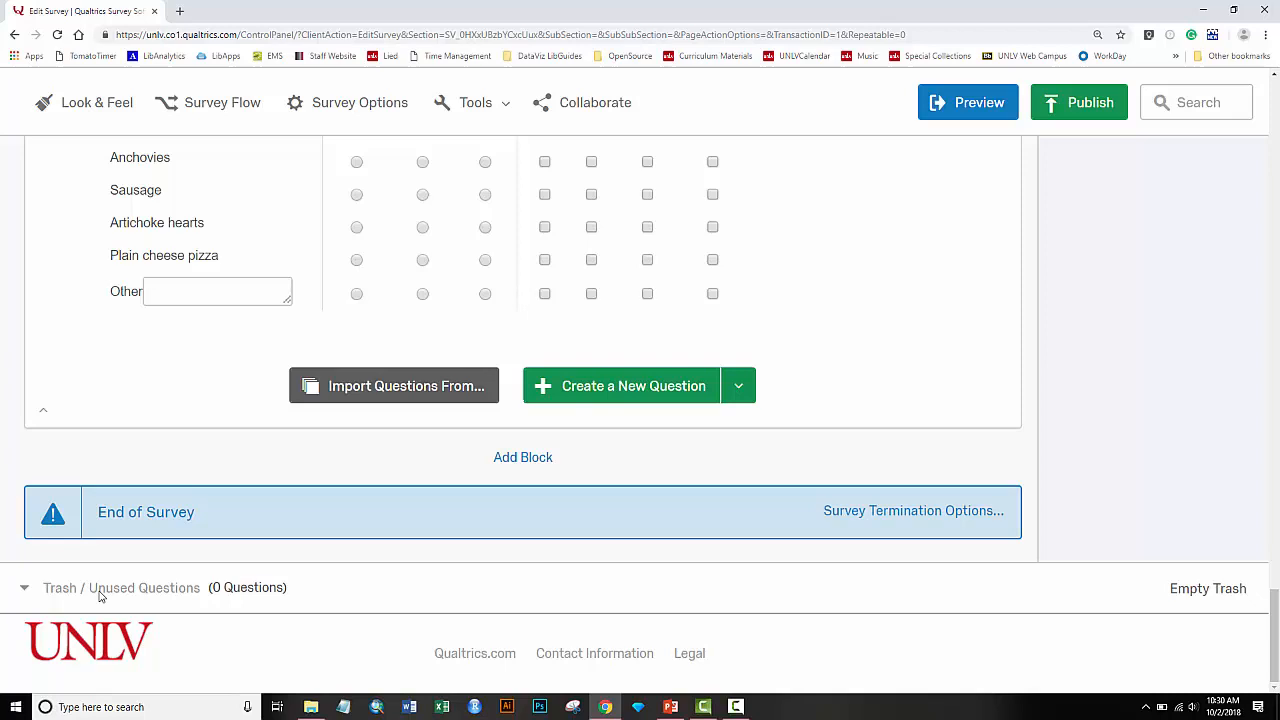
scroll(99, 597, "up", 15)
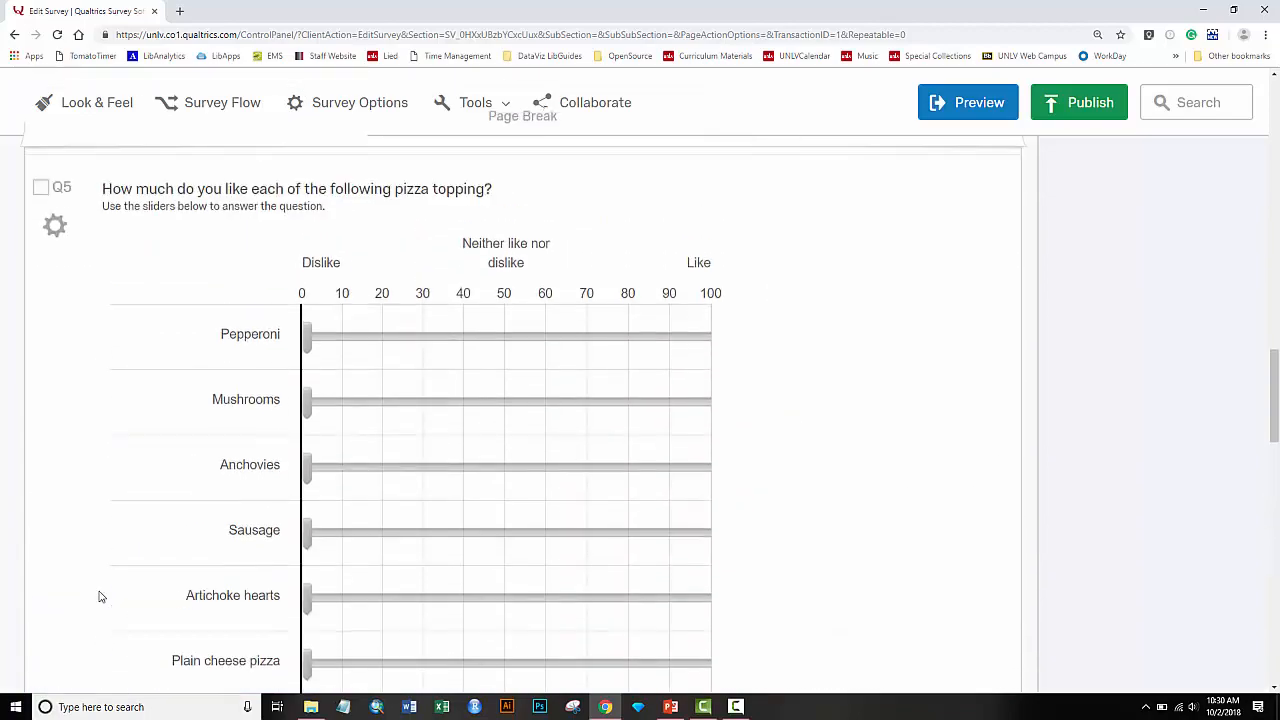
scroll(99, 597, "down", 4)
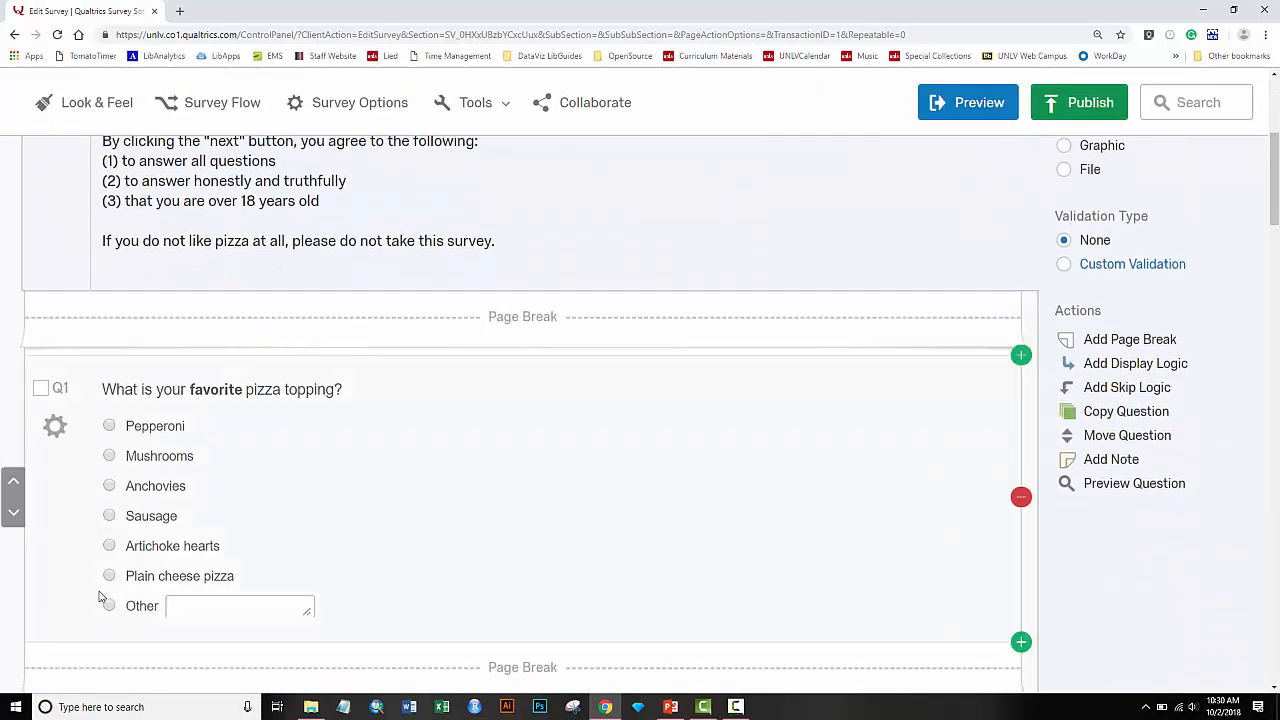
scroll(99, 597, "up", 2)
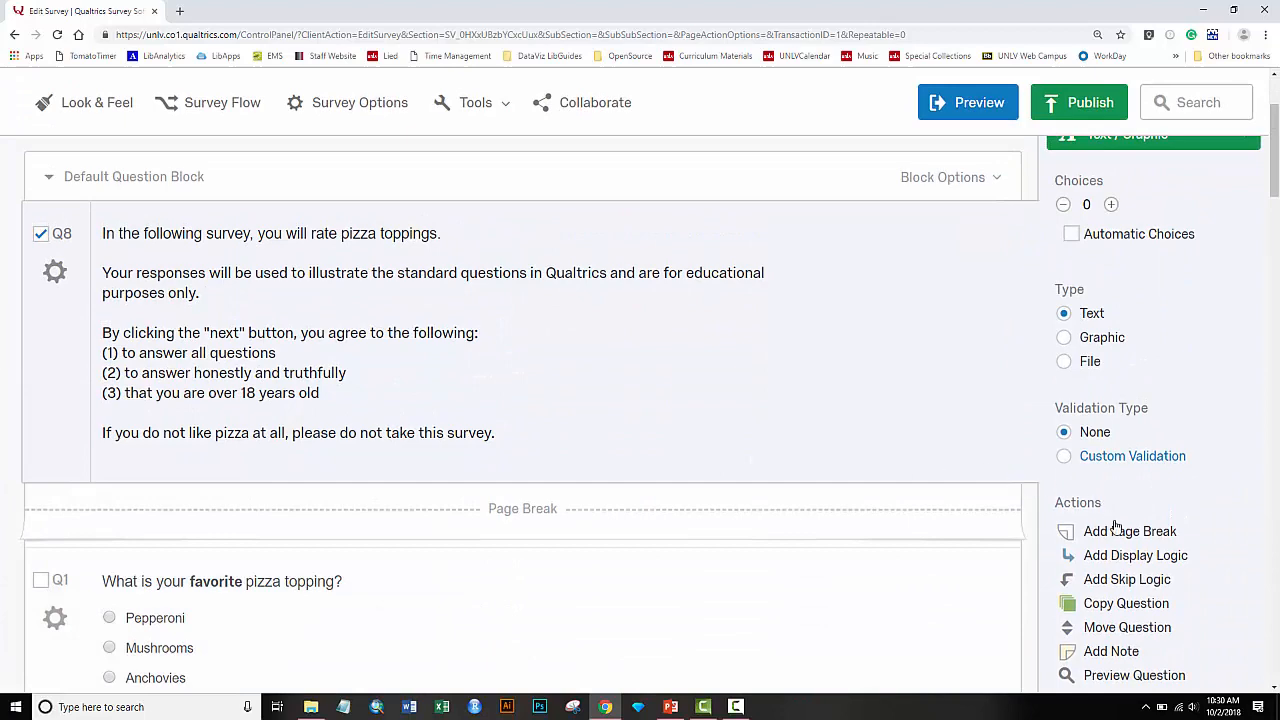
Step: Preview the introductory text question Q8 on its own and close the preview
scroll(1116, 527, "down", 1)
scroll(1116, 527, "down", 1)
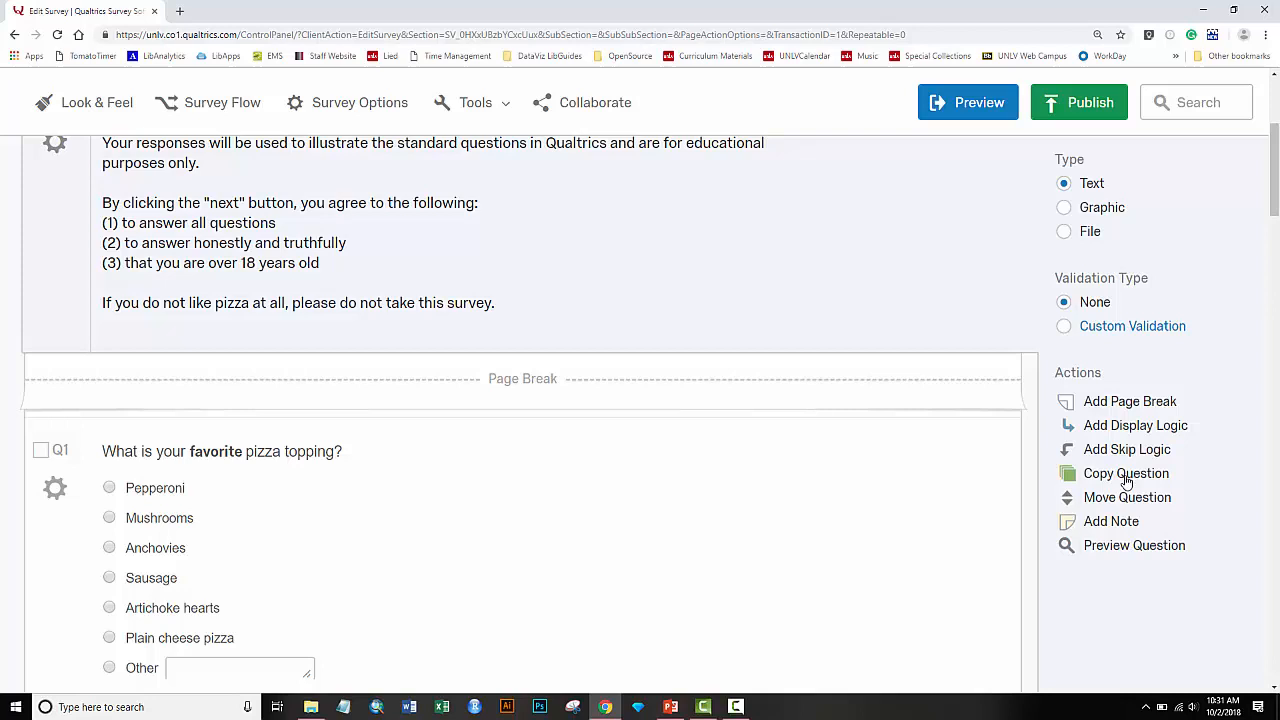
left_click(1119, 552)
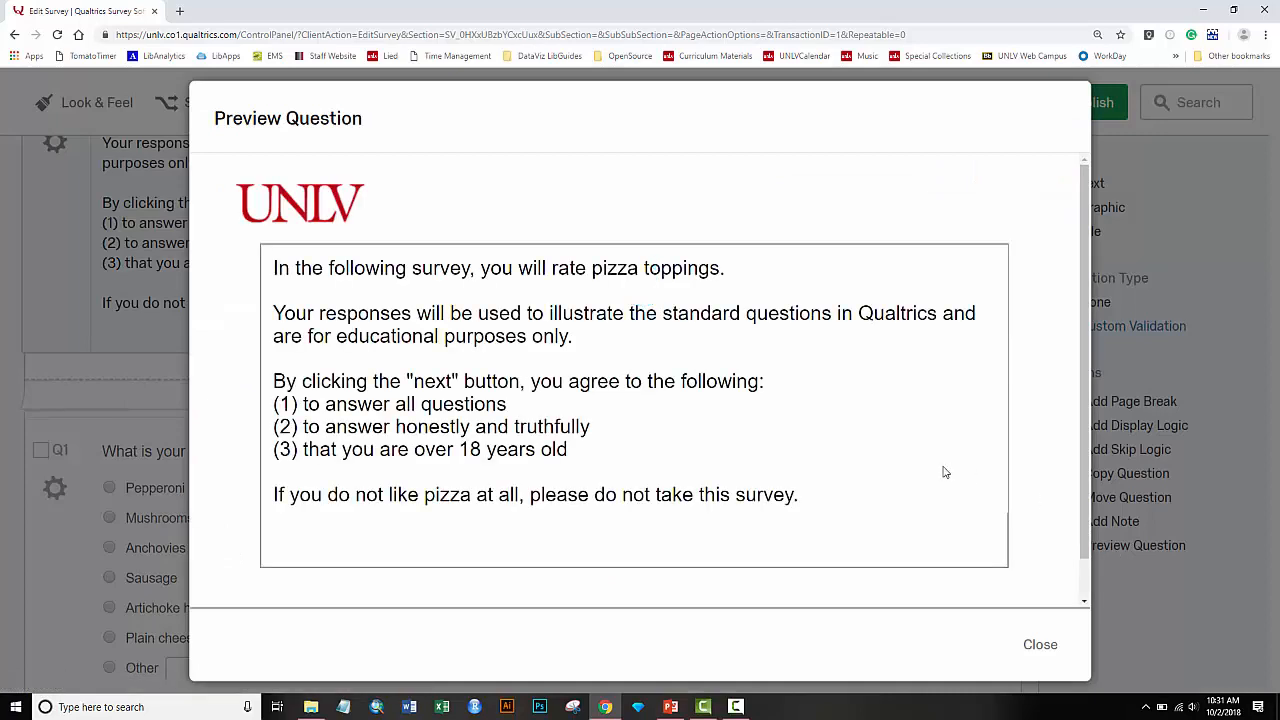
left_click(1040, 645)
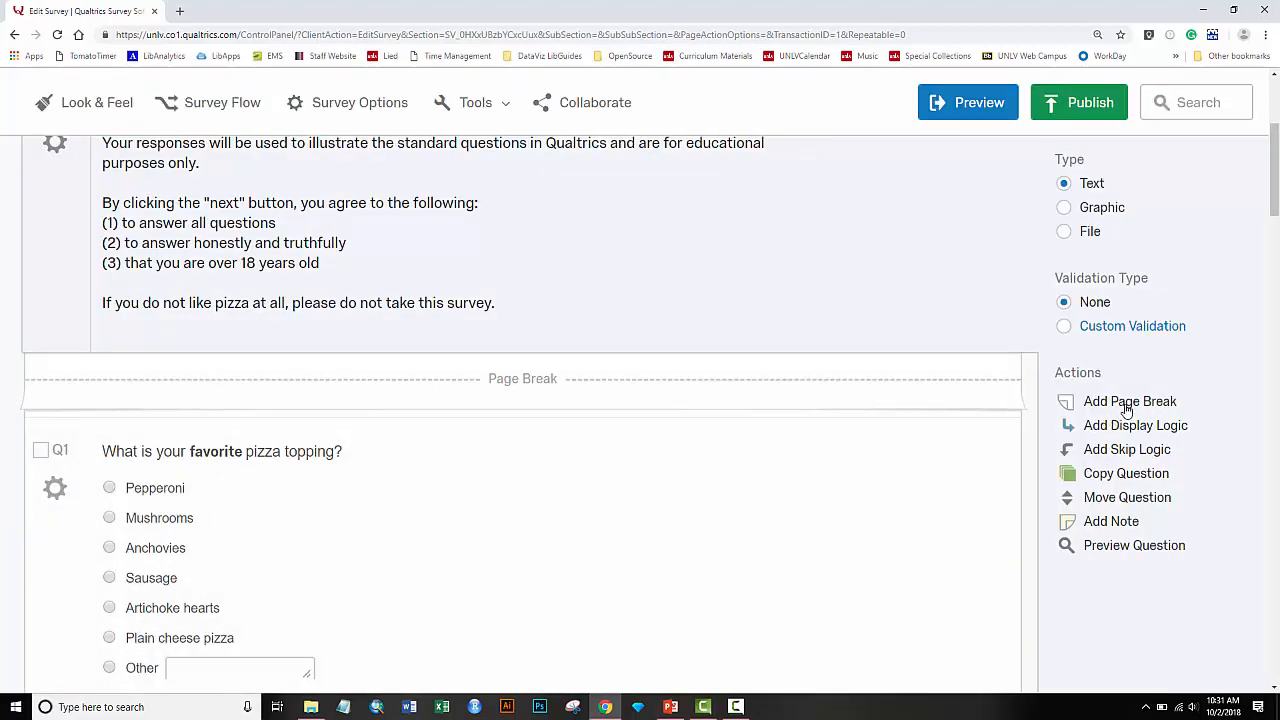
Step: Try automatic choices on Q1, look through the preset answer scales, and switch automatic choices off again
scroll(585, 402, "down", 3)
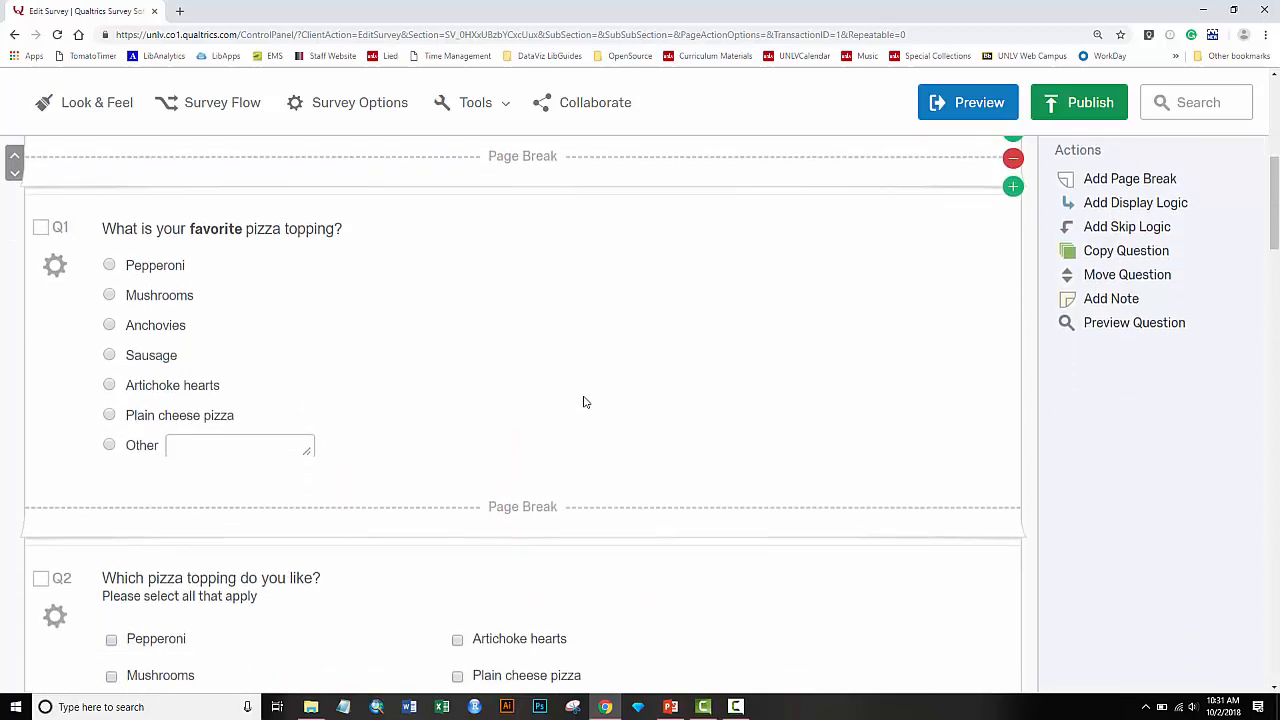
left_click(585, 402)
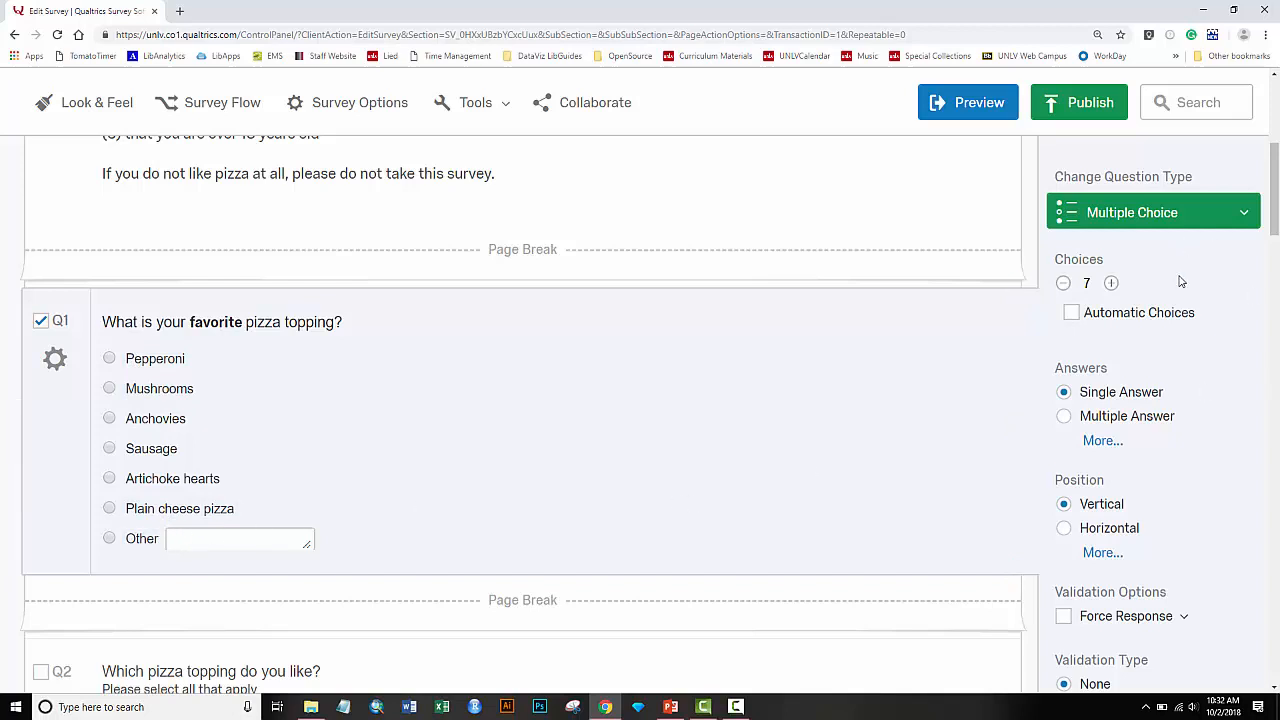
left_click(1150, 322)
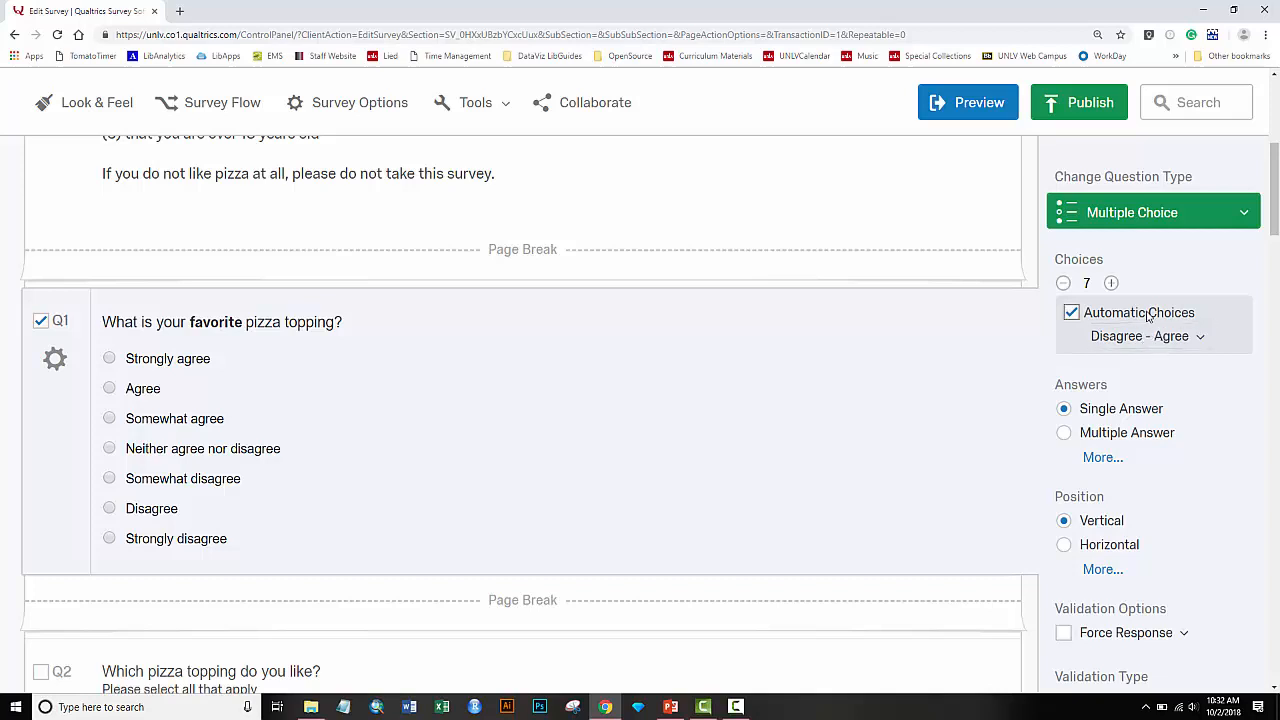
left_click(1148, 340)
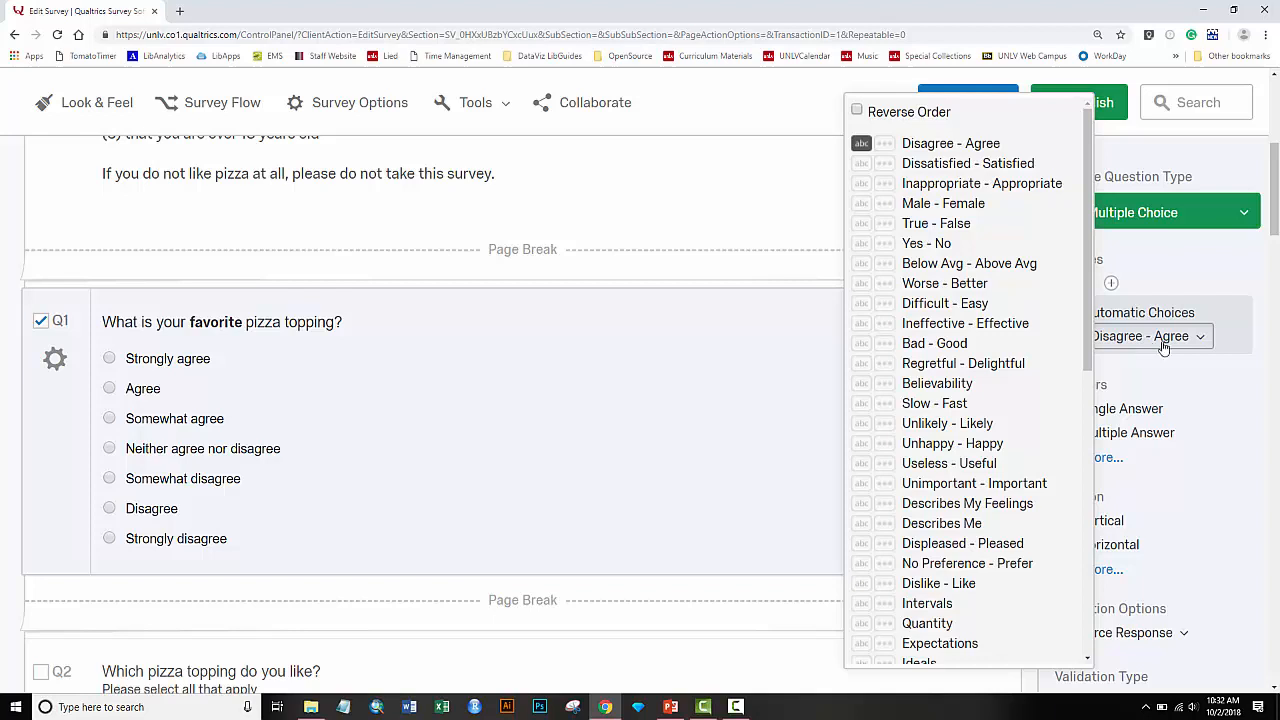
left_click(1225, 387)
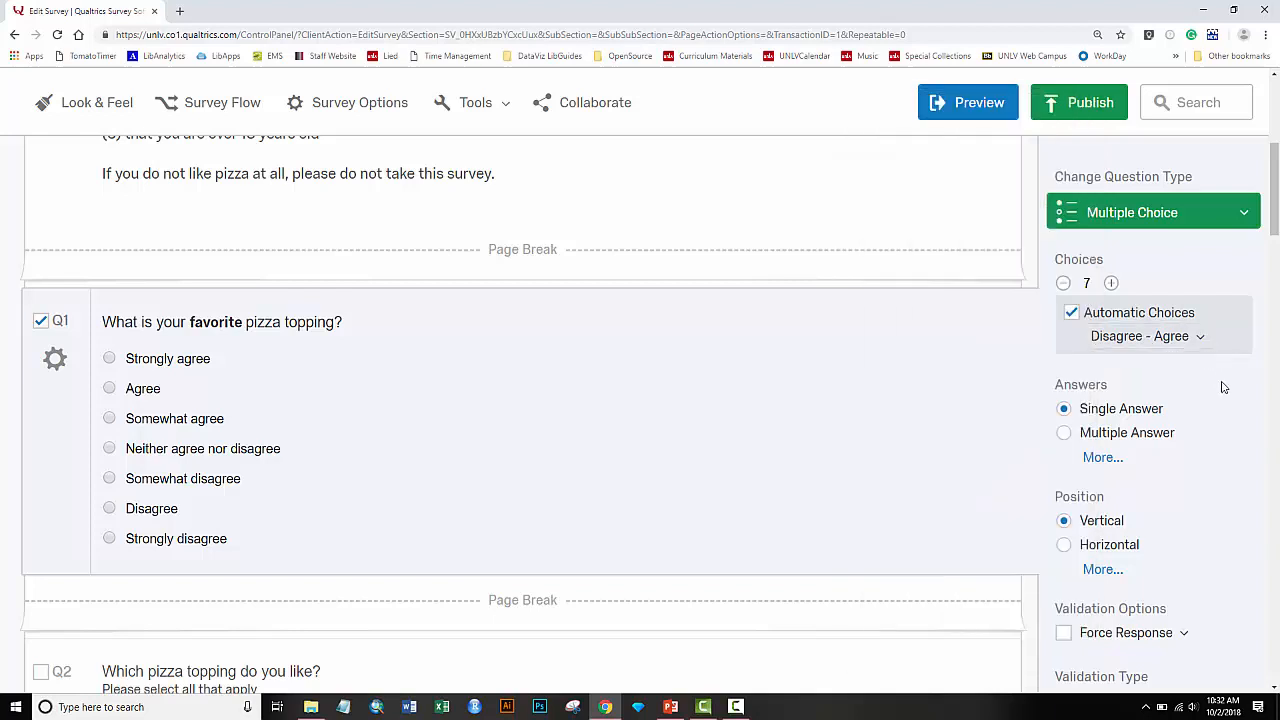
left_click(1145, 313)
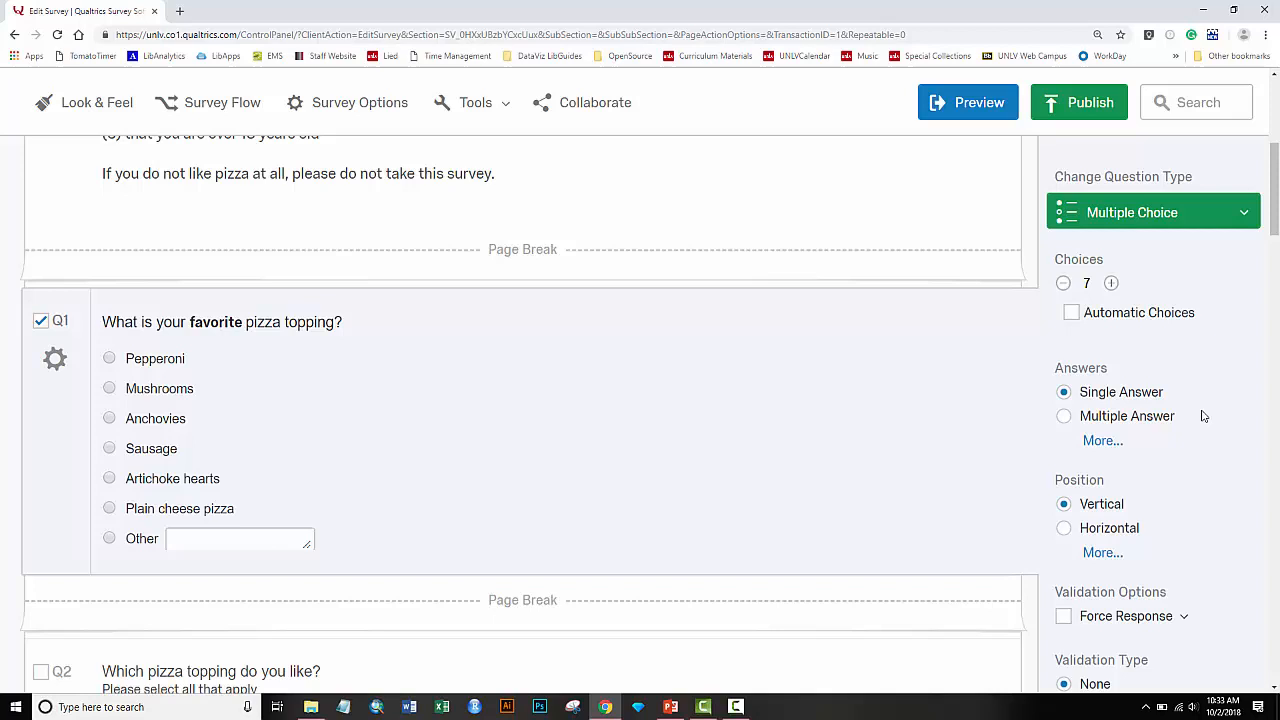
Step: Open Q1's question text in the Rich Content Editor to view the formatting tools, and close it without changes
scroll(1204, 416, "down", 2)
scroll(1204, 416, "down", 1)
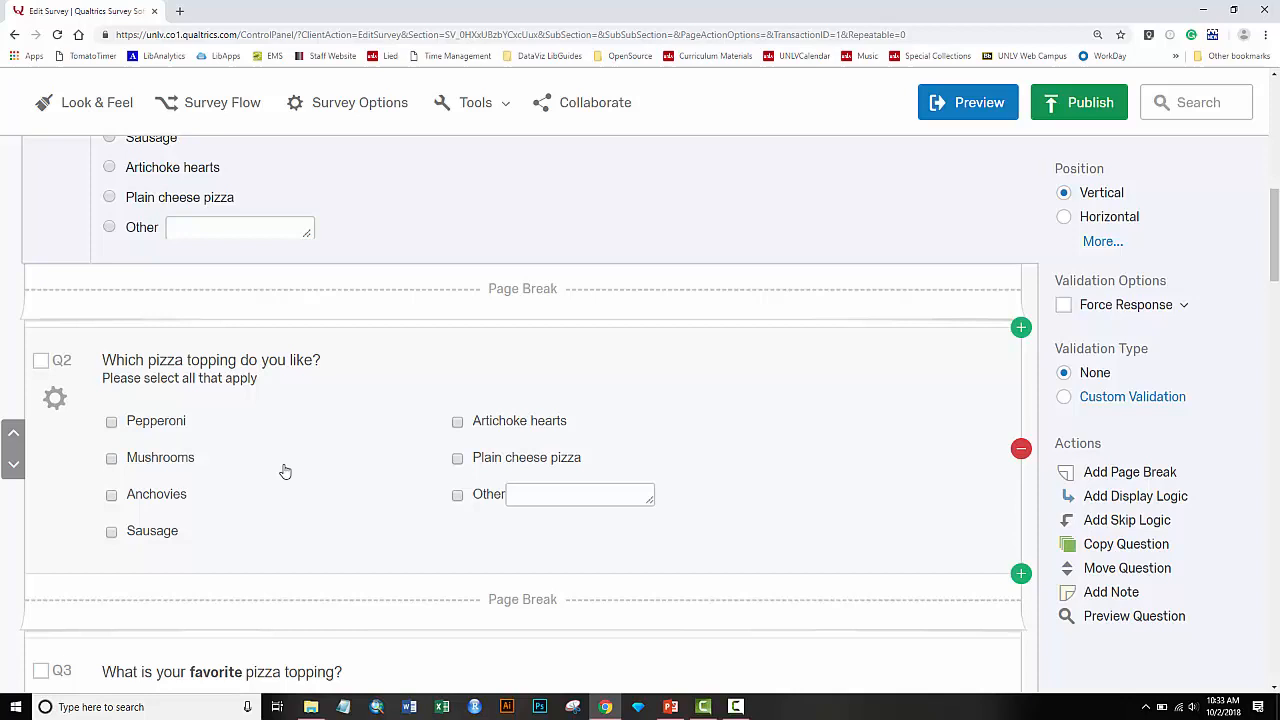
scroll(285, 471, "up", 4)
left_click(349, 469)
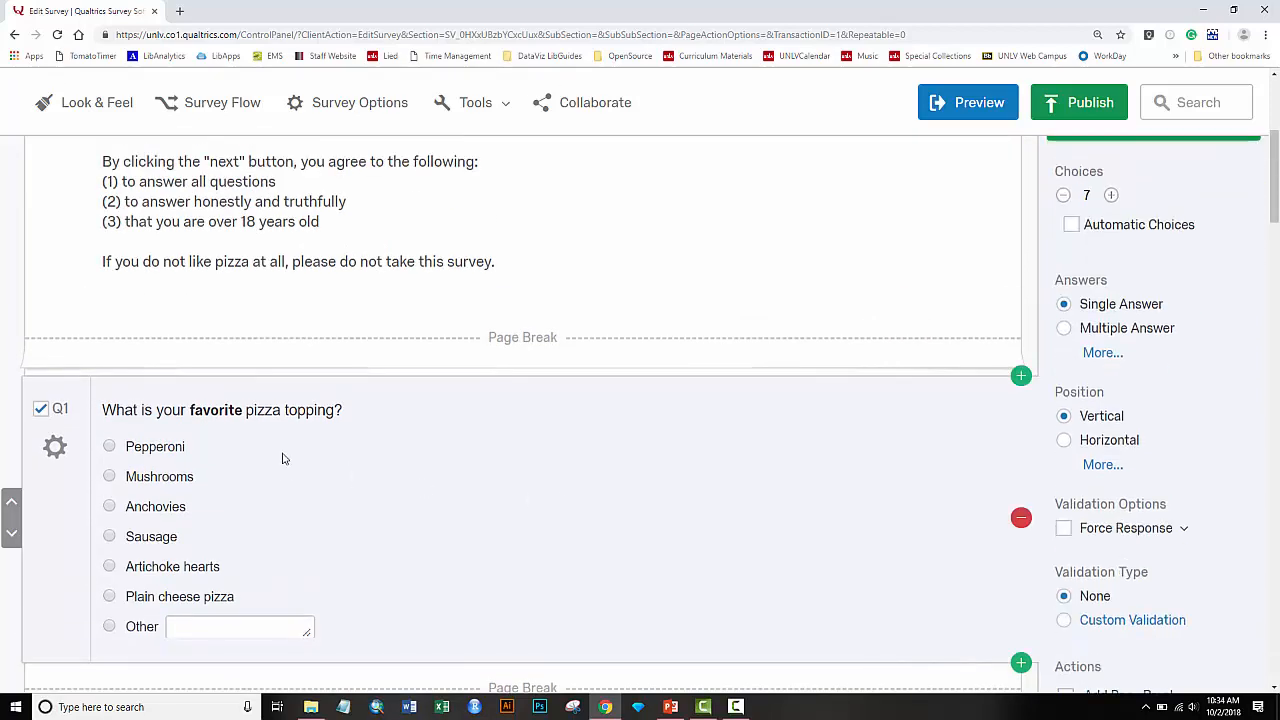
left_click(266, 418)
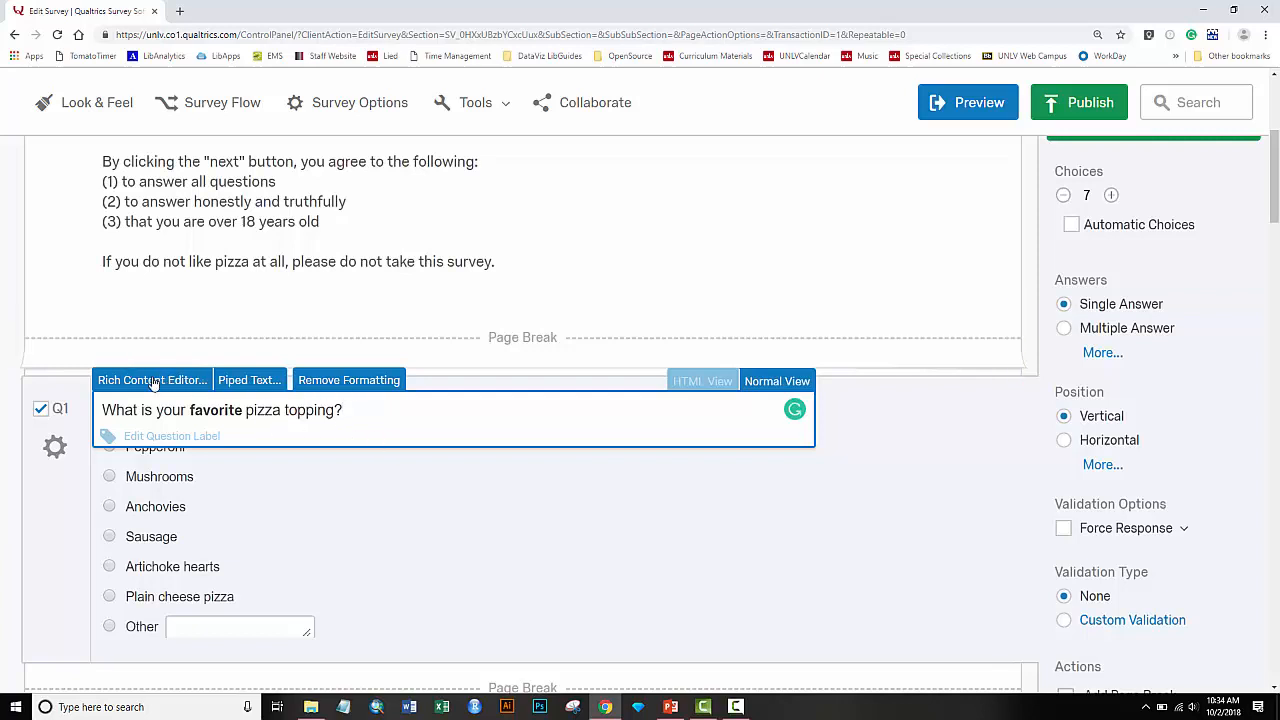
left_click(153, 381)
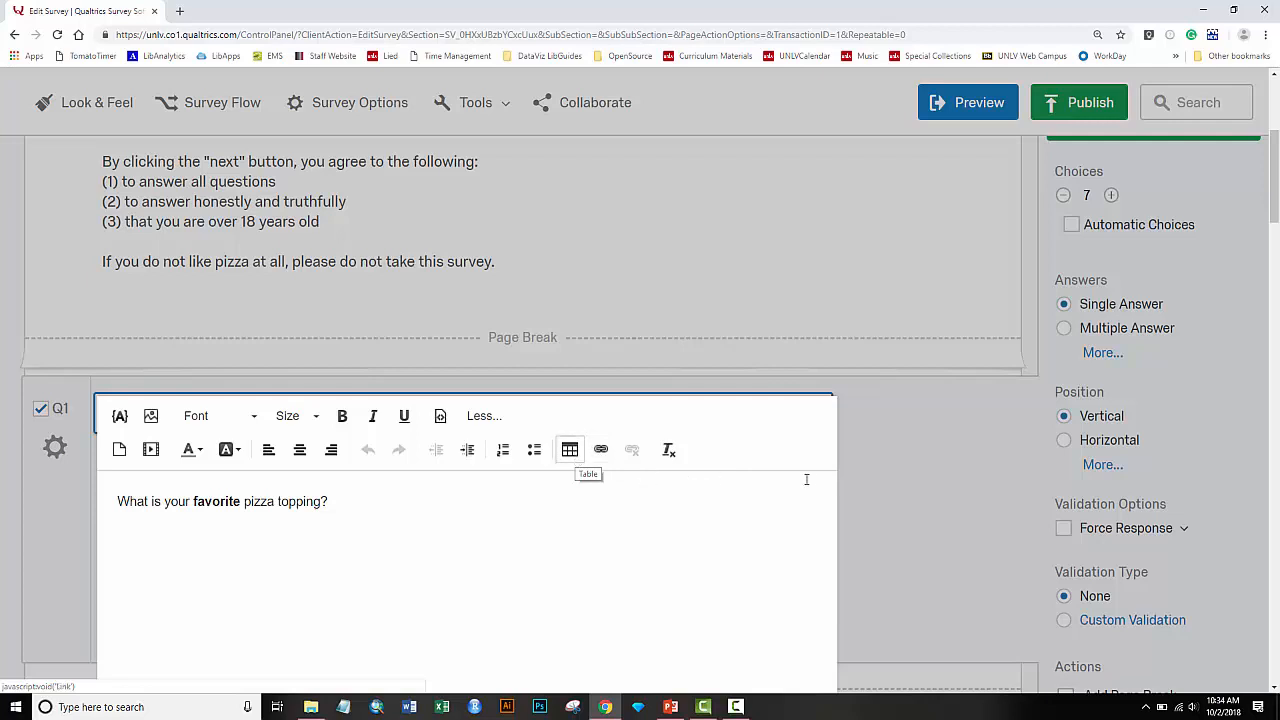
left_click(910, 484)
Step: Examine the piped text sources available for Q1's question text without inserting any
left_click(288, 409)
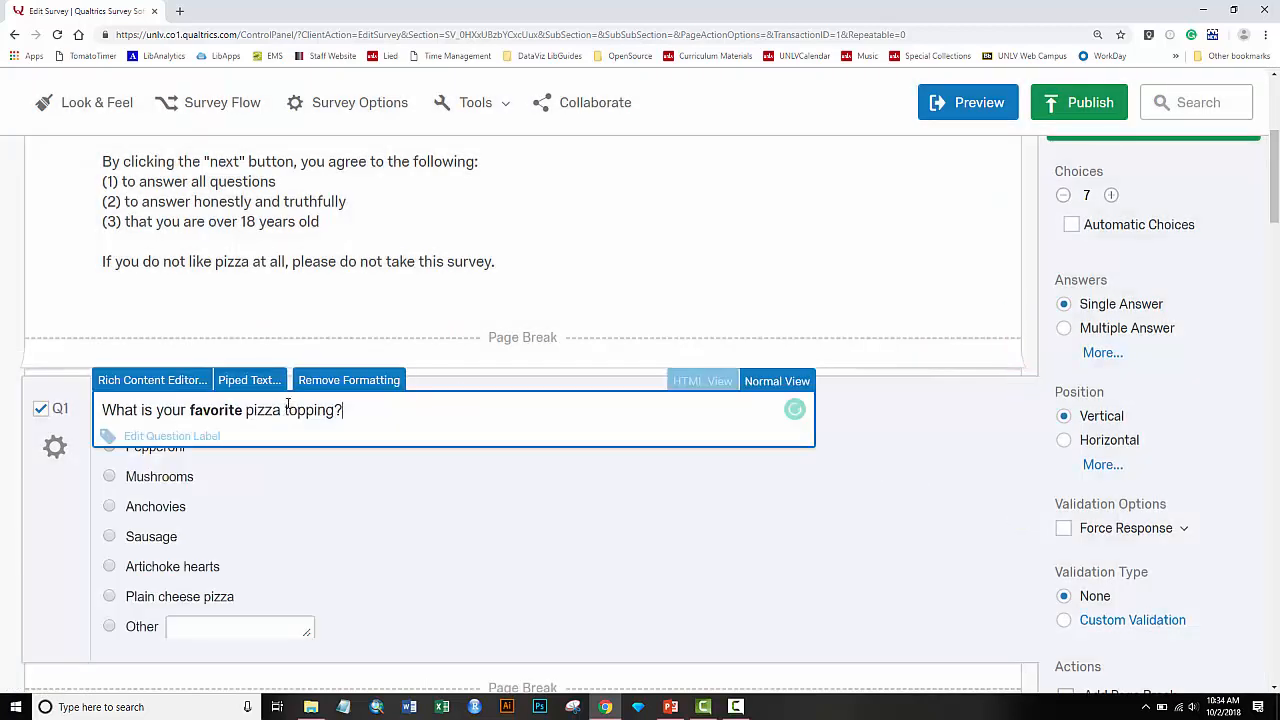
left_click(257, 383)
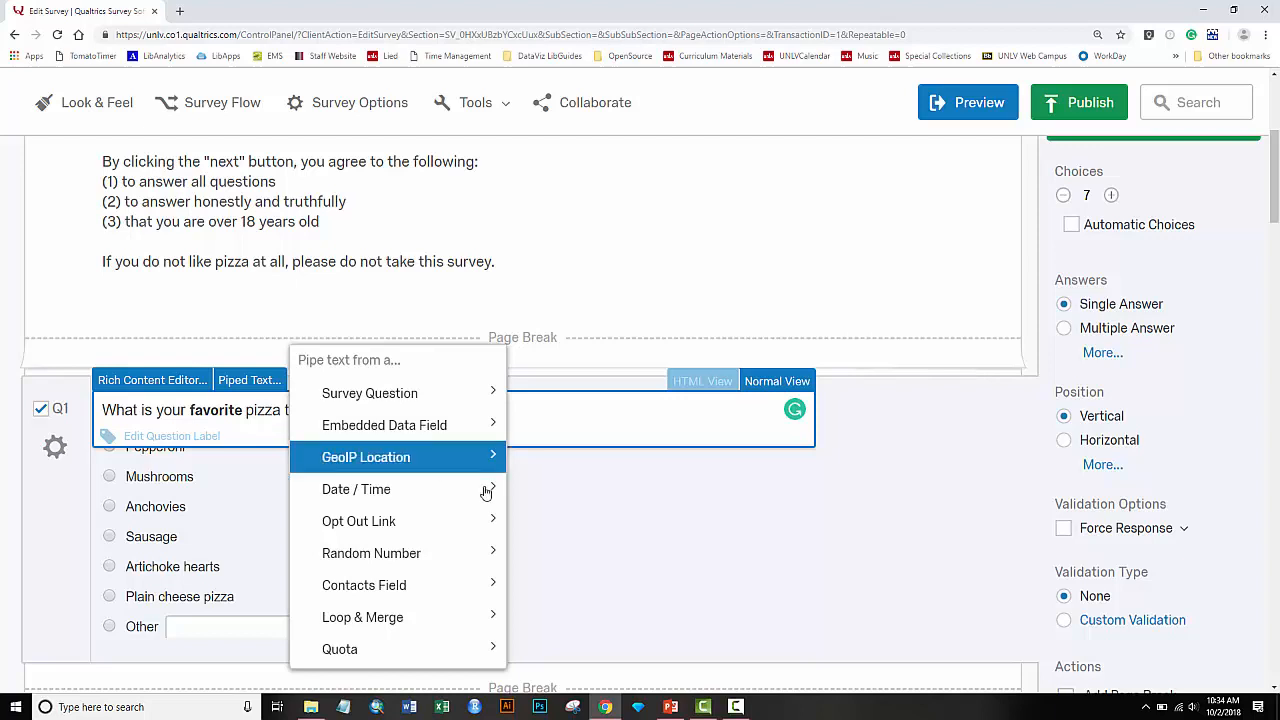
left_click(555, 462)
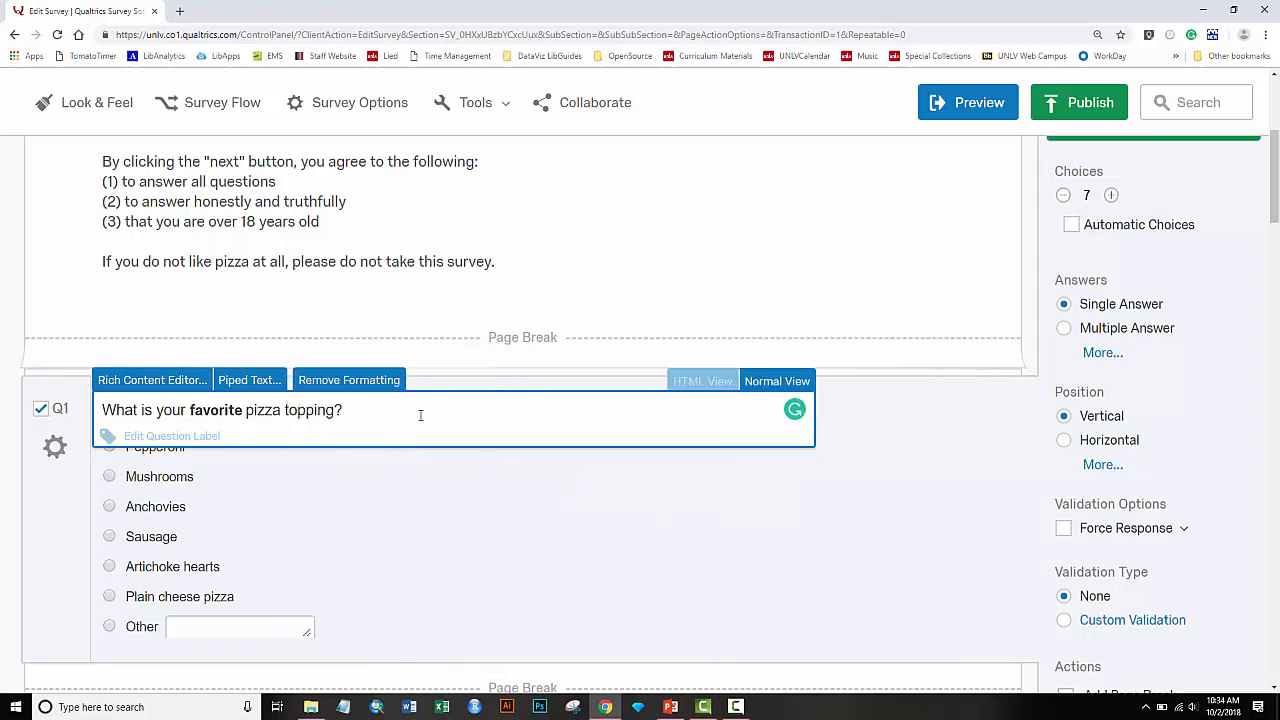
Step: Try removing the formatting from Q1's question text, undo it, and check the HTML and Normal view options
left_click(370, 381)
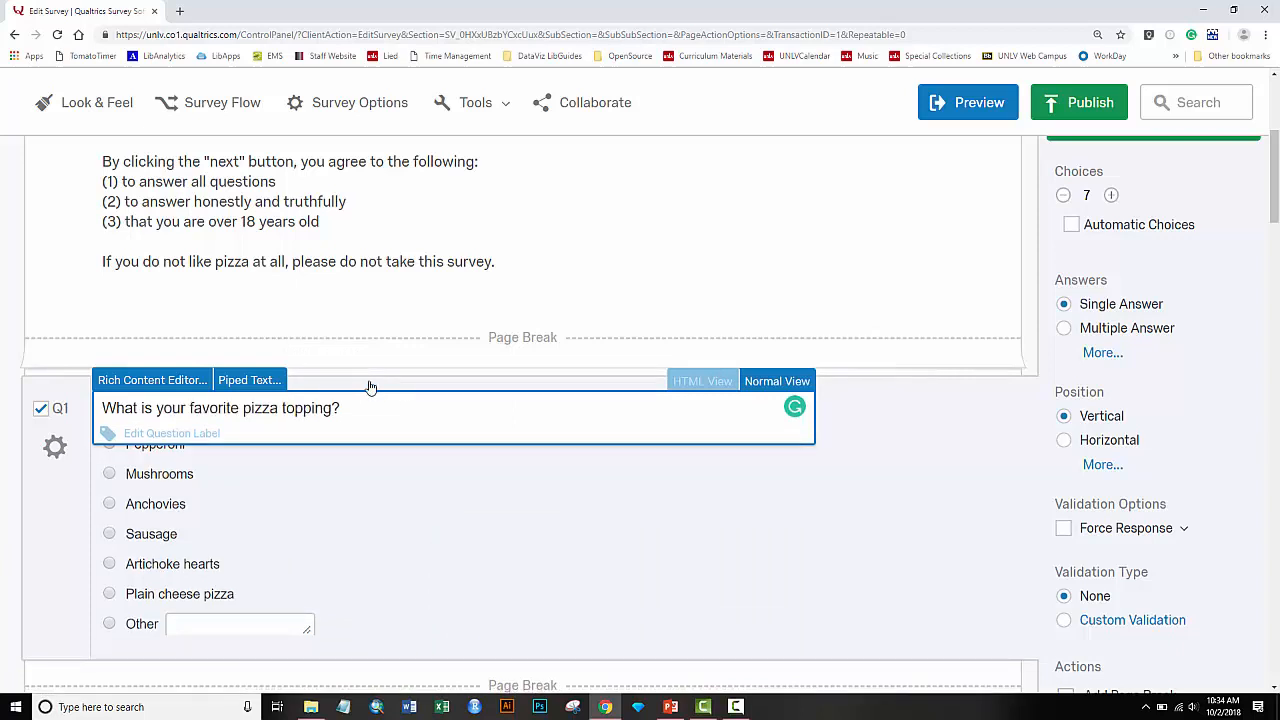
left_click(370, 386)
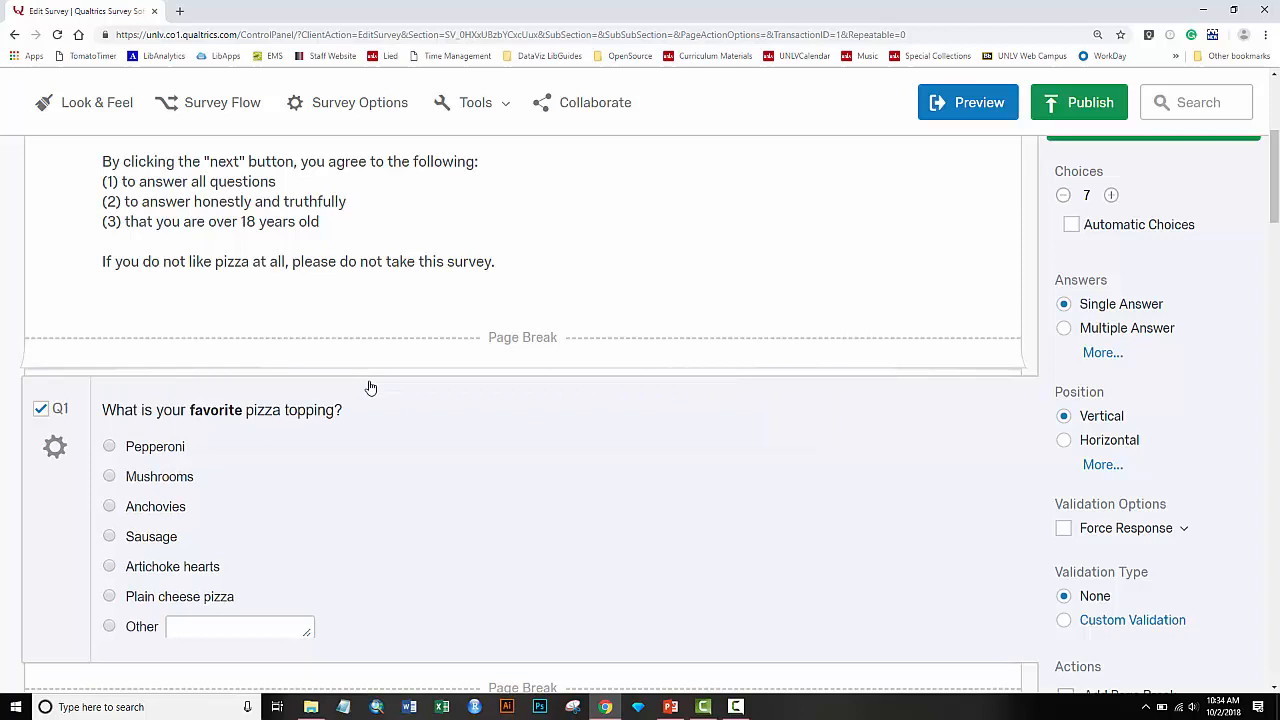
left_click(435, 421)
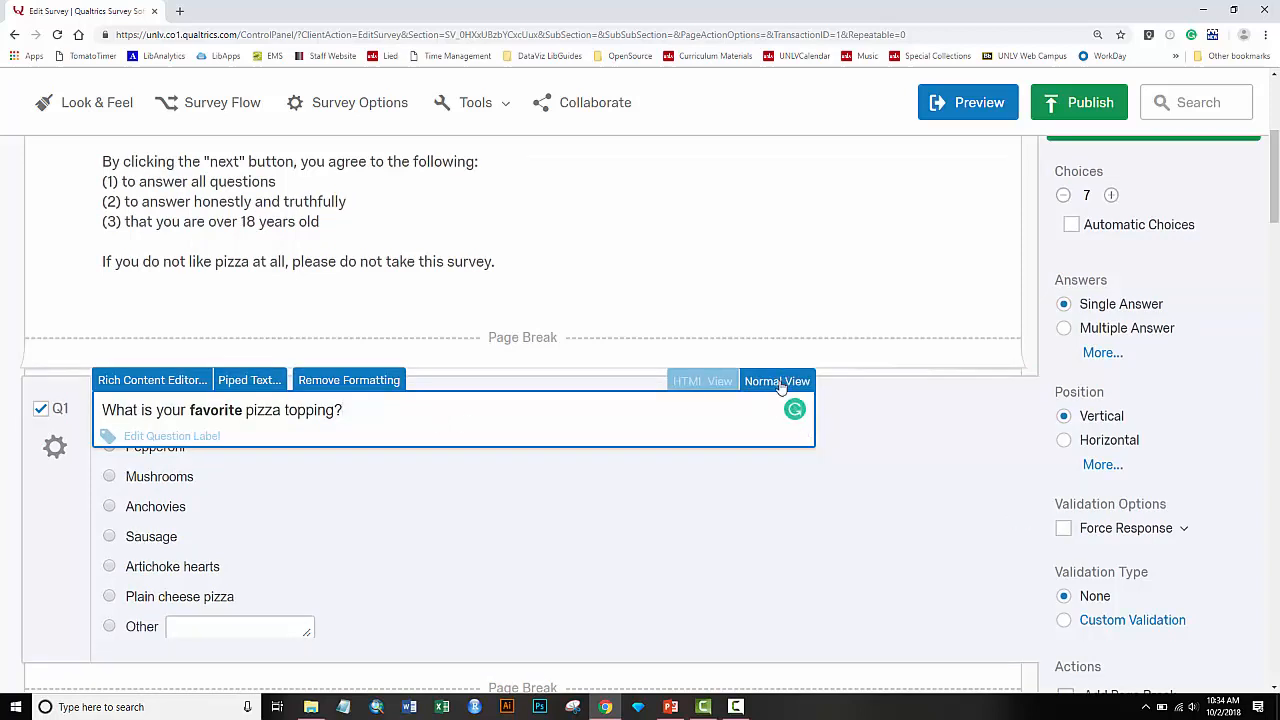
left_click(903, 490)
Step: Select the multiple-answer Q2, text entry Q3 and matrix table Q4 in turn to examine each question's settings
scroll(903, 490, "down", 5)
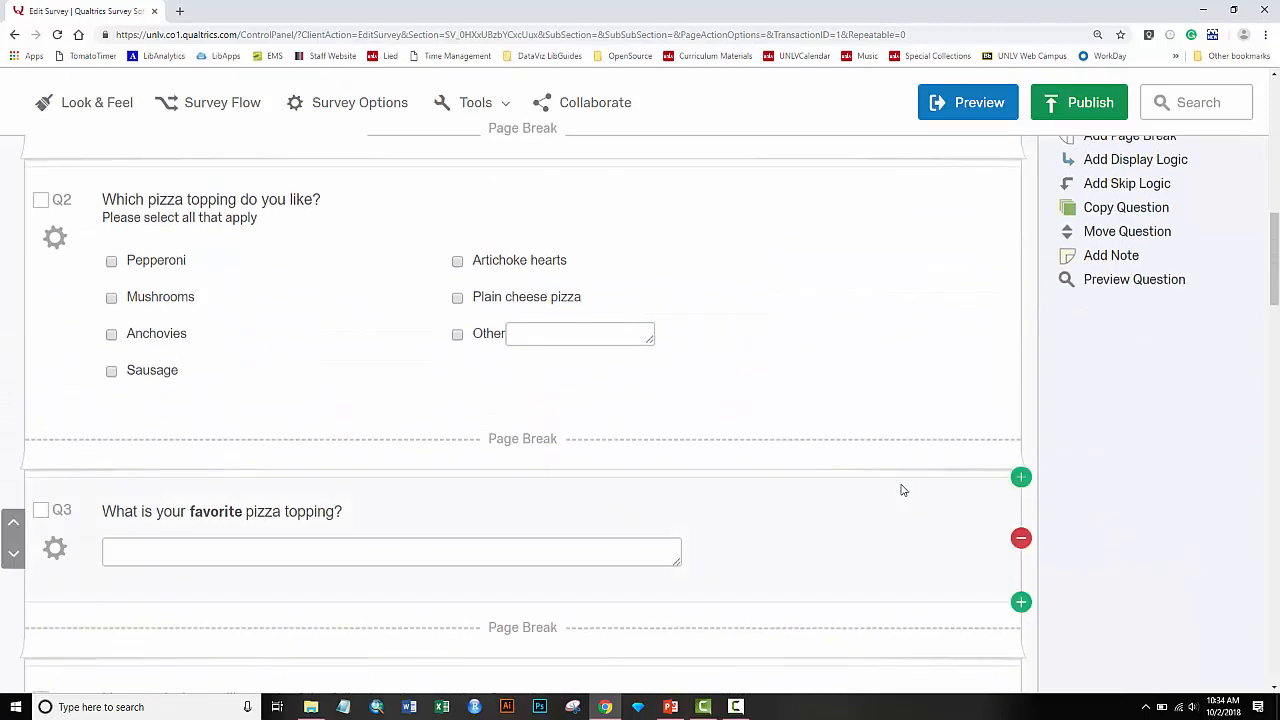
left_click(849, 331)
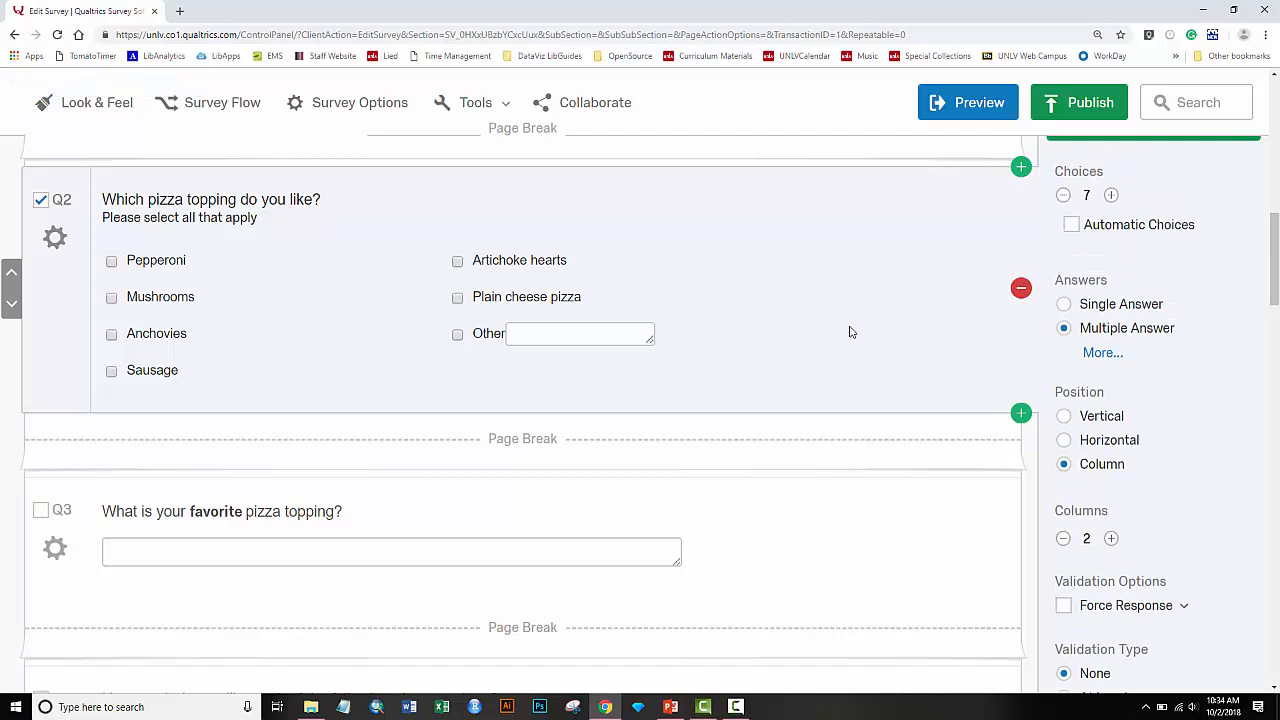
scroll(850, 332, "down", 2)
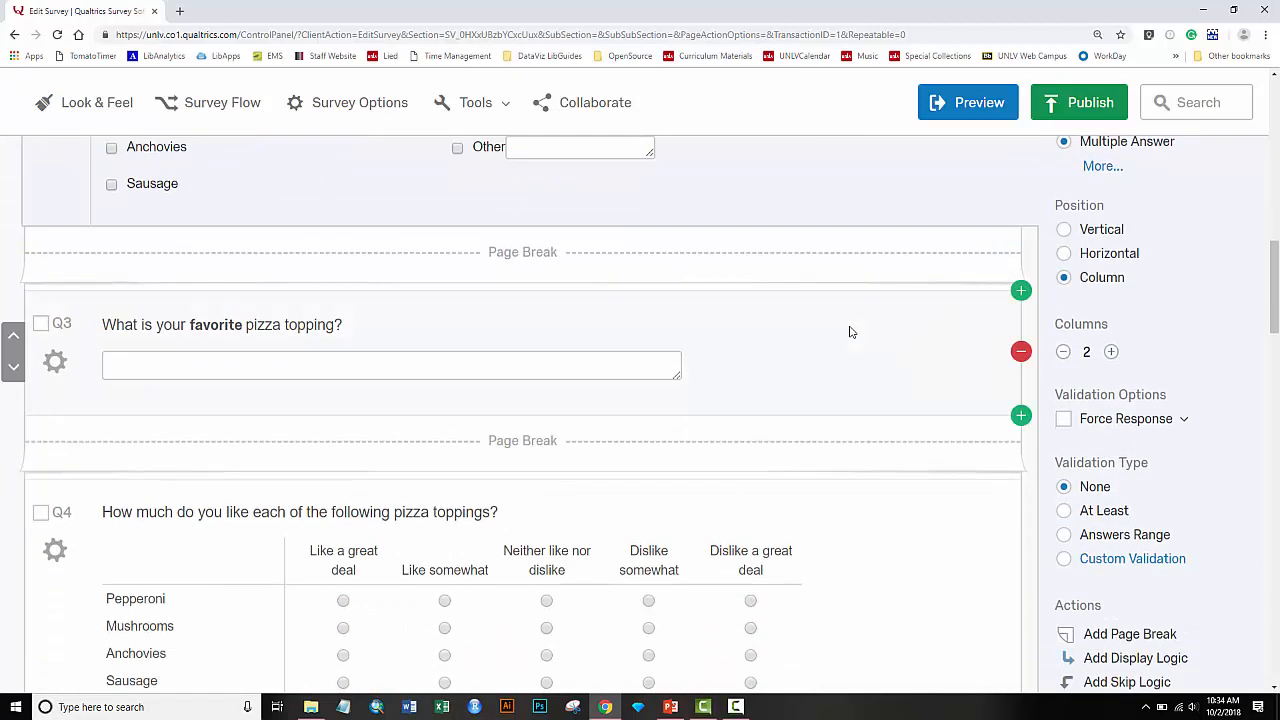
left_click(850, 332)
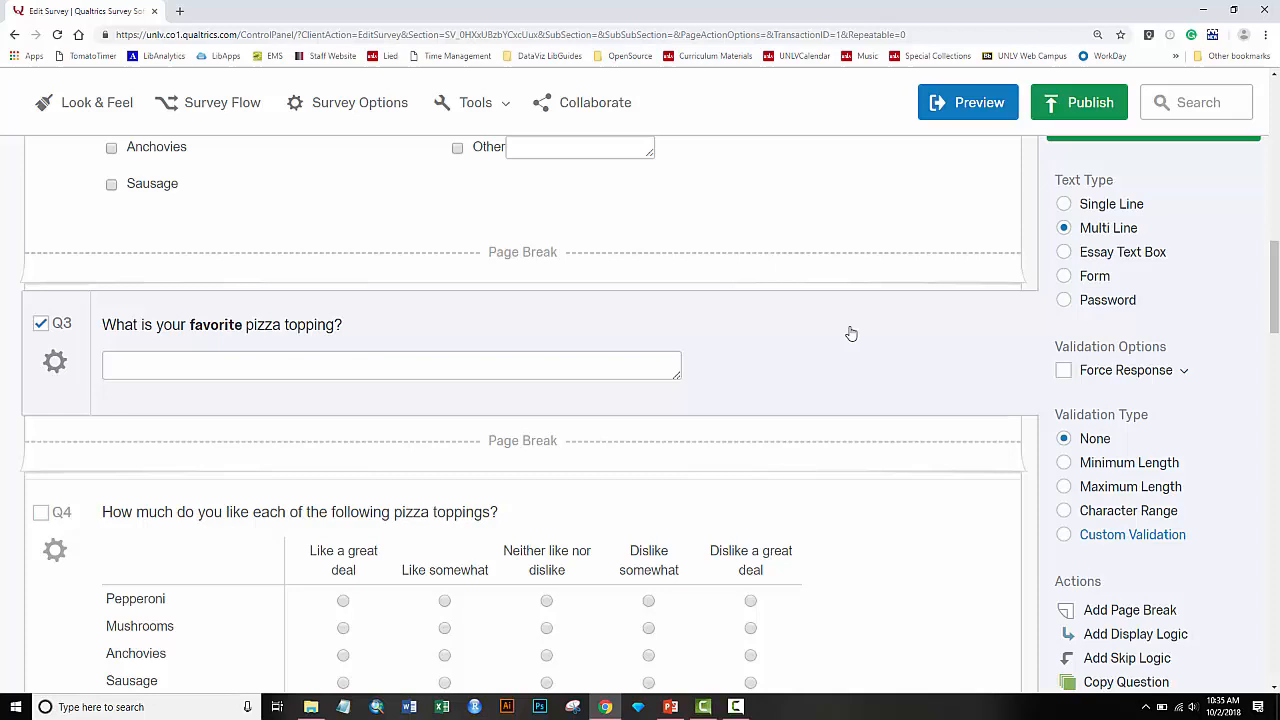
scroll(851, 333, "down", 3)
left_click(851, 332)
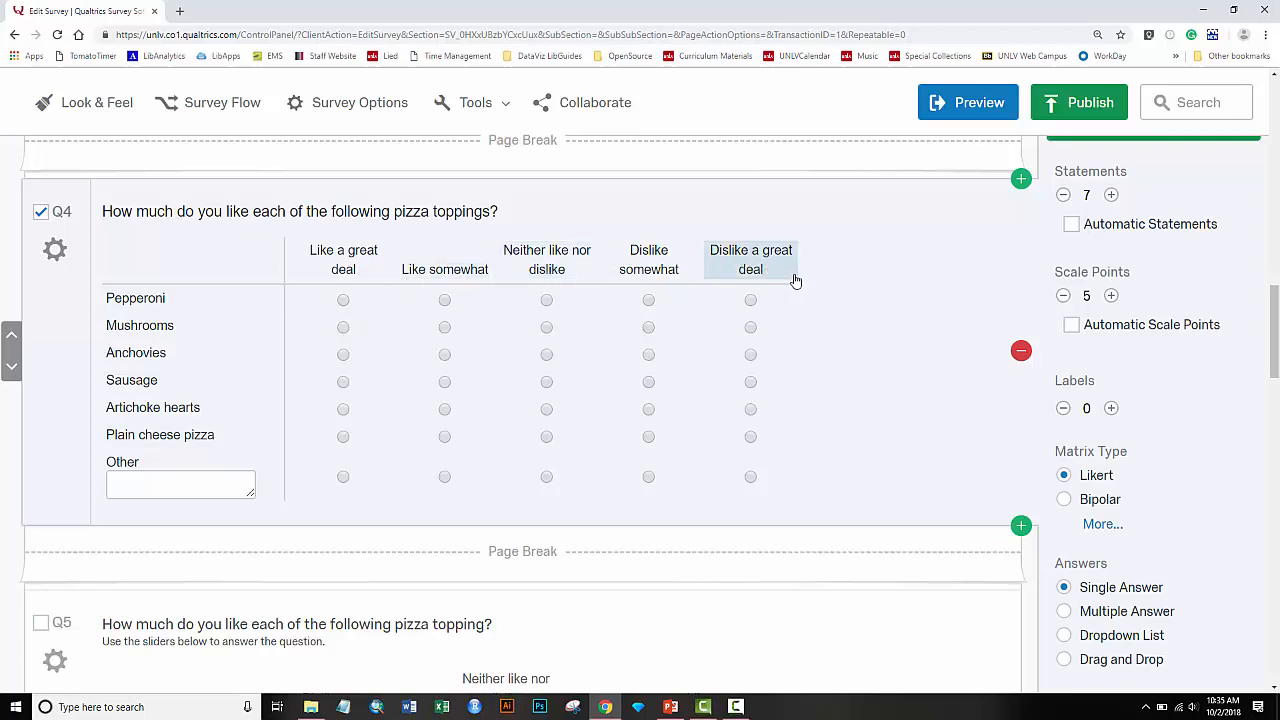
scroll(884, 331, "up", 1)
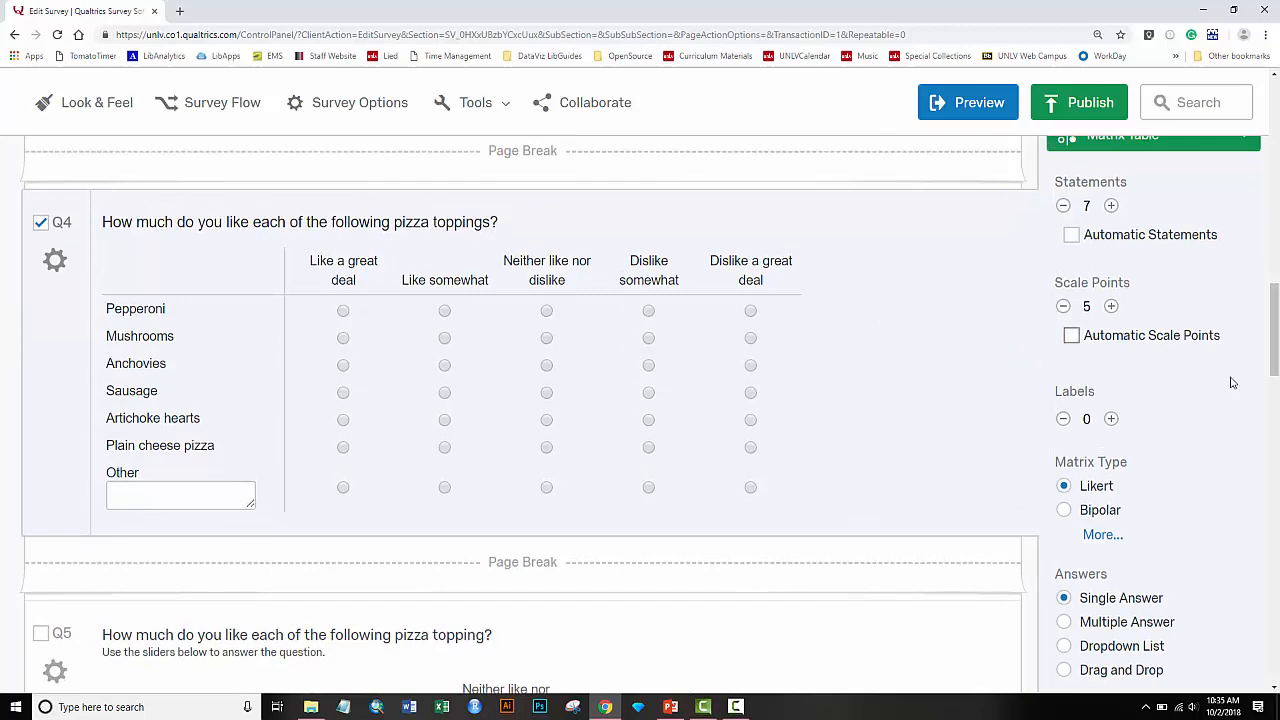
Step: Expand the full list of matrix types for Q4 and examine its matrix type and answer settings
scroll(1256, 408, "down", 2)
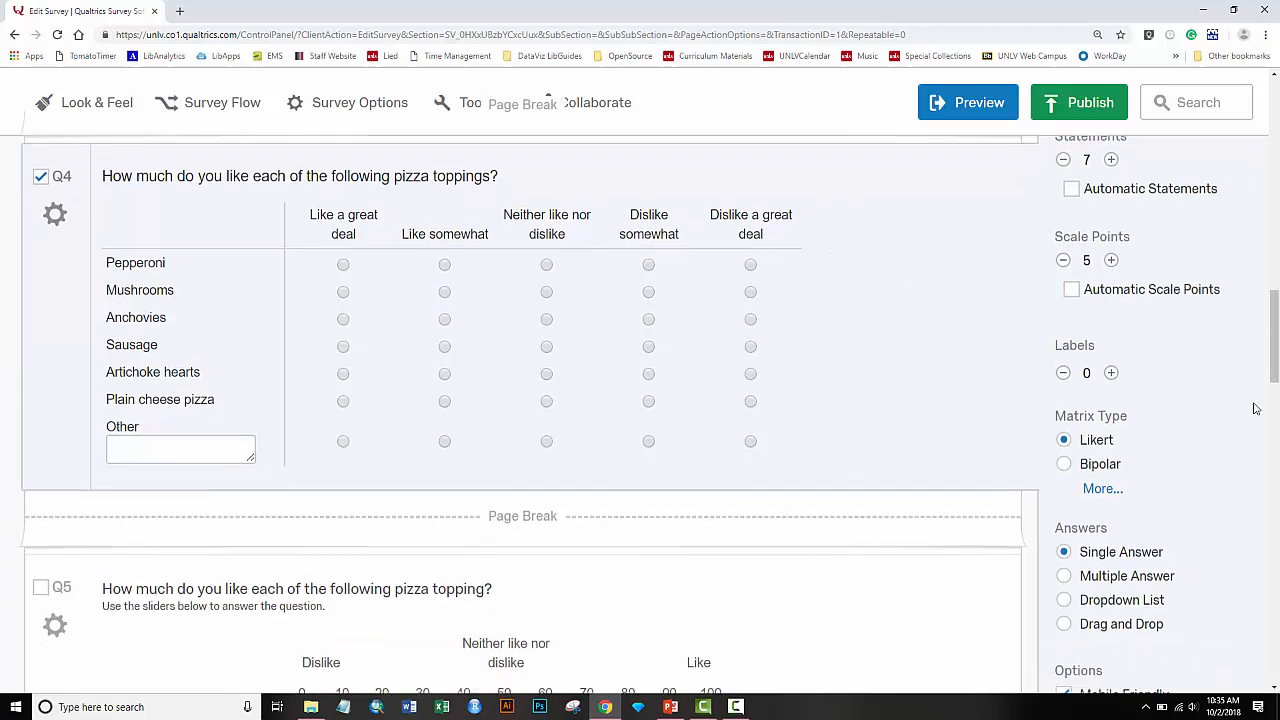
scroll(1243, 398, "up", 1)
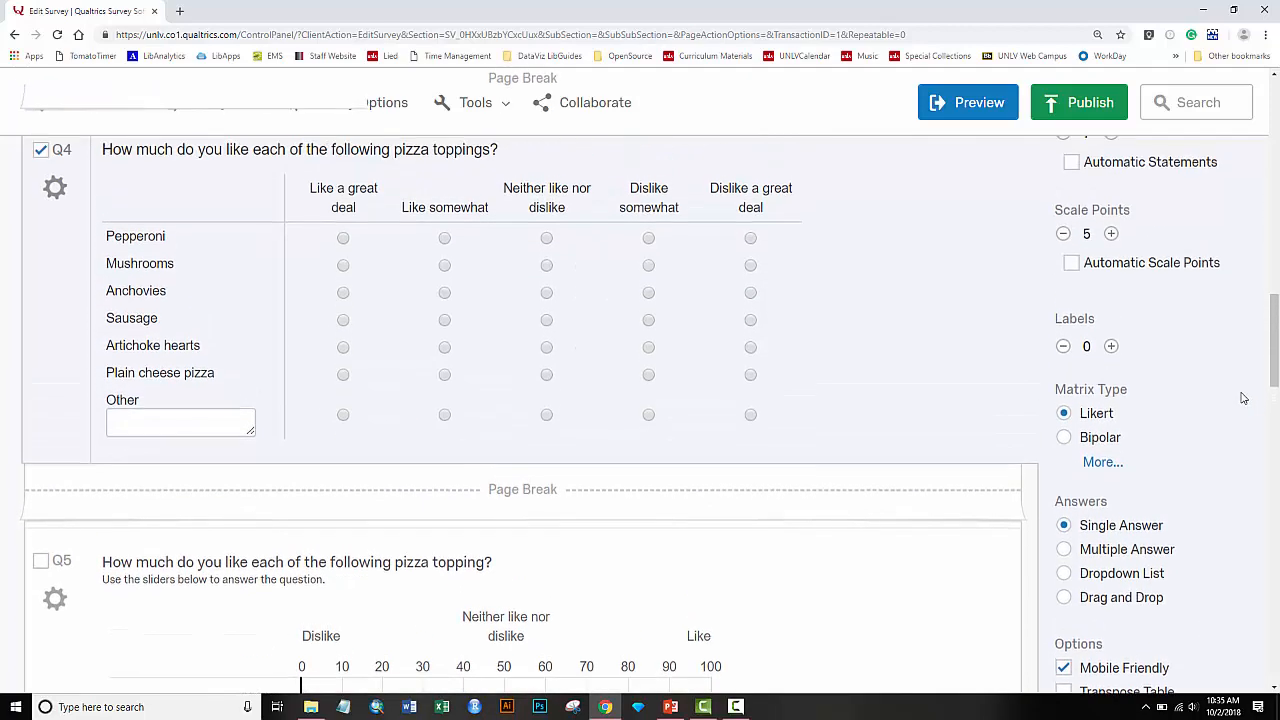
left_click(1097, 462)
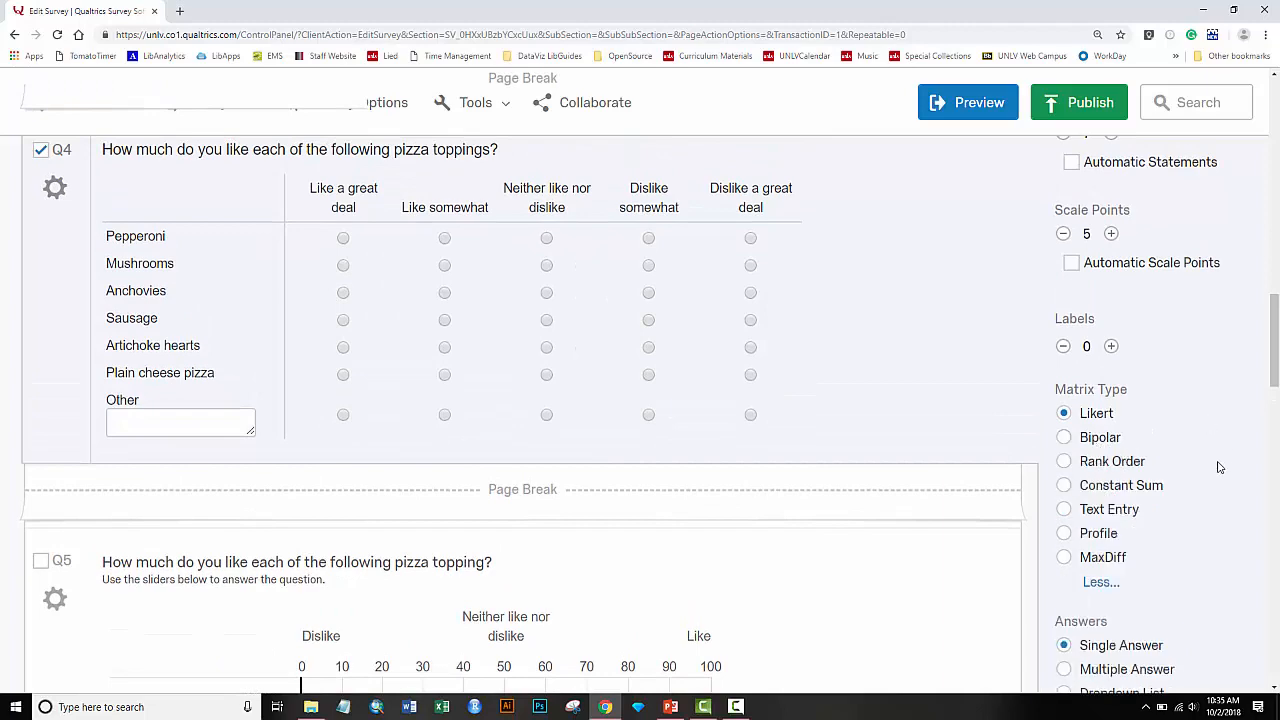
scroll(1218, 467, "down", 2)
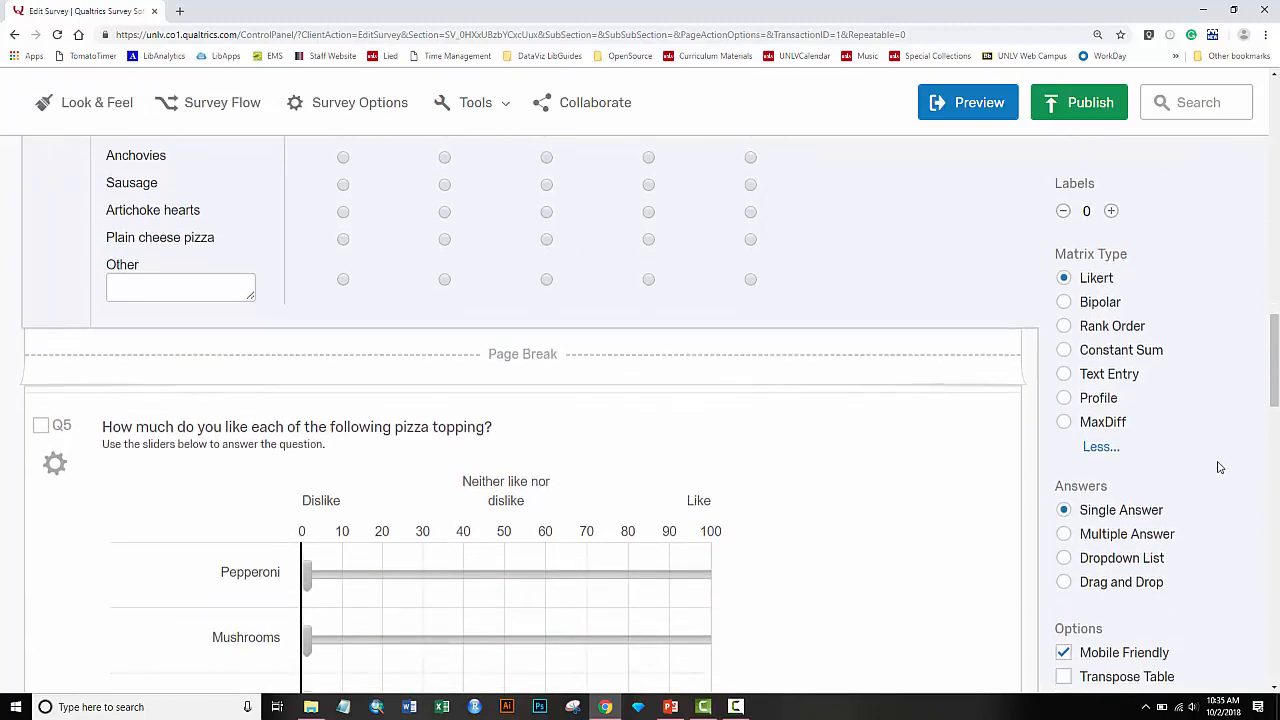
scroll(1218, 467, "down", 3)
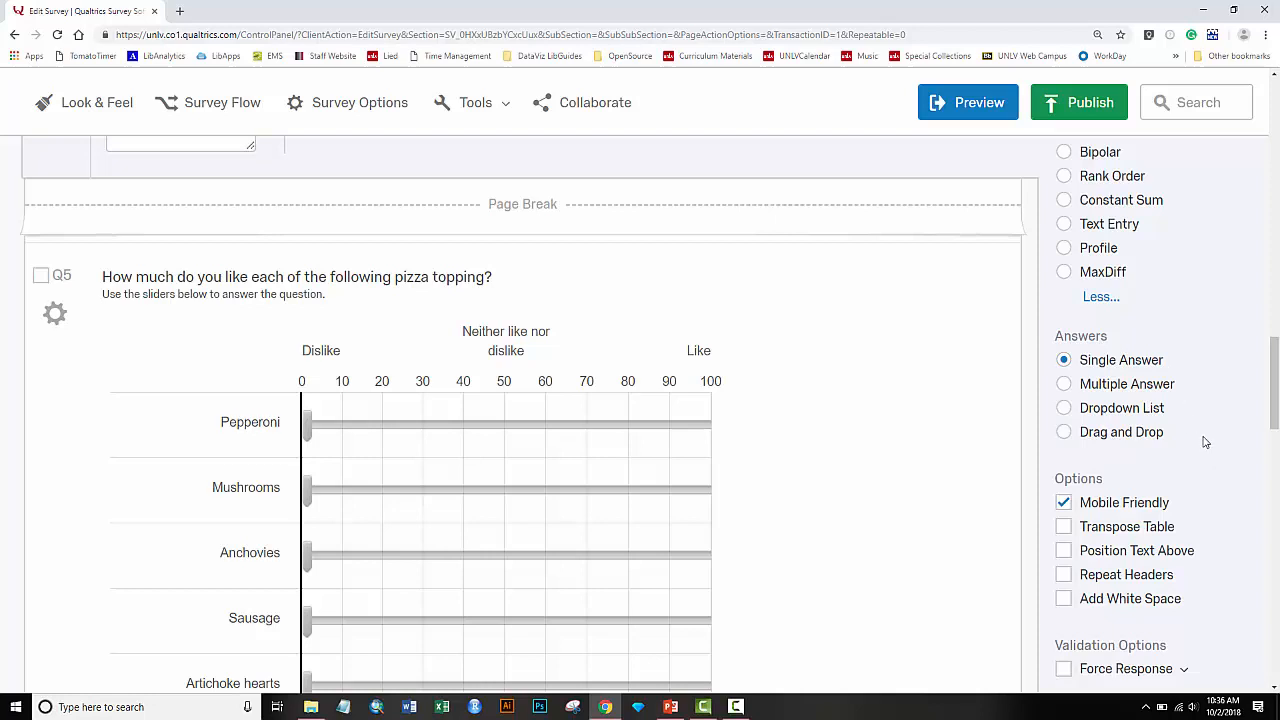
Step: Examine Q4's table options and validation settings, including the Force Response and Request Response choices, without changing them
scroll(1203, 440, "down", 2)
scroll(1205, 442, "down", 2)
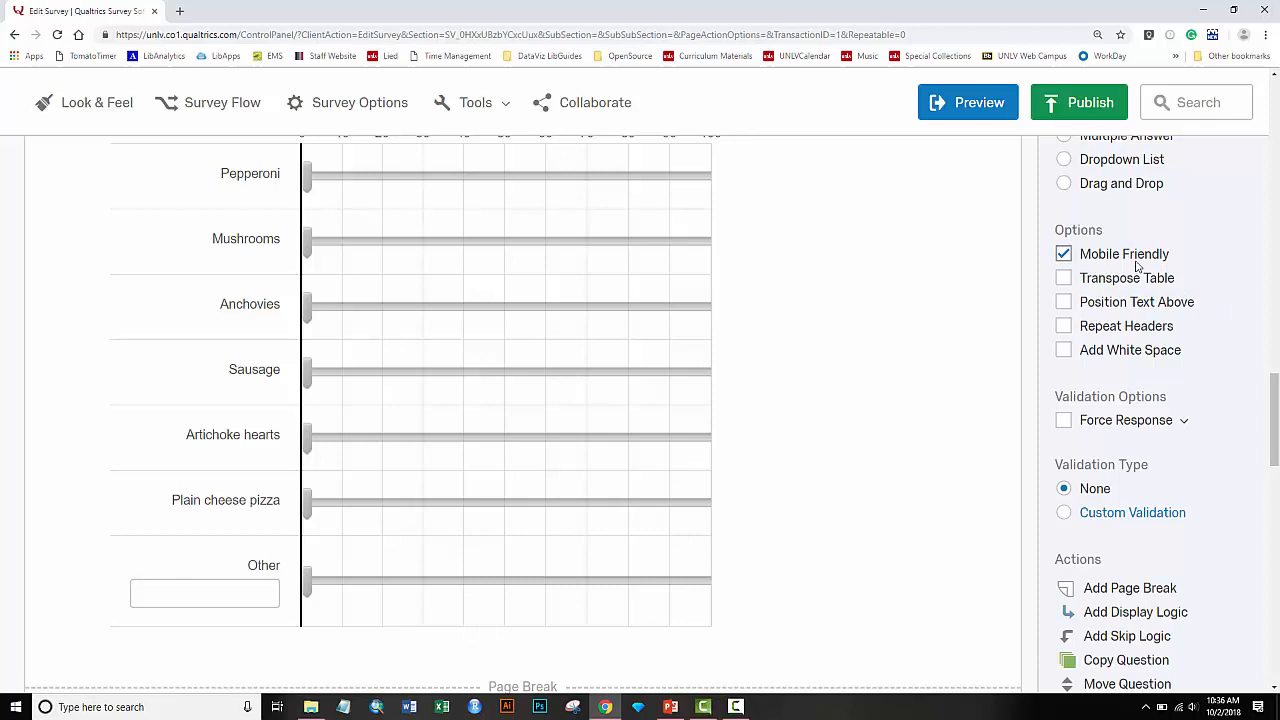
left_click(1099, 425)
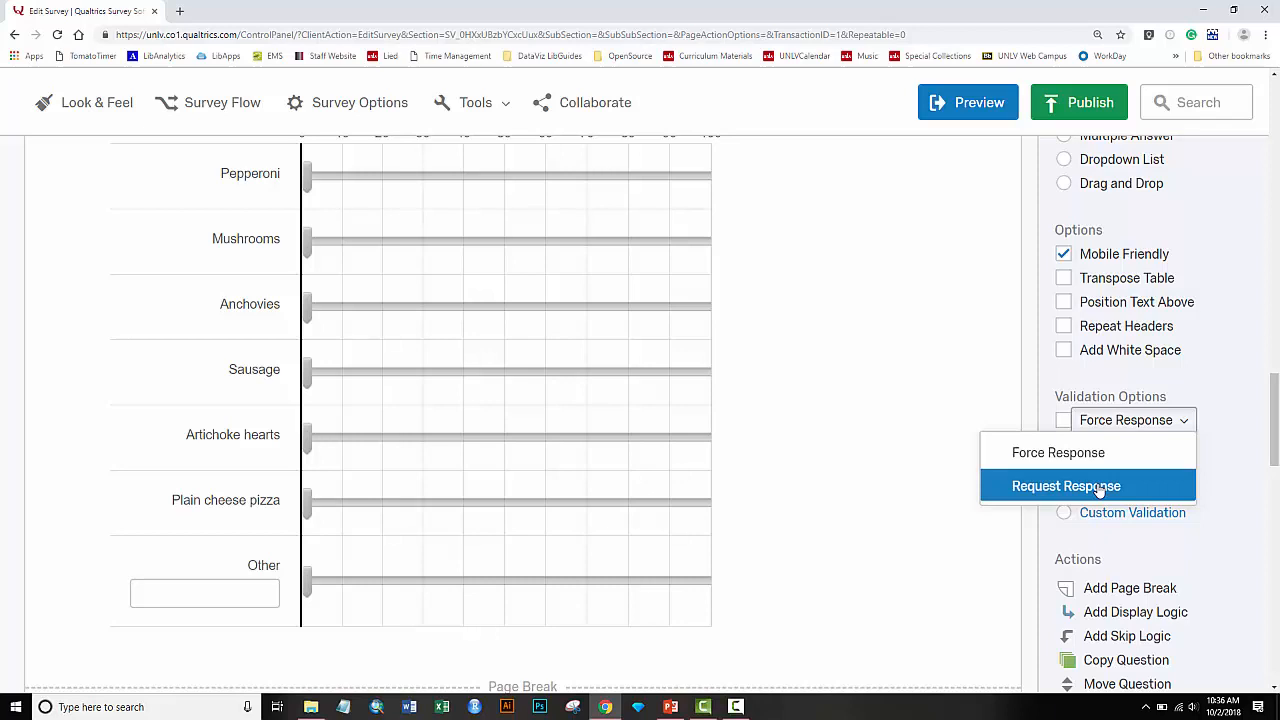
left_click(1250, 487)
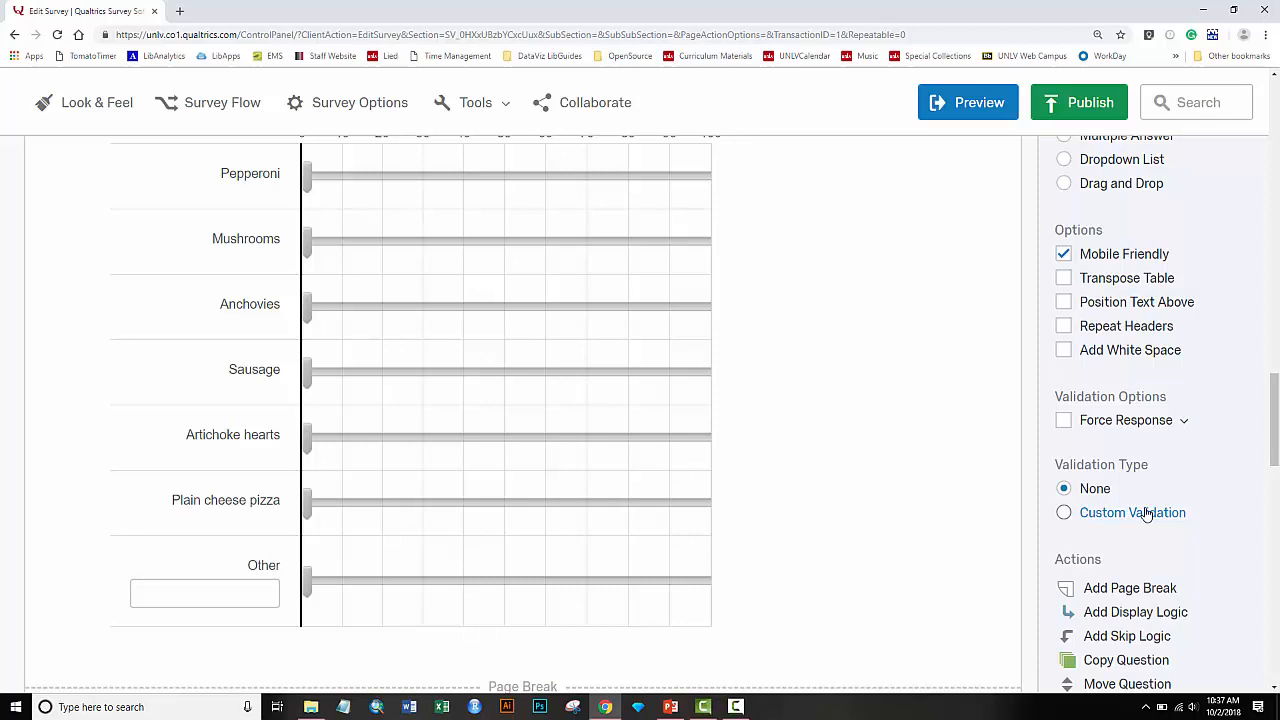
Step: Select slider question Q5 and switch its type to Bars, and finally to Stars
scroll(851, 457, "up", 4)
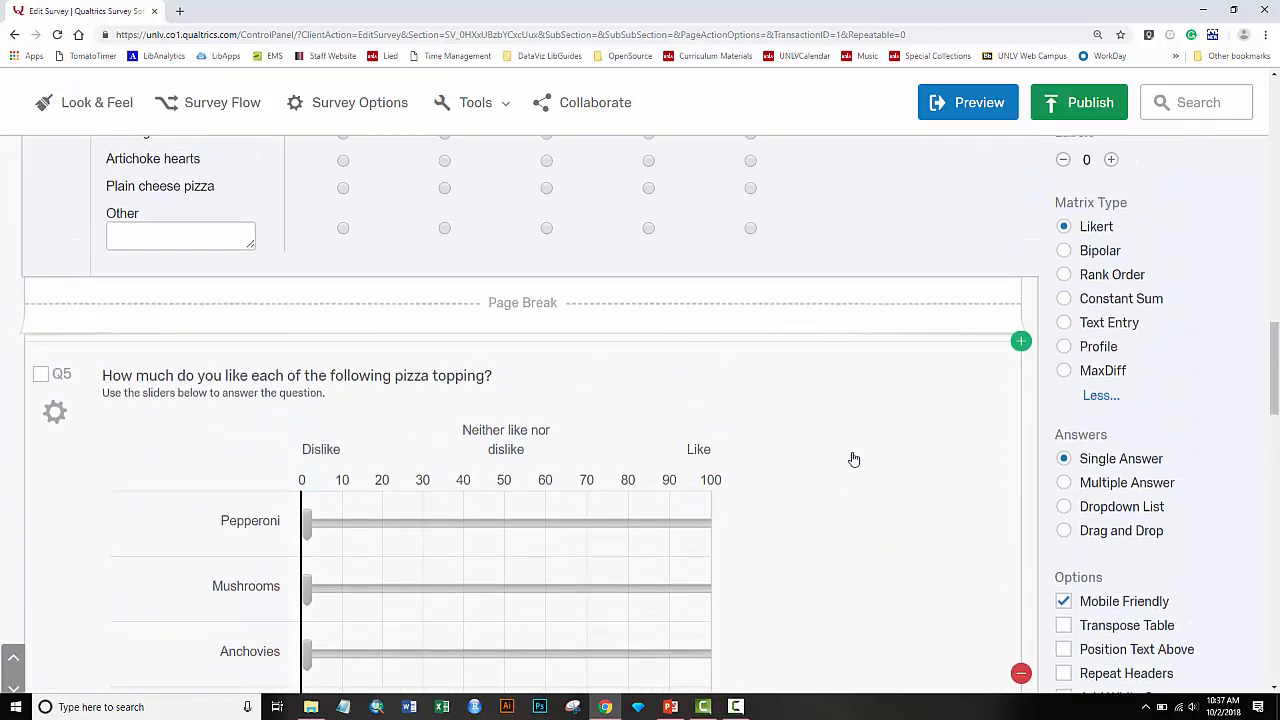
left_click(840, 407)
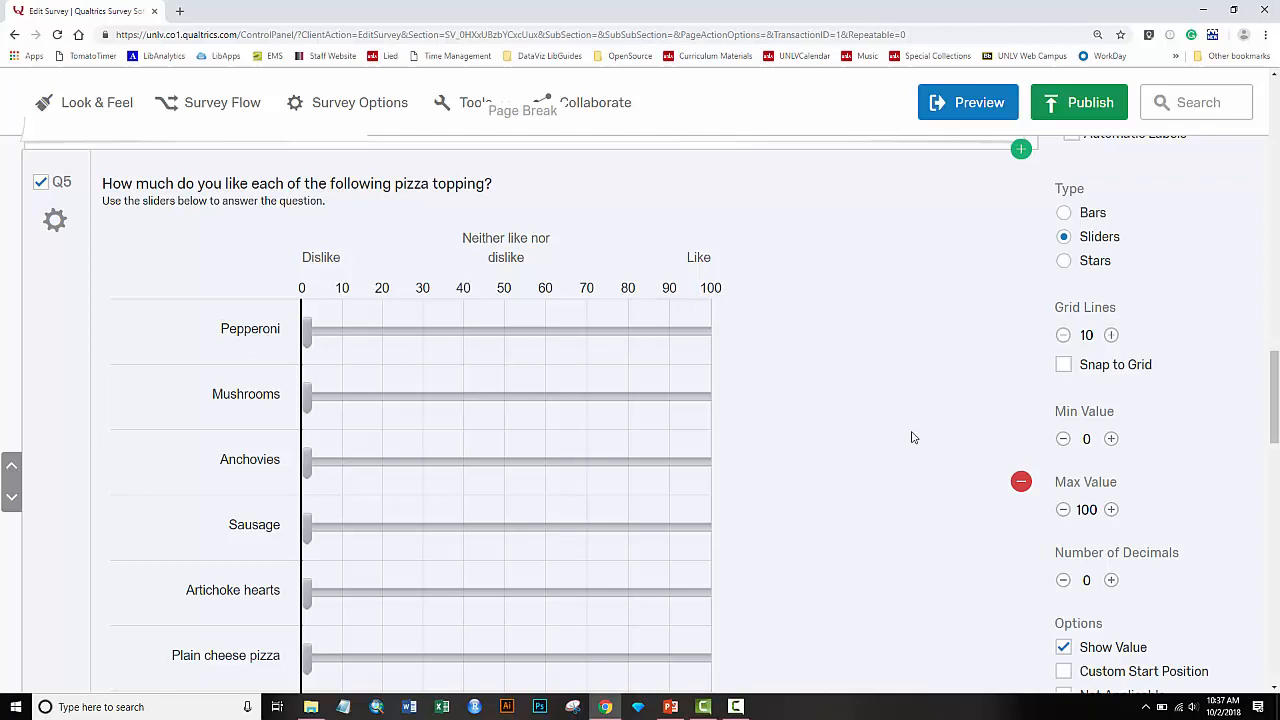
scroll(920, 434, "up", 1)
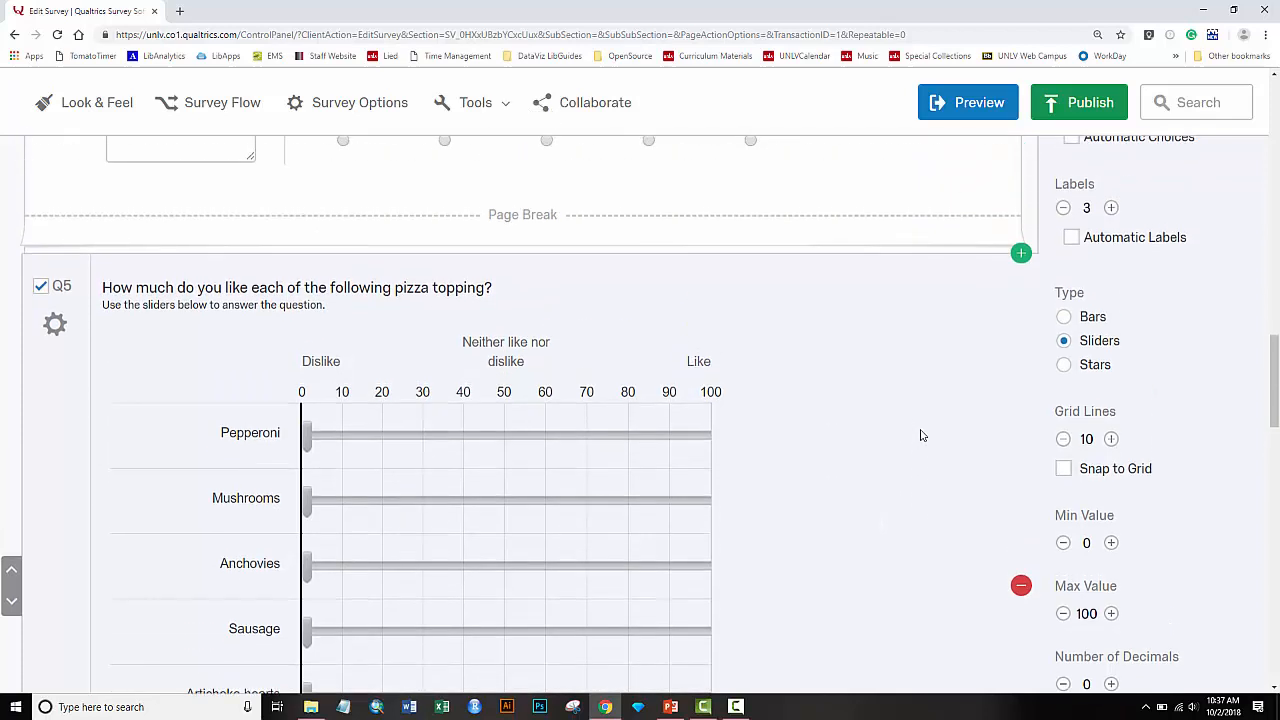
left_click(1065, 317)
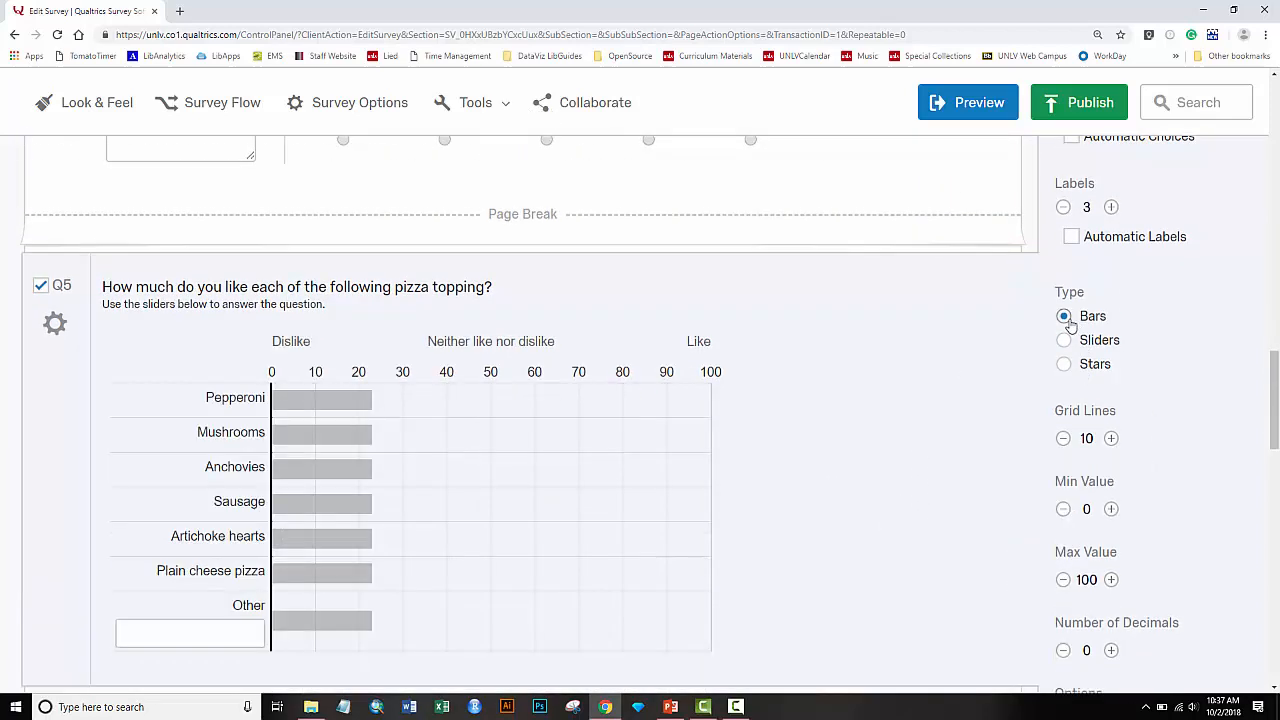
left_click(355, 401)
left_click(1064, 364)
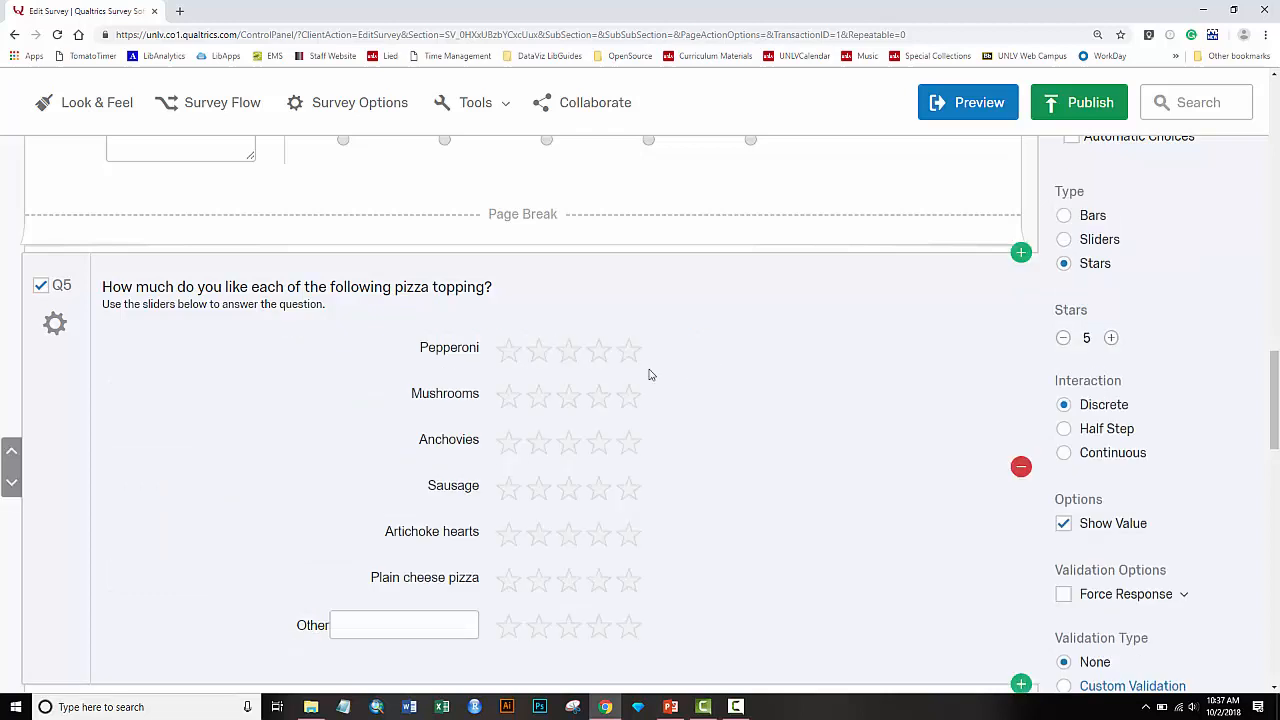
Step: Examine Q6, the question asking respondents to rank the pizza toppings in order of preference
scroll(717, 398, "down", 2)
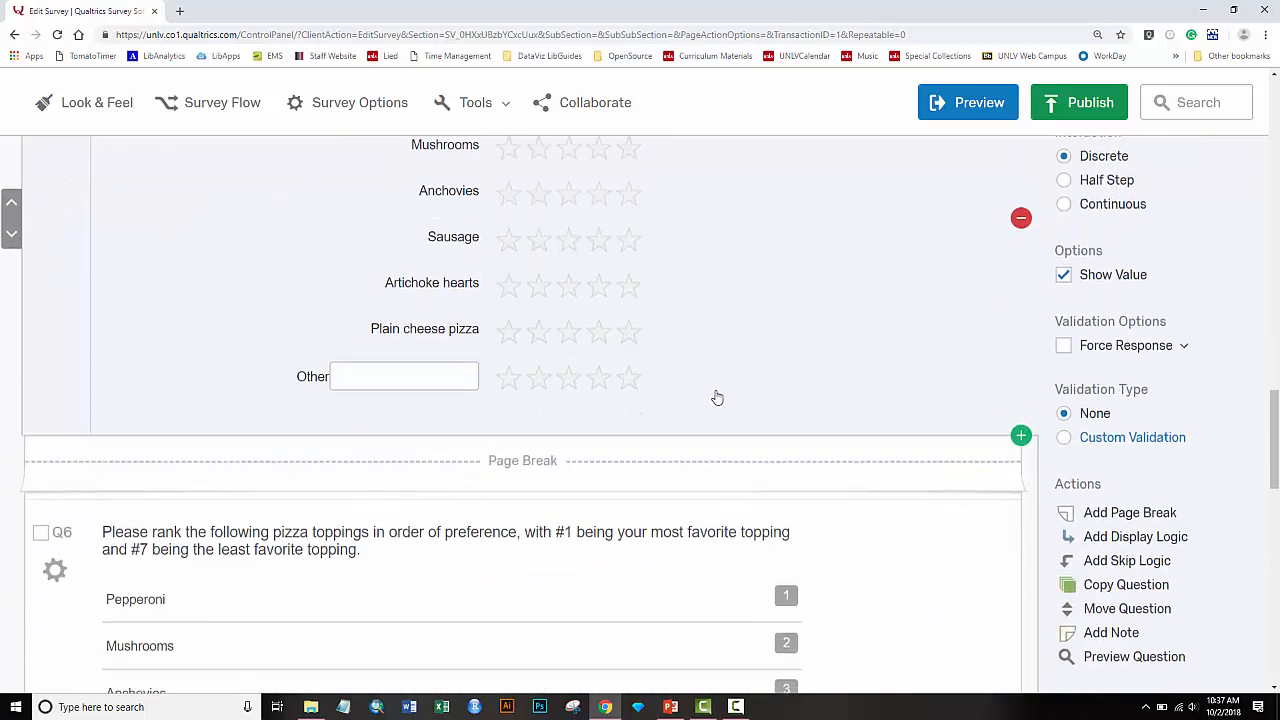
scroll(717, 398, "down", 4)
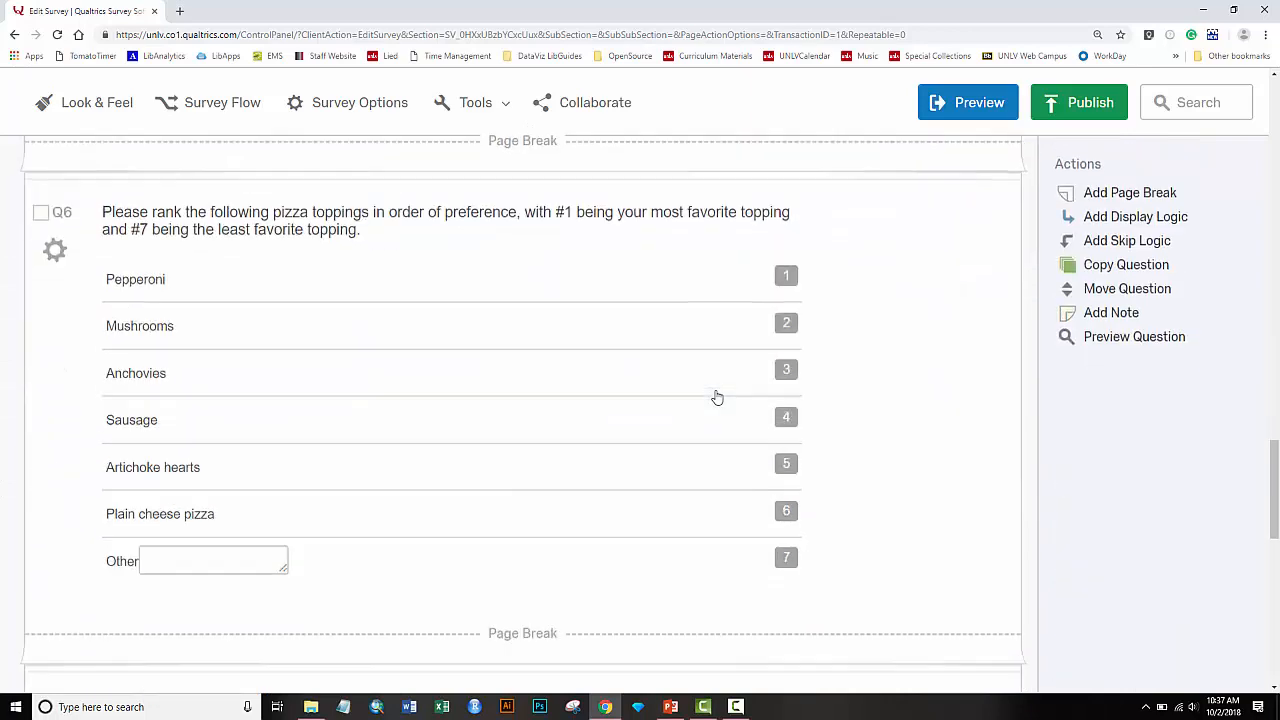
scroll(714, 389, "up", 1)
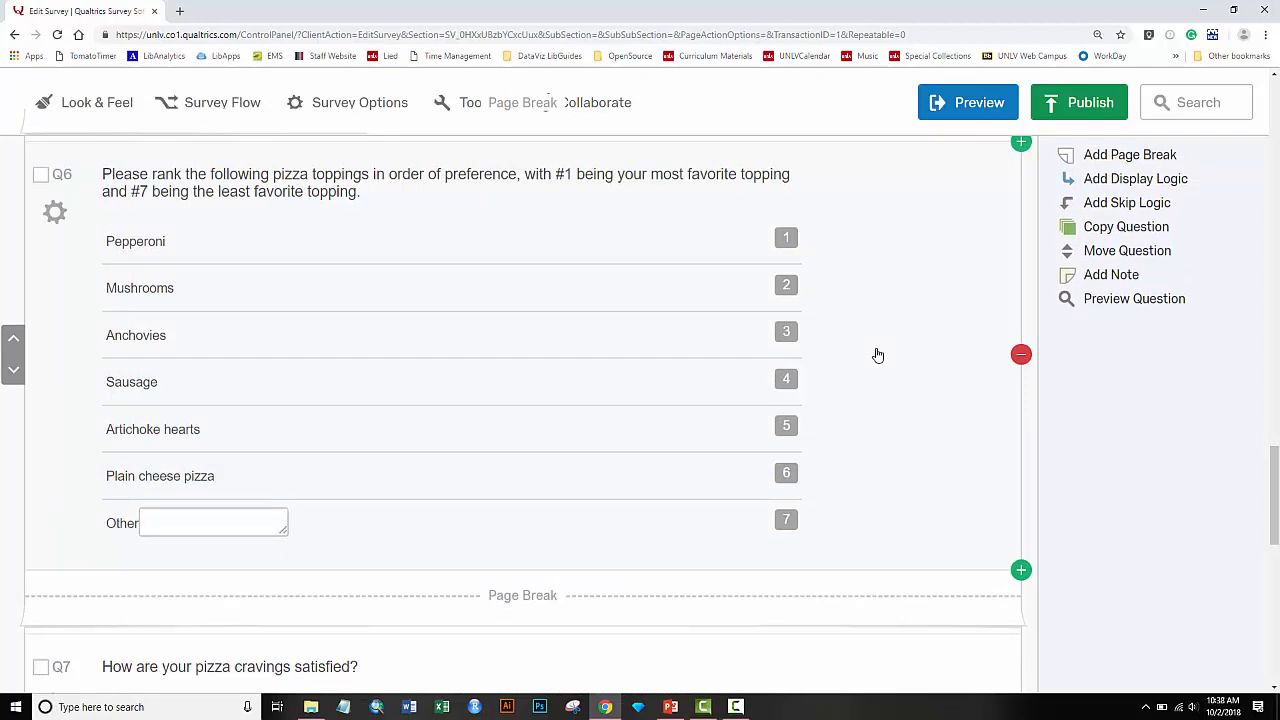
Step: Select the side by side Q7 and examine its columns, settings and actions down to the end of the survey
scroll(877, 355, "down", 5)
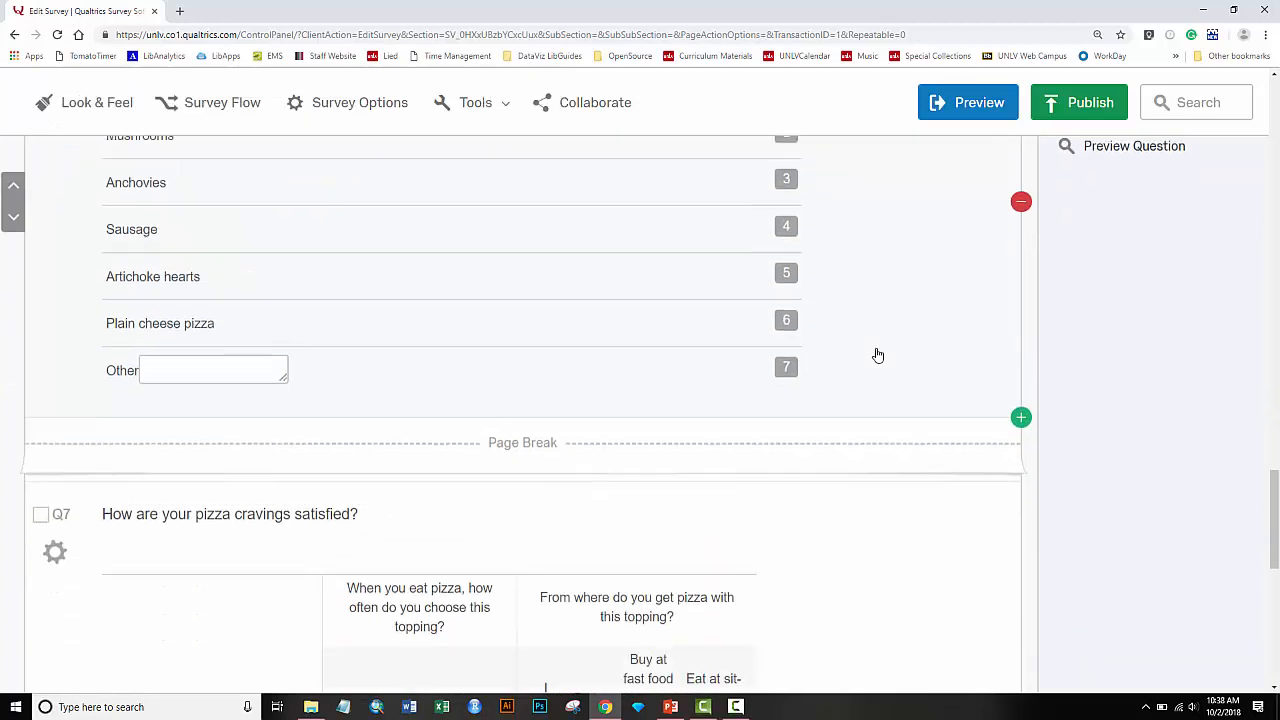
scroll(877, 355, "down", 1)
scroll(877, 355, "up", 1)
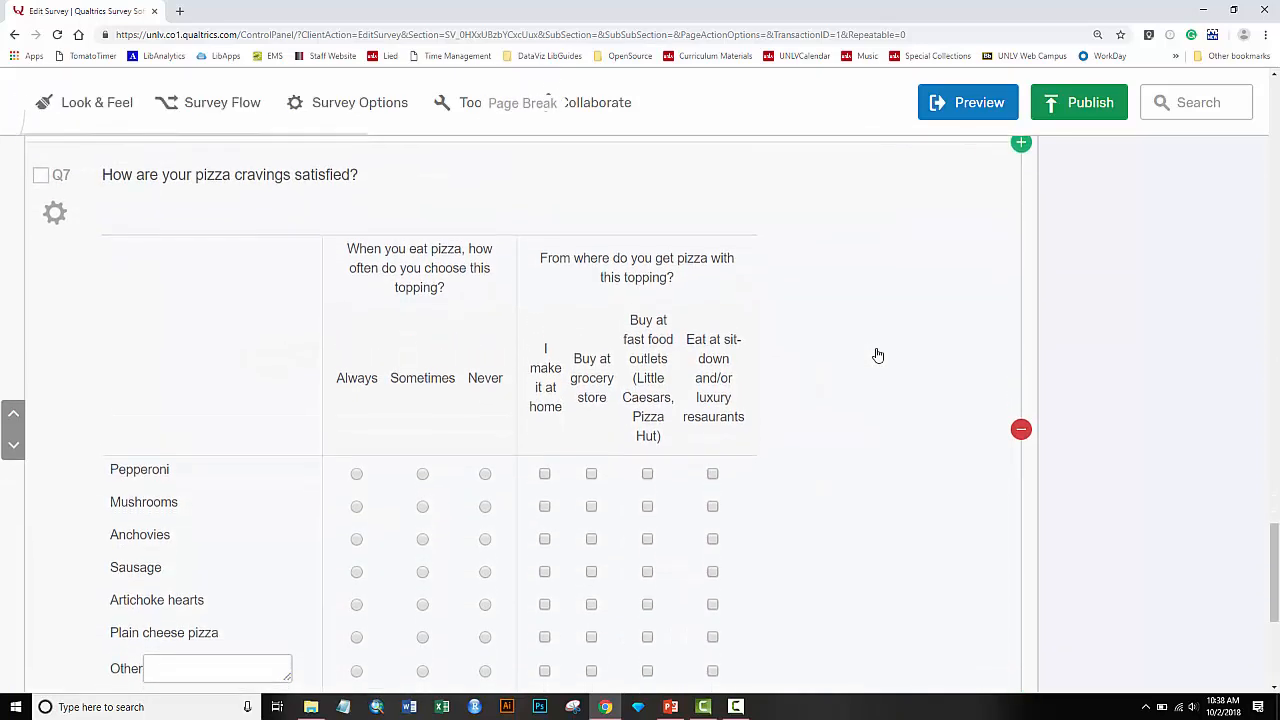
left_click(877, 355)
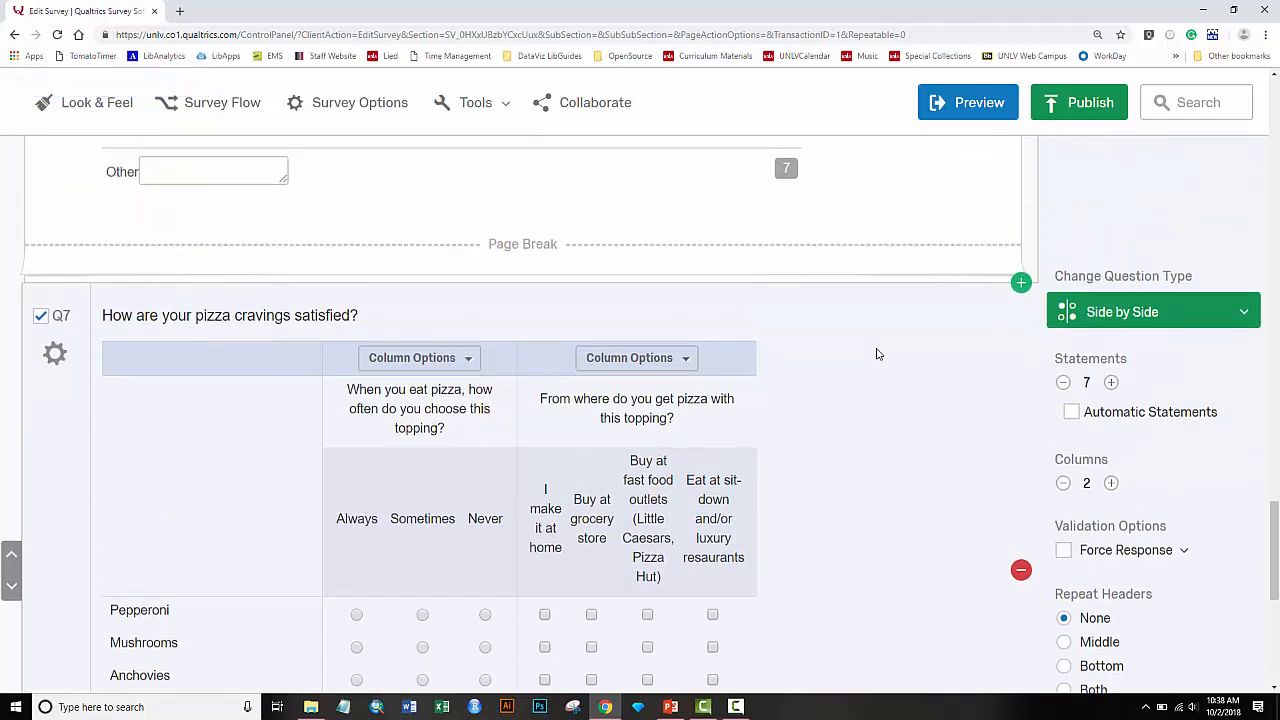
scroll(877, 355, "down", 3)
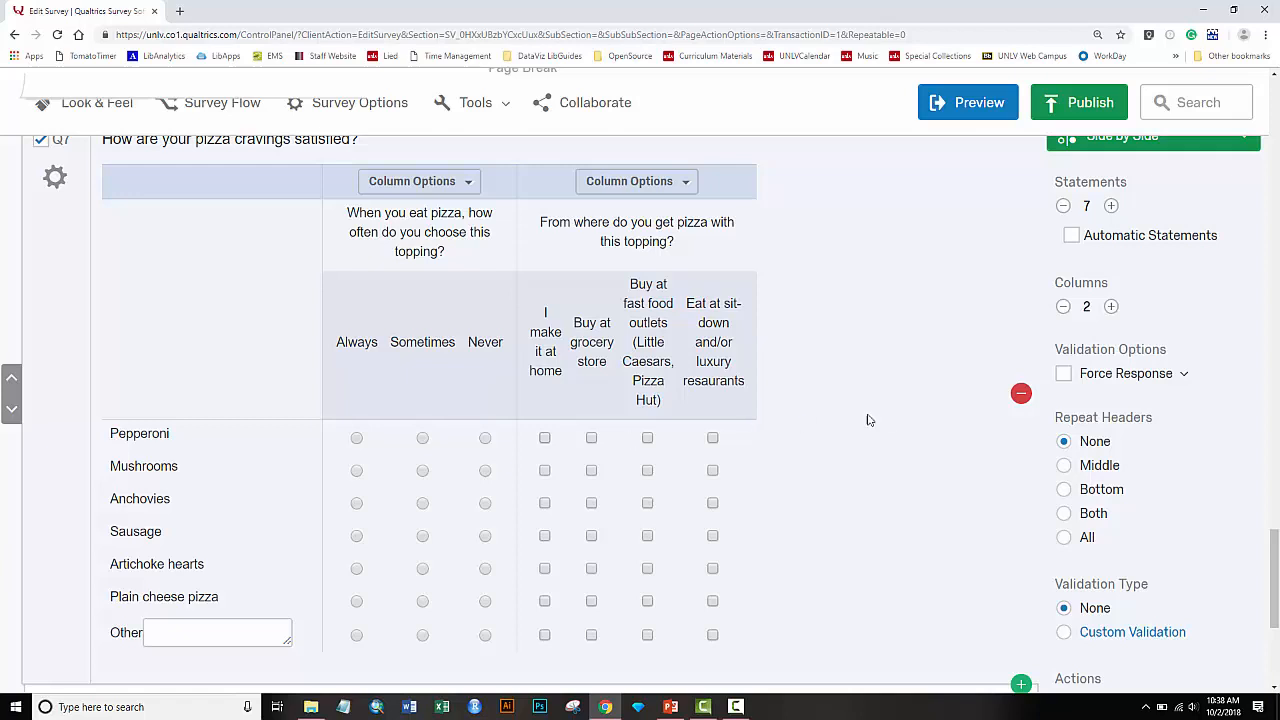
scroll(884, 420, "down", 1)
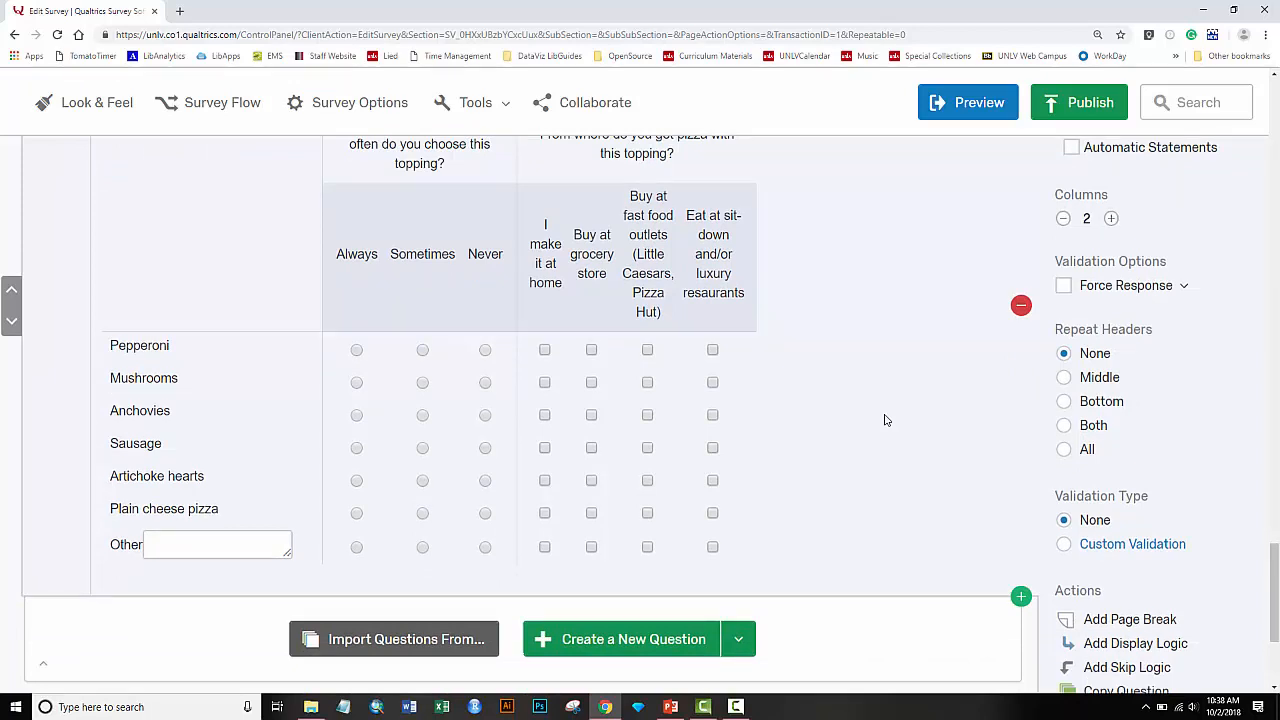
scroll(884, 420, "down", 3)
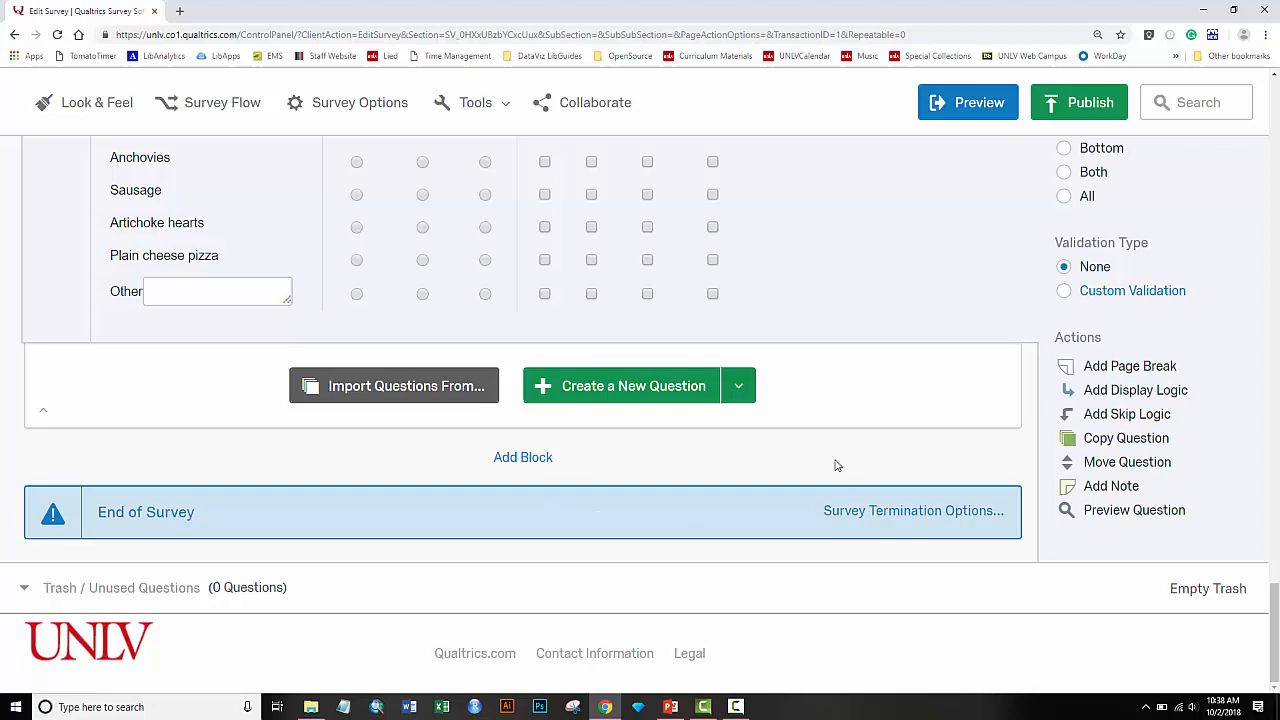
Step: Open the survey's Look and Feel settings and review the General options, from button text and progress bar to header and footer
scroll(837, 466, "up", 20)
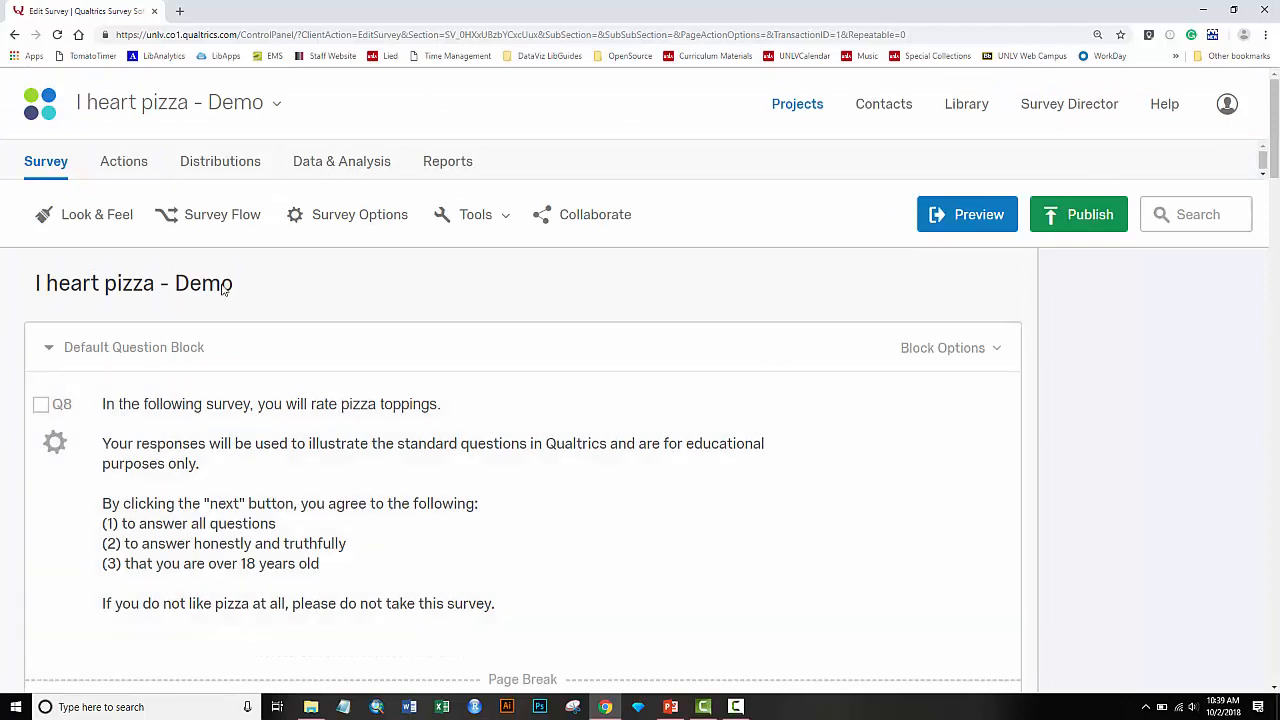
left_click(125, 232)
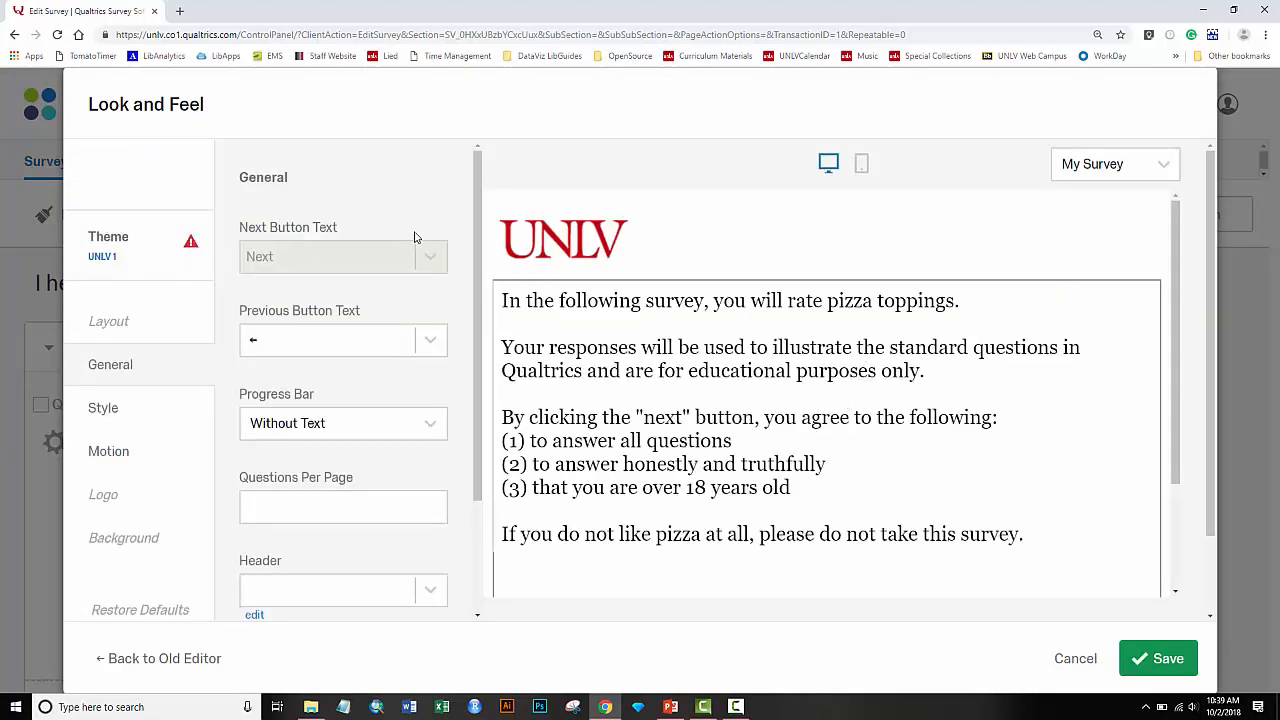
scroll(438, 202, "down", 1)
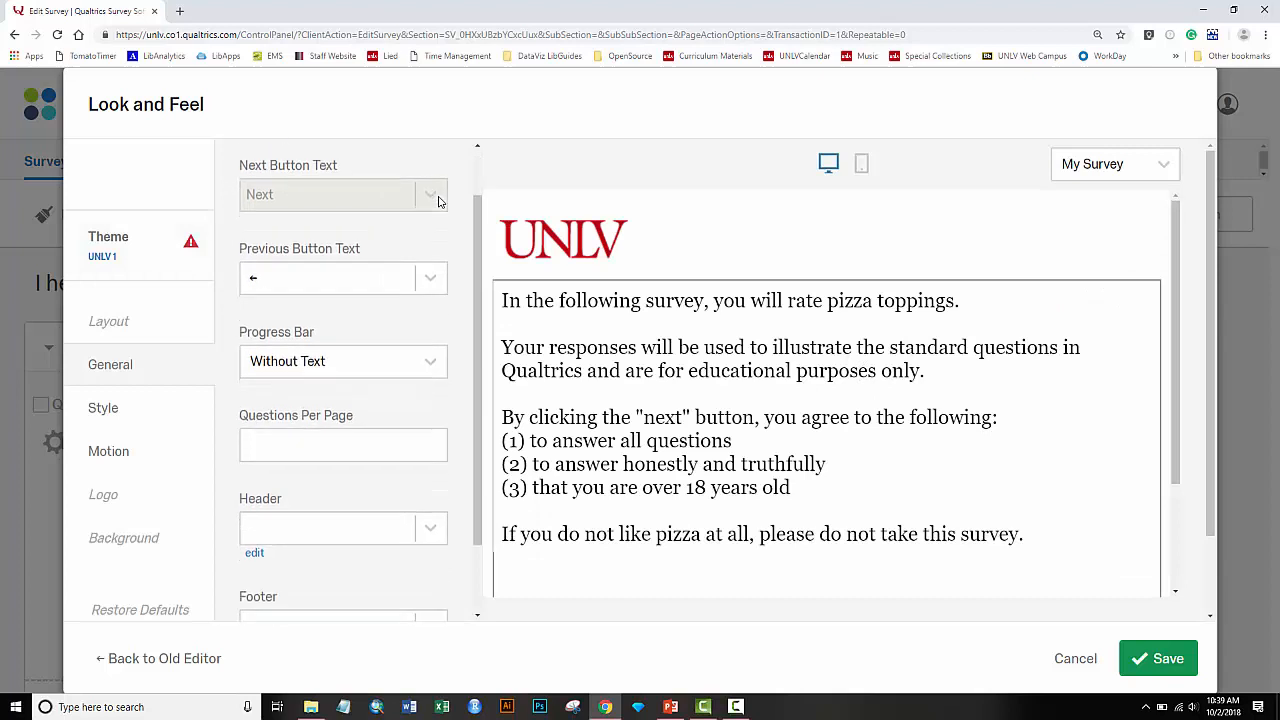
scroll(451, 252, "down", 1)
scroll(451, 253, "down", 1)
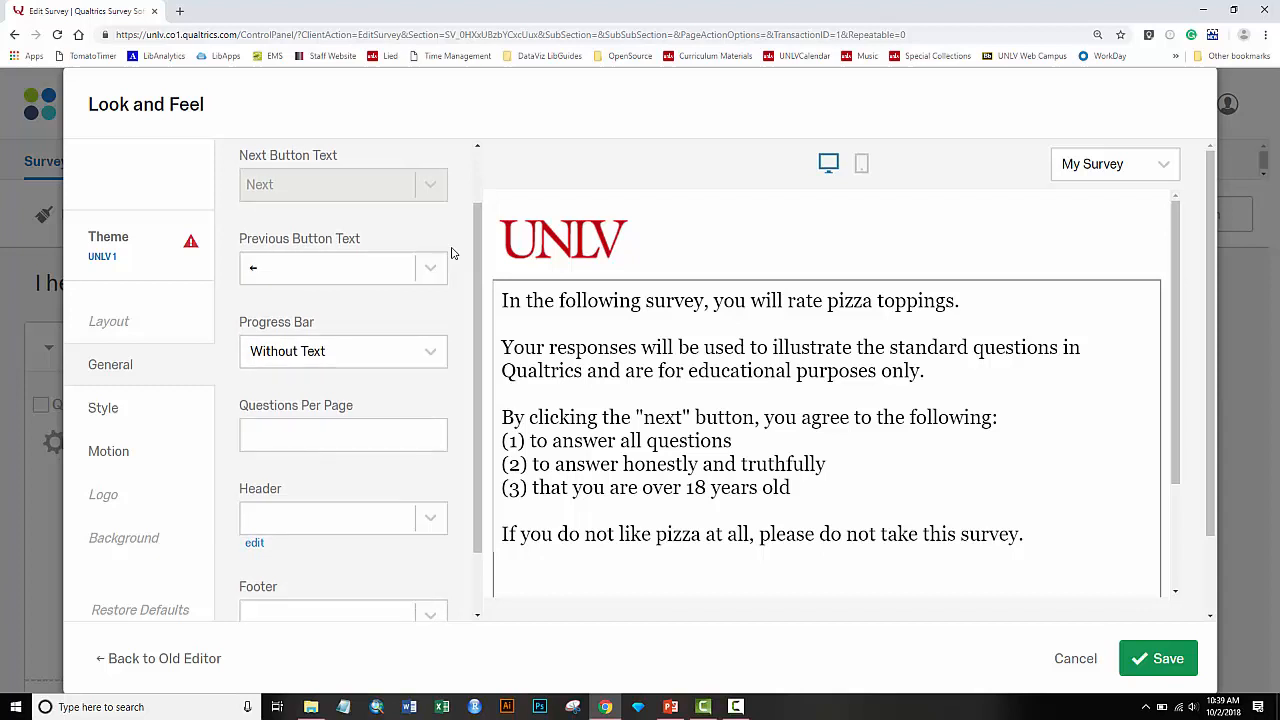
scroll(451, 253, "down", 1)
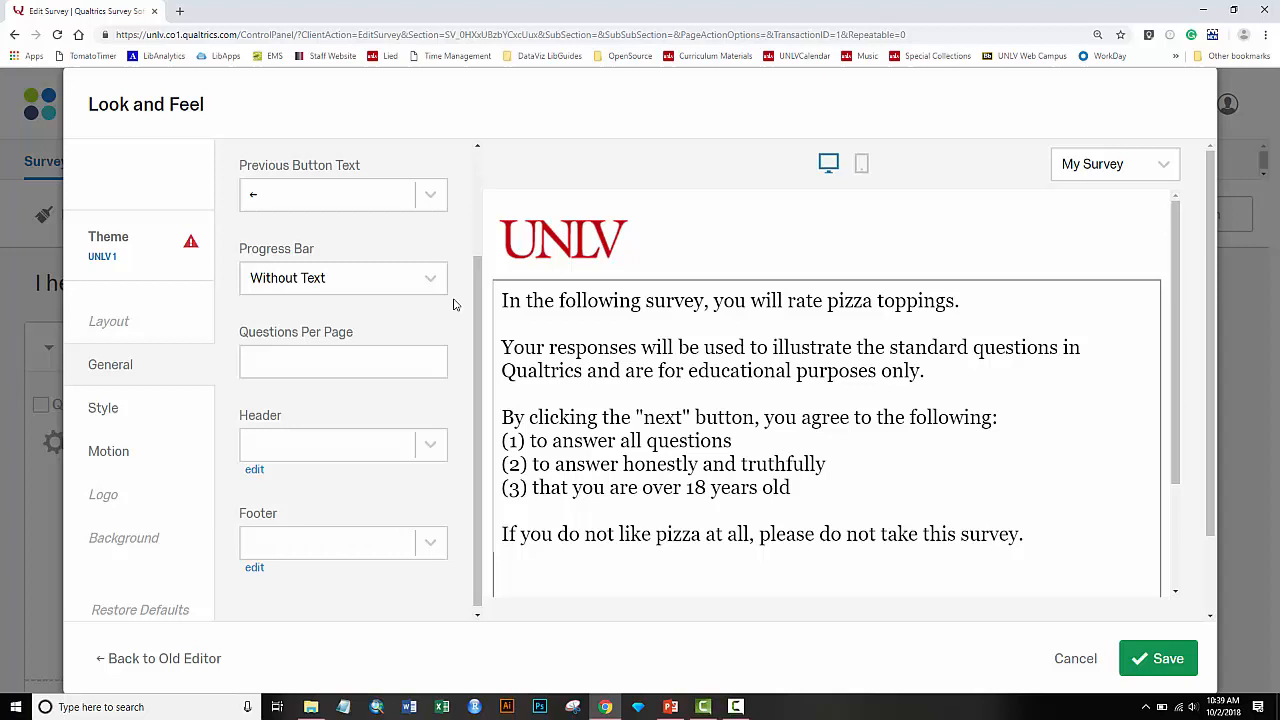
scroll(454, 304, "down", 1)
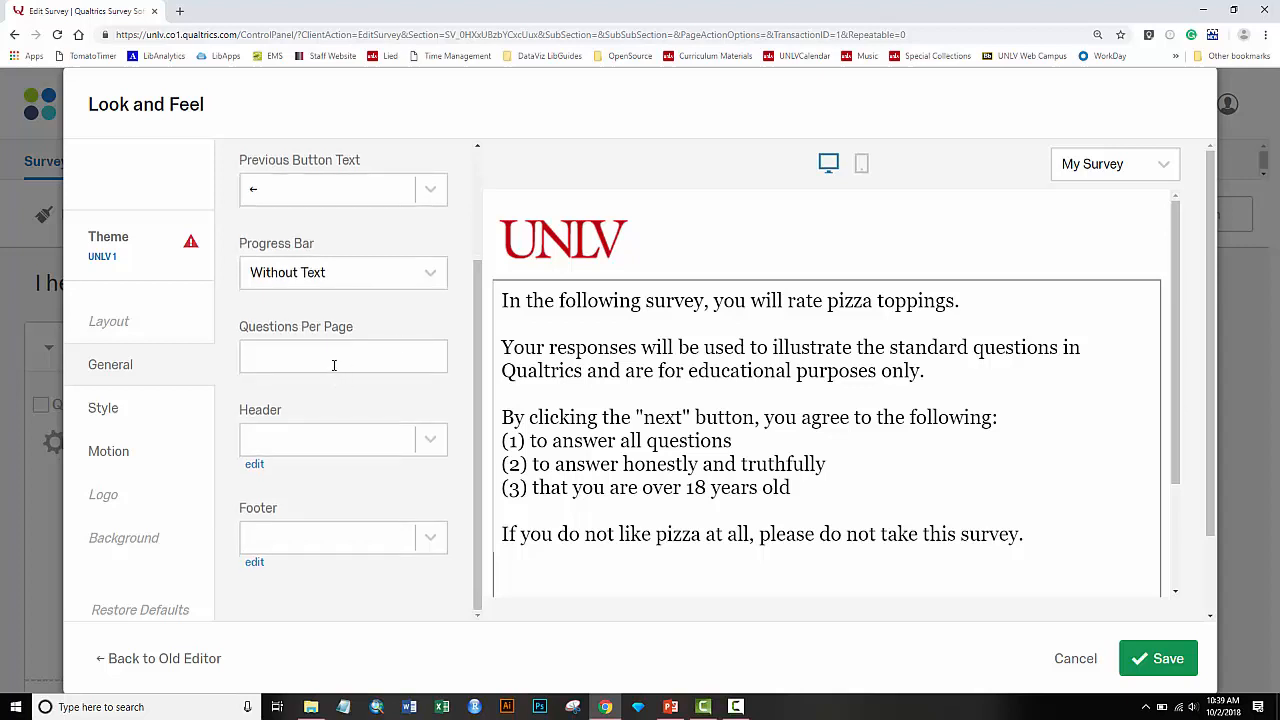
scroll(233, 430, "up", 3)
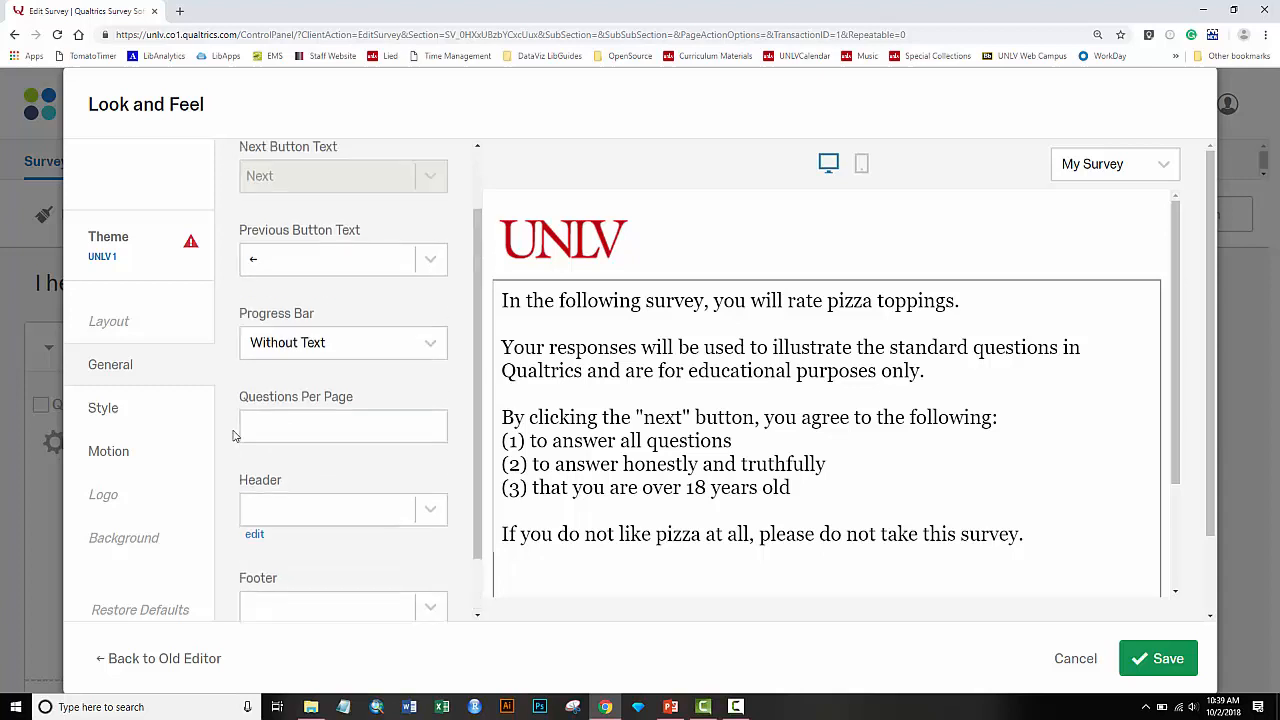
Step: Browse the dynamic themes in Look and Feel and choose the UNLV 4 theme for the survey
left_click(96, 260)
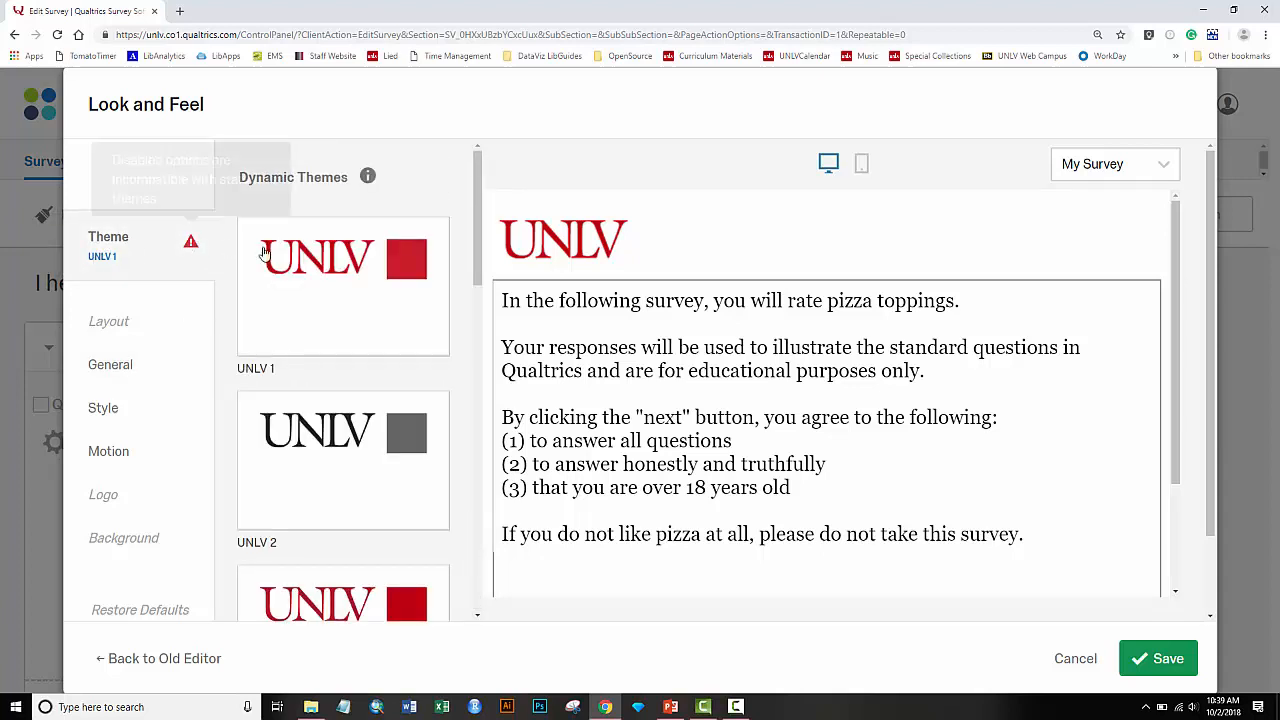
scroll(458, 222, "down", 1)
scroll(458, 222, "down", 2)
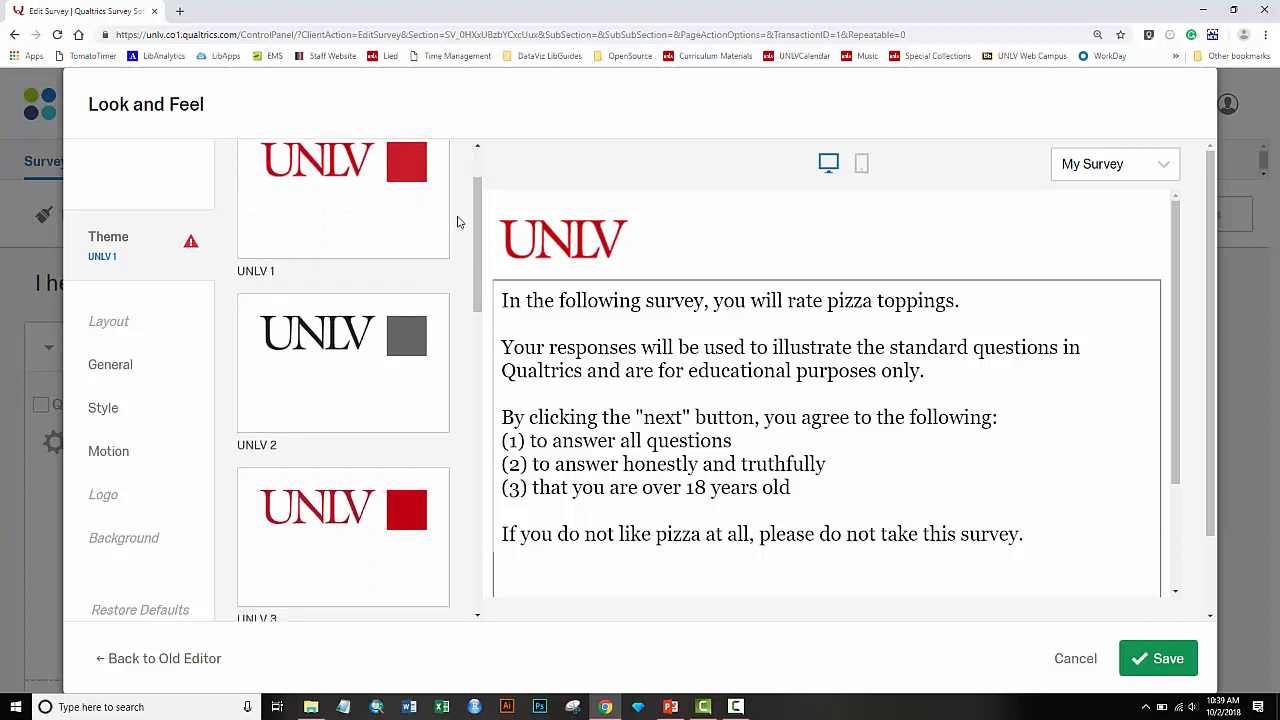
right_click(458, 222)
left_click(458, 222)
scroll(458, 222, "down", 5)
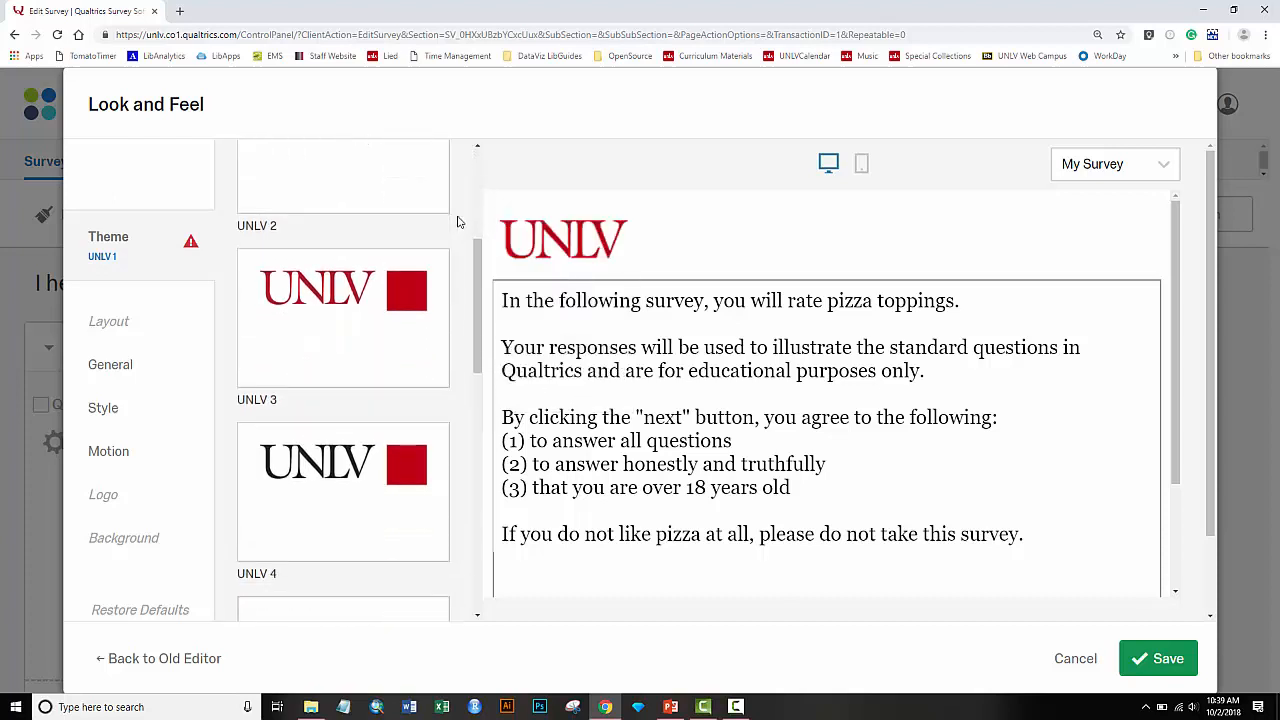
right_click(458, 222)
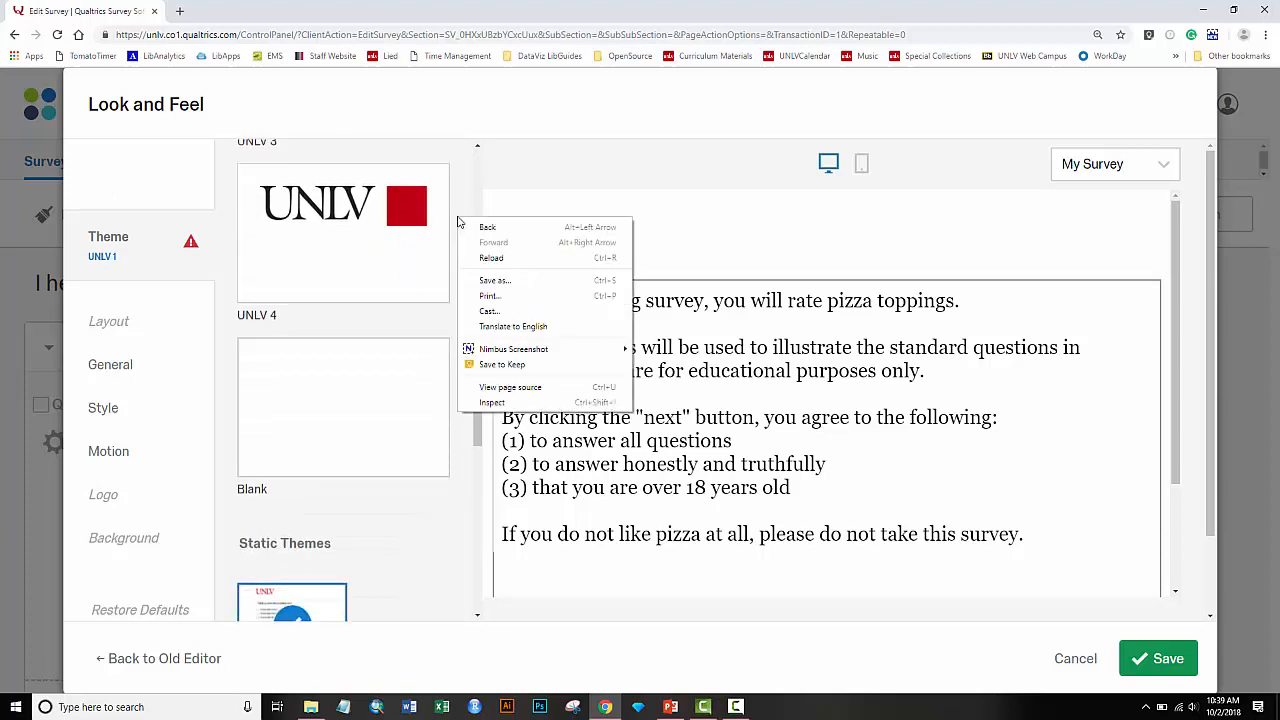
left_click(458, 222)
left_click(335, 243)
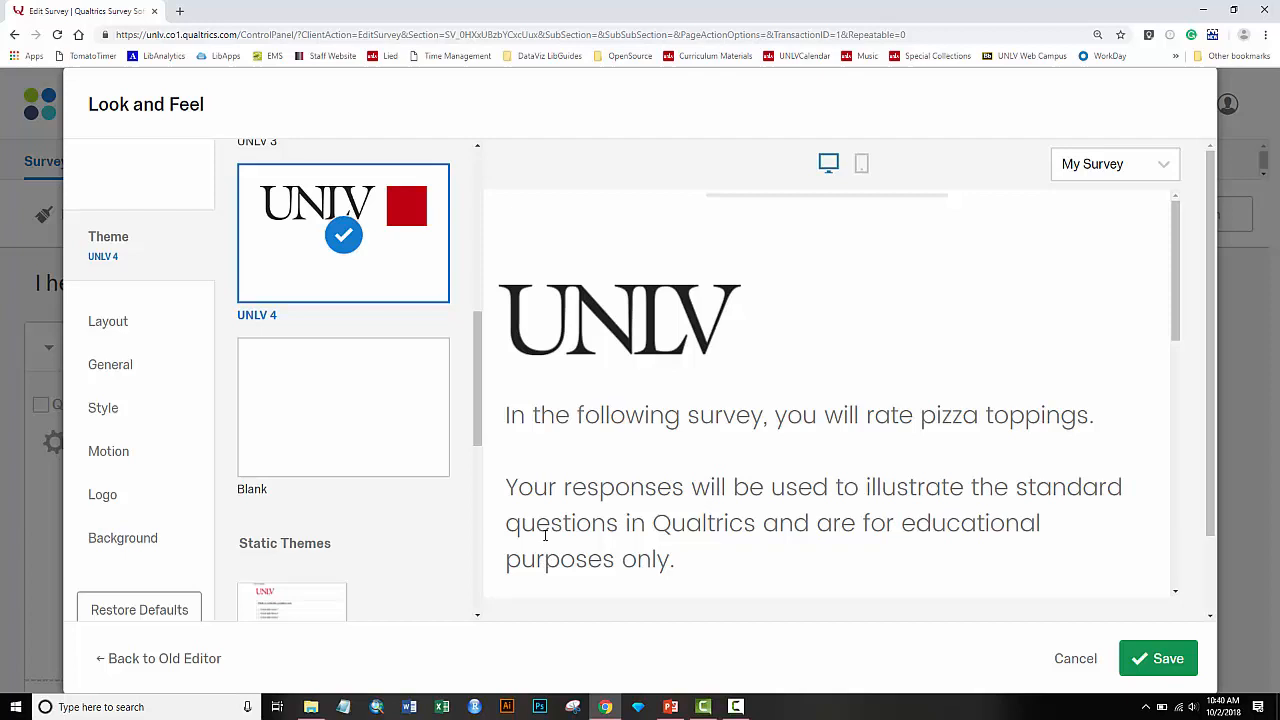
Step: Preview the static UNLV 3 theme on the survey and discard the Look and Feel changes
scroll(398, 535, "down", 6)
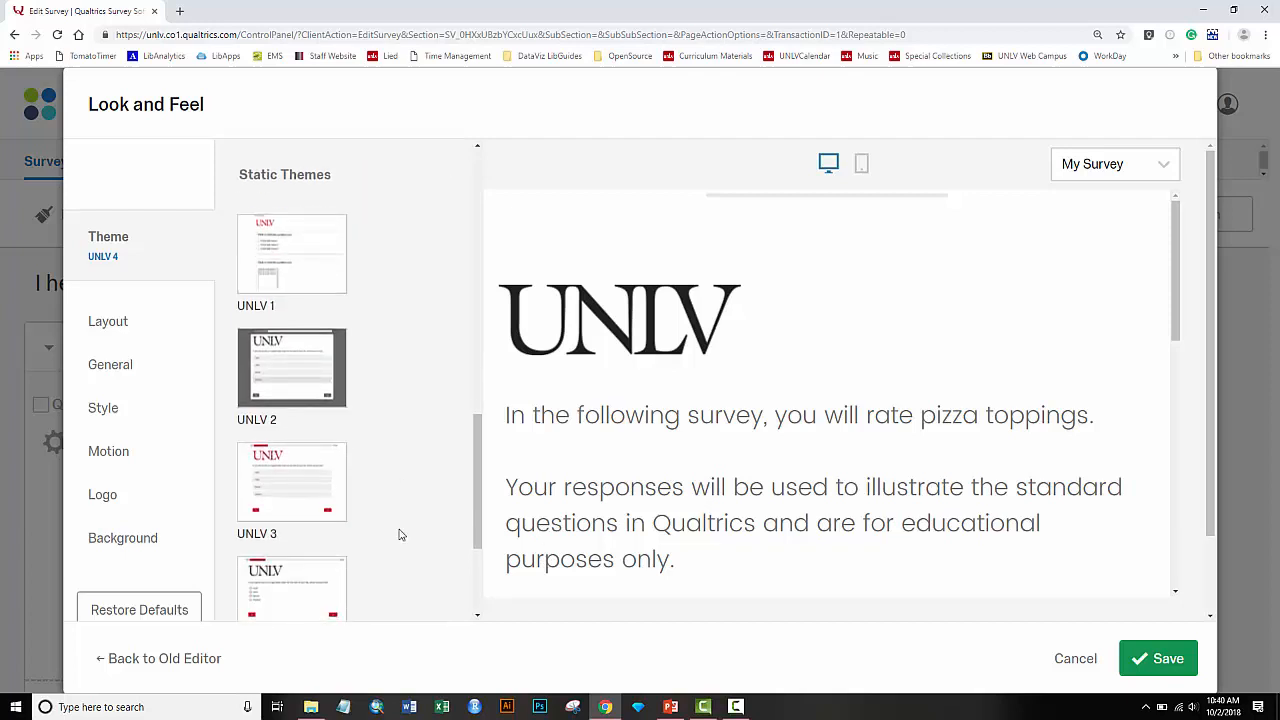
left_click(278, 295)
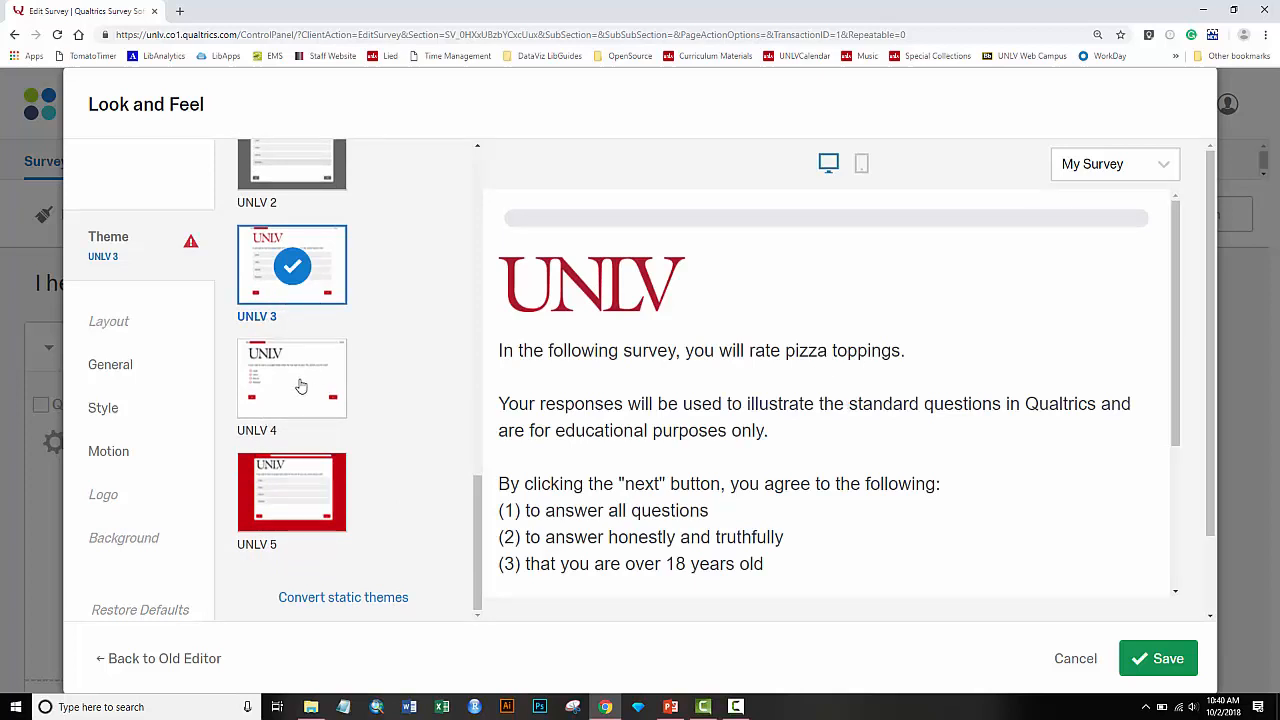
left_click(1075, 659)
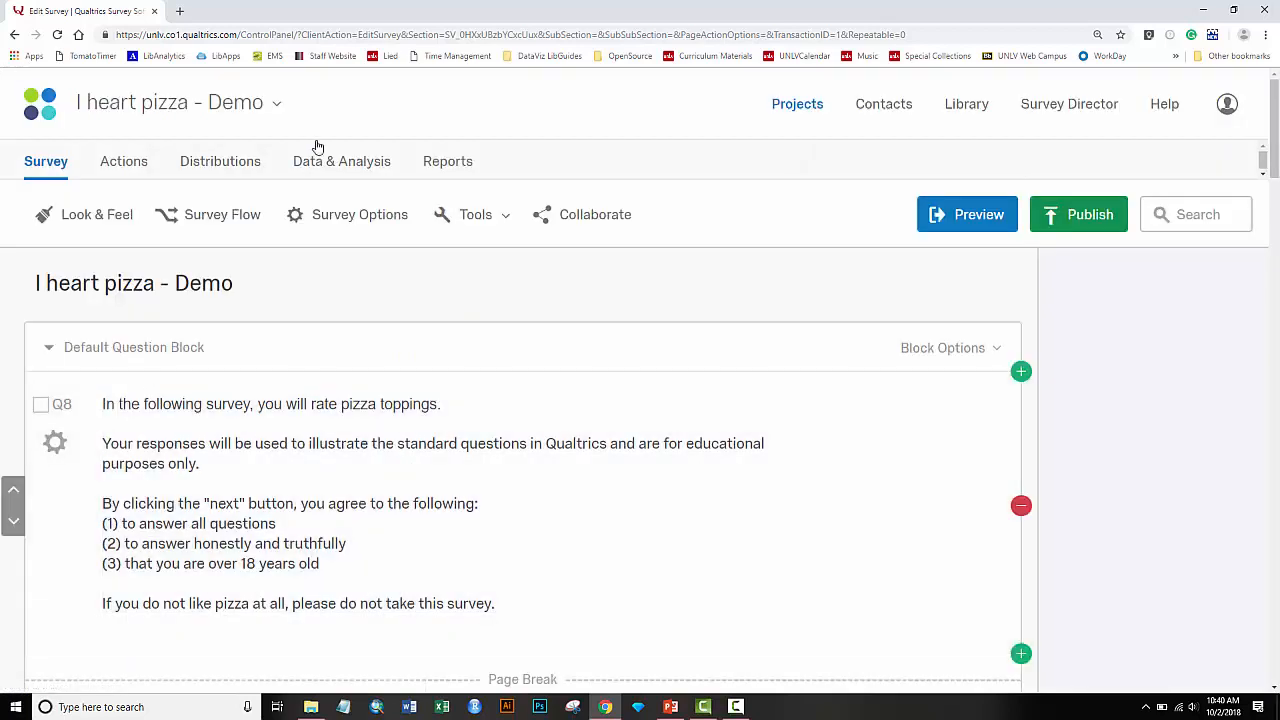
Step: Open the survey flow to view the Default Question Block and close it without saving
left_click(200, 216)
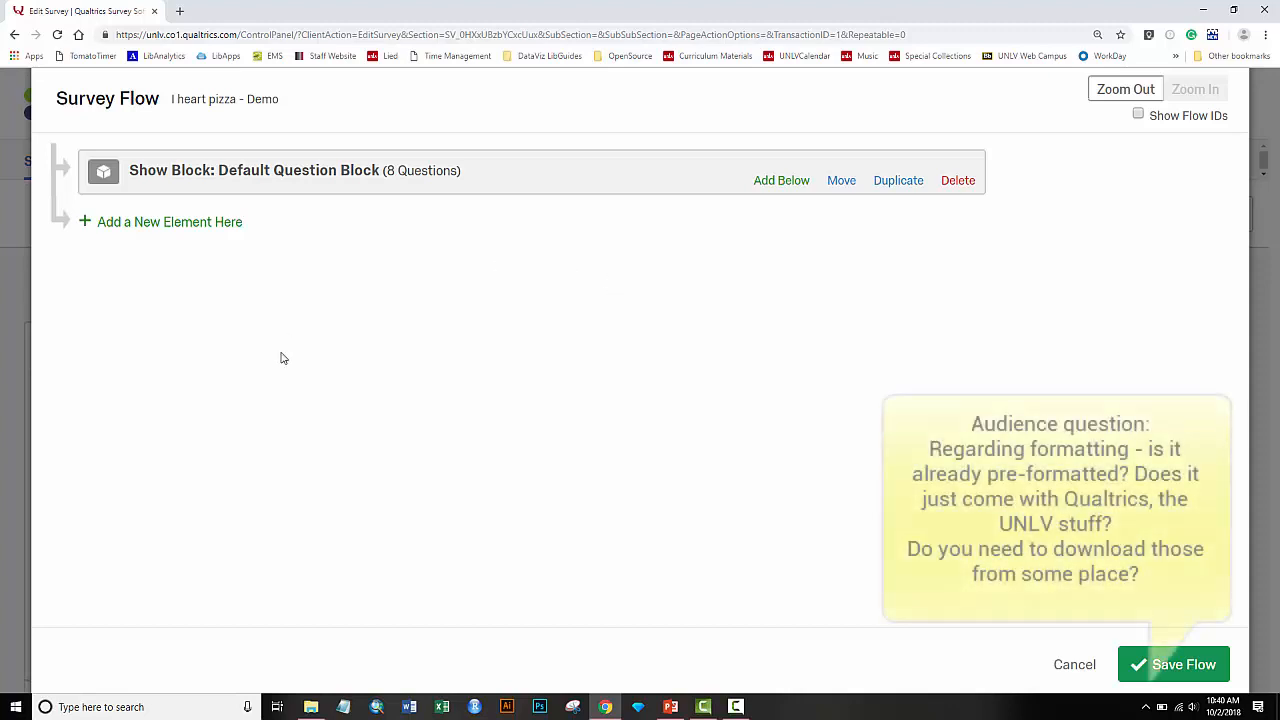
left_click(1069, 674)
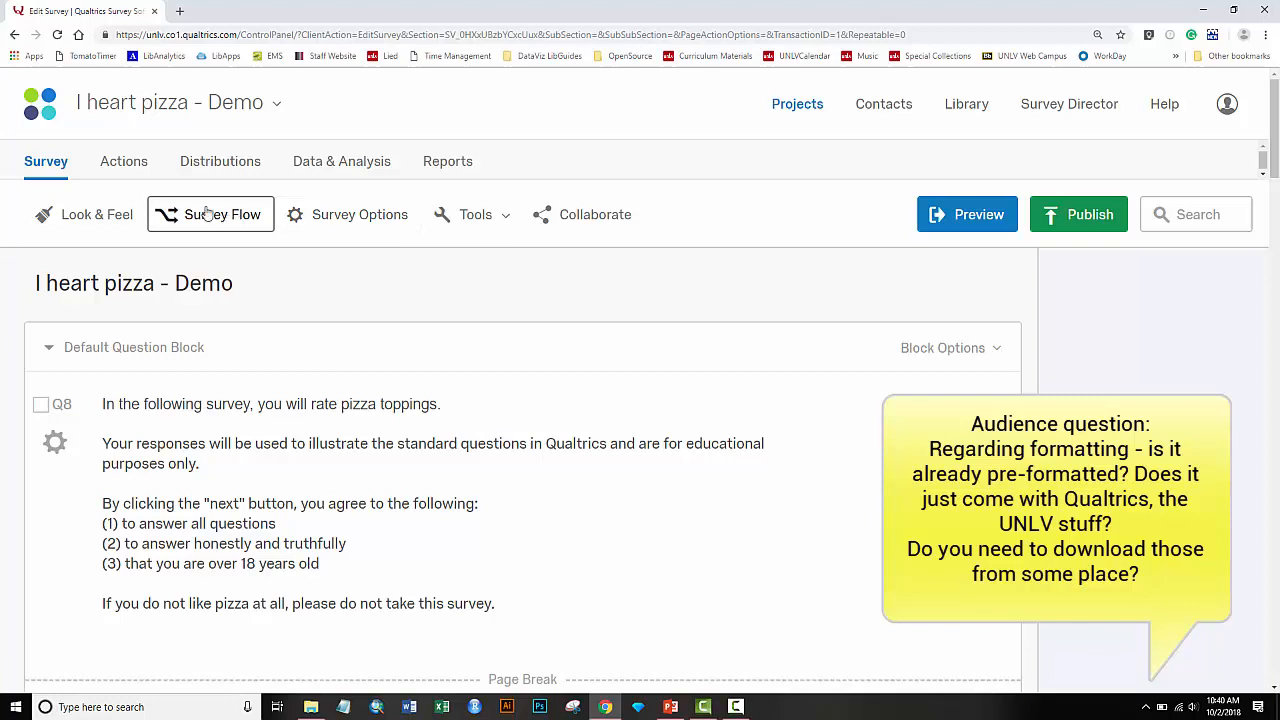
Step: Reopen Look and Feel, try the Blank dynamic theme, browse the remaining themes and cancel the changes
left_click(96, 217)
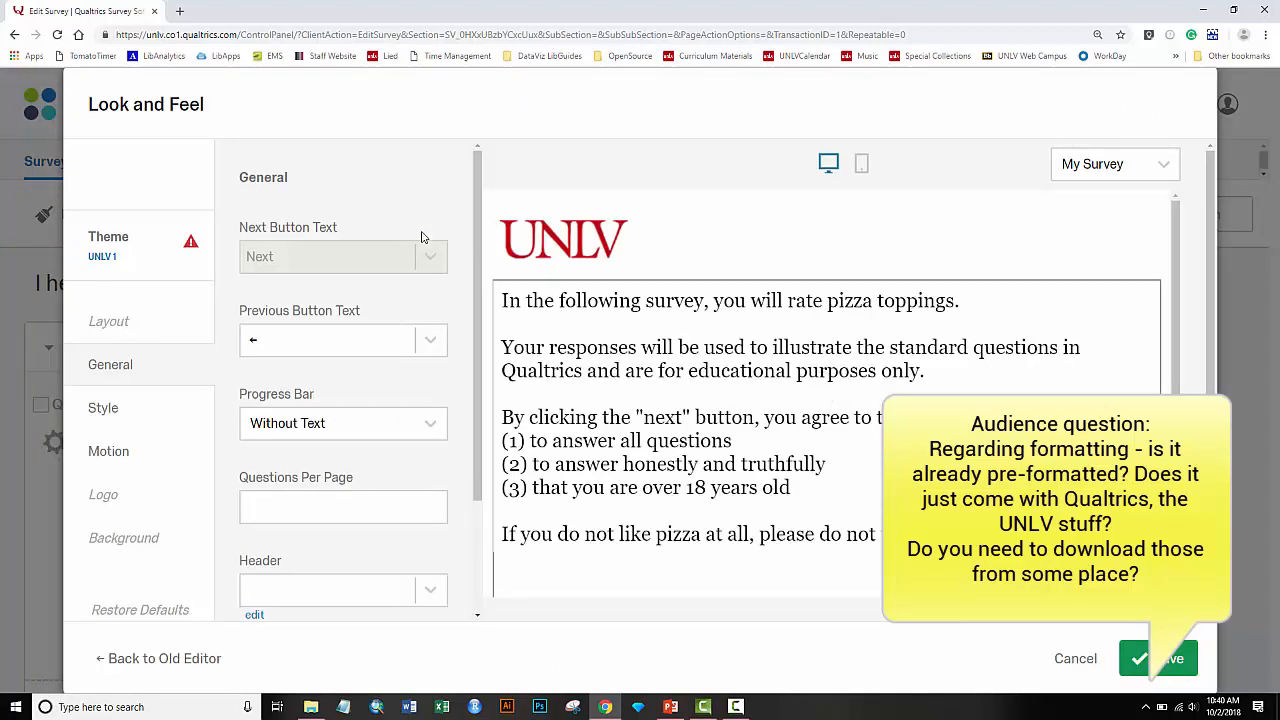
left_click(112, 260)
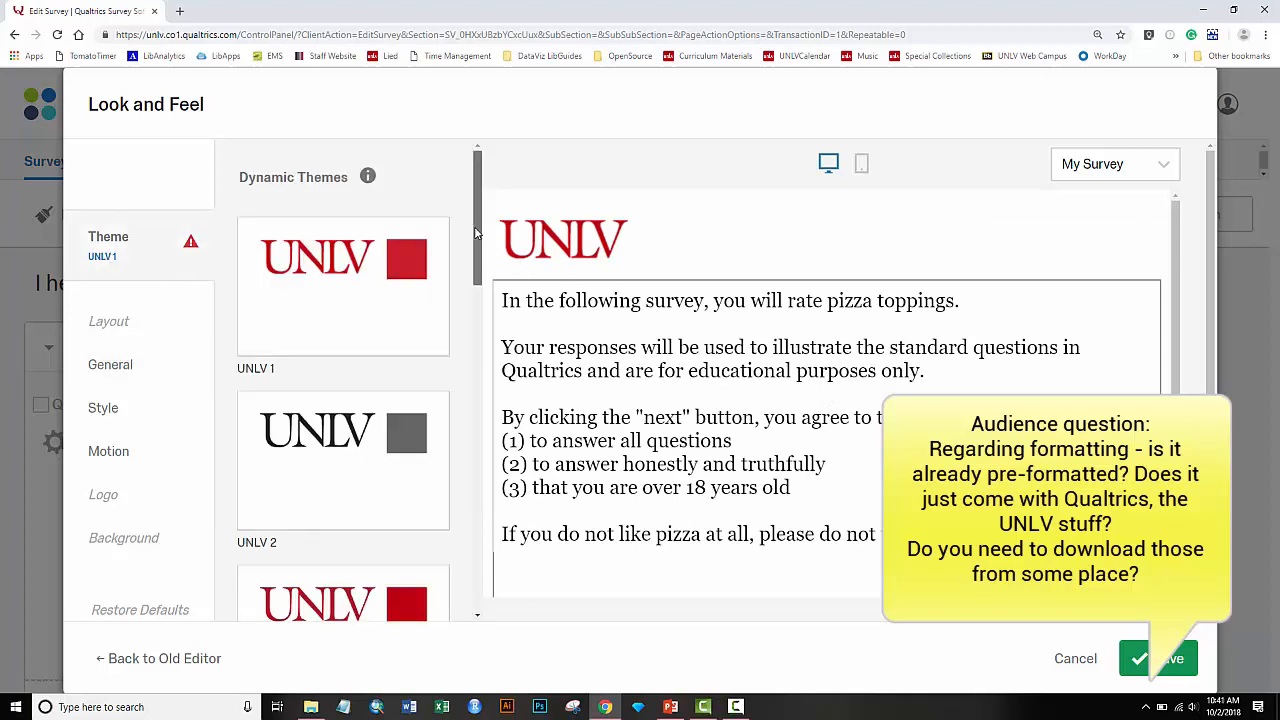
left_click_drag(477, 238, 469, 417)
left_click(355, 366)
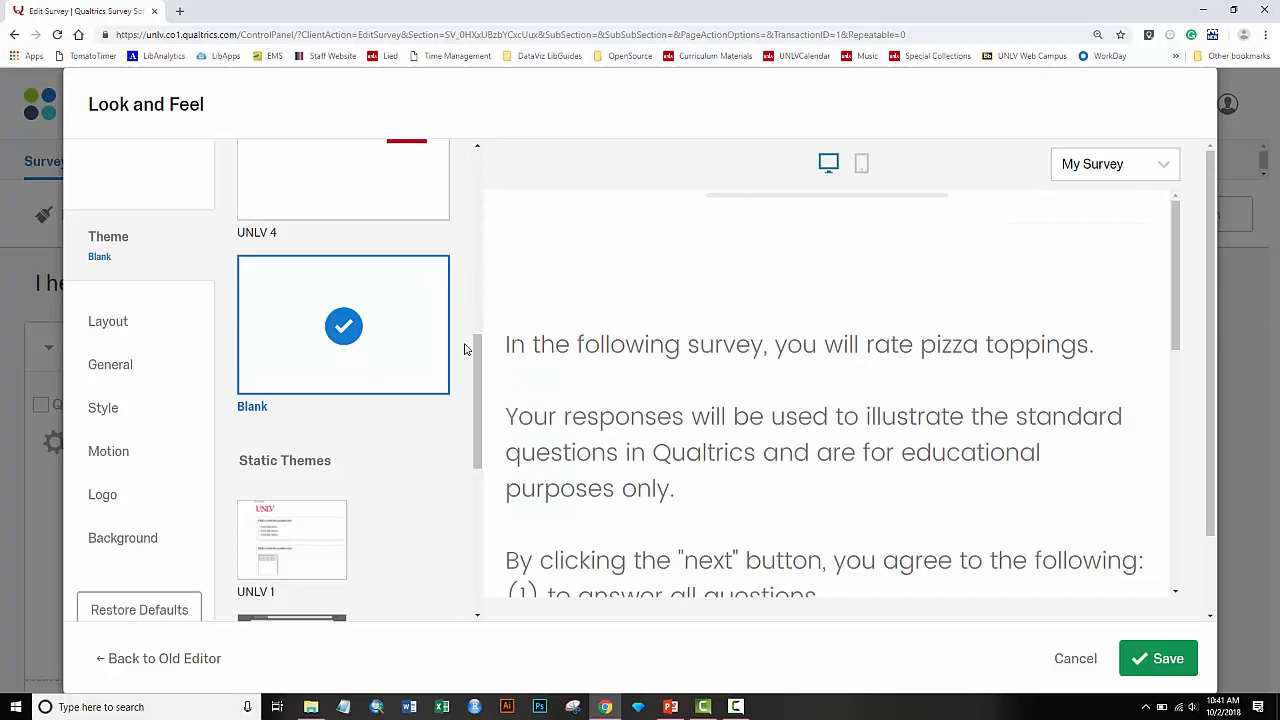
left_click_drag(476, 364, 480, 521)
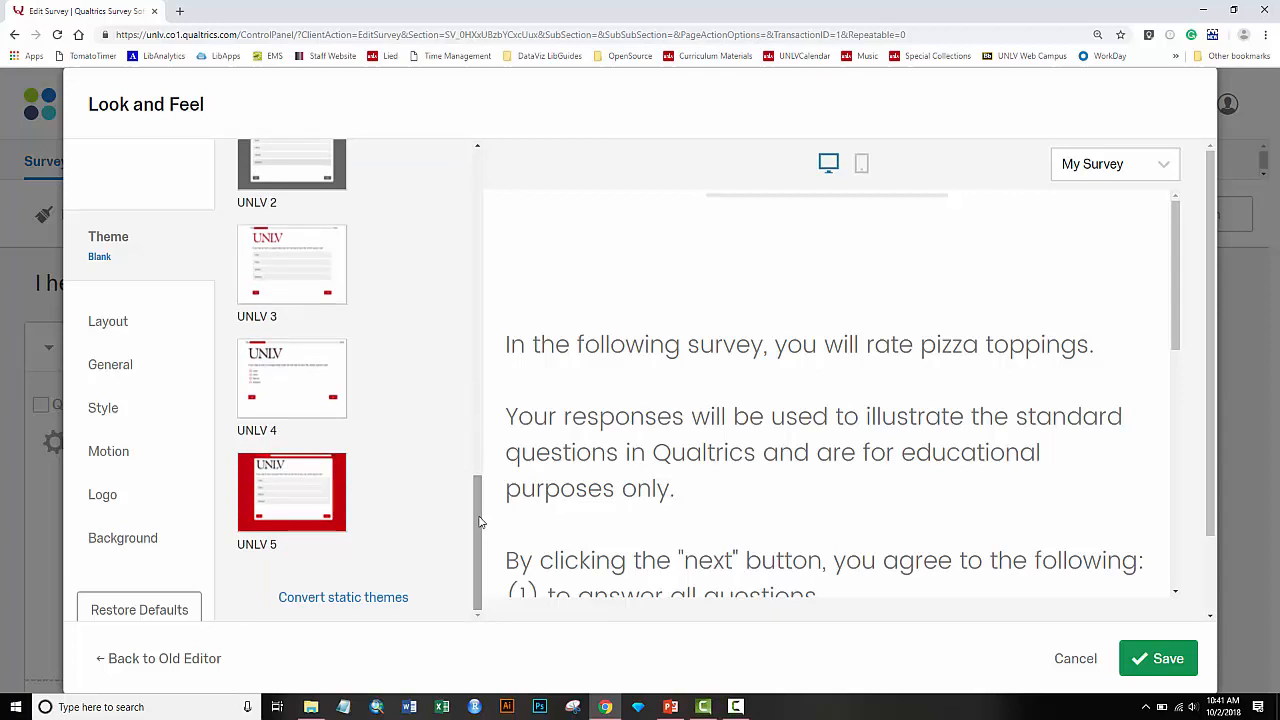
left_click_drag(479, 521, 492, 336)
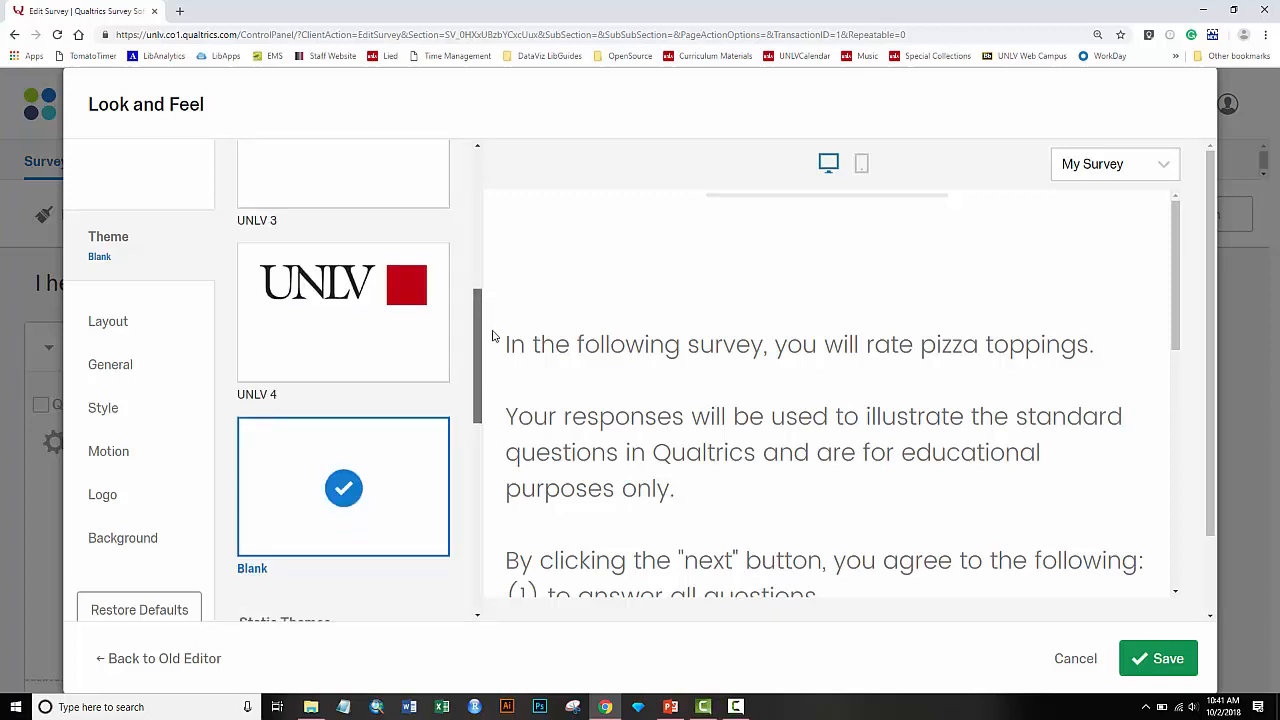
left_click(1081, 679)
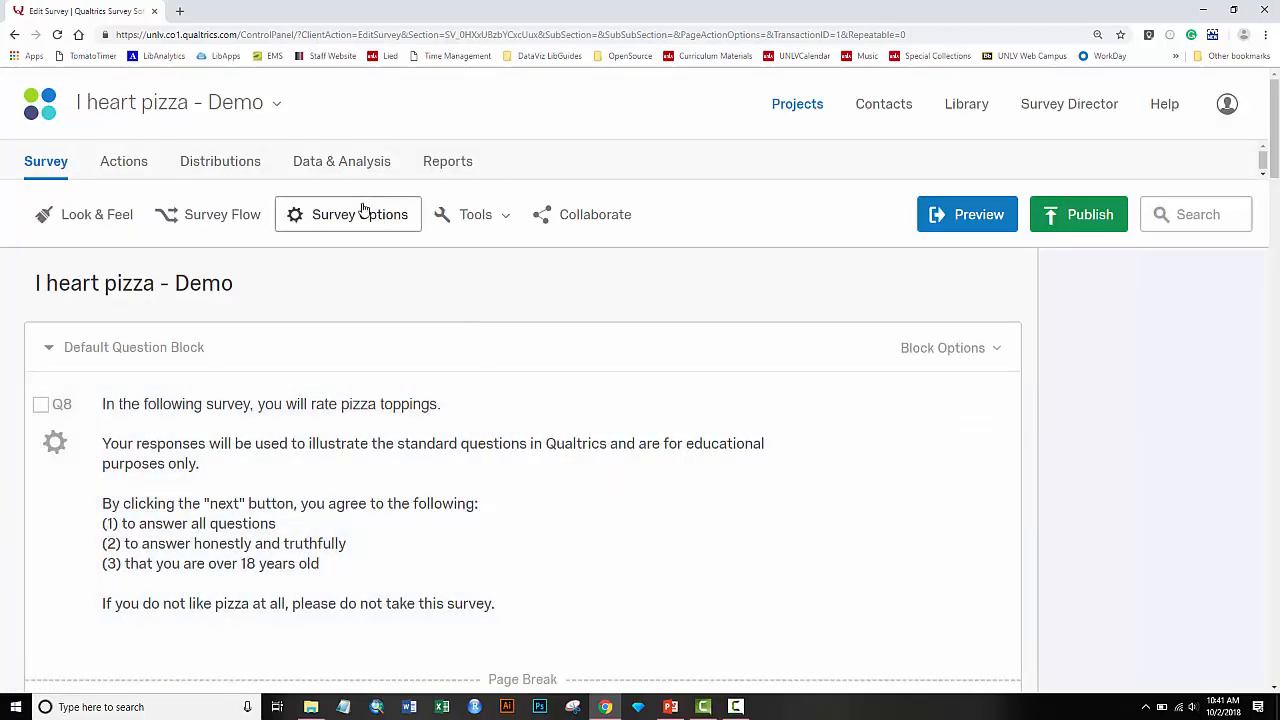
Step: Review the Survey Options from survey experience and protection to termination, inactive surveys and partial completion, and close them without saving
left_click(362, 214)
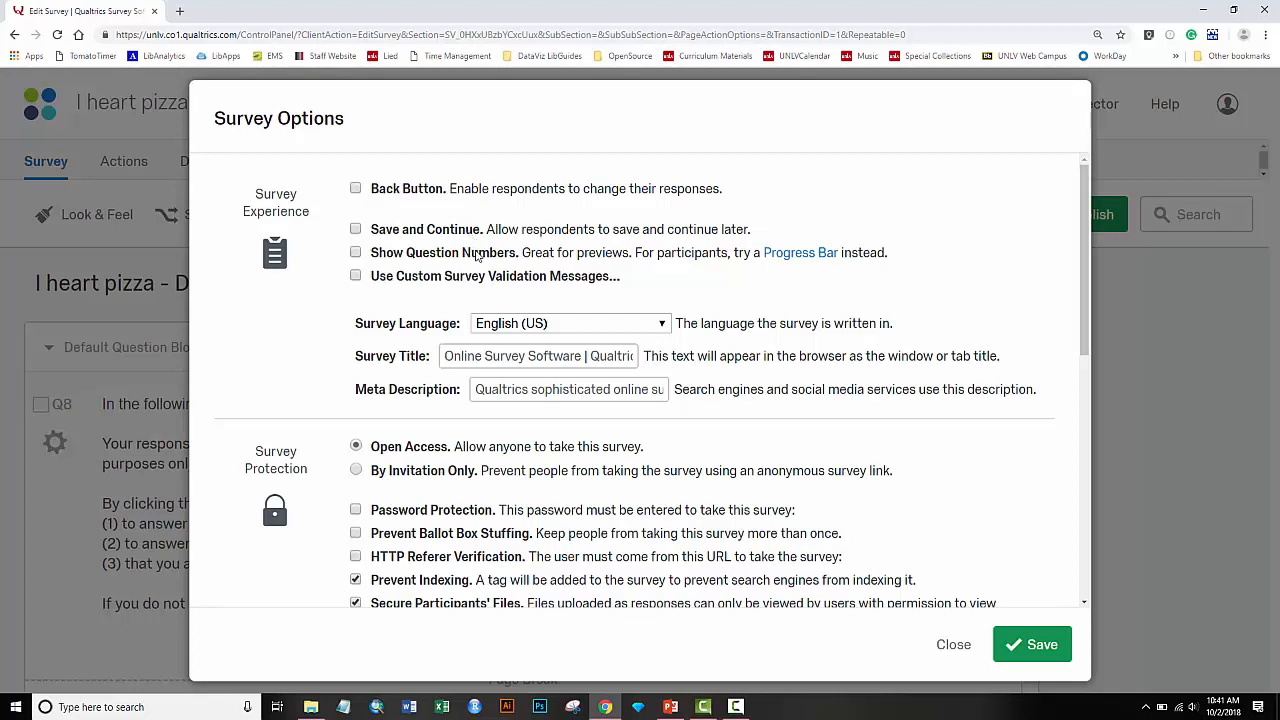
scroll(300, 348, "down", 3)
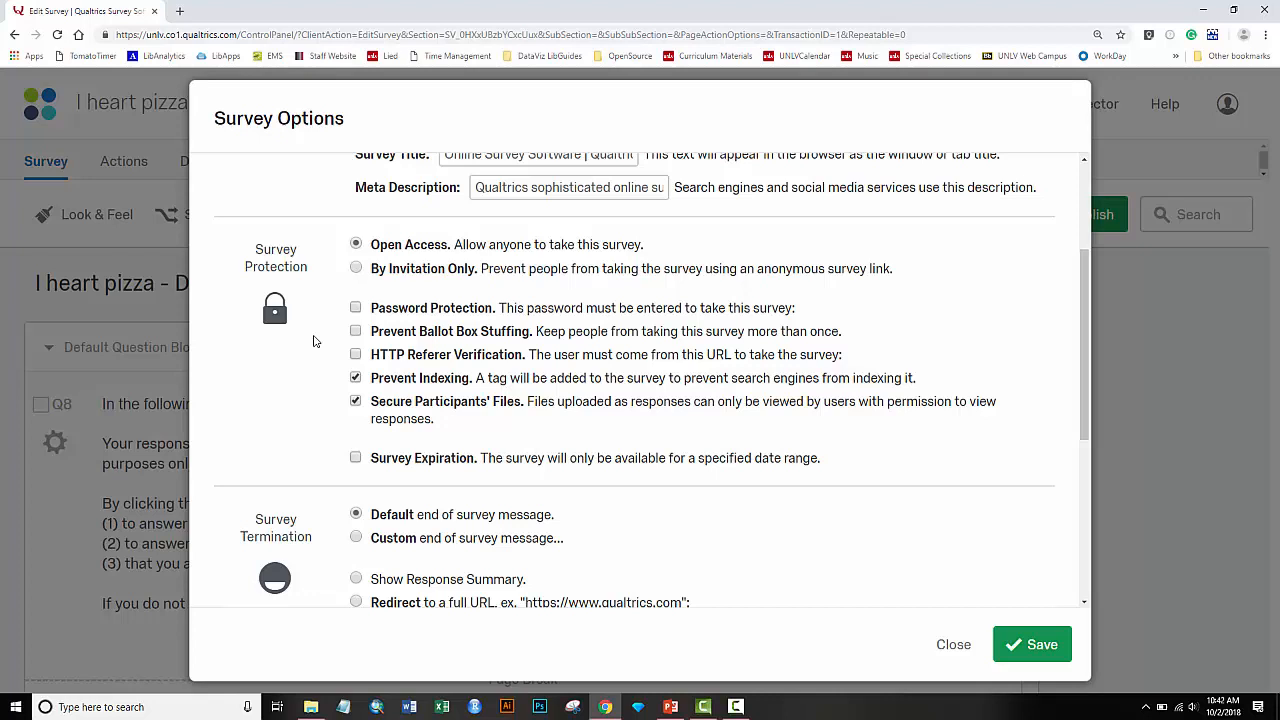
scroll(313, 341, "up", 3)
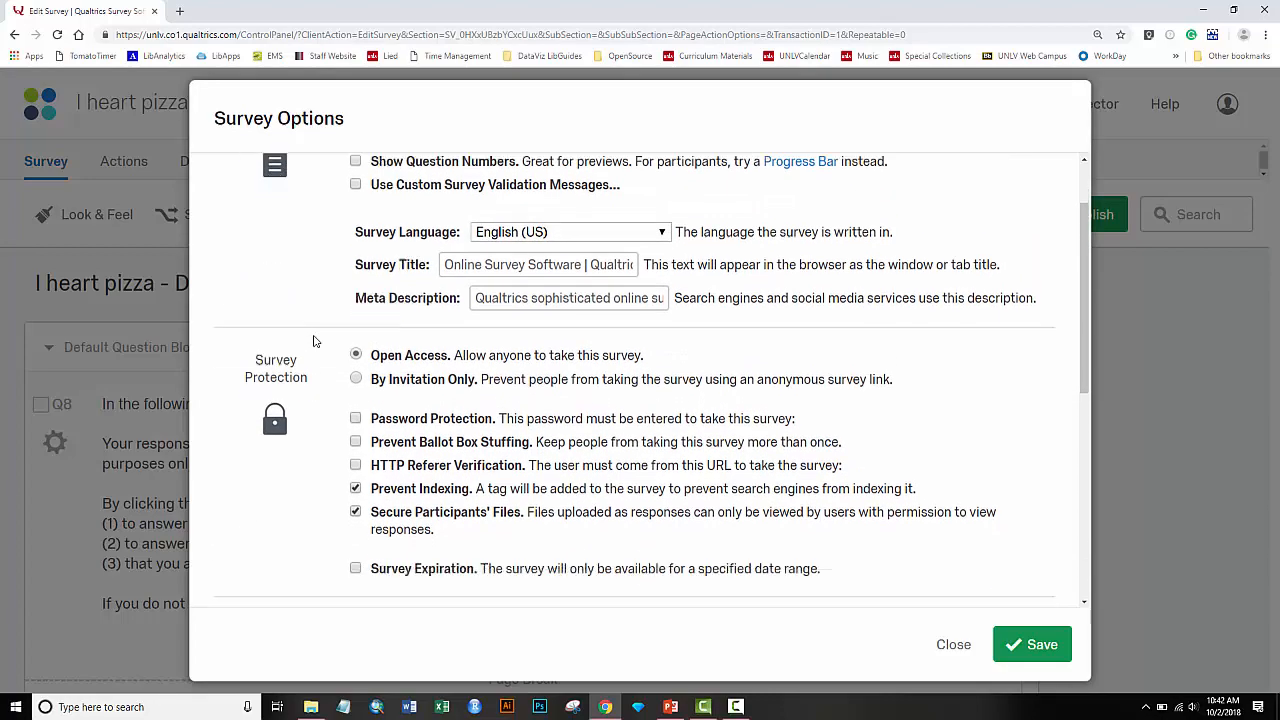
scroll(313, 341, "down", 6)
scroll(313, 341, "up", 2)
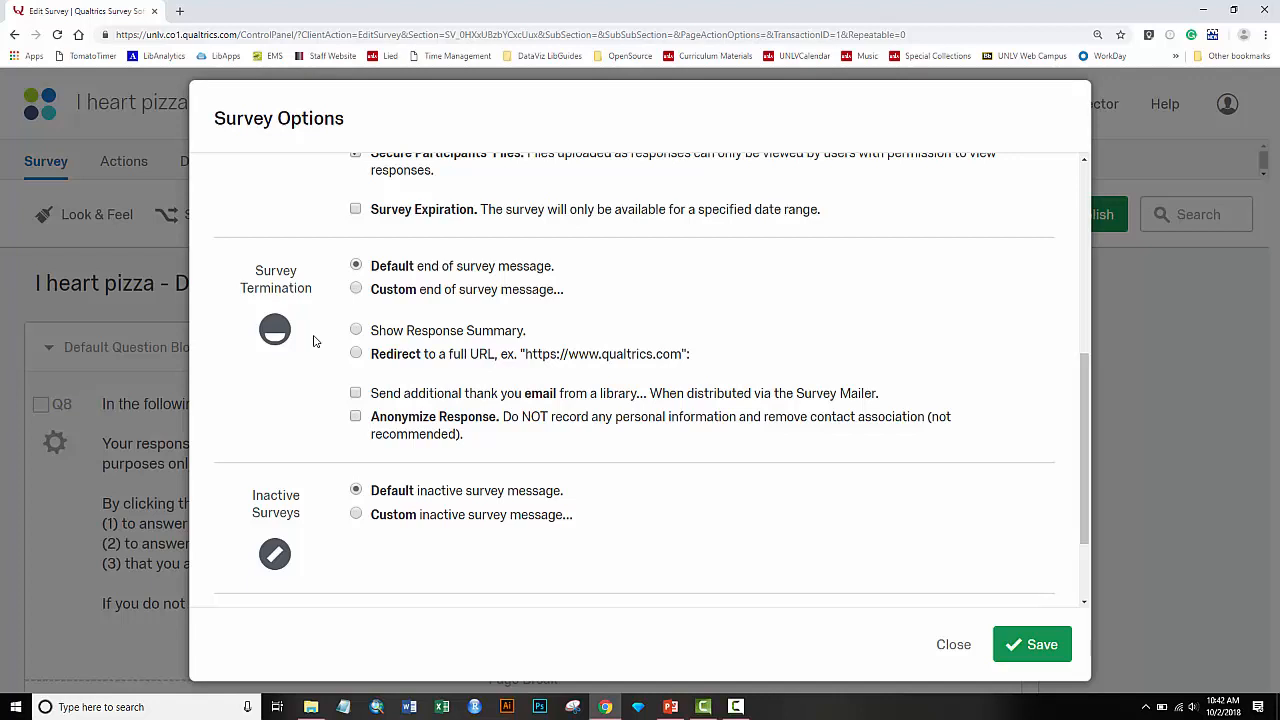
scroll(313, 341, "down", 2)
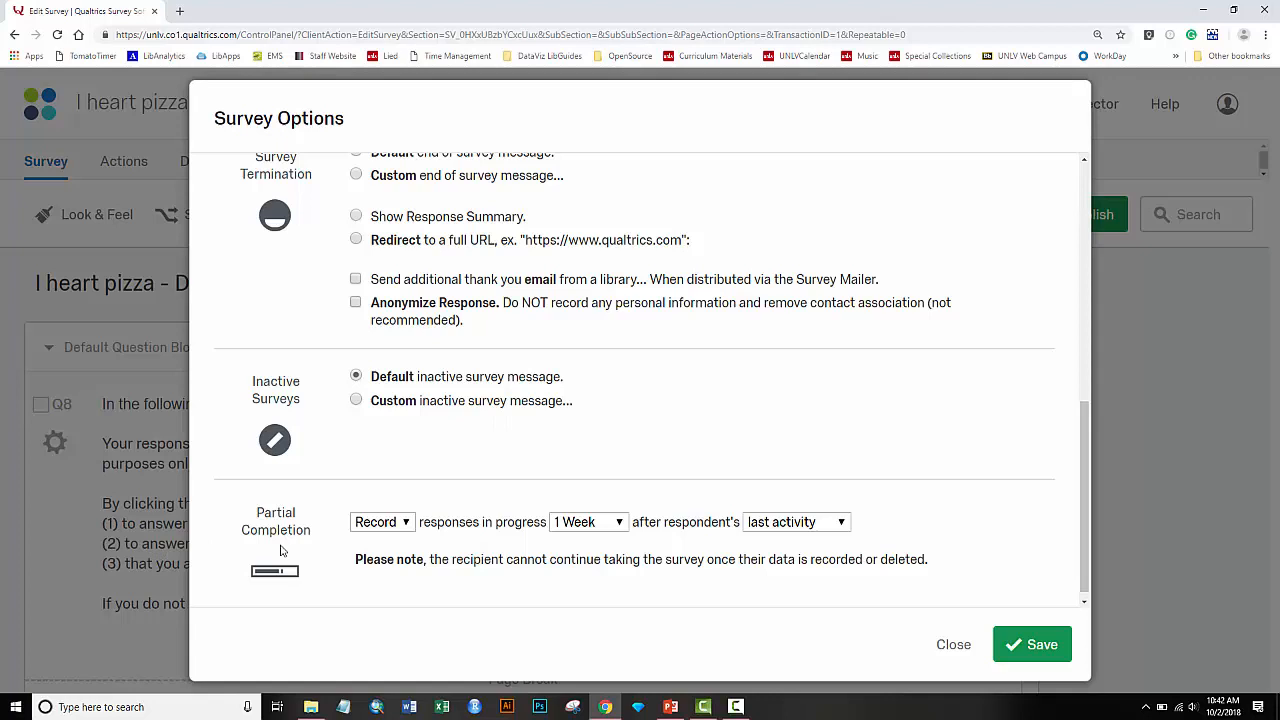
left_click(953, 644)
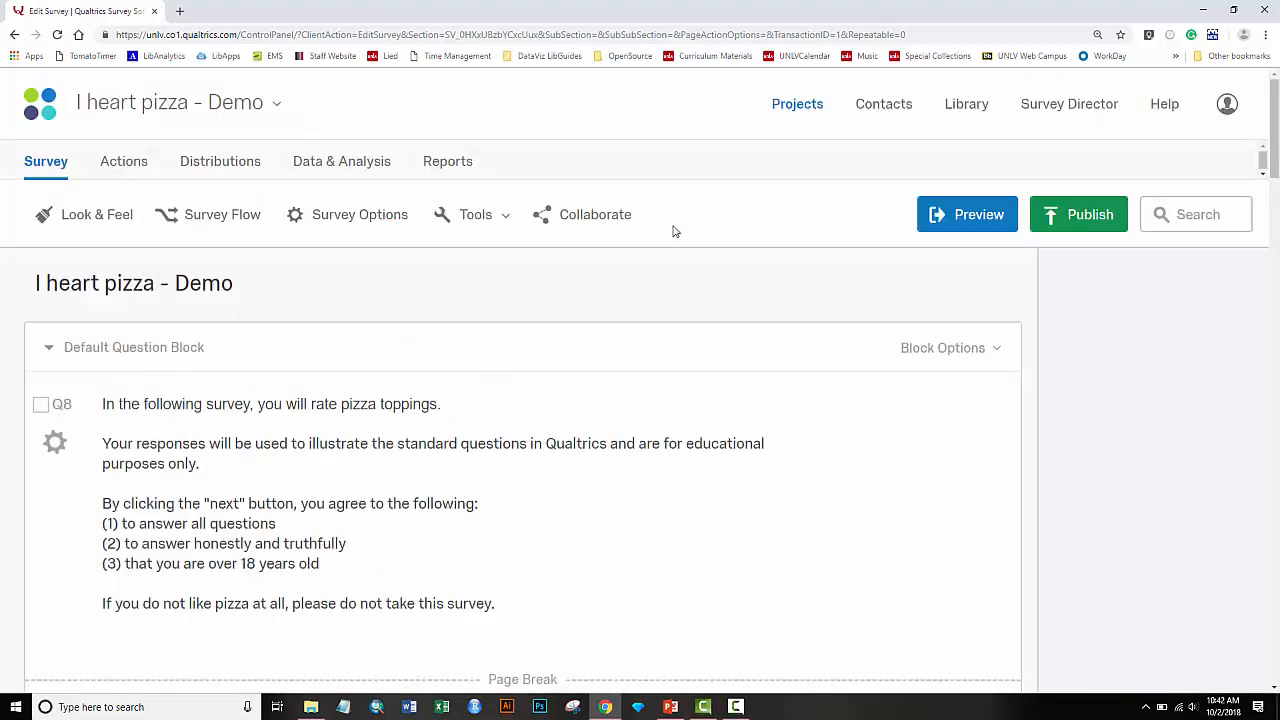
Step: Return to the project list and open the active I heart pizza survey in the editor
left_click(796, 110)
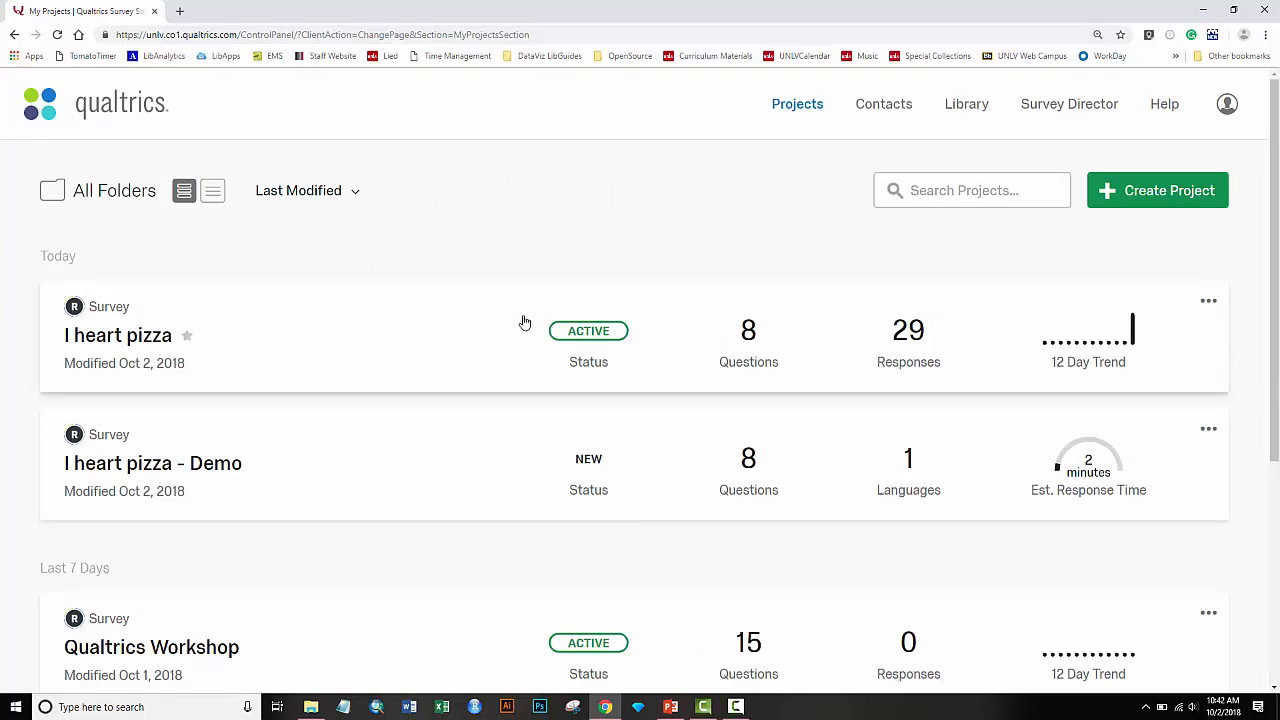
left_click(372, 327)
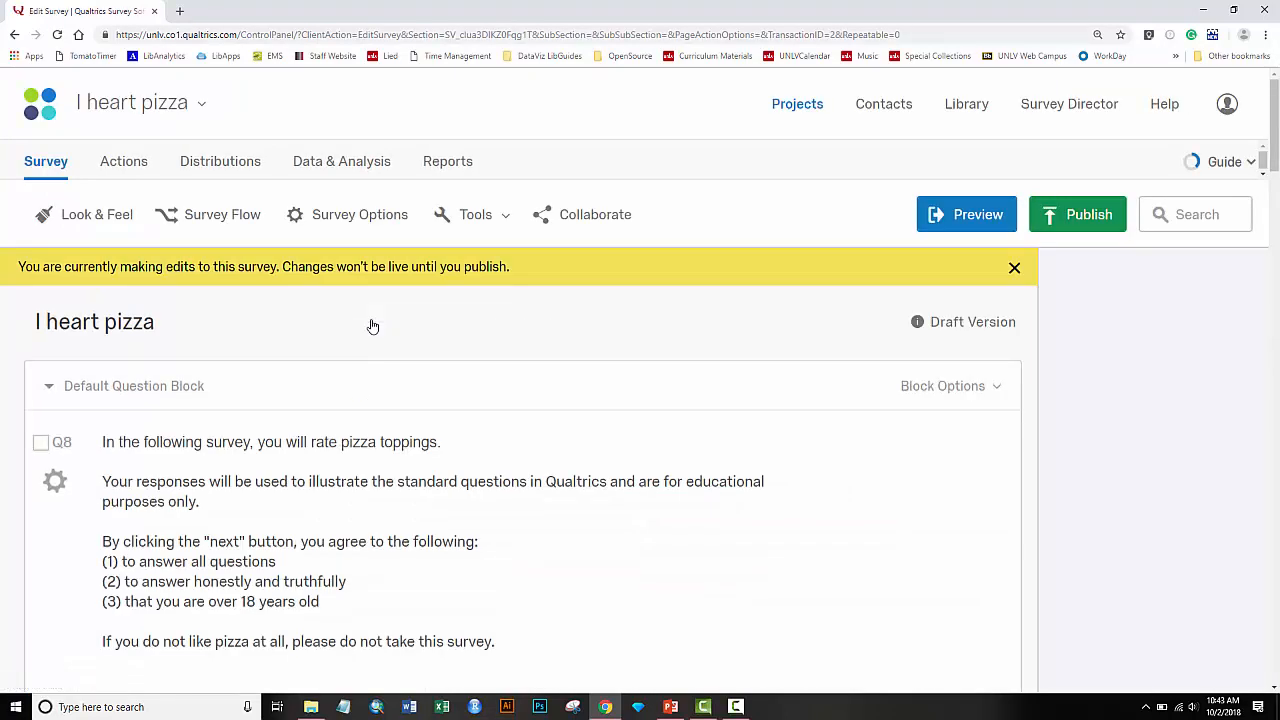
scroll(372, 327, "down", 1)
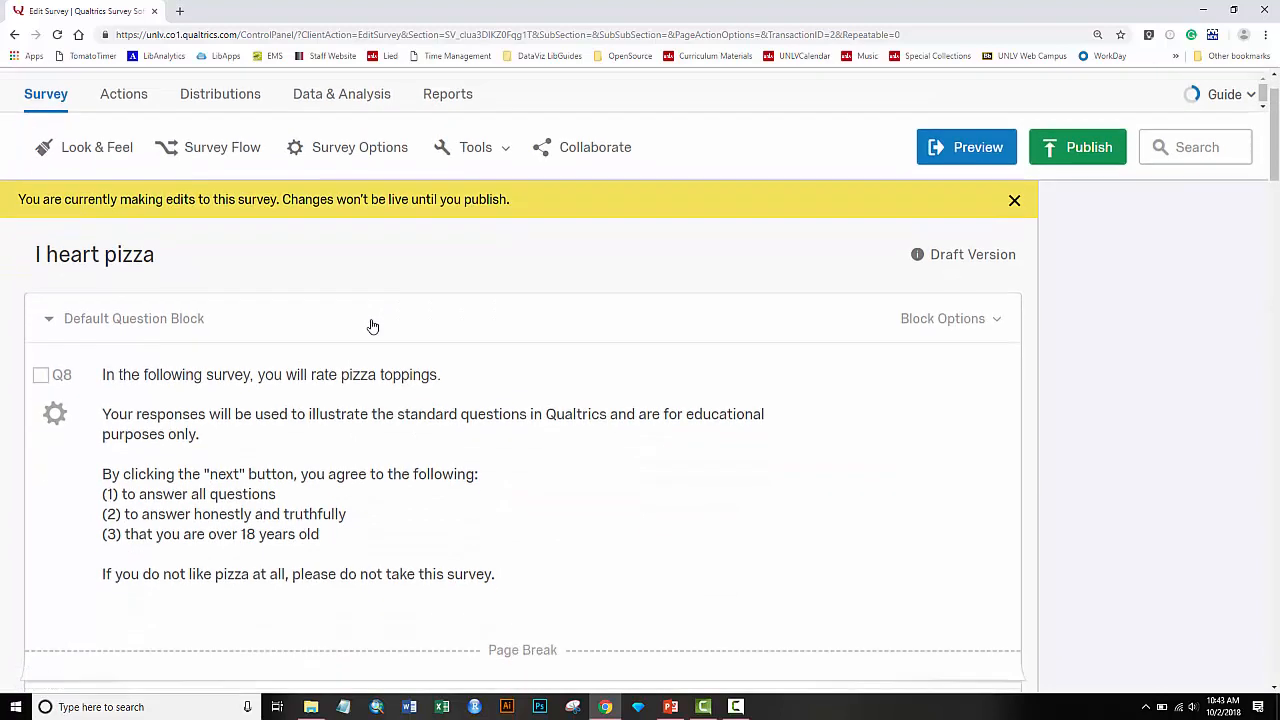
scroll(372, 327, "down", 2)
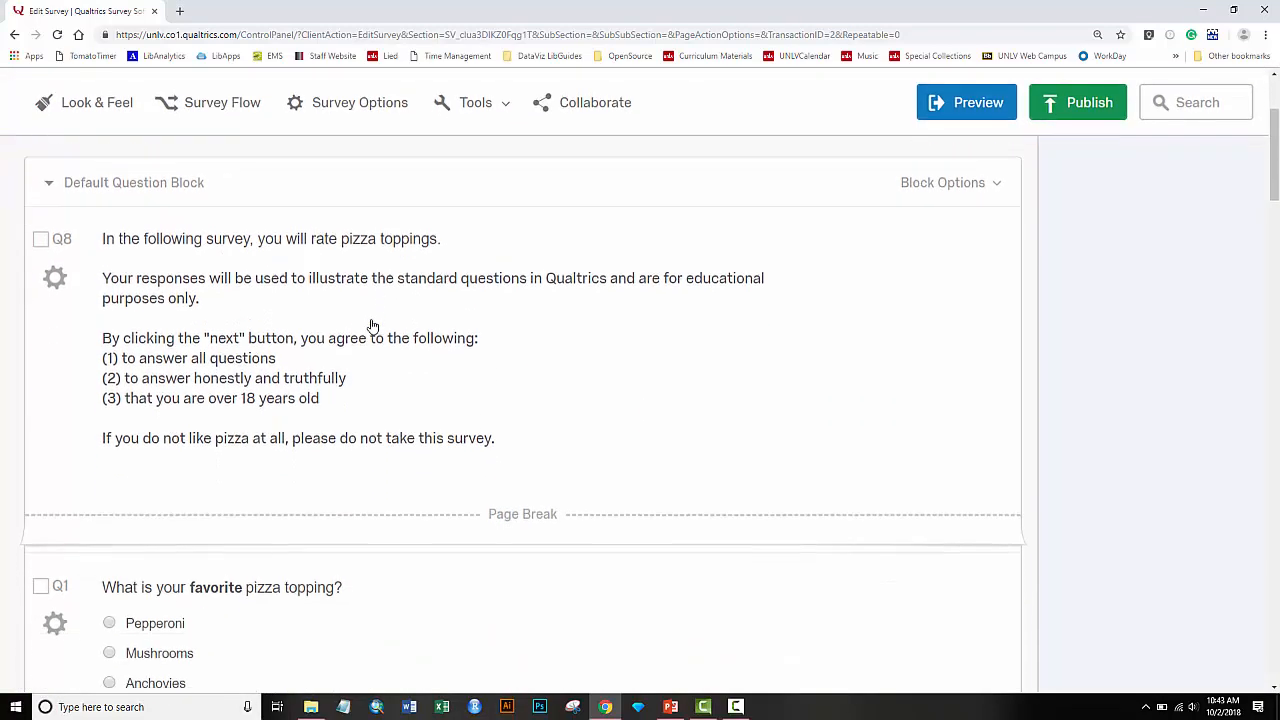
Step: Delete and retype the last two letters of the Pepperoni choice in Q1, the favorite topping question
left_click(372, 327)
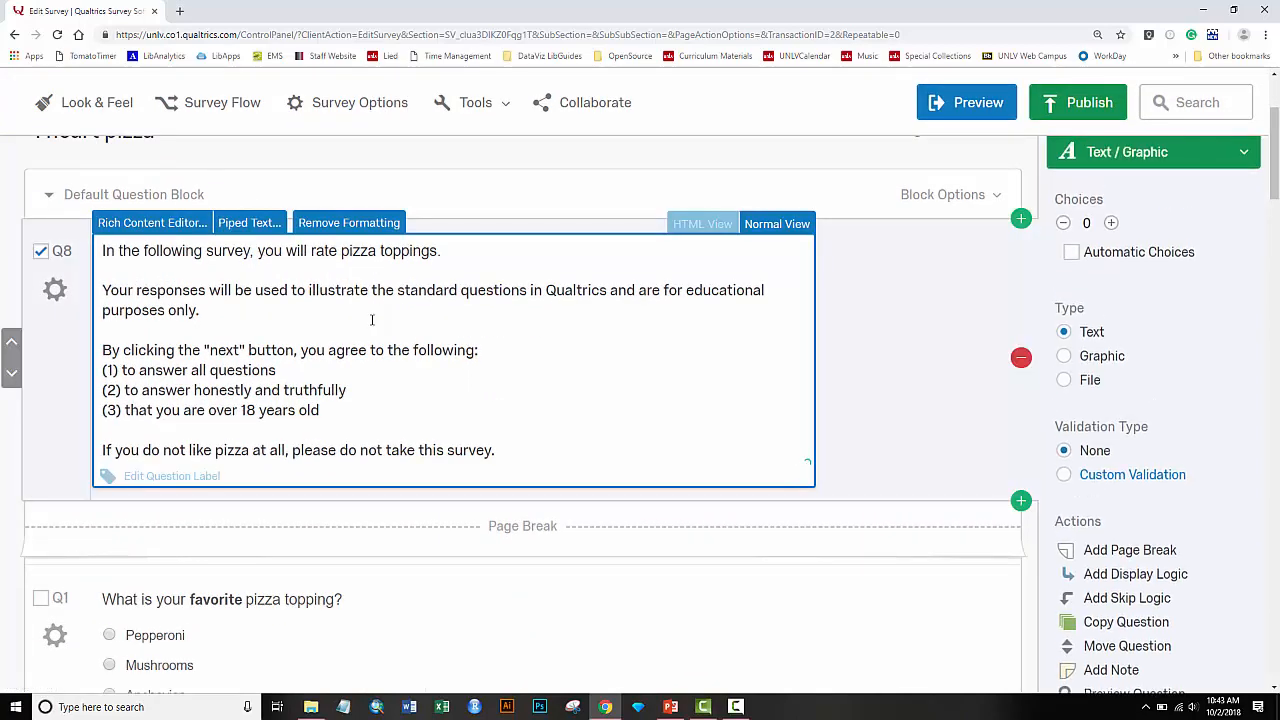
scroll(913, 464, "down", 2)
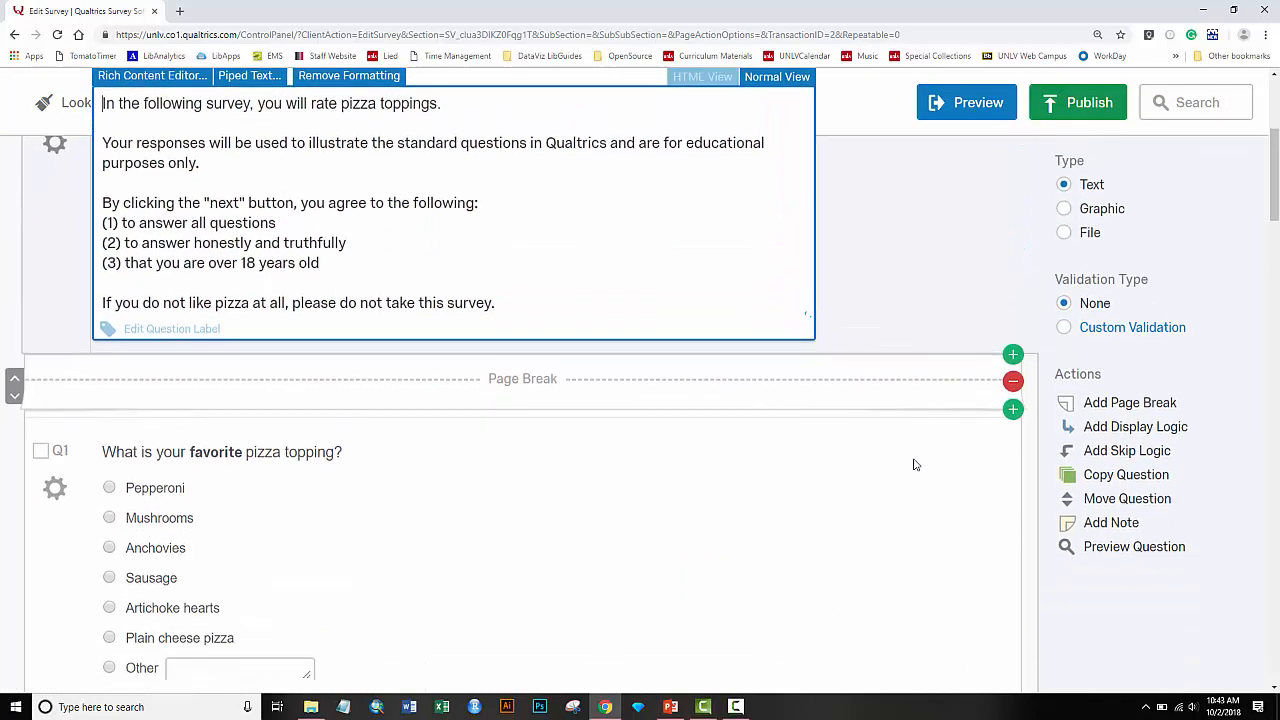
left_click(913, 464)
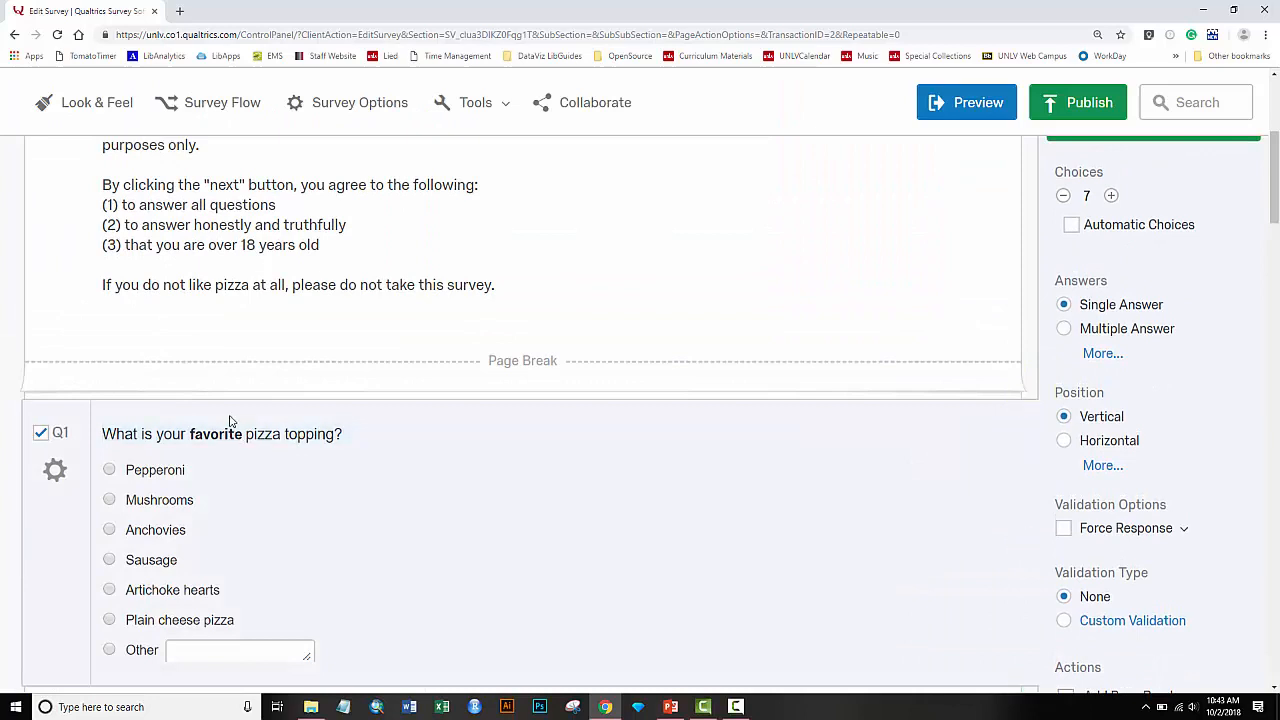
left_click(168, 472)
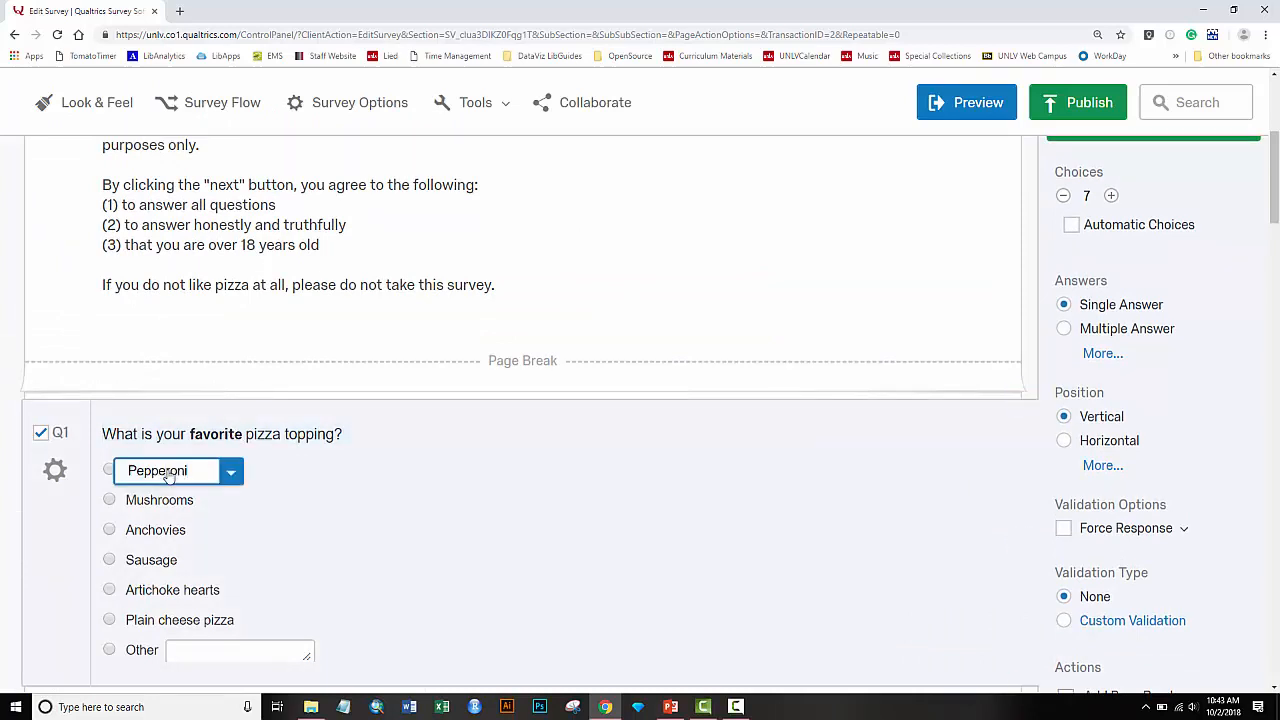
key("BackSpace")
key("BackSpace")
type("ni")
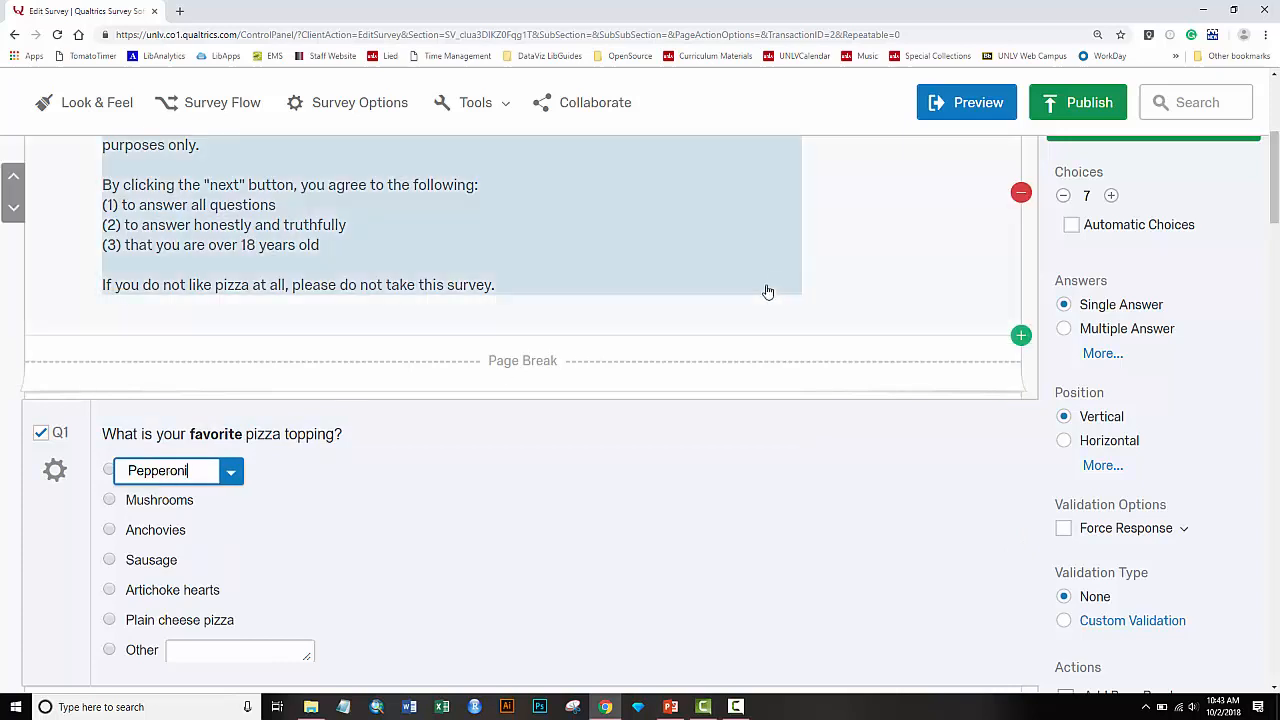
left_click(680, 386)
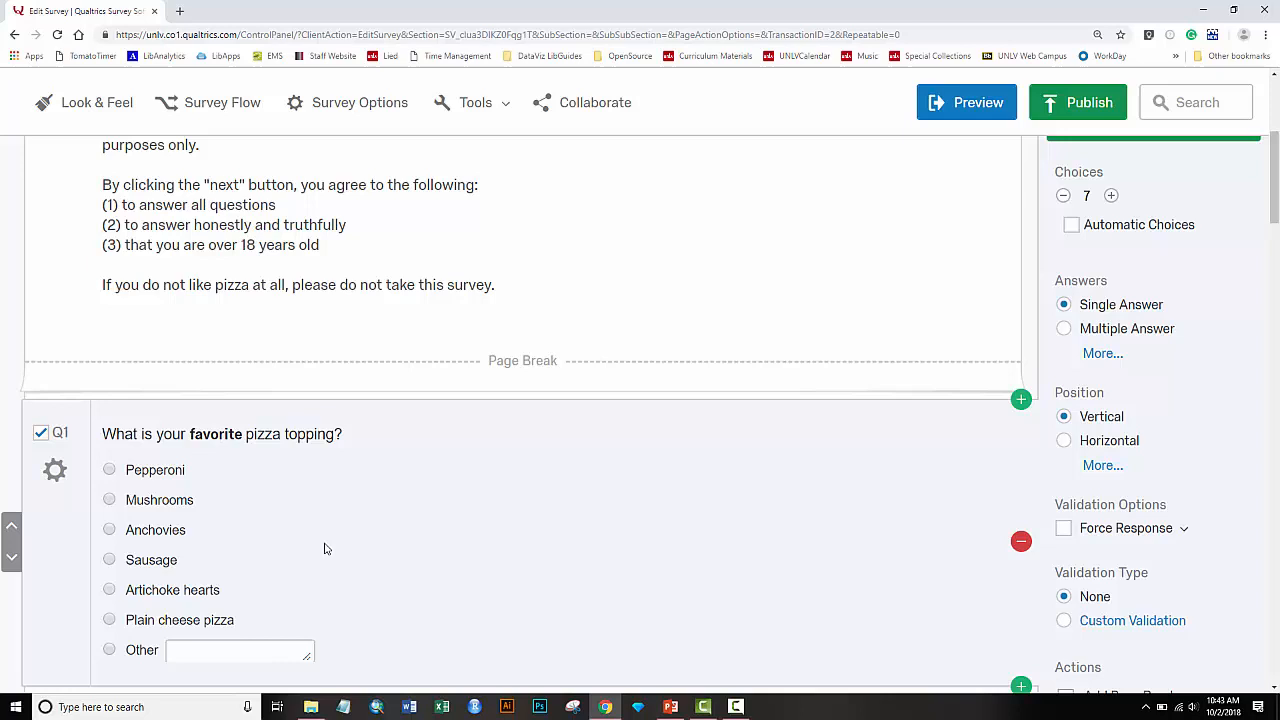
Step: Open the survey's distributions and review the summary, email, personal link, social media, QR code and offline app methods
scroll(324, 548, "up", 3)
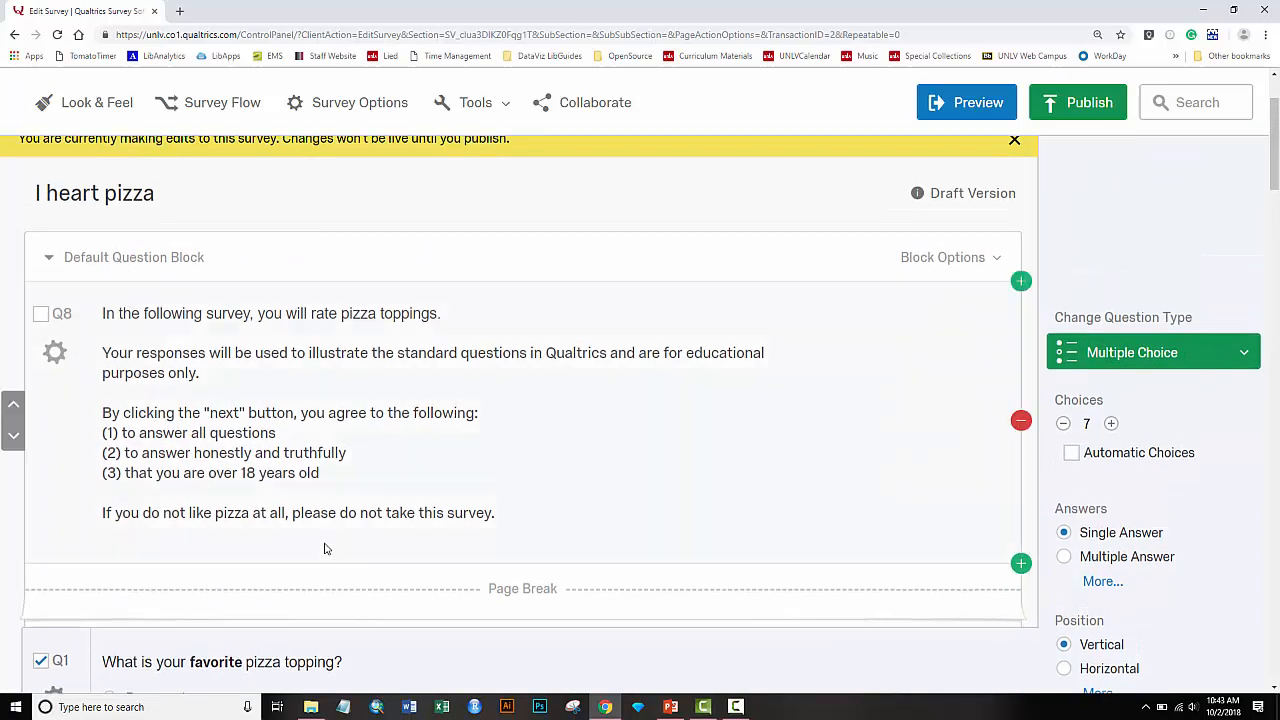
scroll(324, 548, "up", 1)
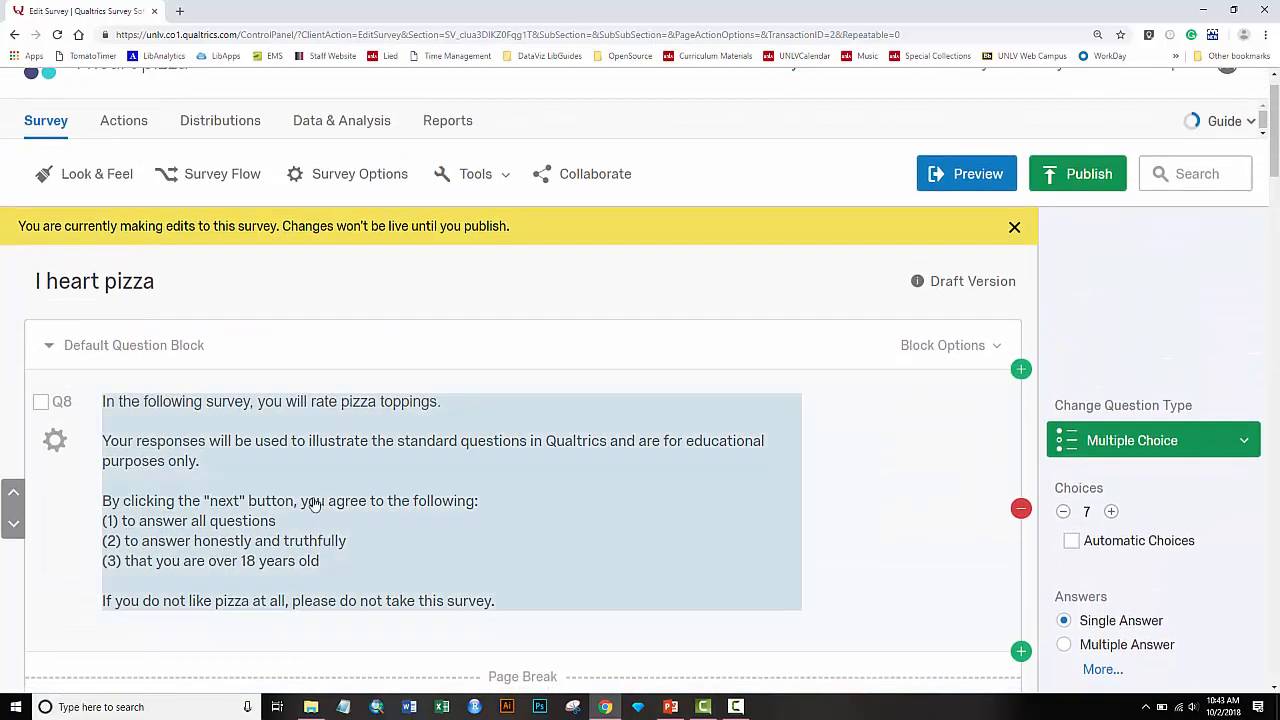
scroll(431, 325, "up", 1)
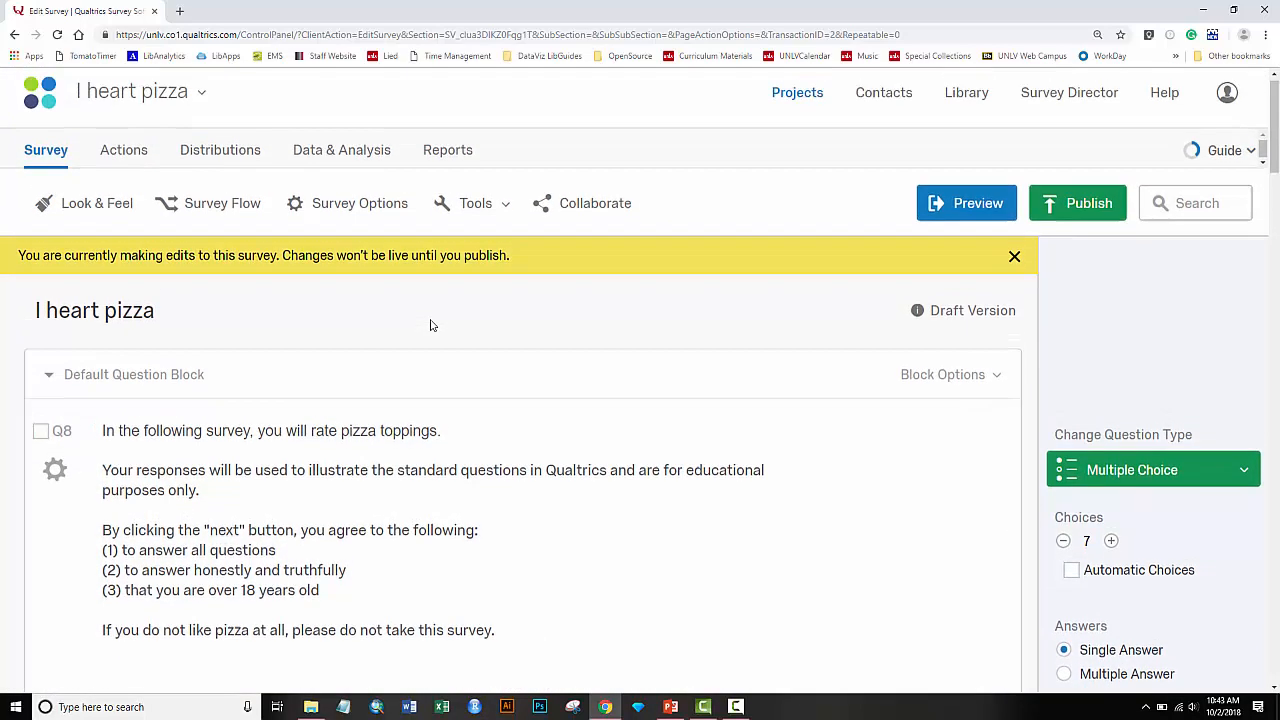
left_click(201, 166)
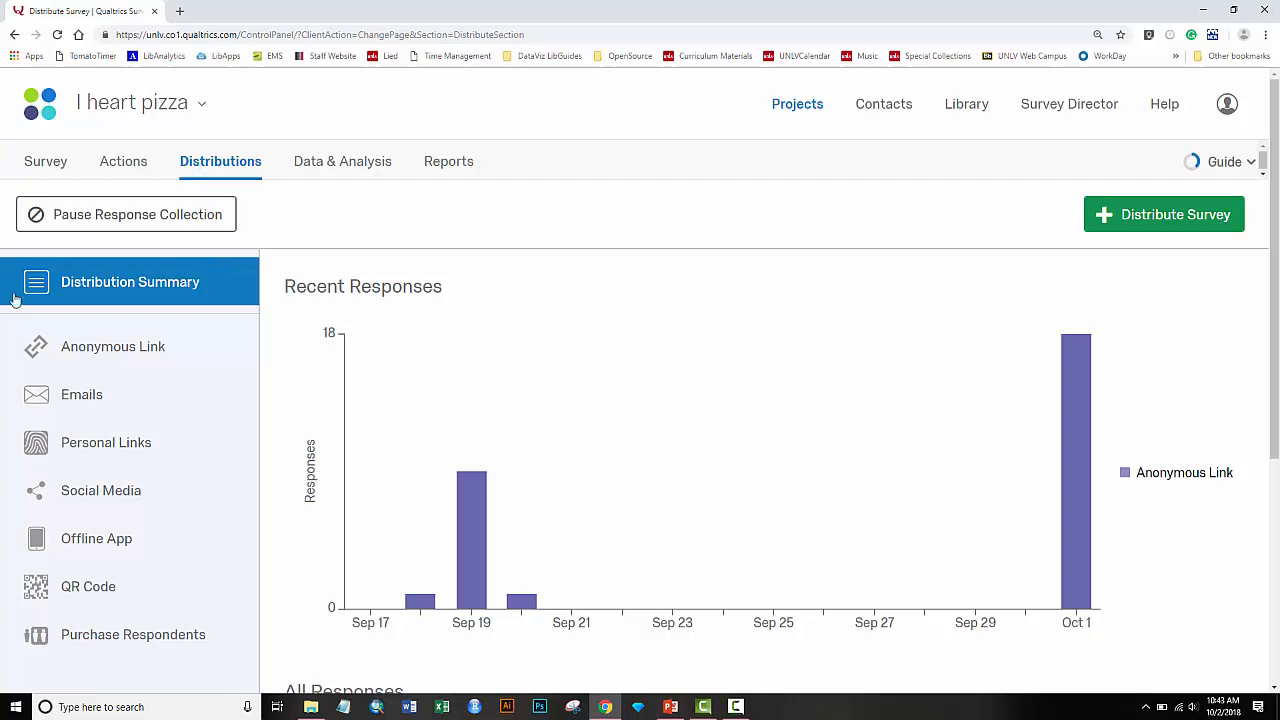
left_click(107, 398)
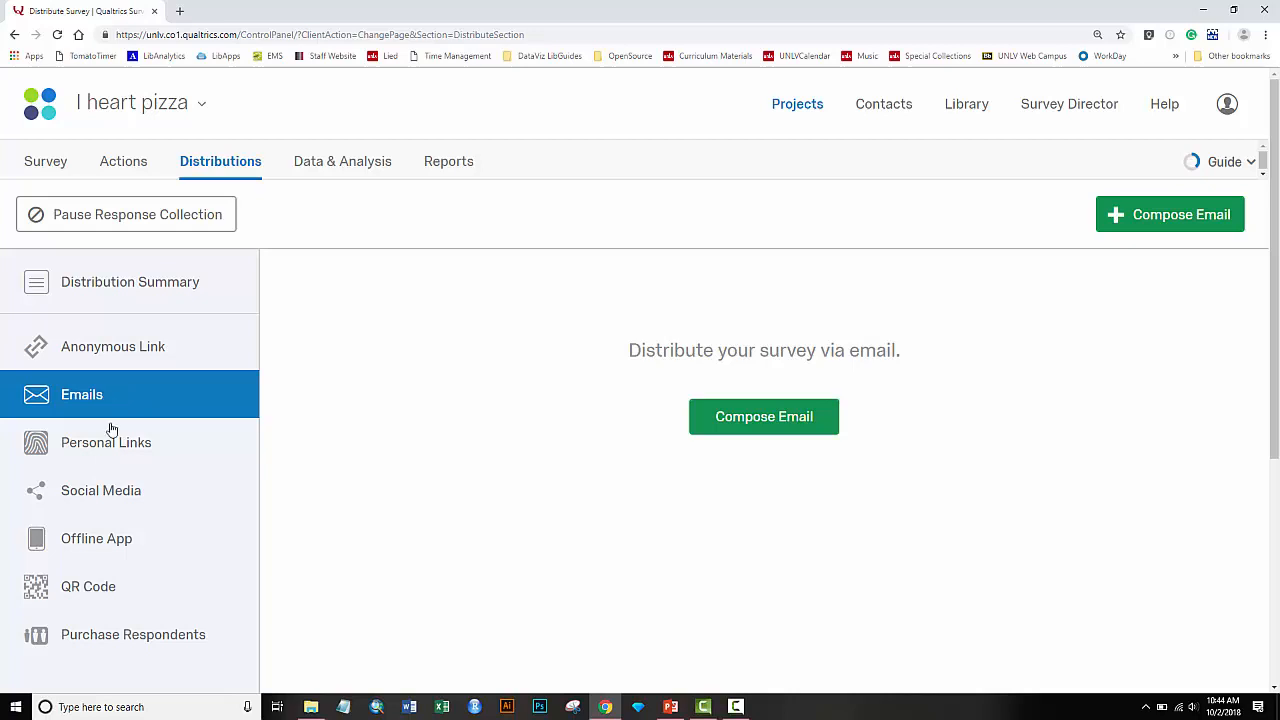
left_click(112, 442)
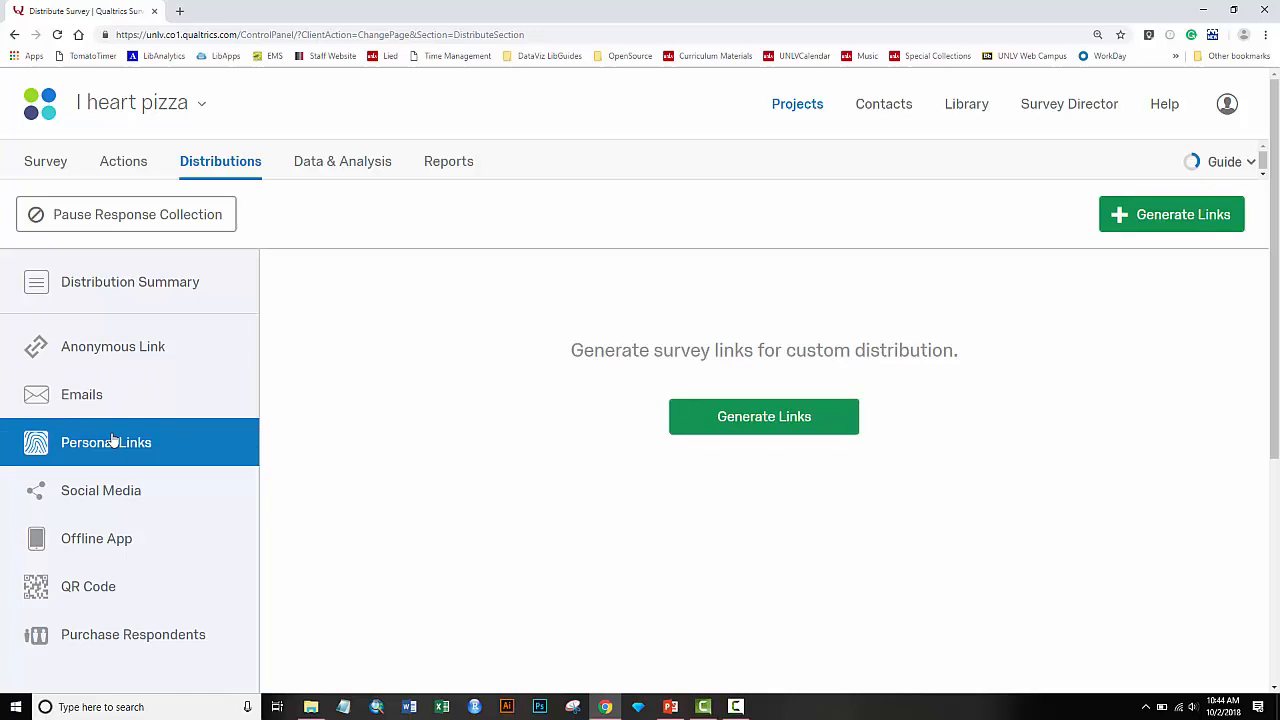
left_click(103, 490)
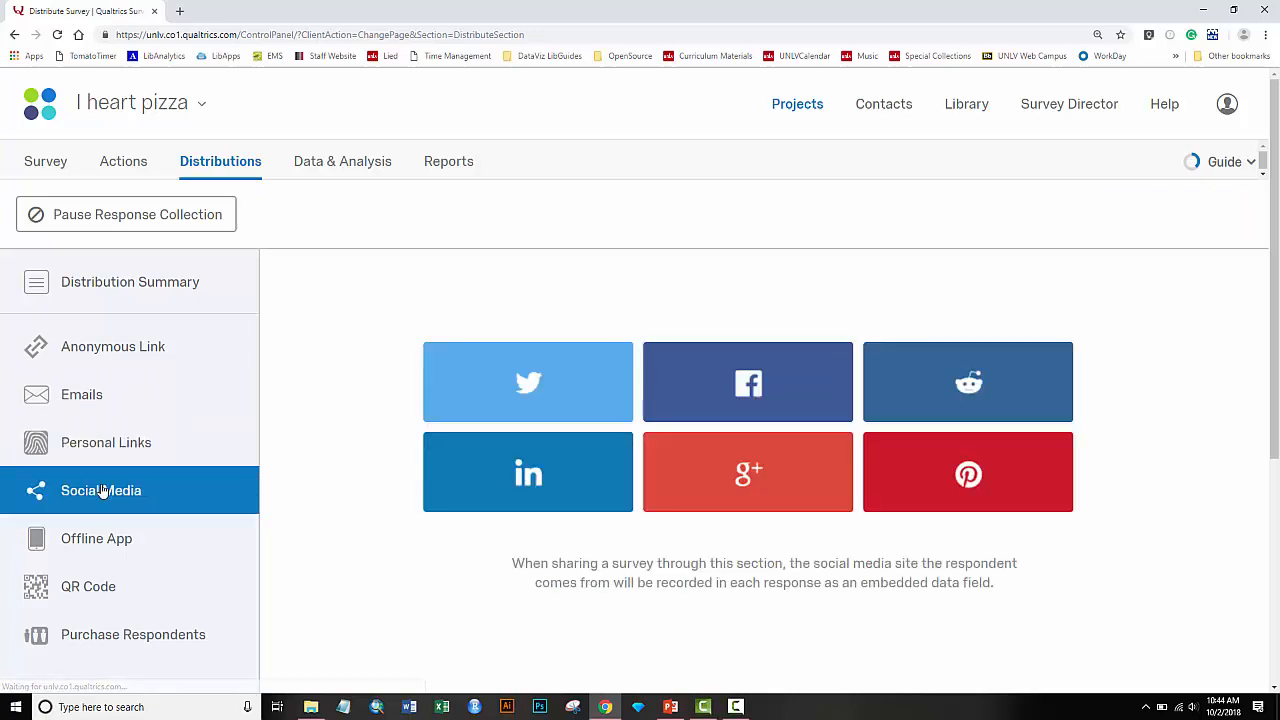
scroll(103, 490, "down", 2)
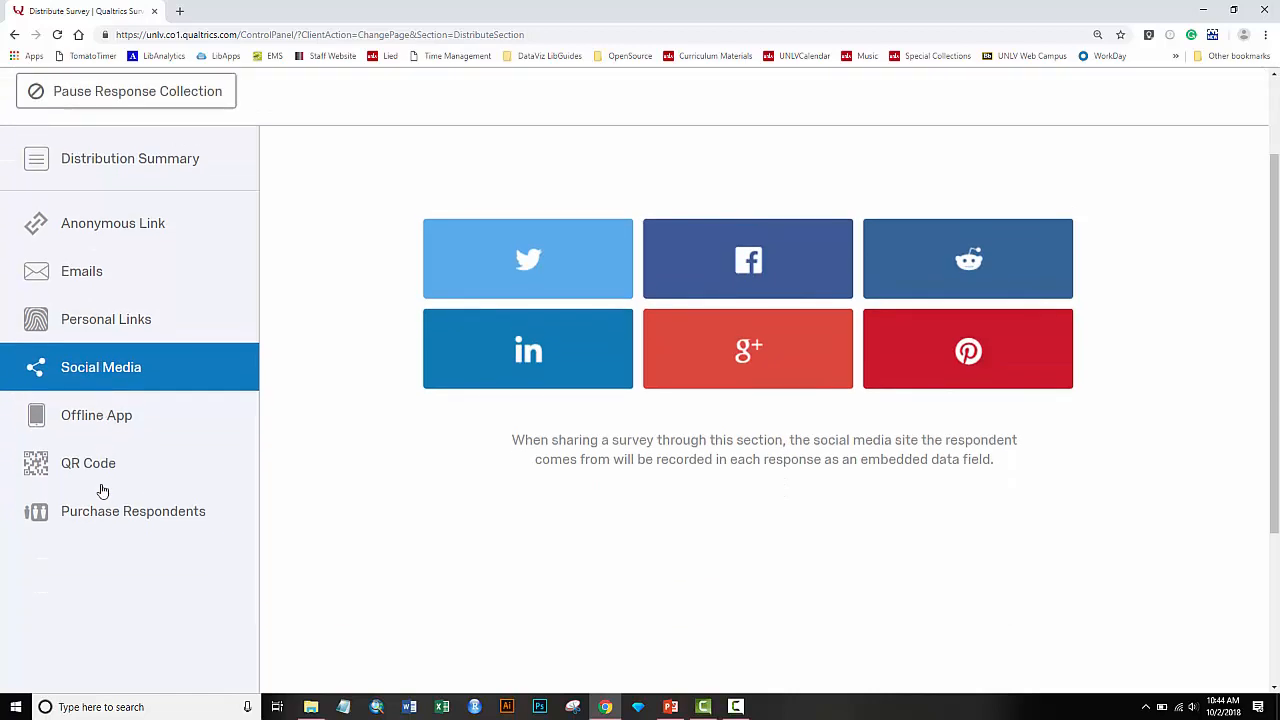
left_click(100, 420)
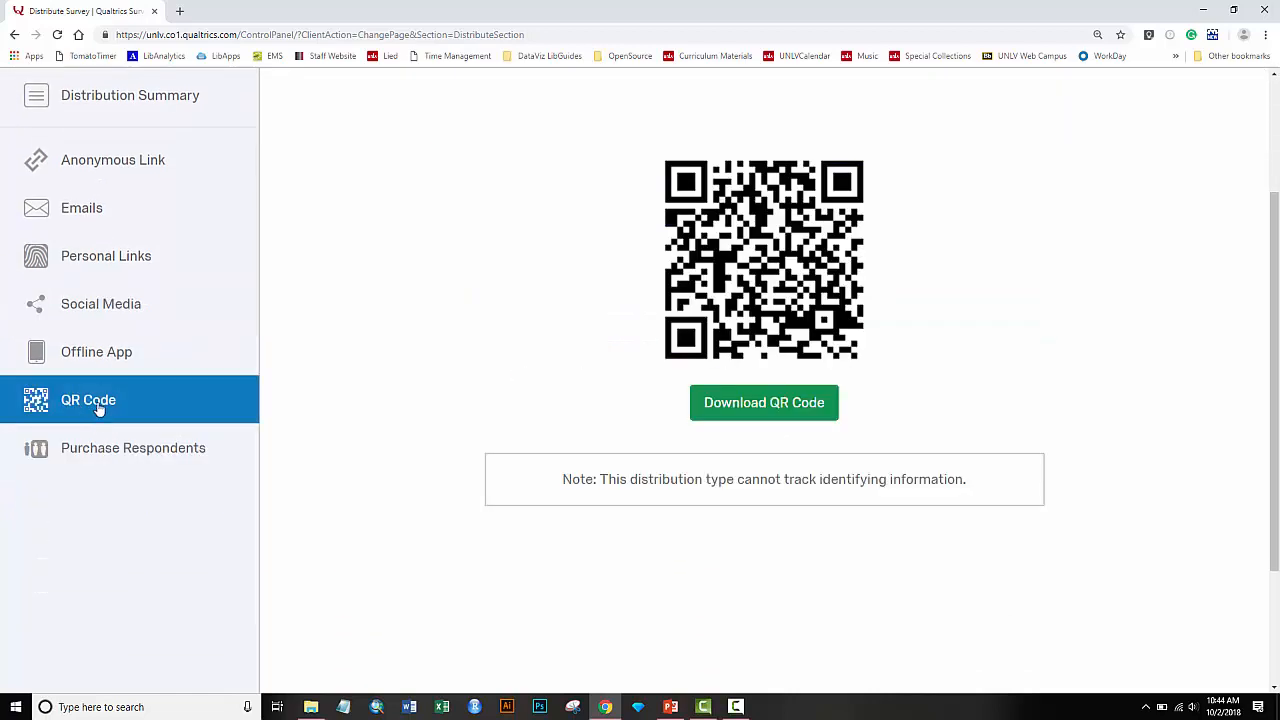
left_click(109, 358)
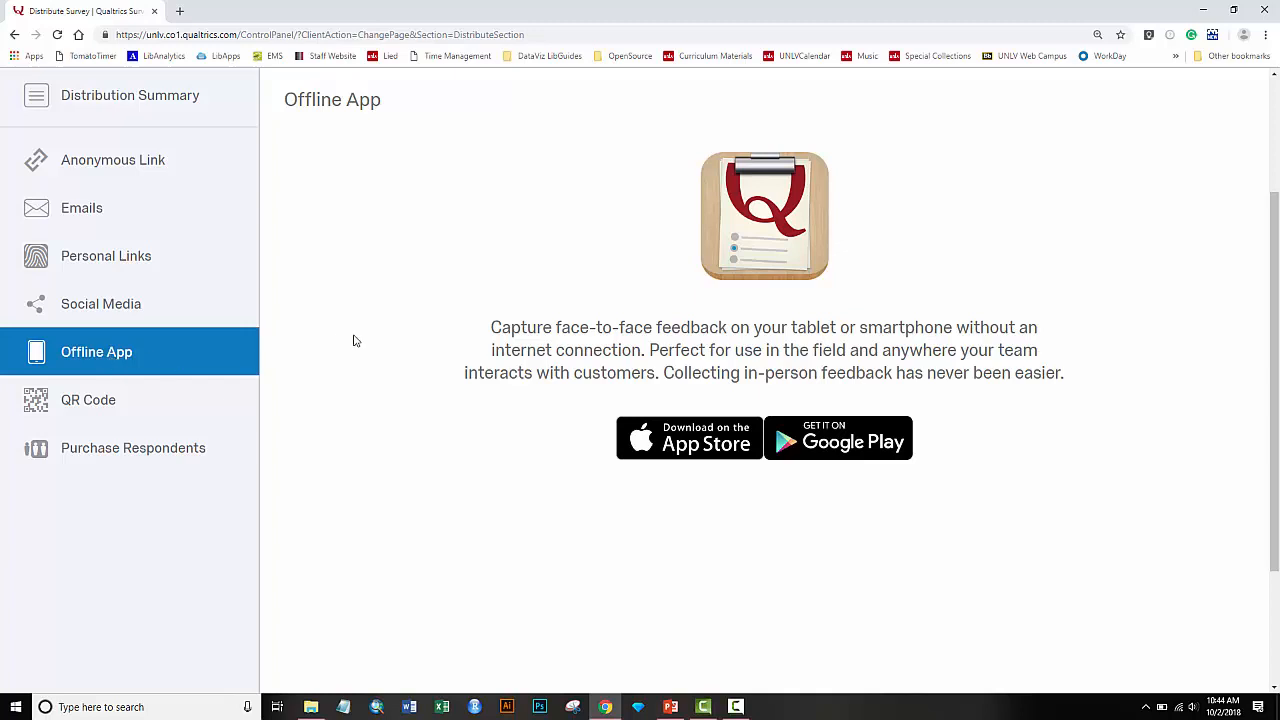
Step: Open the survey's Data & Analysis section and look through both pages of recorded responses
scroll(353, 341, "up", 2)
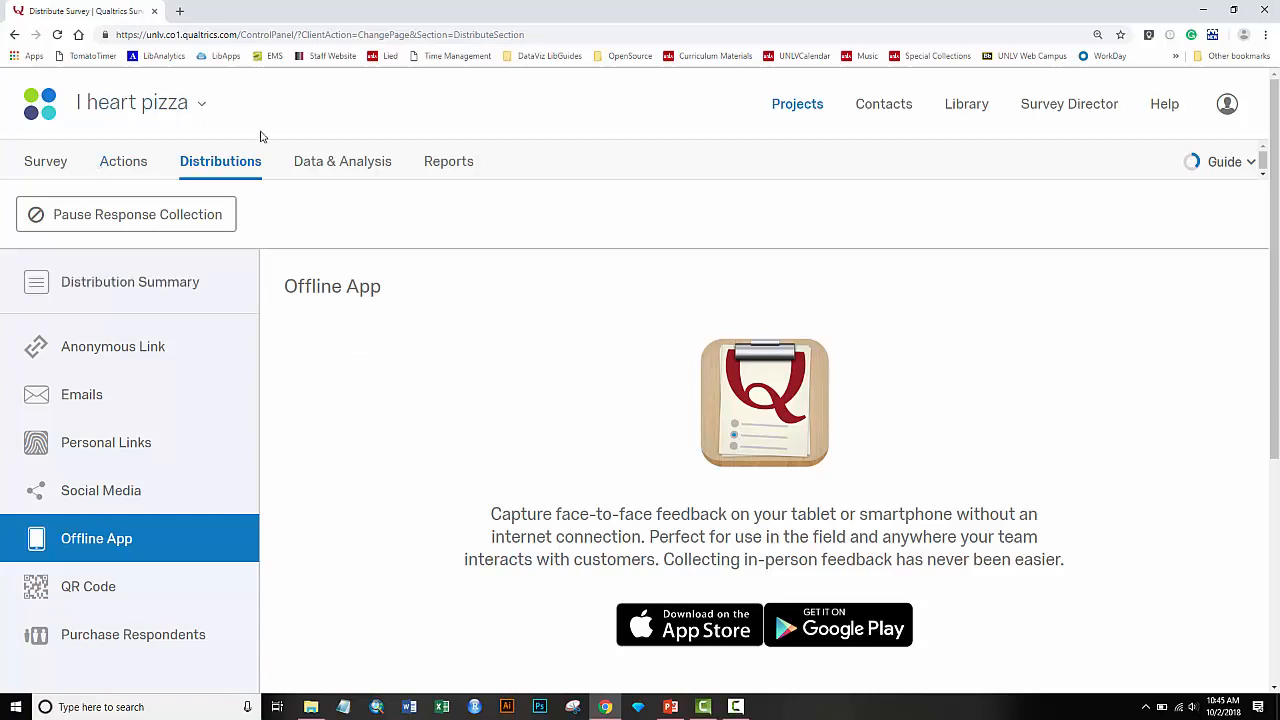
left_click(313, 162)
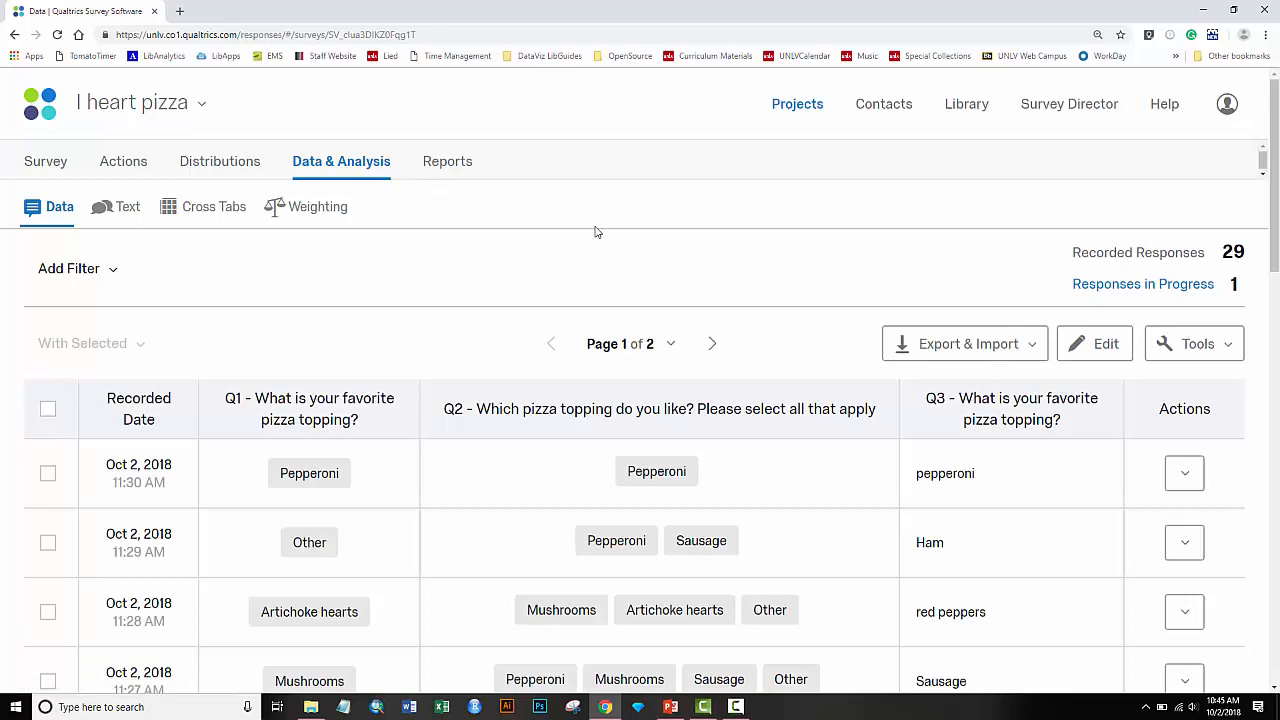
scroll(595, 232, "down", 3)
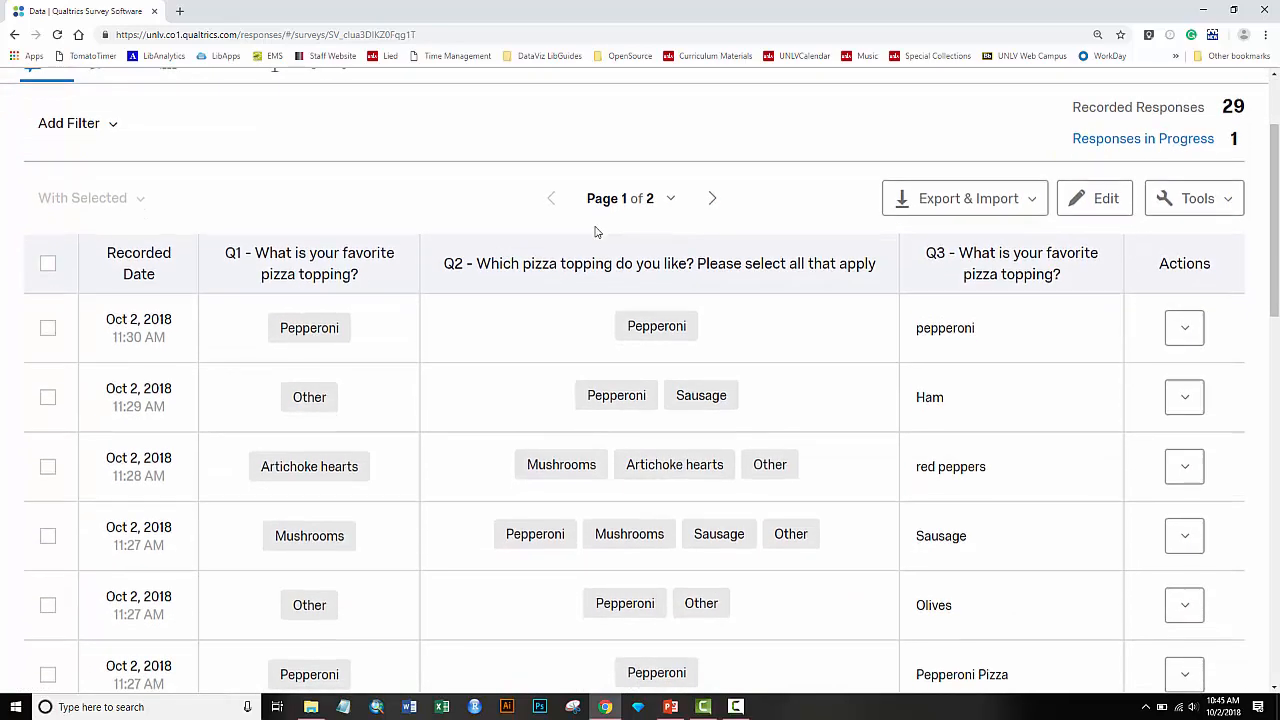
scroll(595, 232, "up", 3)
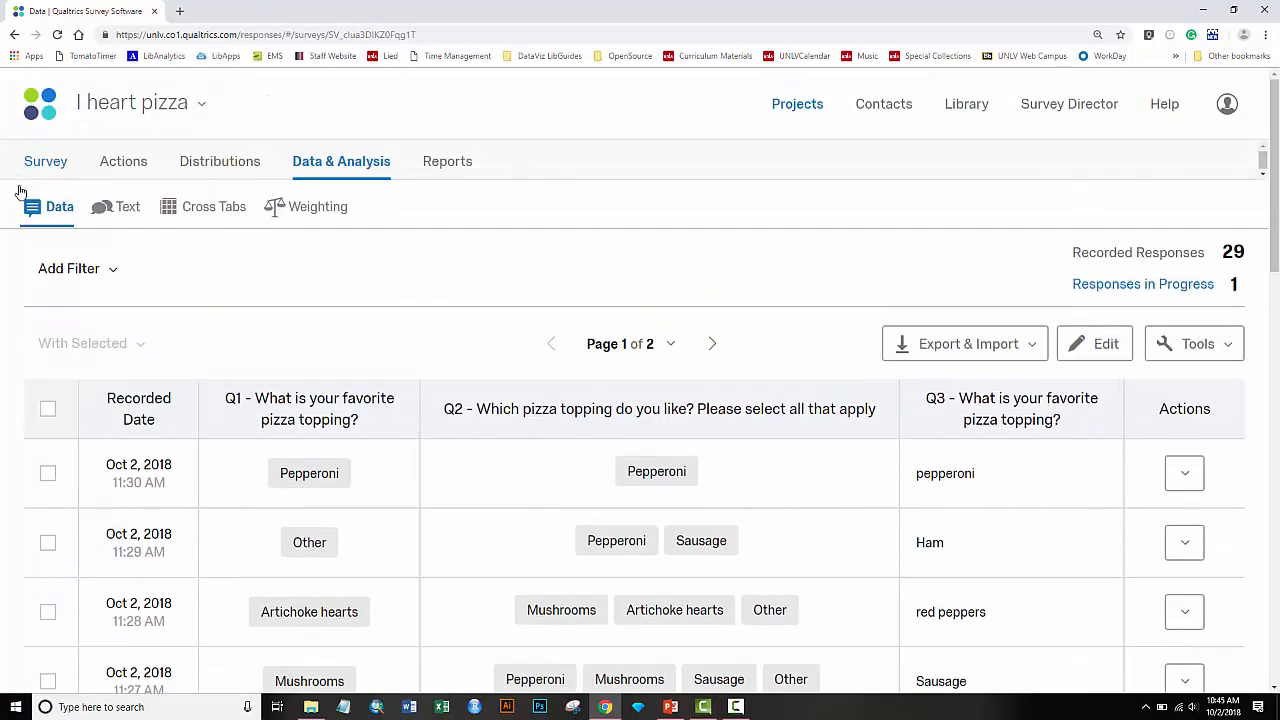
scroll(533, 307, "down", 5)
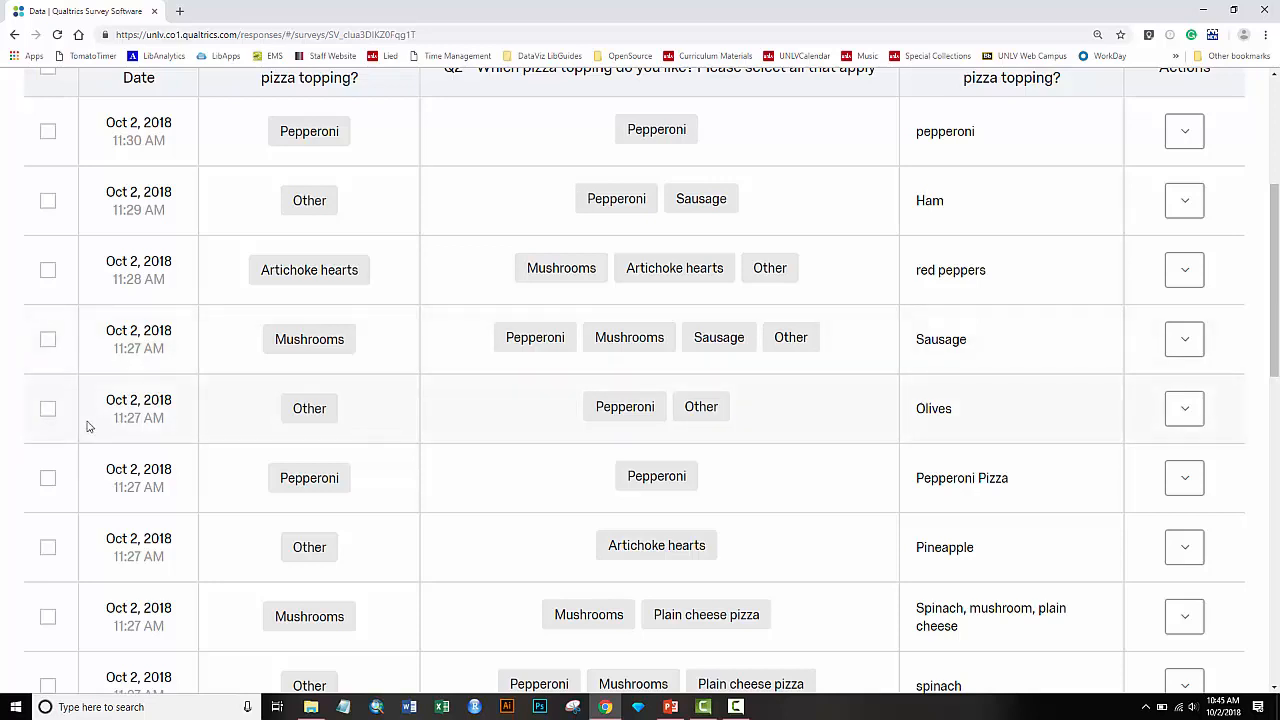
scroll(87, 425, "up", 2)
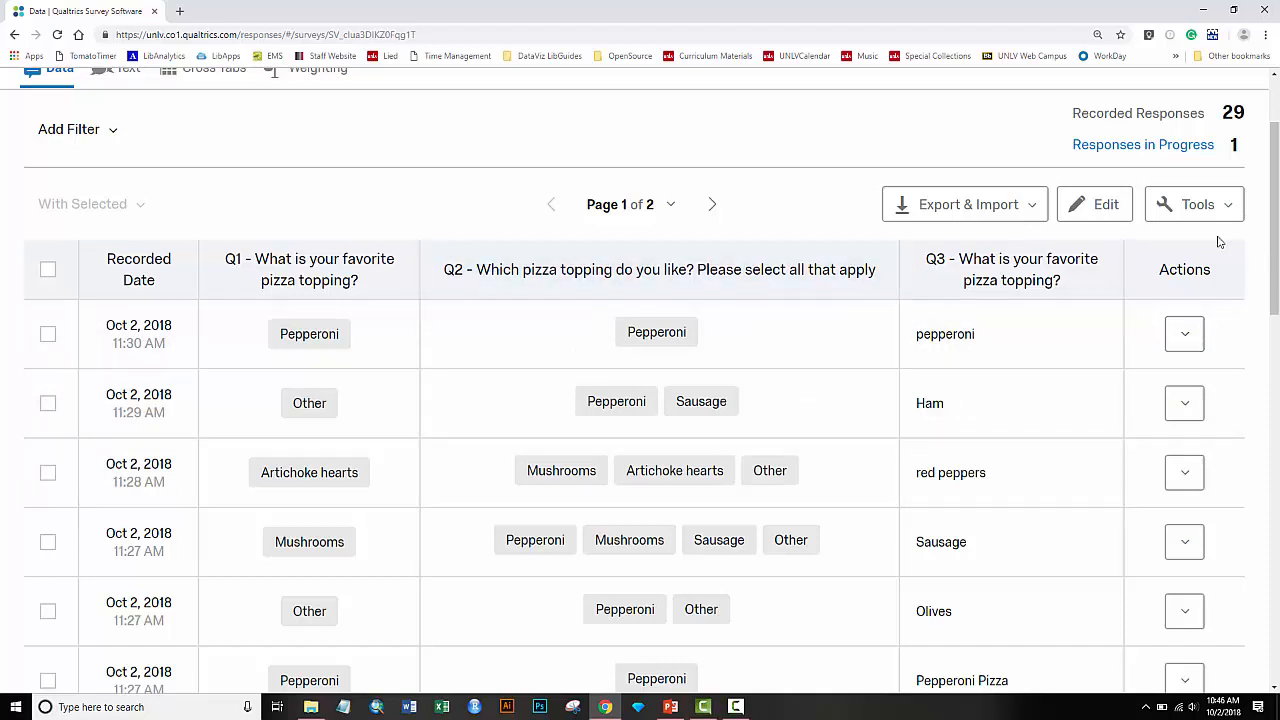
left_click(712, 206)
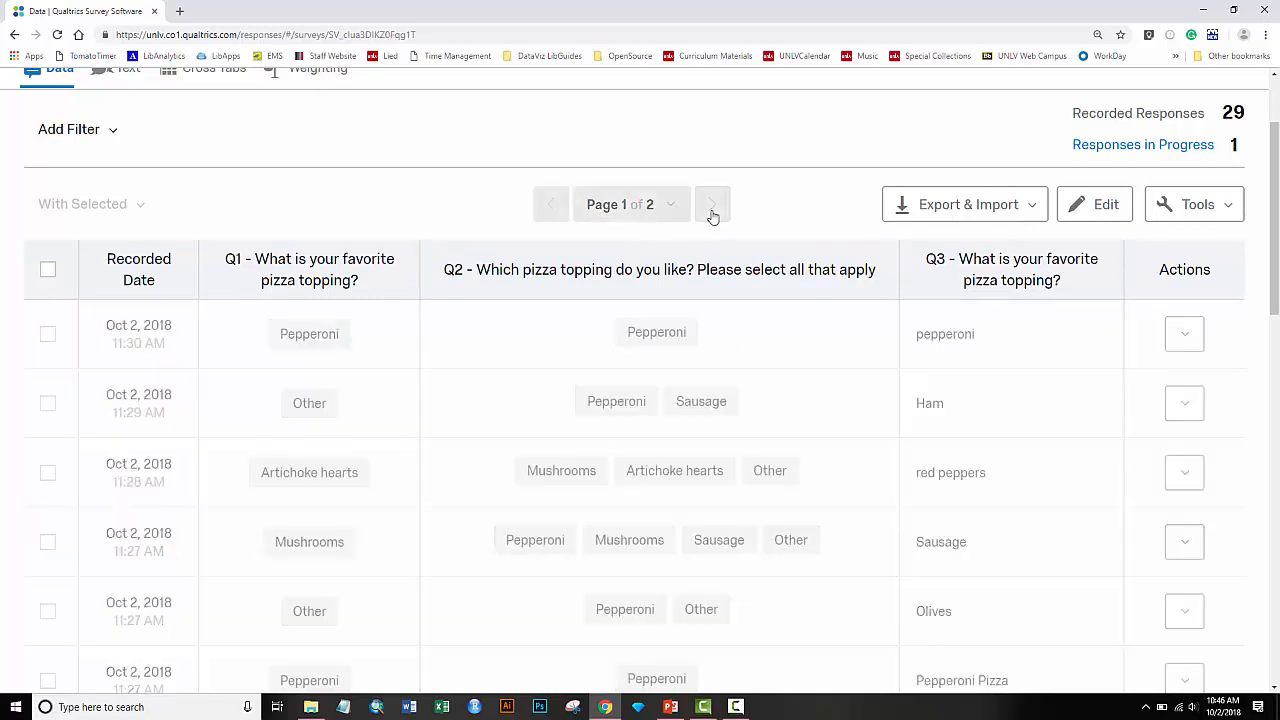
scroll(731, 316, "down", 3)
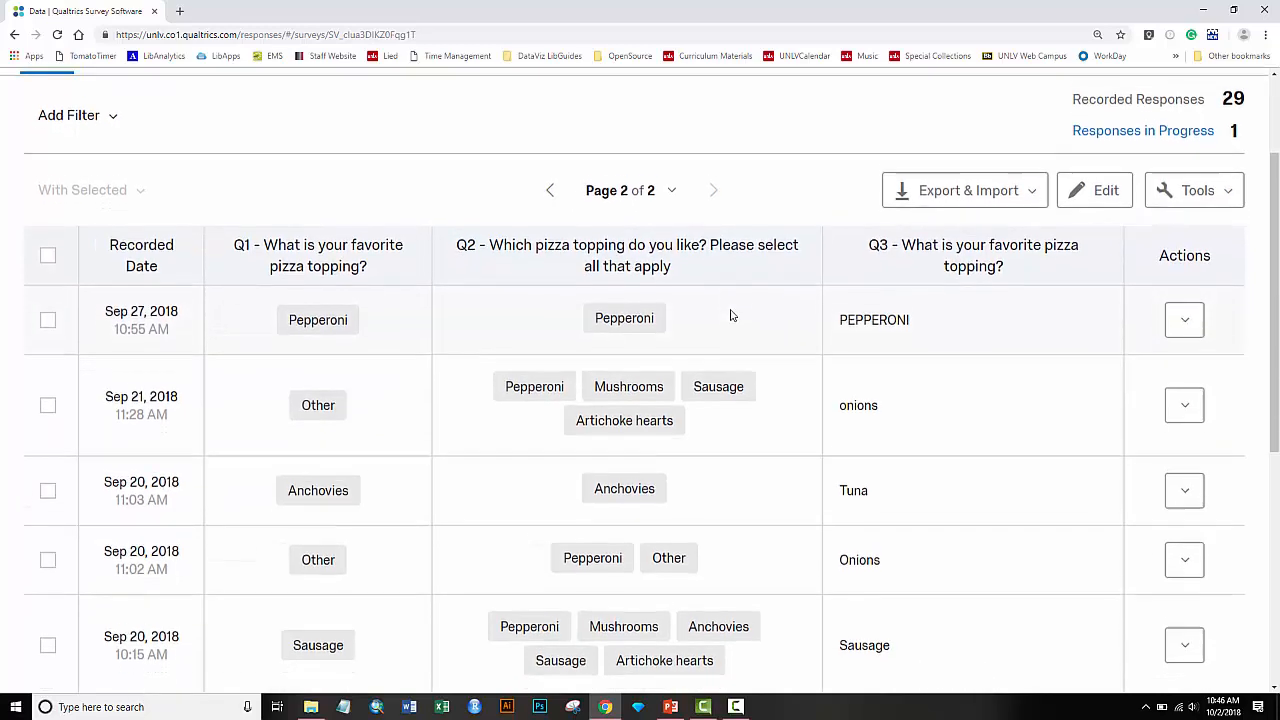
scroll(731, 316, "down", 5)
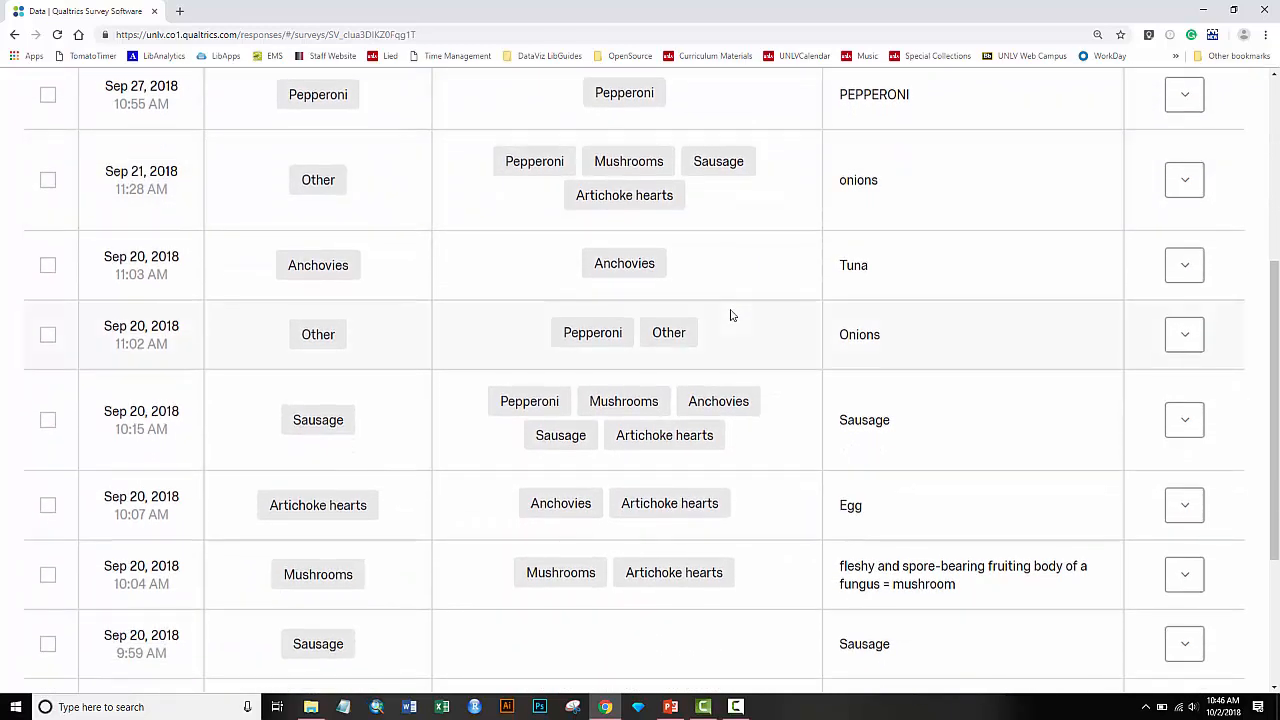
scroll(731, 316, "up", 6)
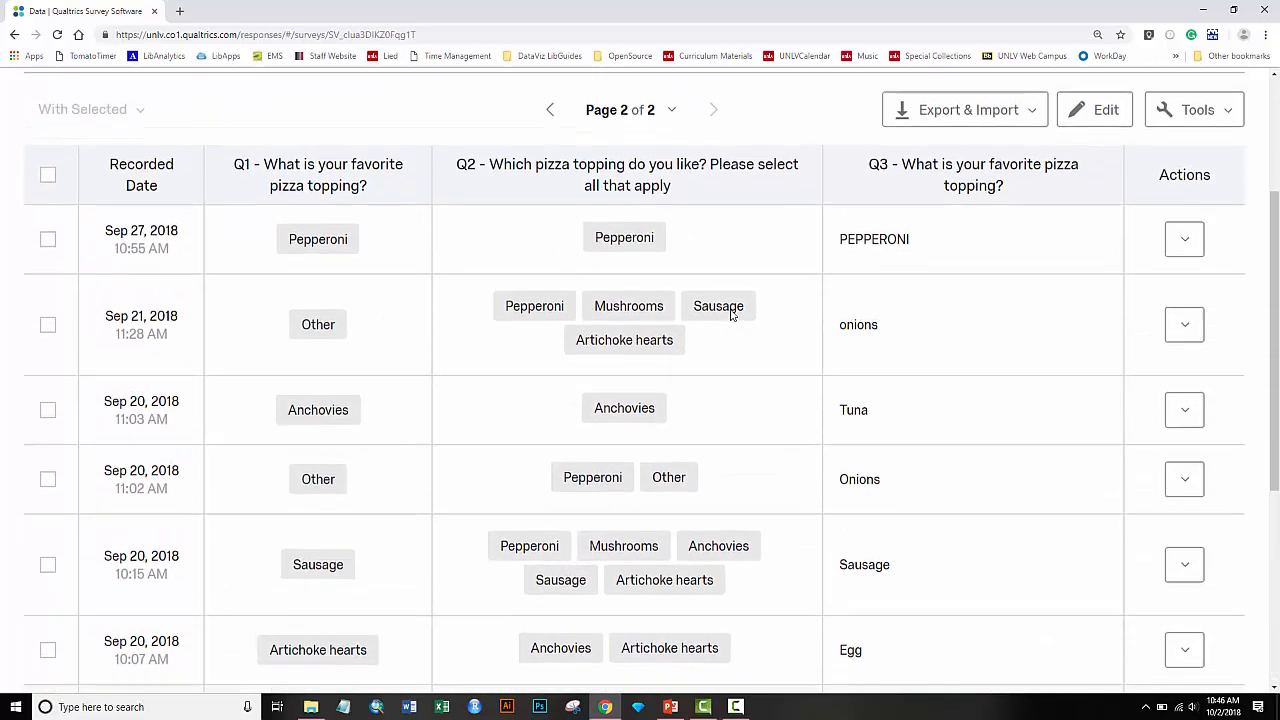
Step: Add the Sausage choice of Q6, the topping ranking question, as a column in the response table
left_click(1222, 197)
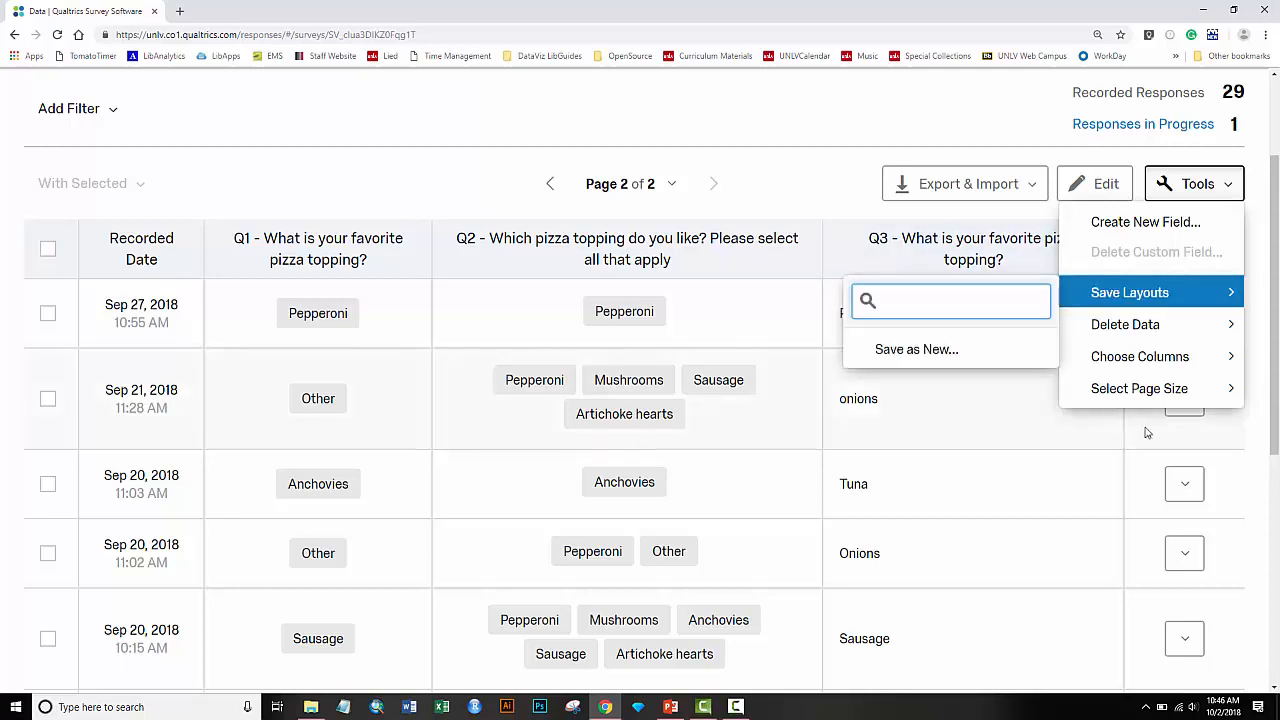
mouse_move(1124, 366)
mouse_move(990, 388)
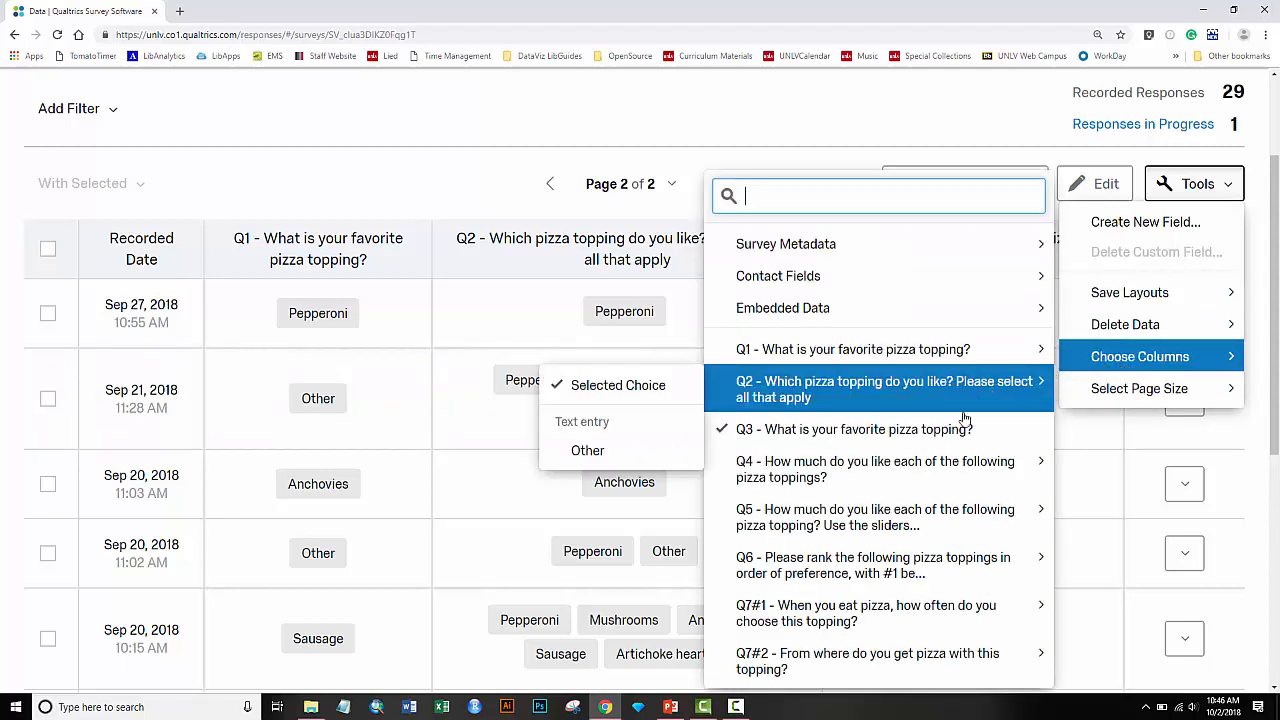
mouse_move(893, 565)
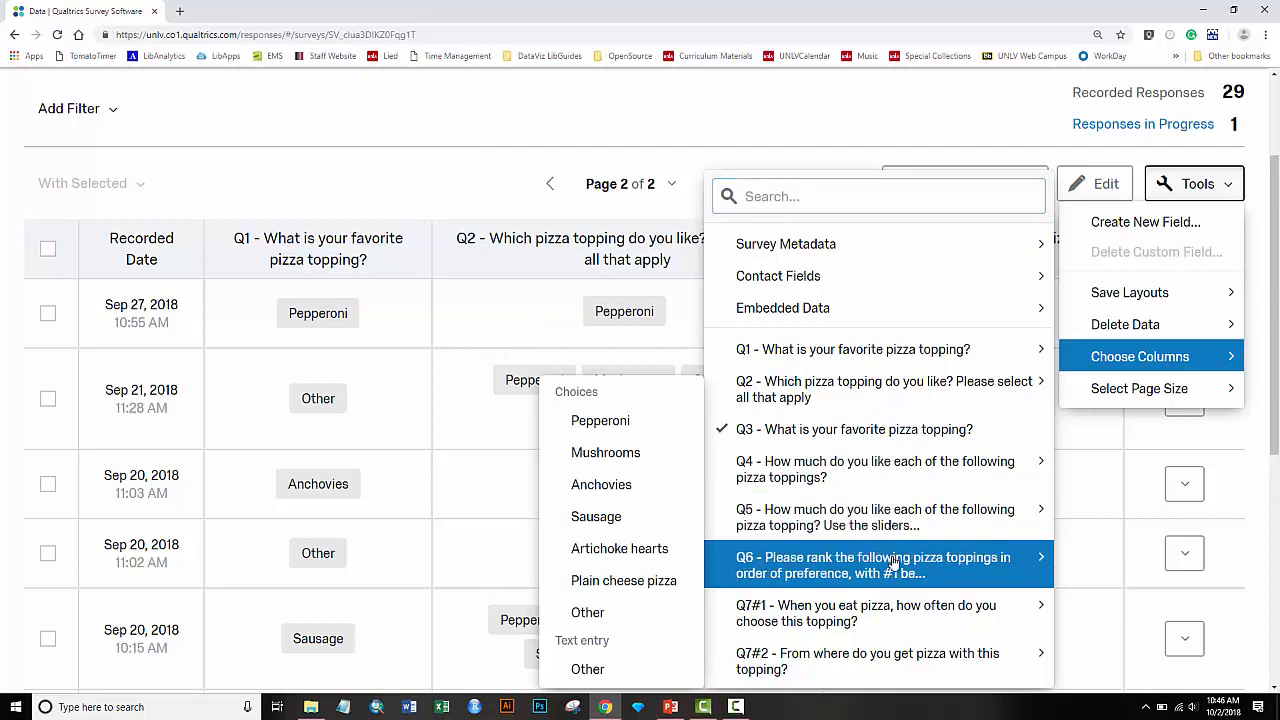
left_click(651, 520)
left_click(437, 191)
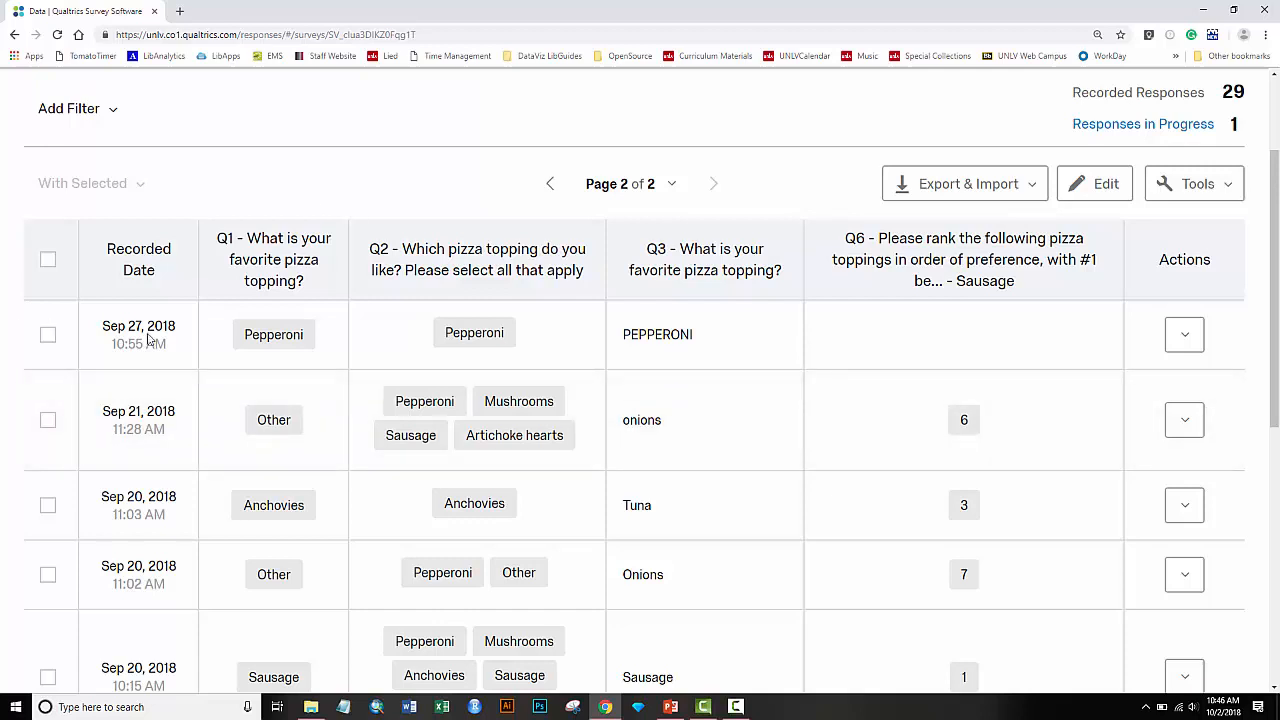
Step: Select the Sep 27, 2018 response, open its delete confirmation and close it without deleting the response
left_click(46, 335)
left_click(1175, 342)
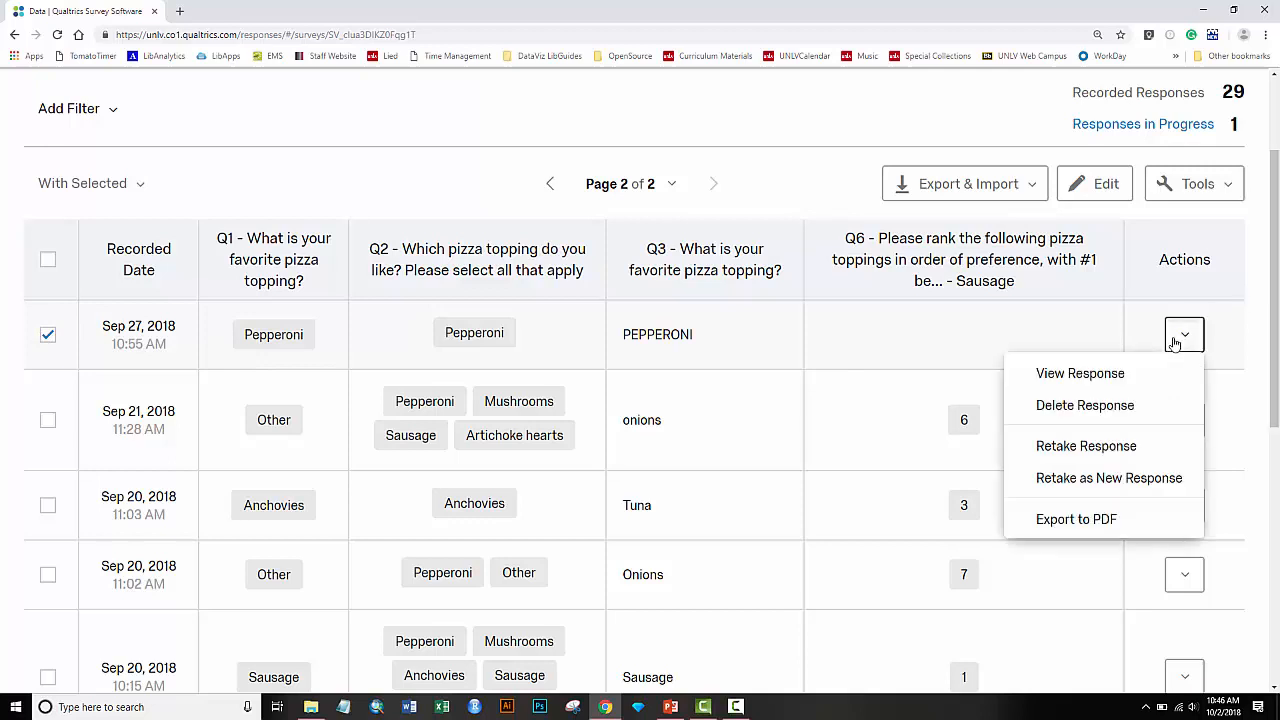
left_click(1064, 418)
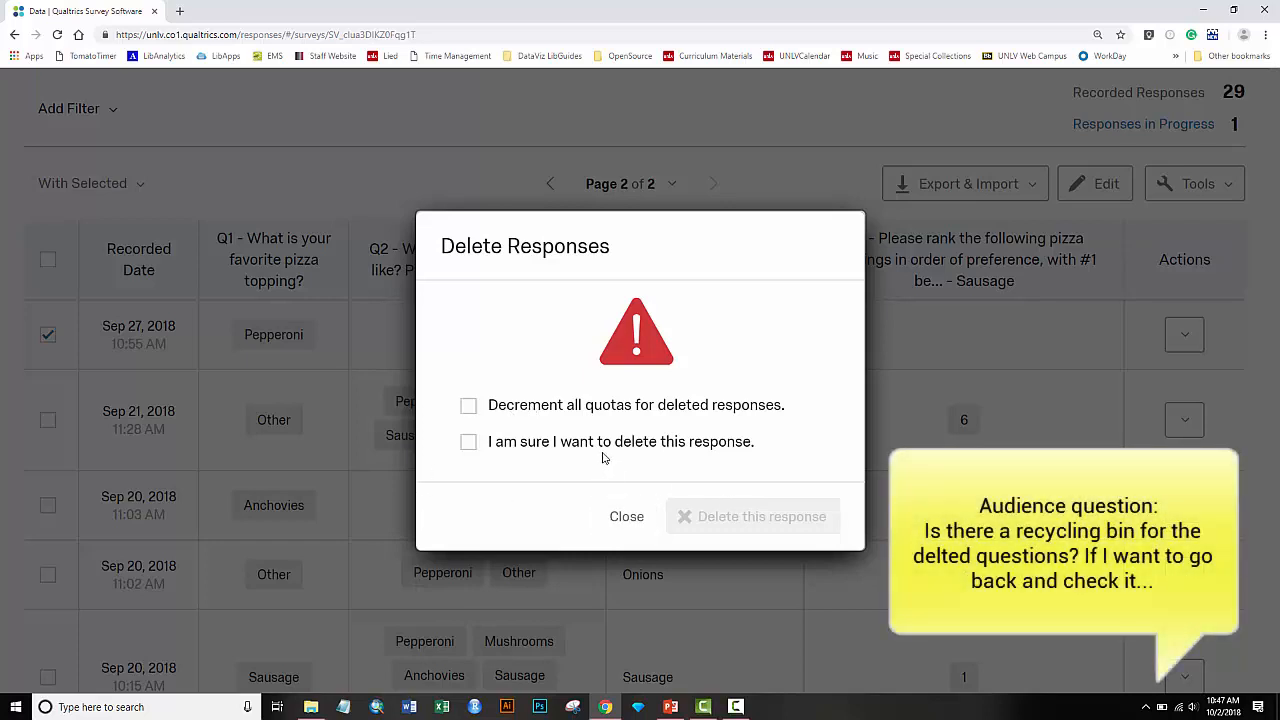
left_click(620, 516)
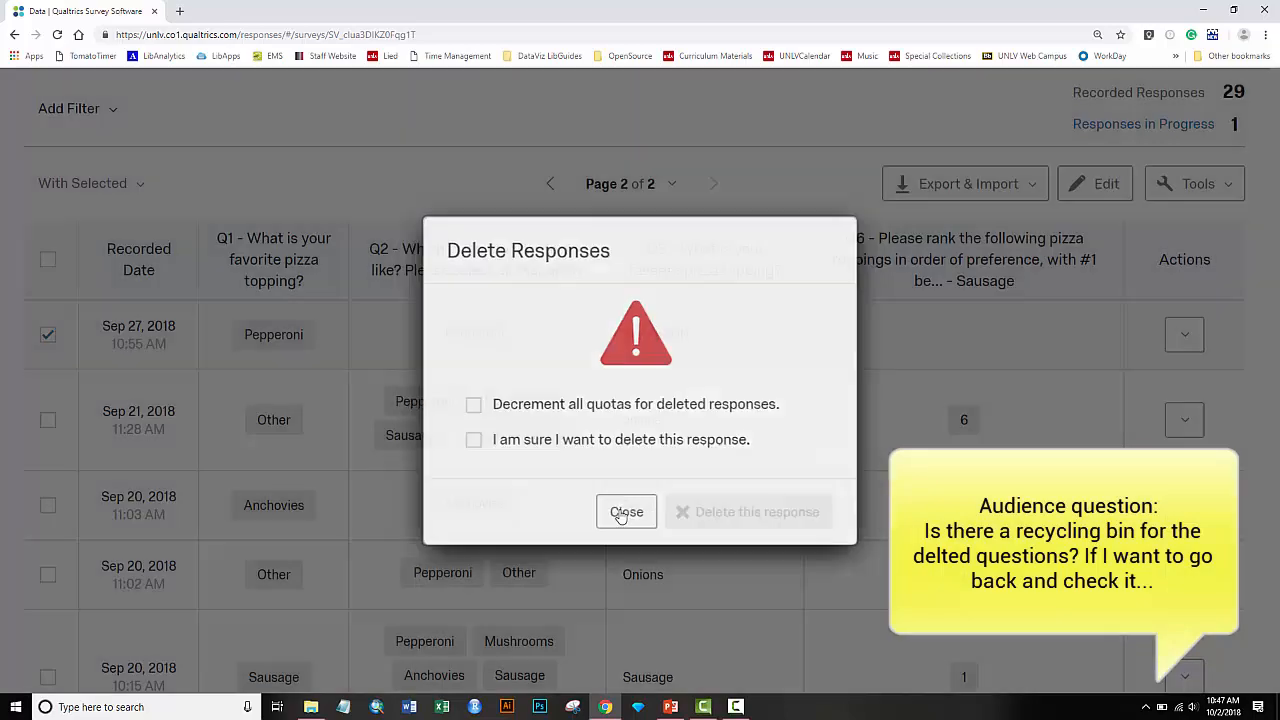
right_click(620, 516)
scroll(620, 516, "down", 6)
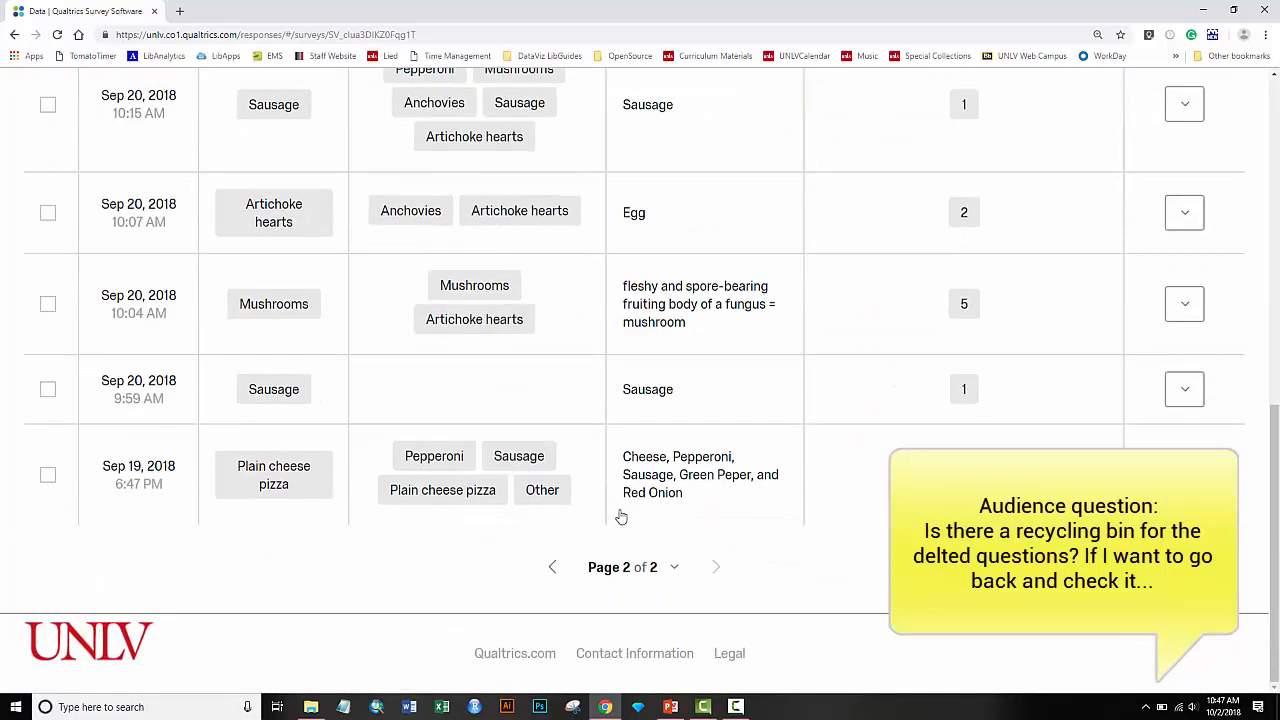
scroll(620, 516, "up", 6)
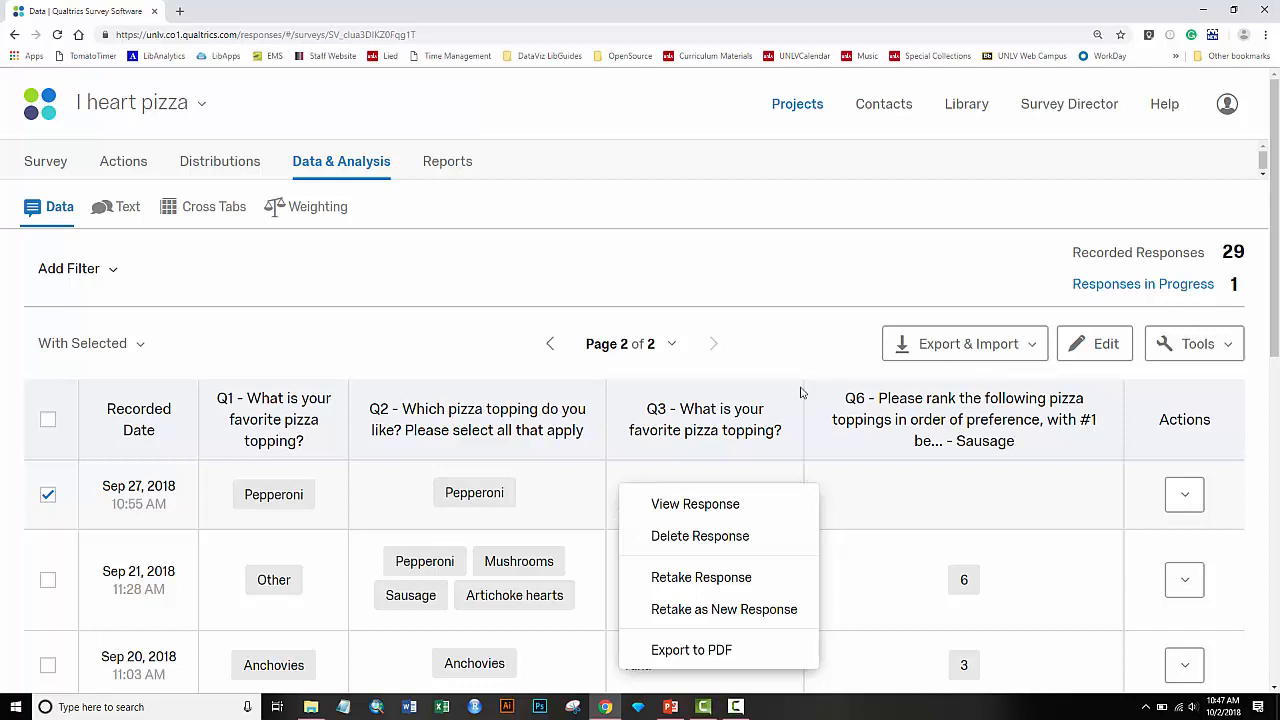
left_click(937, 290)
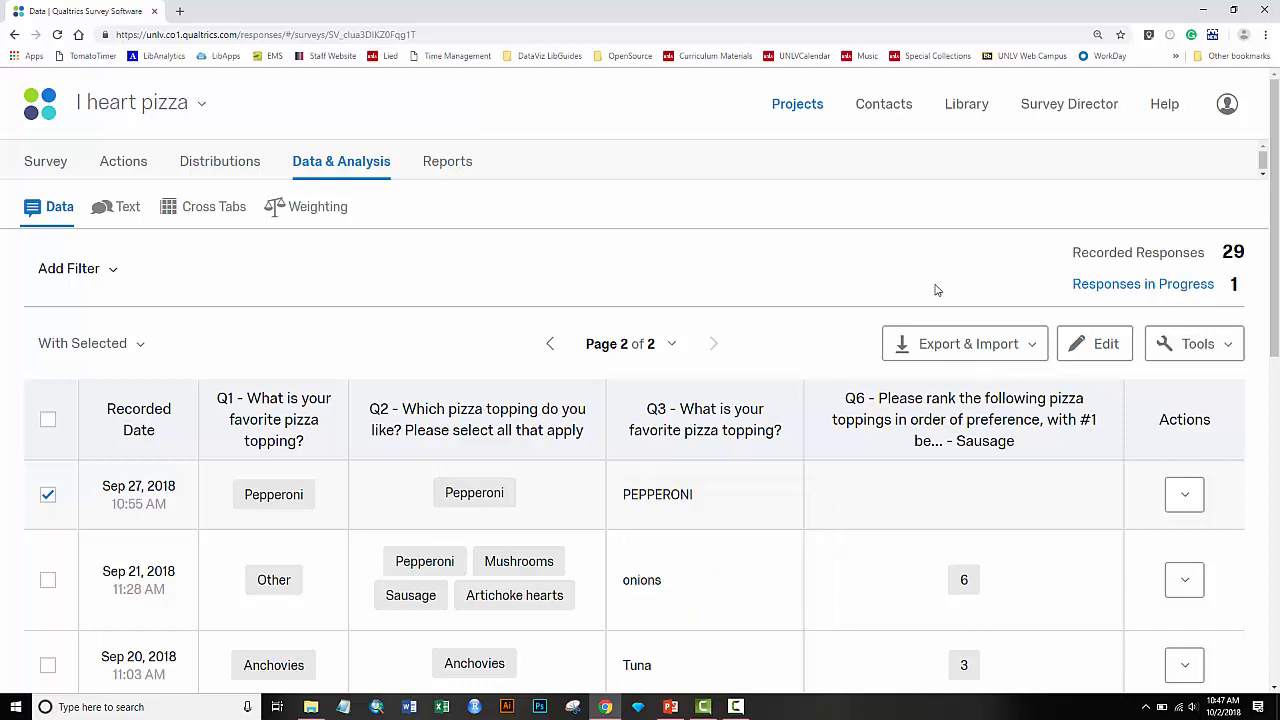
Step: Export the responses as CSV with all fields and choice text, save the zip file to the Desktop and open it
left_click(950, 346)
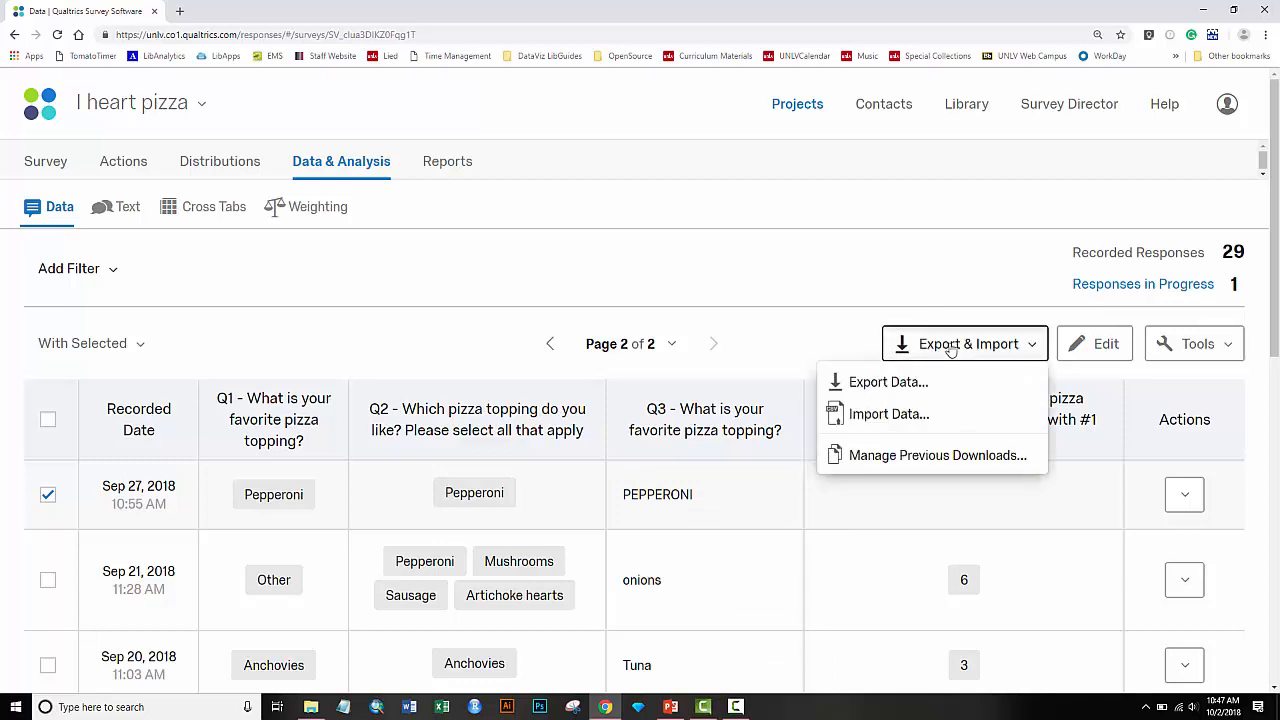
left_click(910, 383)
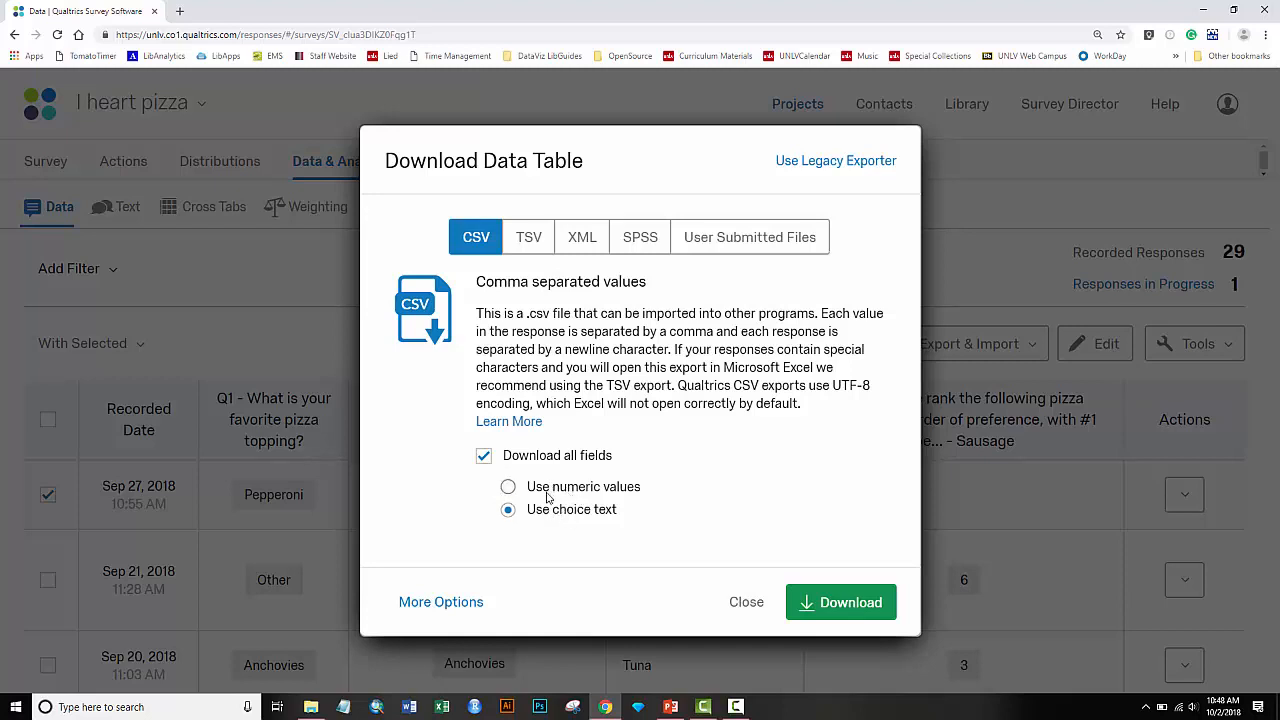
left_click(850, 603)
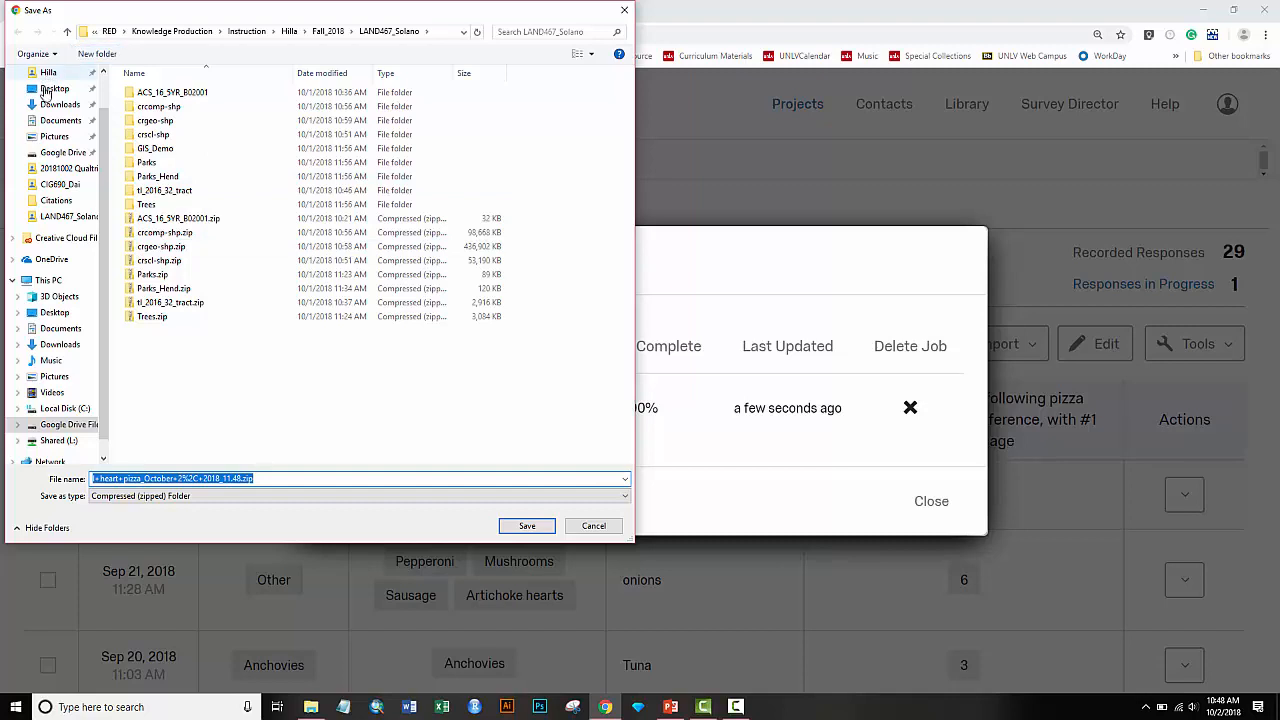
left_click(45, 89)
left_click(498, 530)
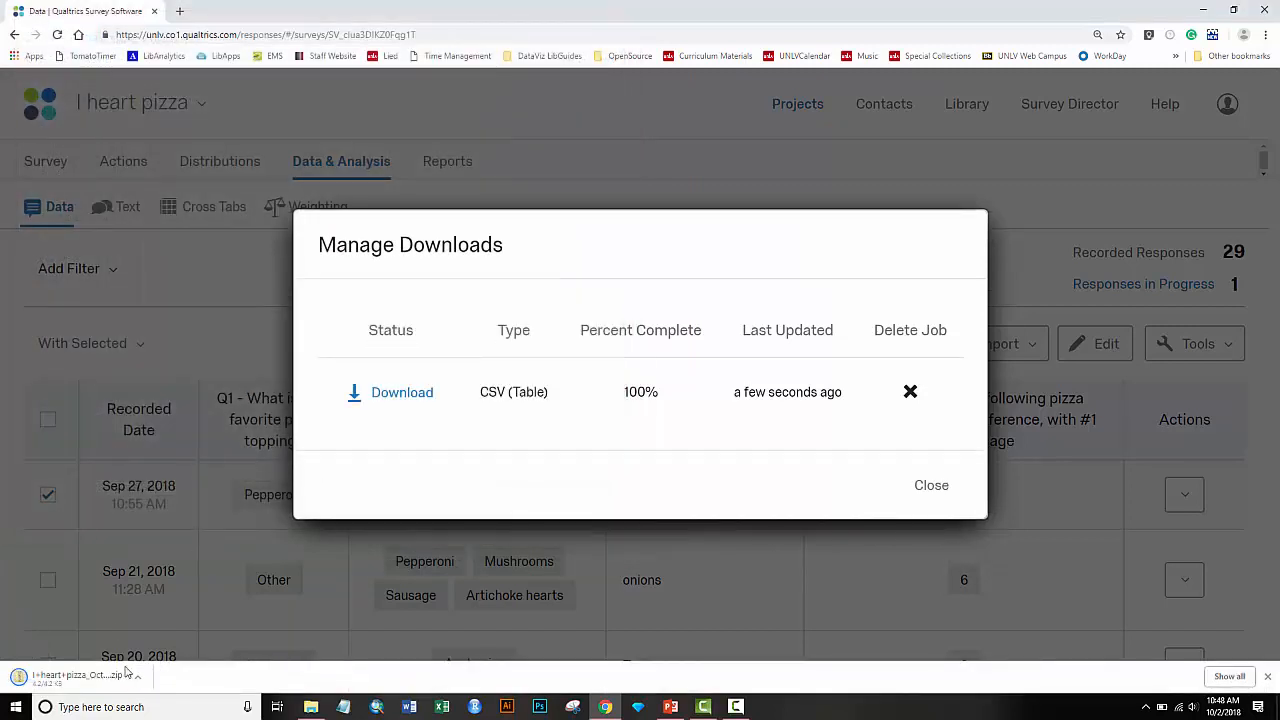
left_click(77, 678)
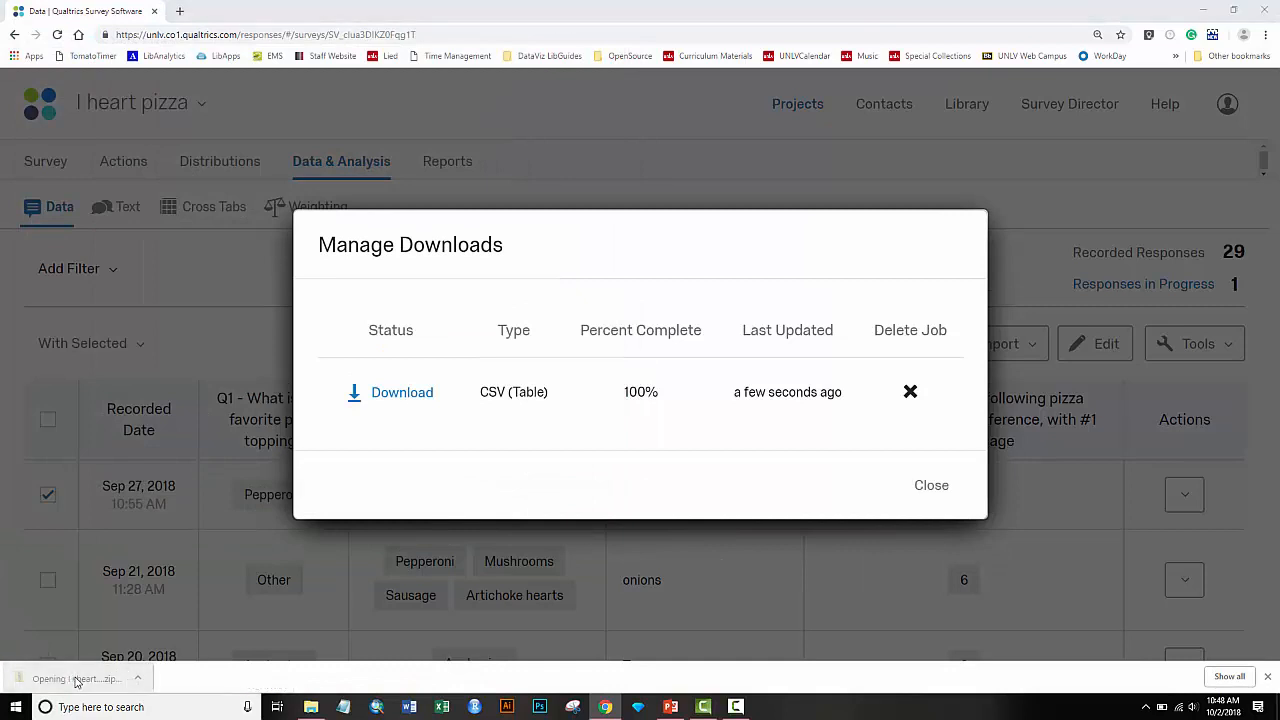
Step: Open the exported I heart pizza CSV from the zip in Excel and autofit the width of all columns
left_click(878, 265)
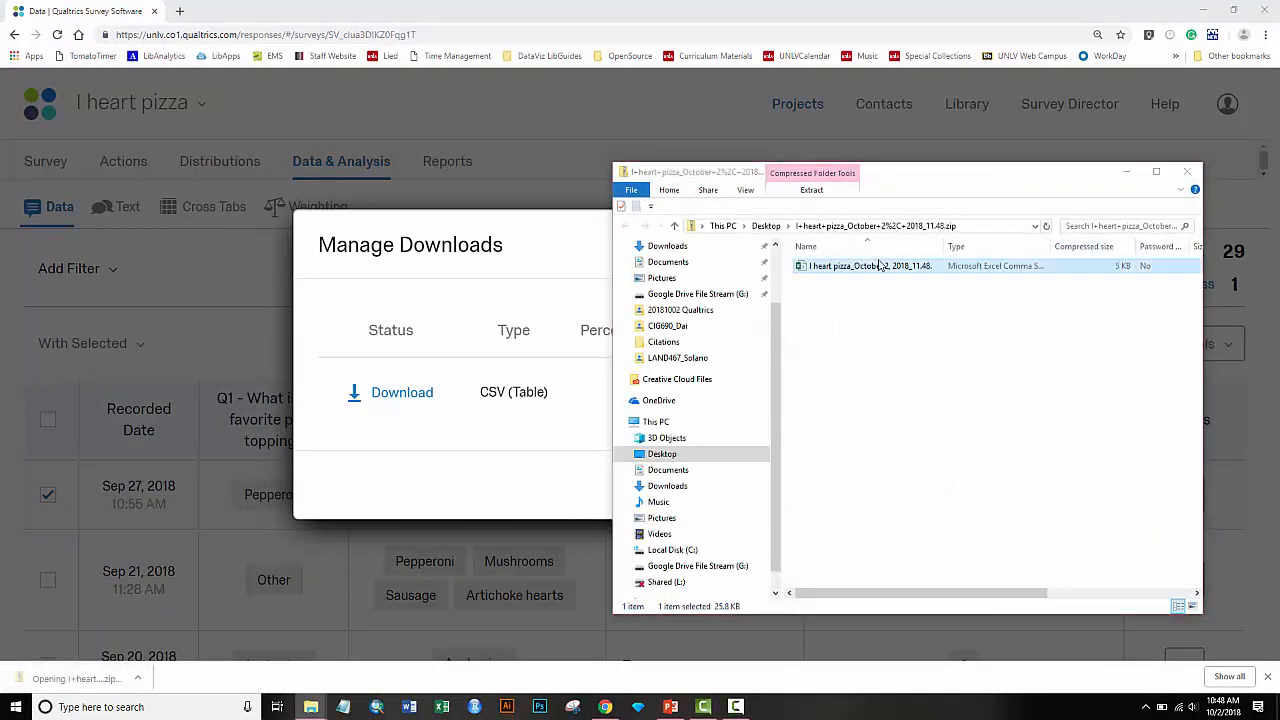
double_click(878, 265)
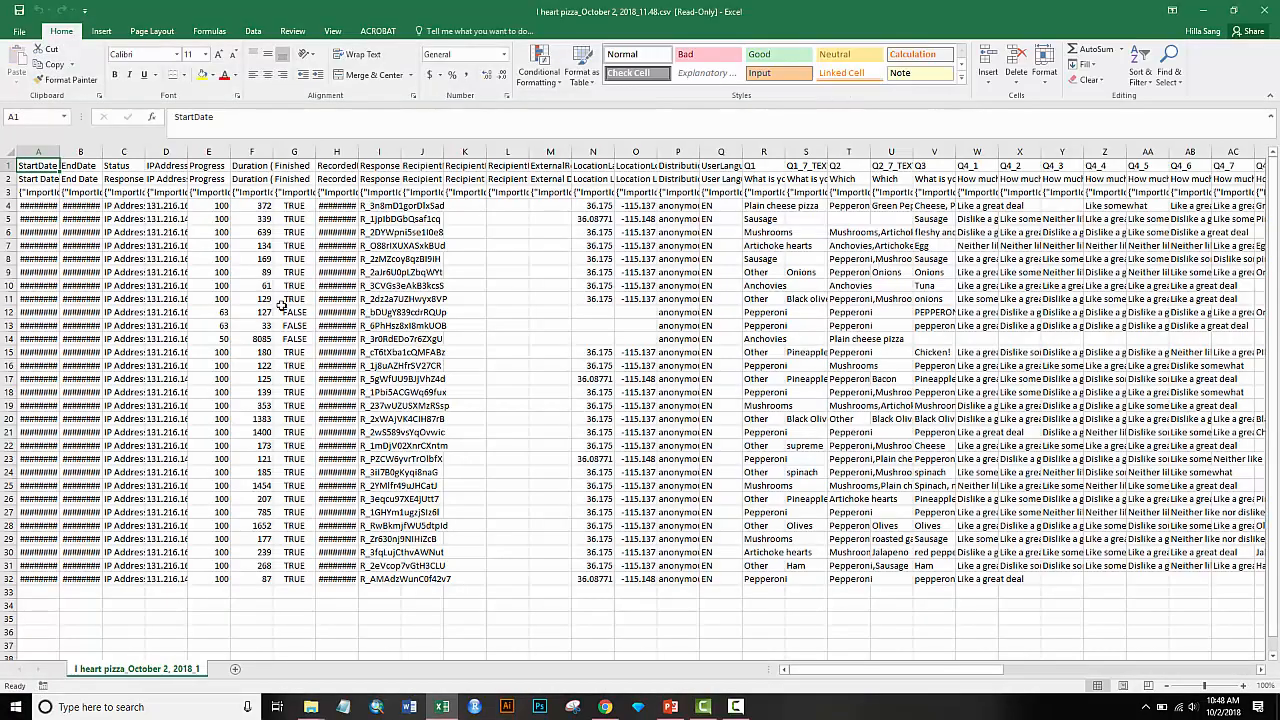
left_click(7, 152)
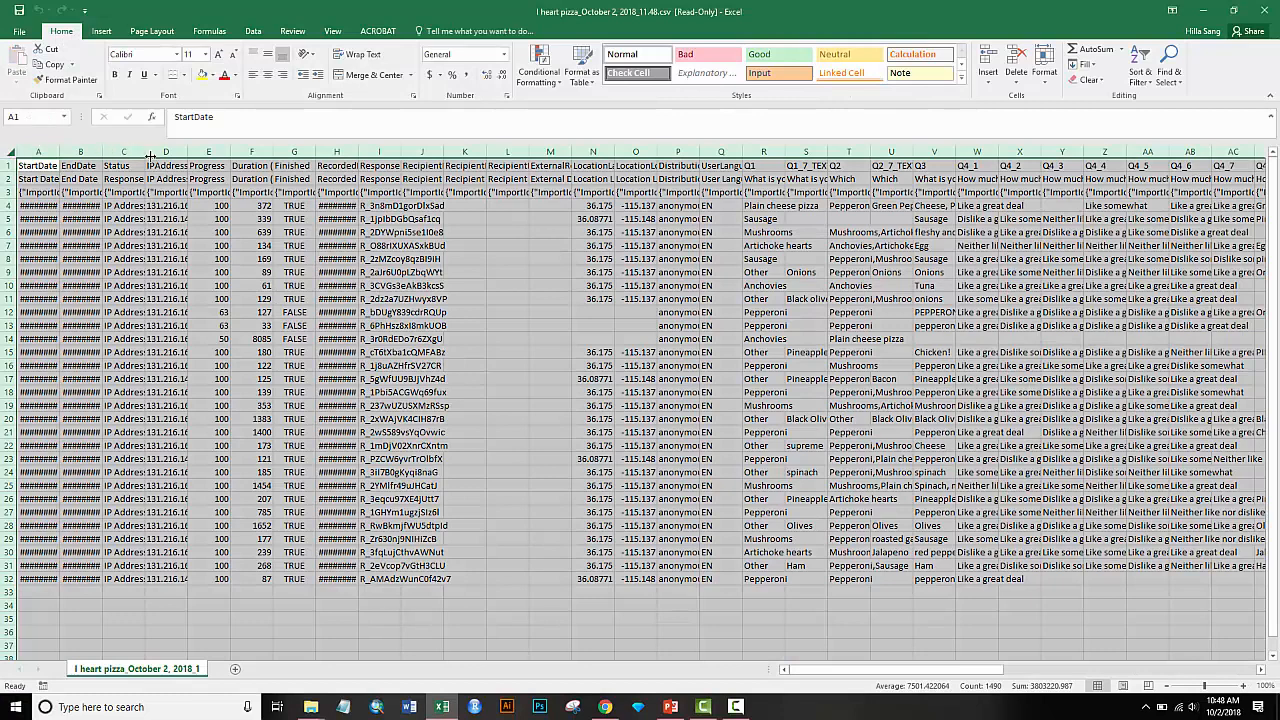
double_click(59, 152)
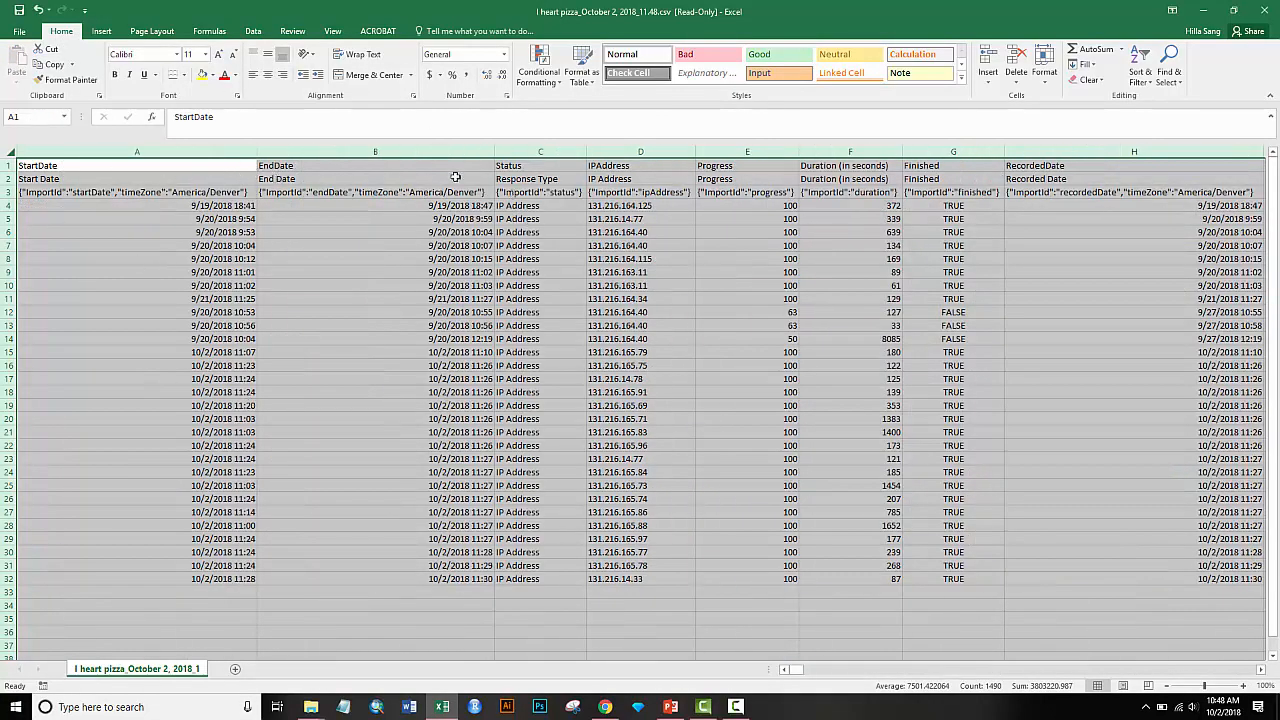
Step: Examine the IP Address header and the Progress values down to row 12 and back up the column
left_click(614, 178)
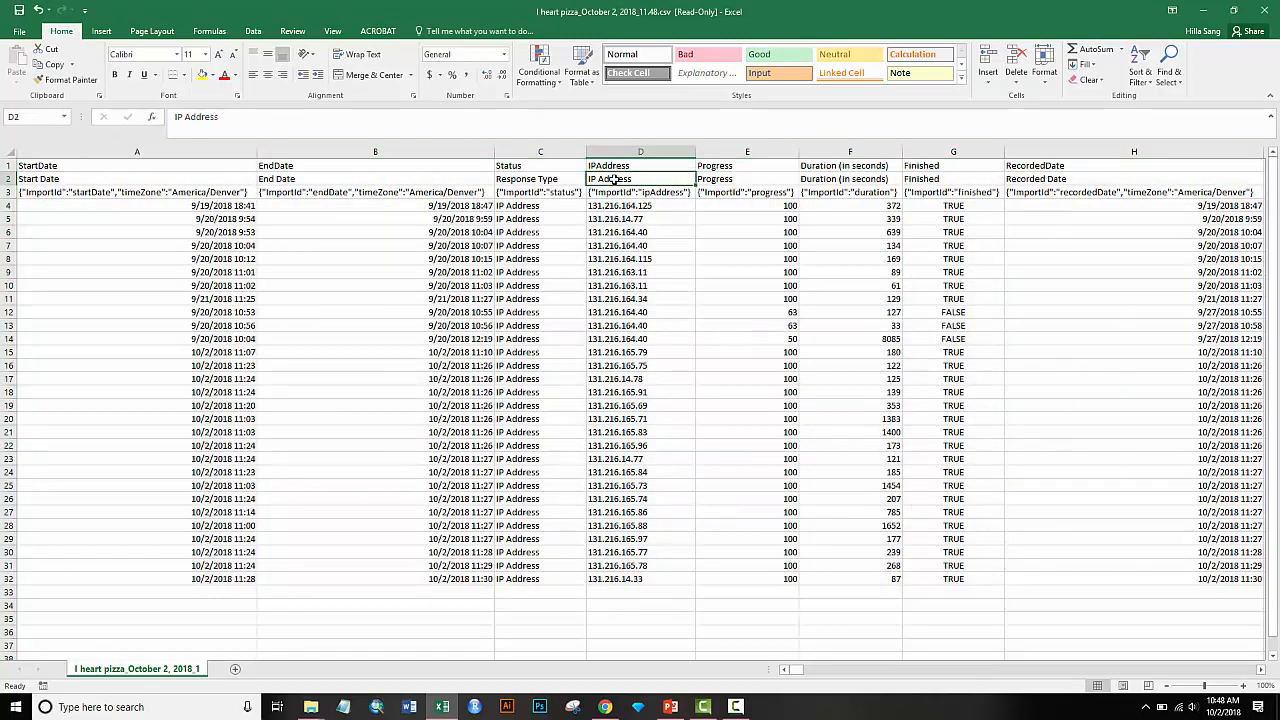
key("Right")
key("Down")
key("Down")
key("Down")
key("Down")
key("Down")
key("Down")
key("Down")
key("Down")
key("Down")
key("Down")
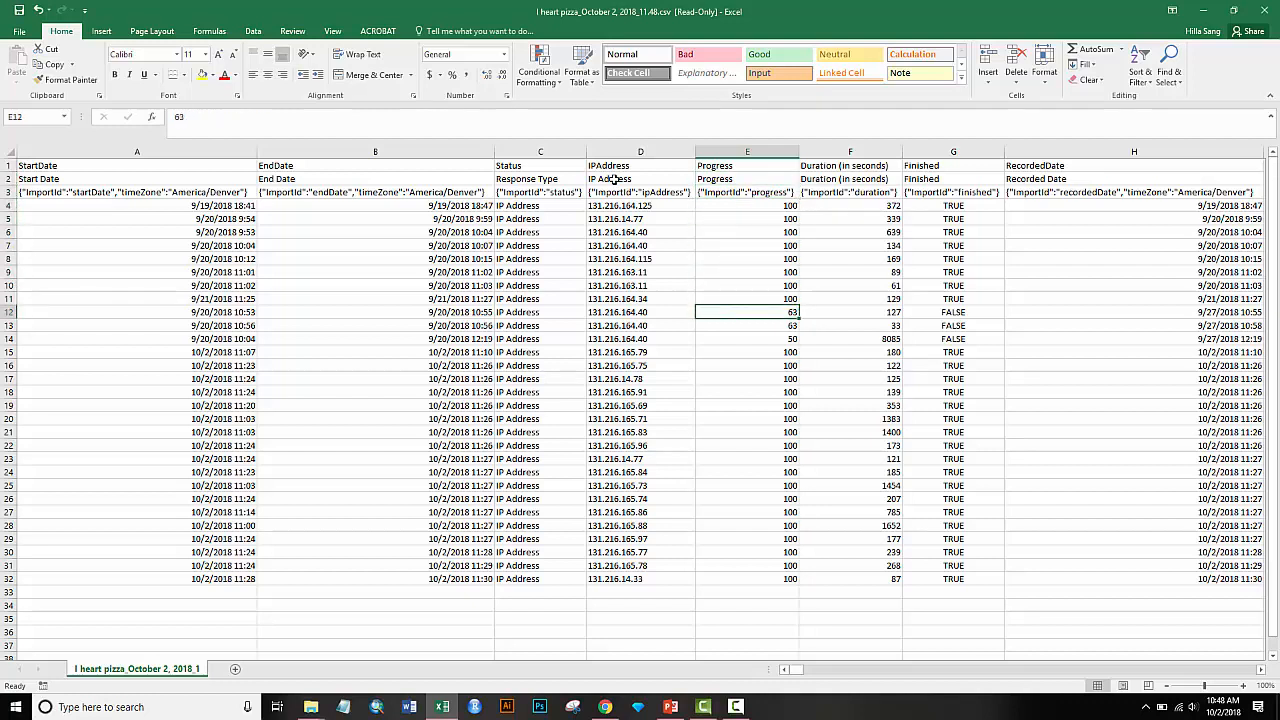
key("Up")
key("Up")
key("Up")
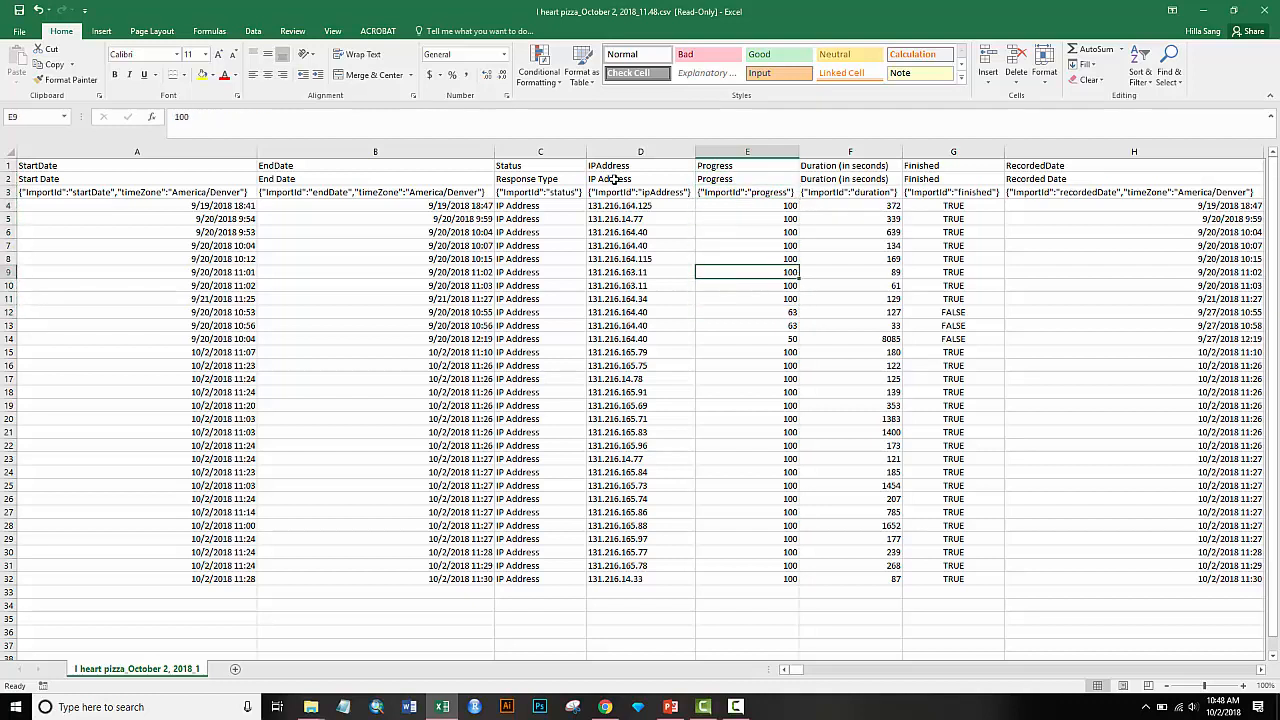
key("Up")
key("Up")
key("Up")
key("Up")
key("Up")
key("Up")
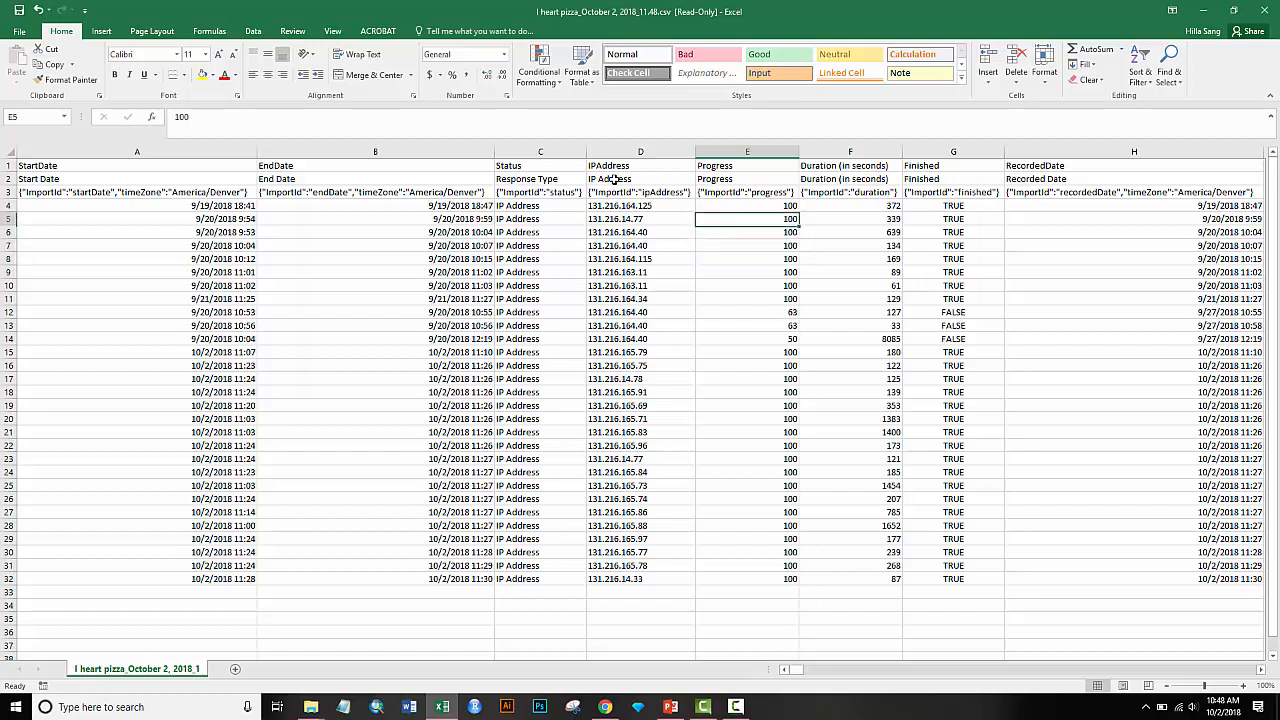
Step: Look over the Duration (in seconds), Finished and Recorded Date columns of the exported responses
key("Right")
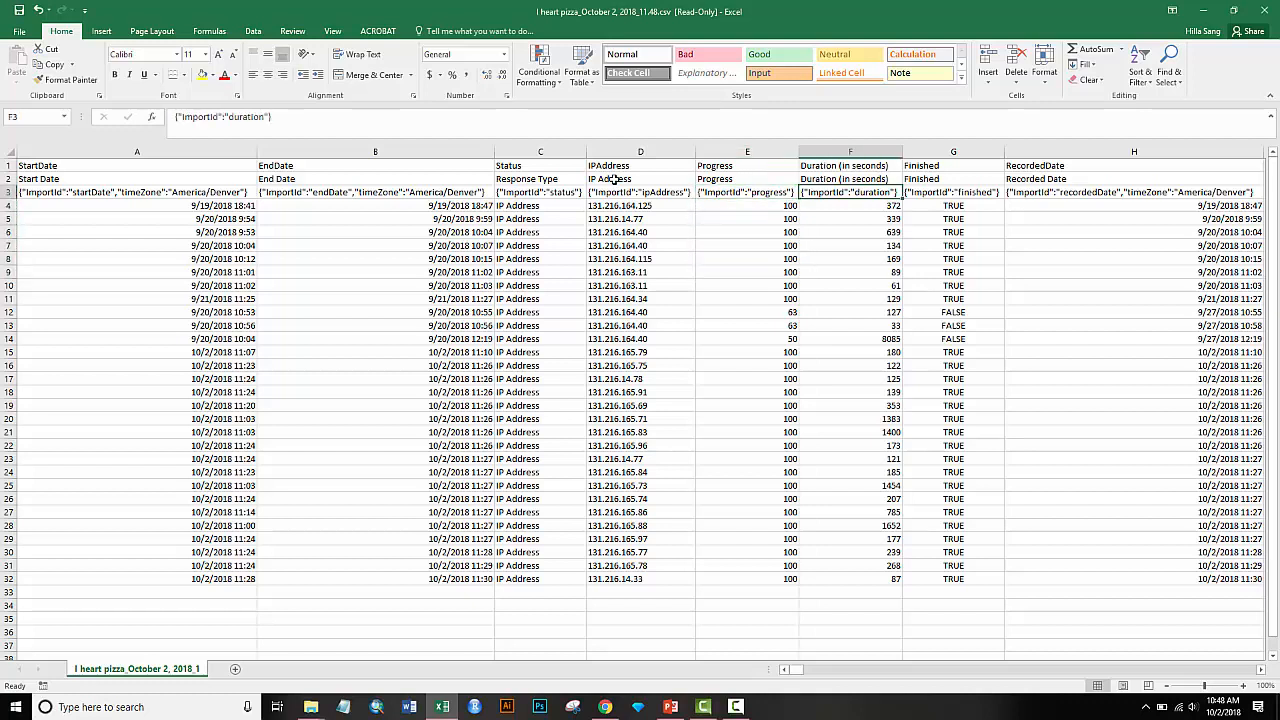
key("Right")
key("Down")
key("Up")
key("Right")
scroll(600, 190, "right", 10)
scroll(580, 210, "left", 10)
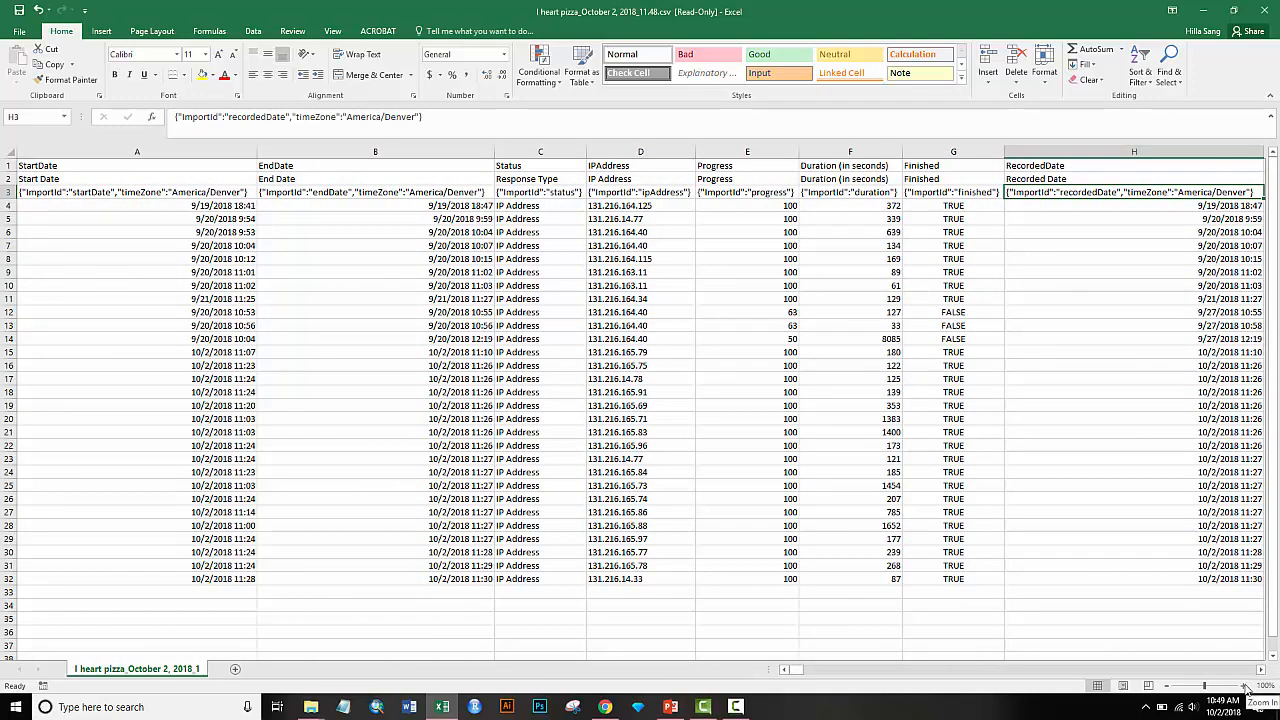
Step: Examine the recipient, external data reference, location, distribution channel and user language columns at 160% zoom
left_click(1246, 690)
left_click(1246, 690)
left_click(1246, 690)
left_click(1246, 690)
left_click(1246, 690)
left_click(1246, 690)
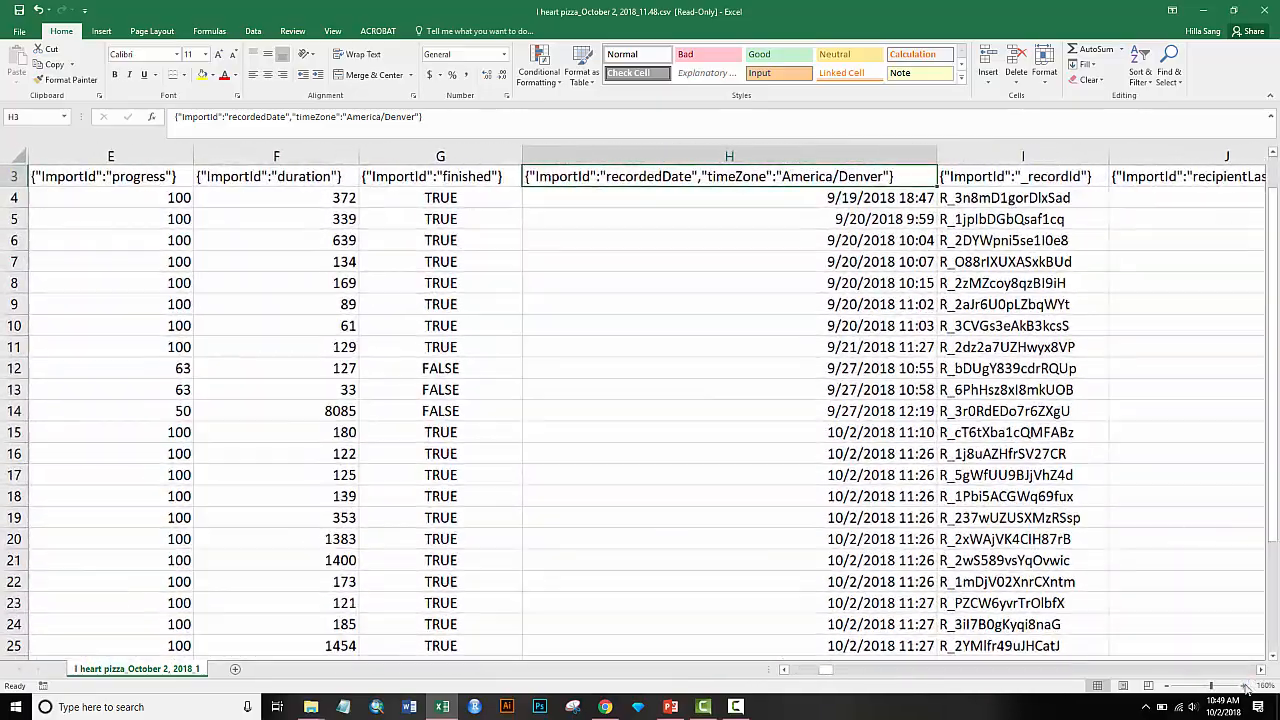
left_click(1261, 670)
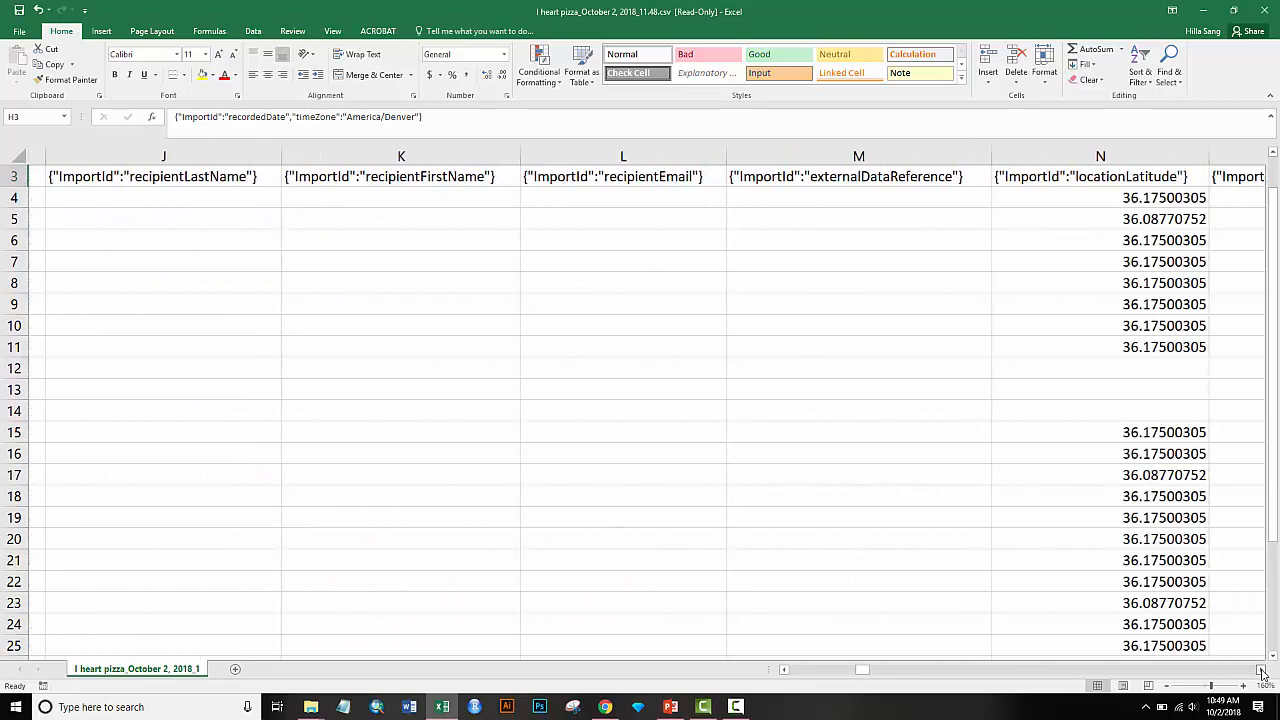
left_click(1261, 670)
left_click(1261, 670)
left_click(1261, 670)
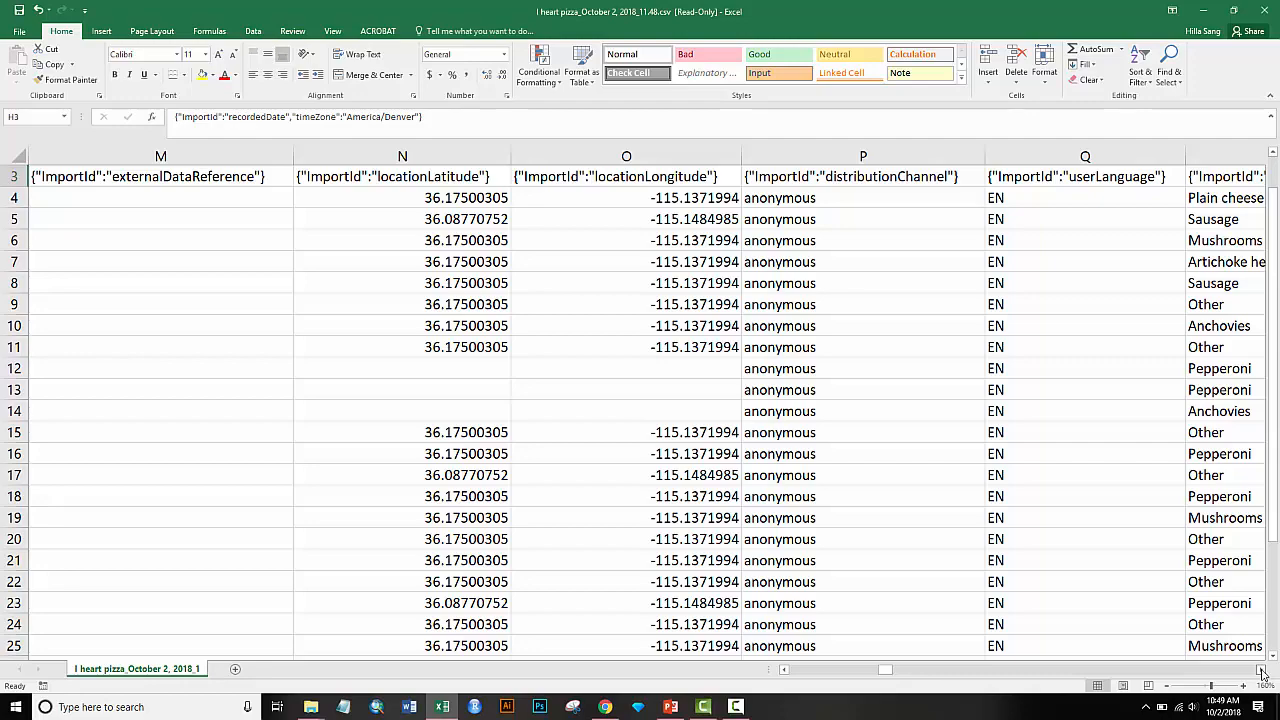
left_click(1261, 670)
left_click(1261, 670)
left_click(1261, 670)
left_click(1261, 670)
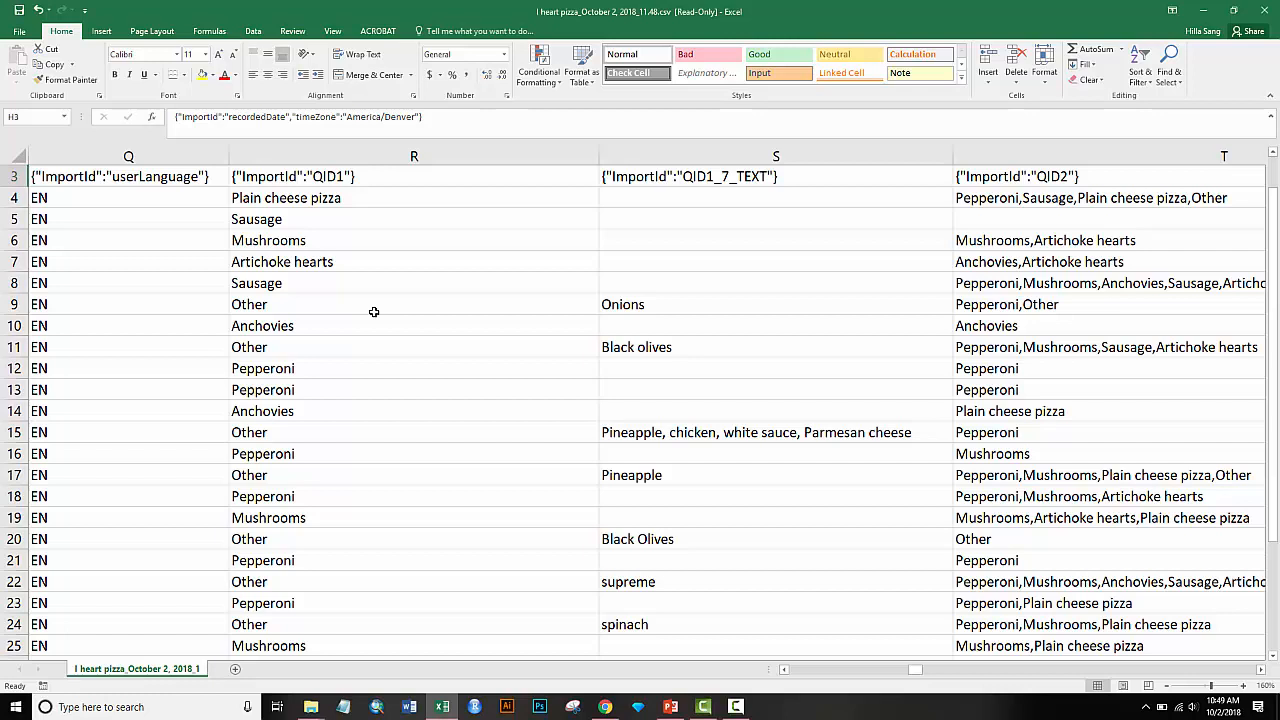
Step: Examine the Q1 favorite topping column and its Q1_7_TEXT column, including their header and question text rows
left_click(323, 150)
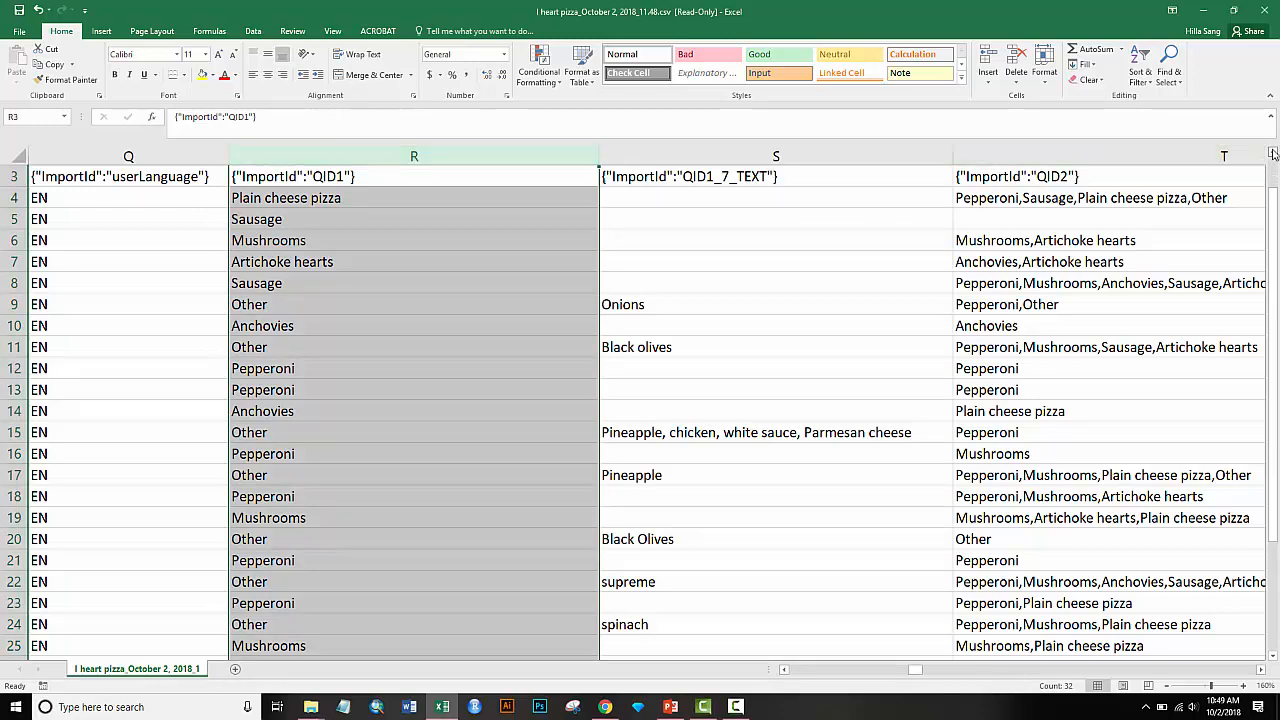
scroll(1273, 153, "up", 1)
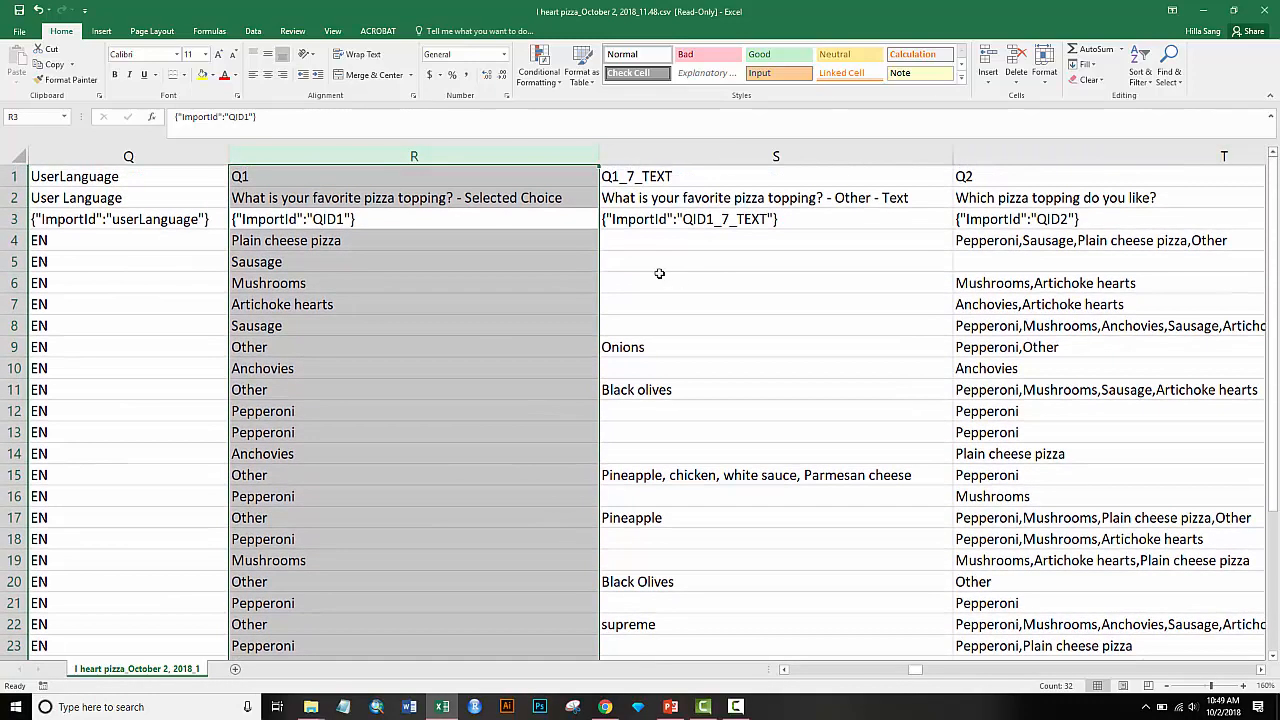
left_click(479, 178)
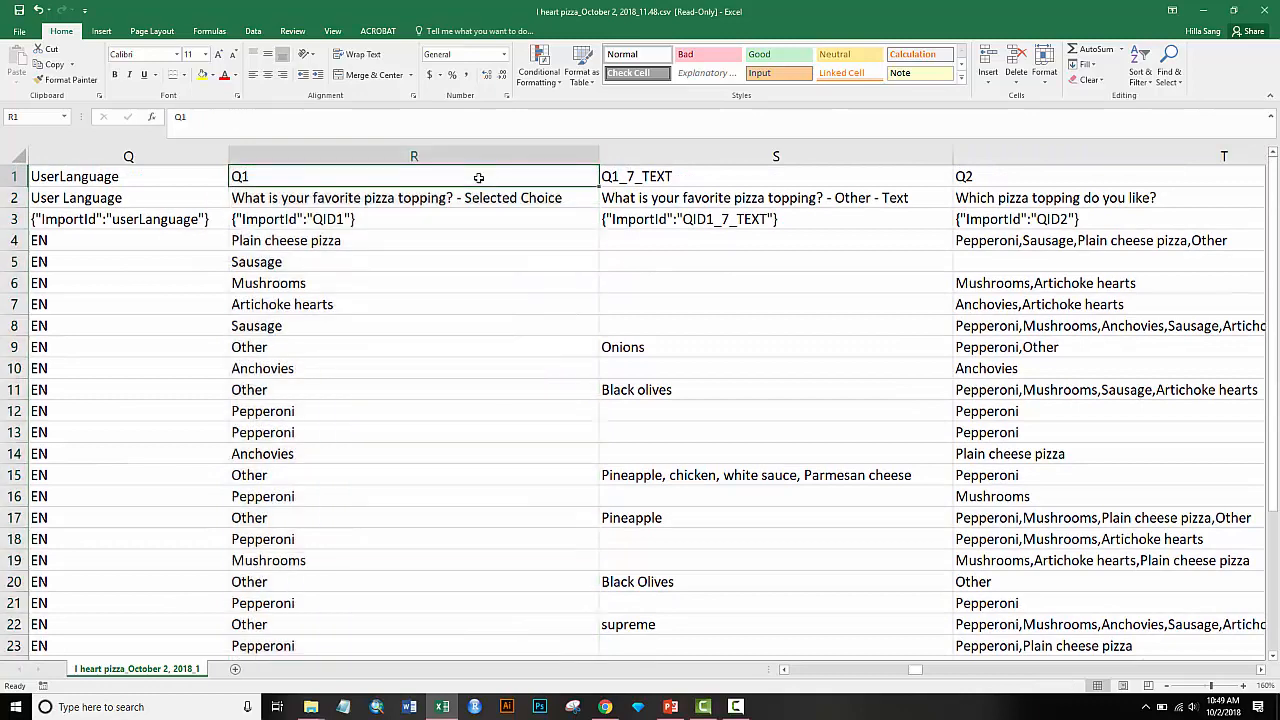
key("Down")
key("Up")
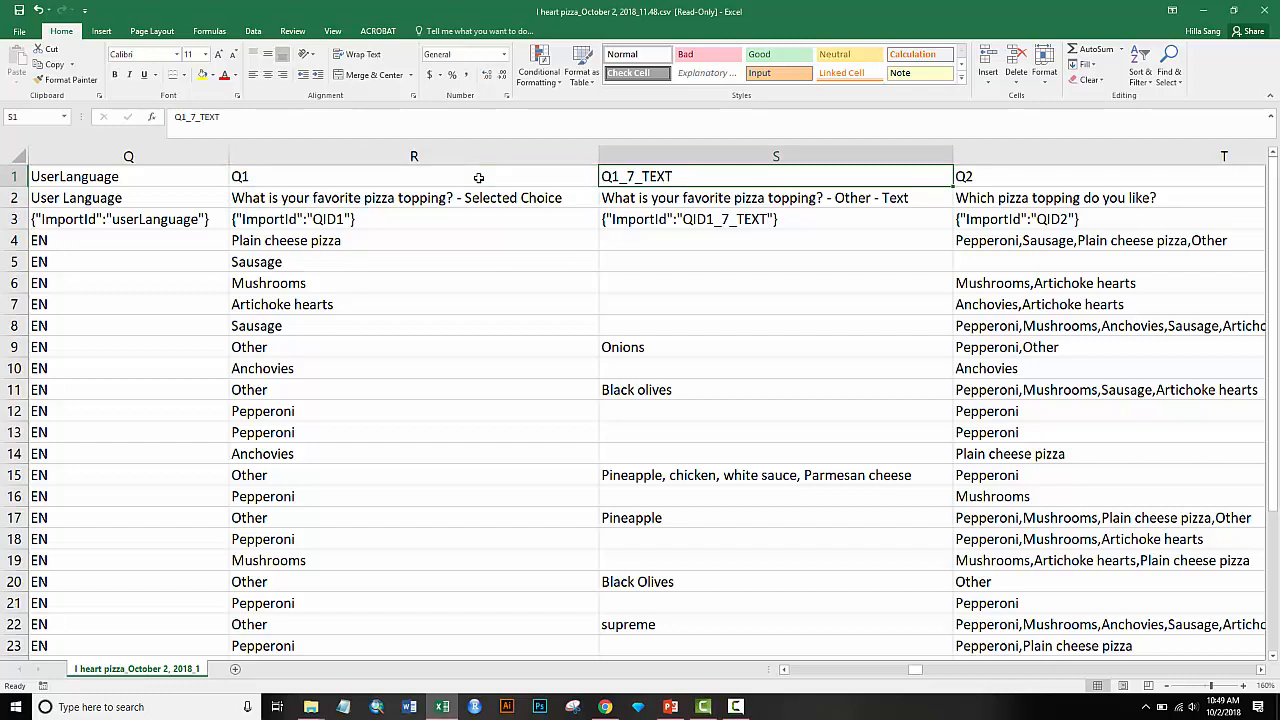
key("Down")
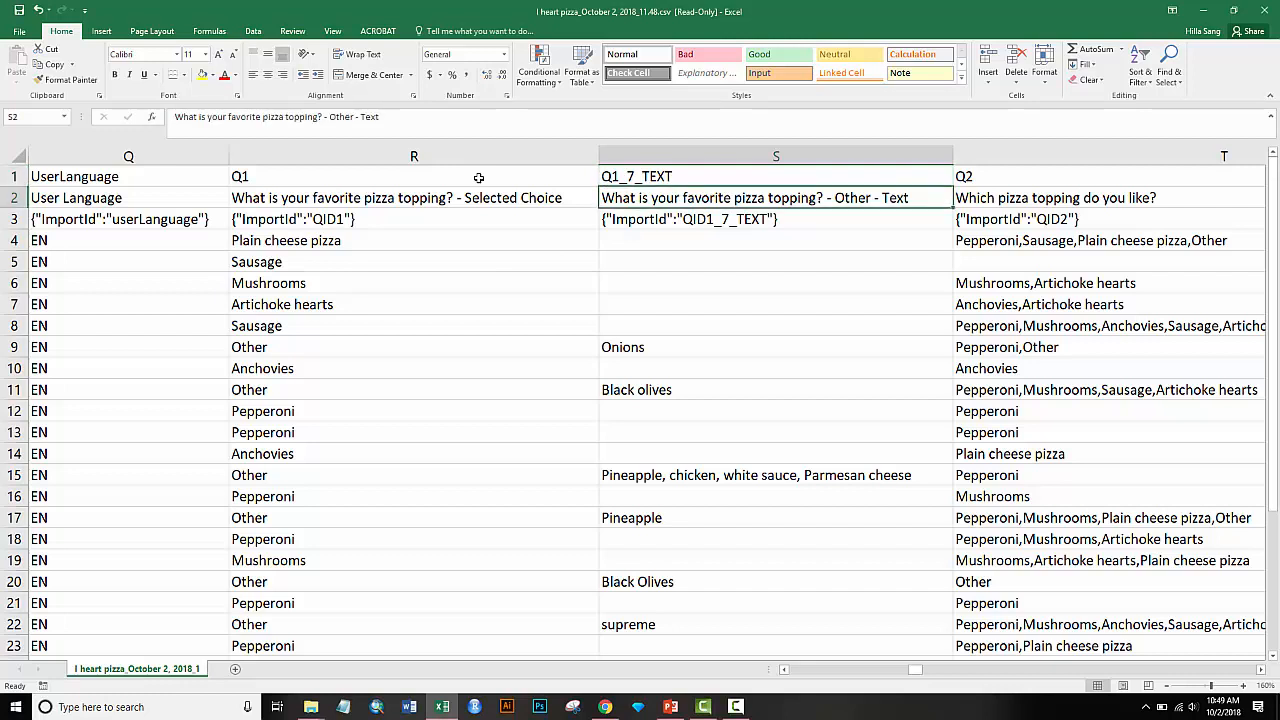
key("Up")
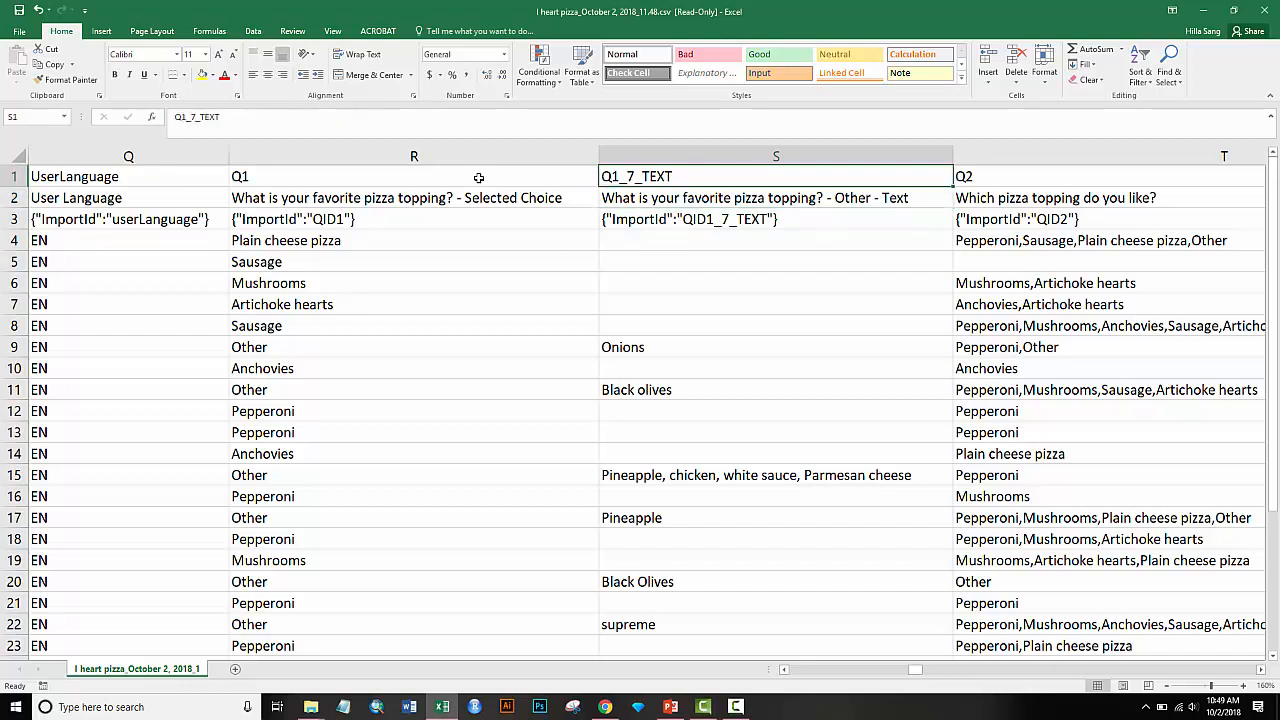
key("Left")
Step: Examine the multiple-answer Q2 column and its text column, and compare the row 4 response with its Q1 answer
key("Right")
key("Right")
key("Right")
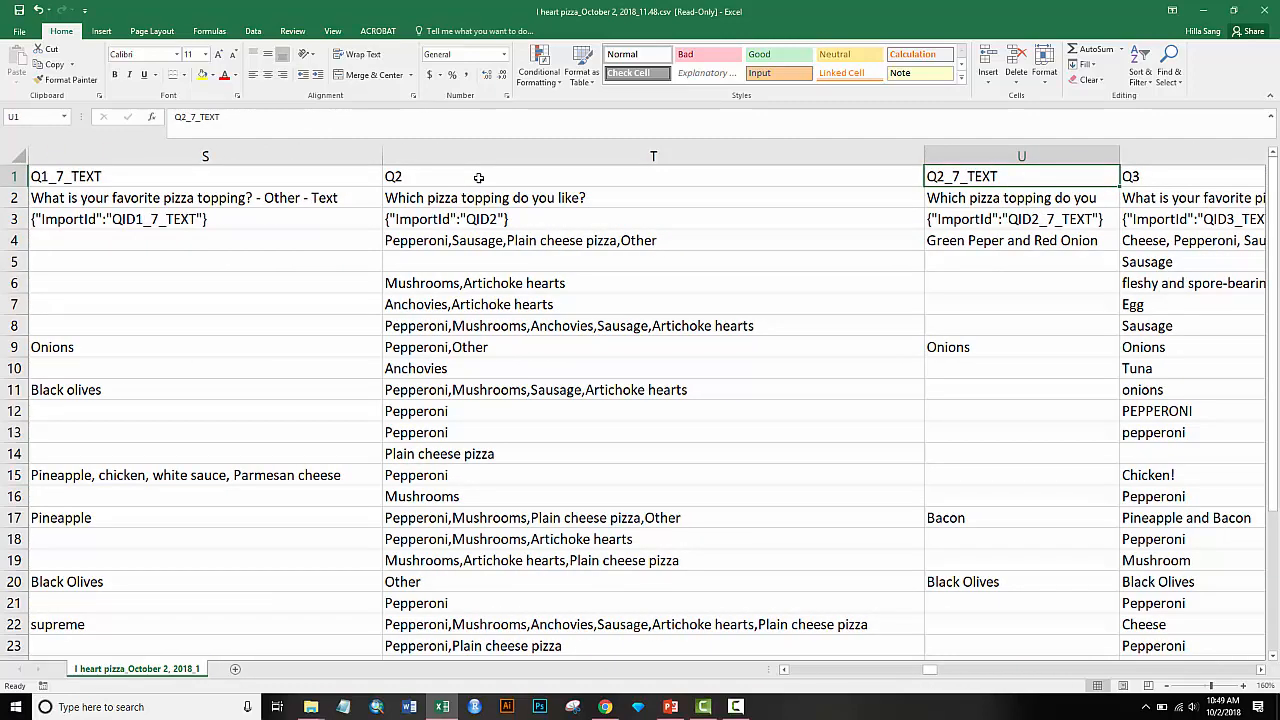
key("Left")
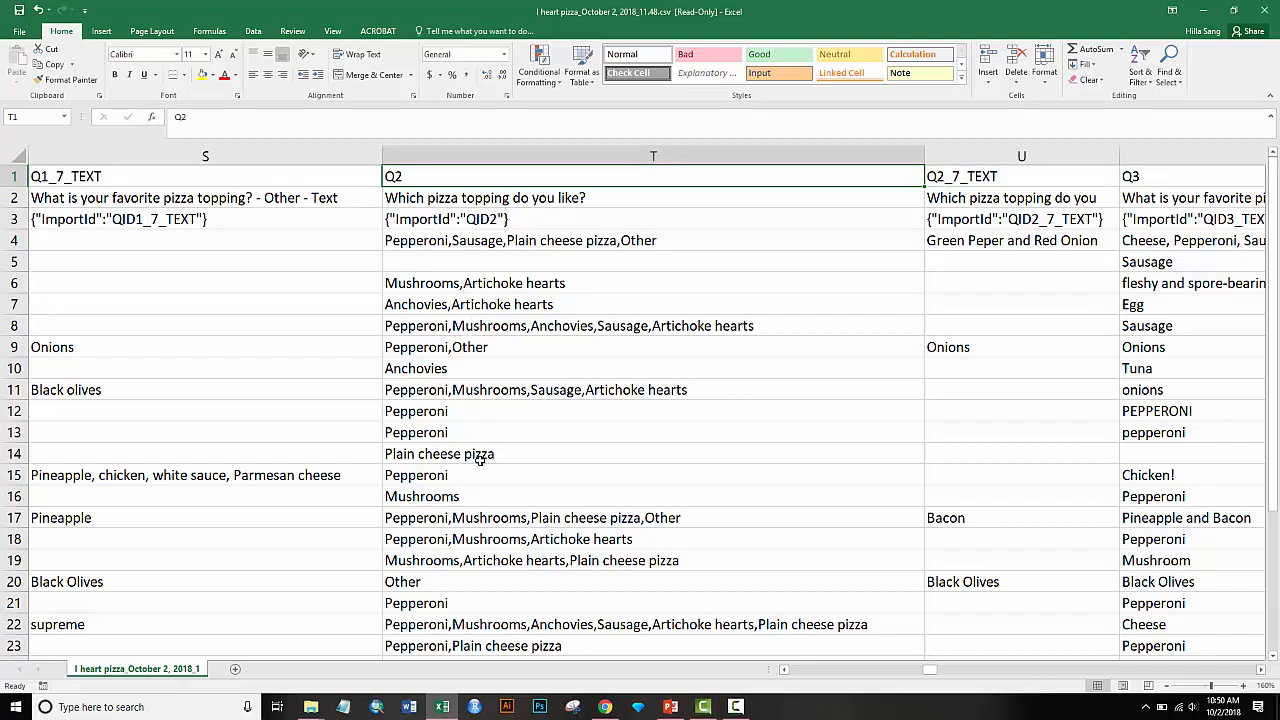
left_click(473, 283)
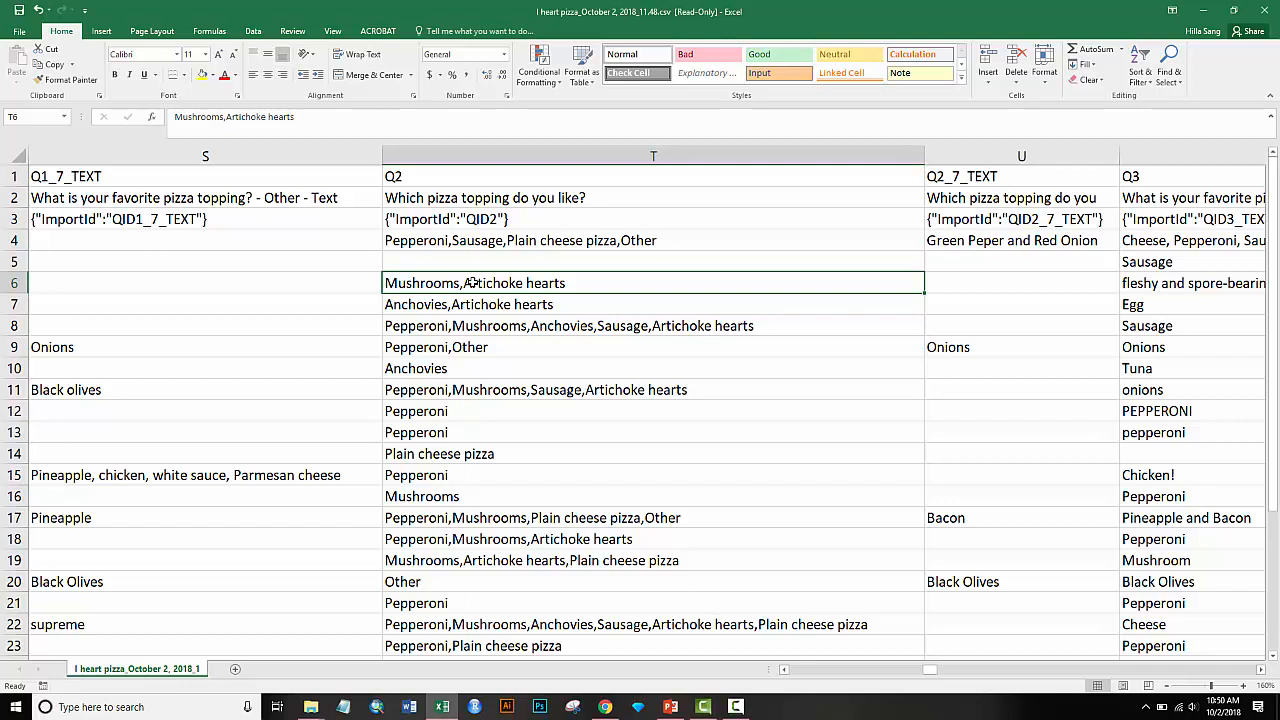
key("Up")
key("Up")
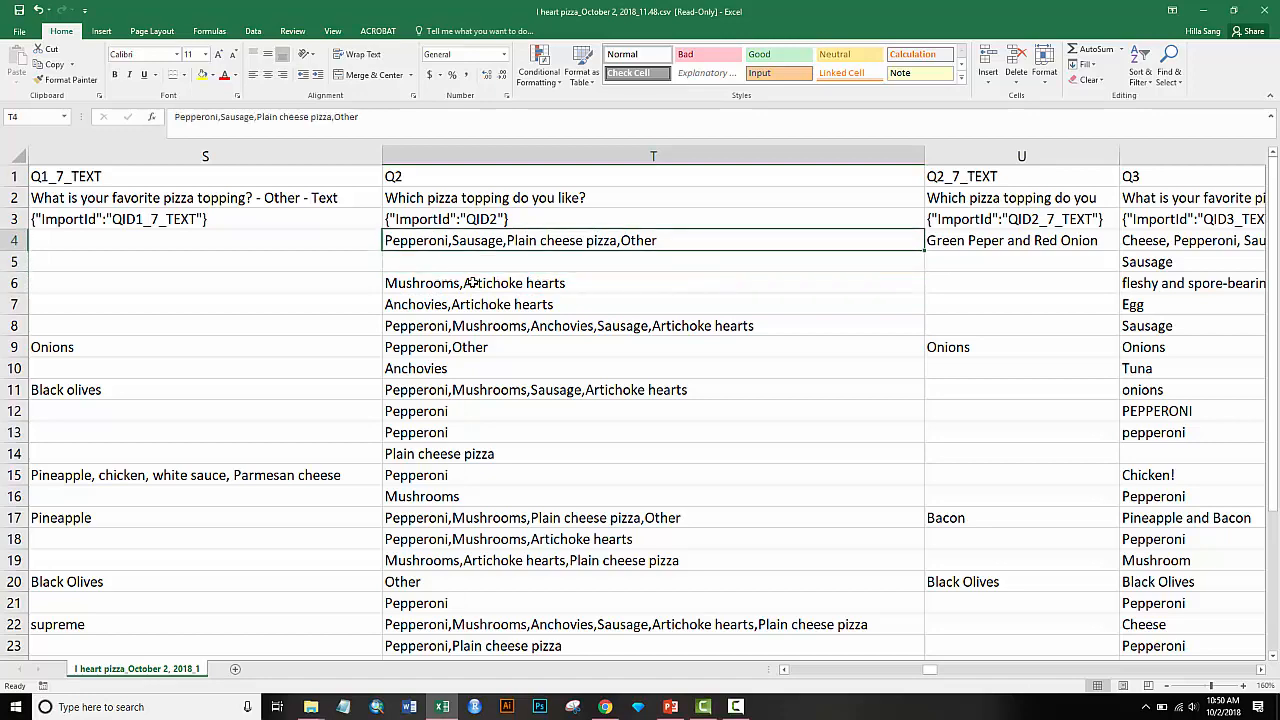
key("Left")
key("Left")
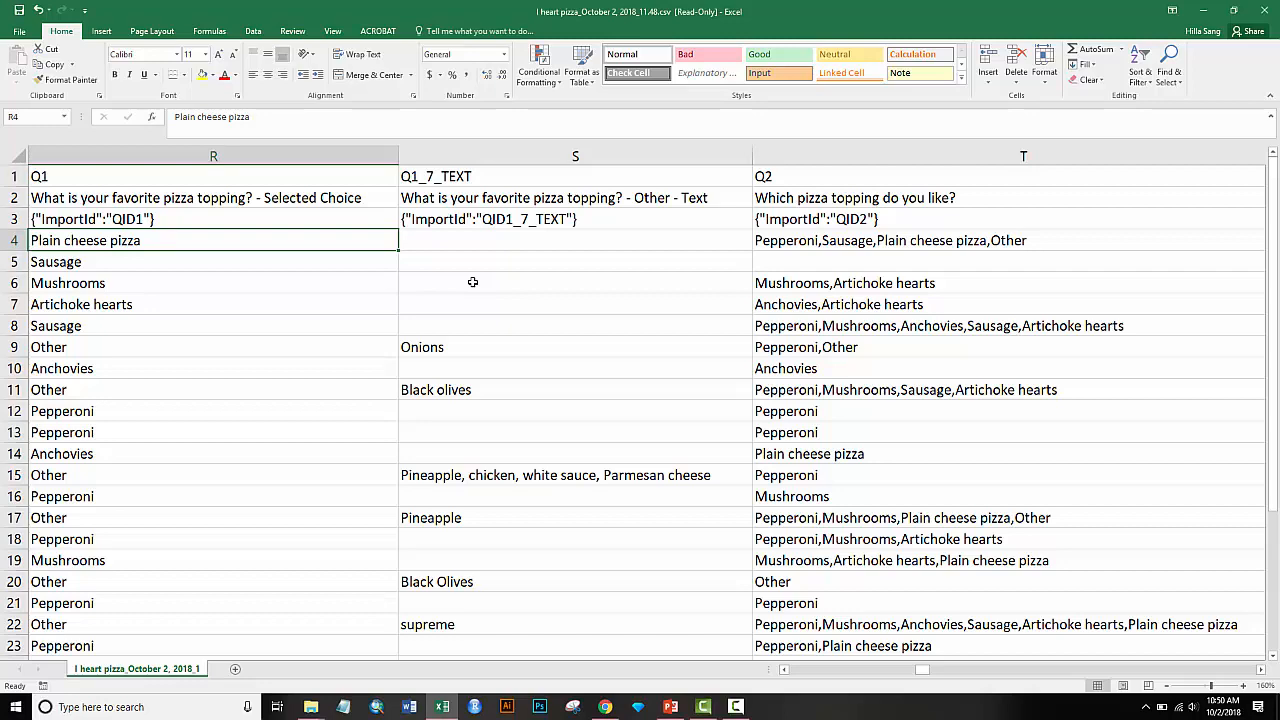
Step: Review the row 1 question headers from Q1 through Q2_7_TEXT and Q3, ending at Q4_1
key("Up")
key("Up")
key("Up")
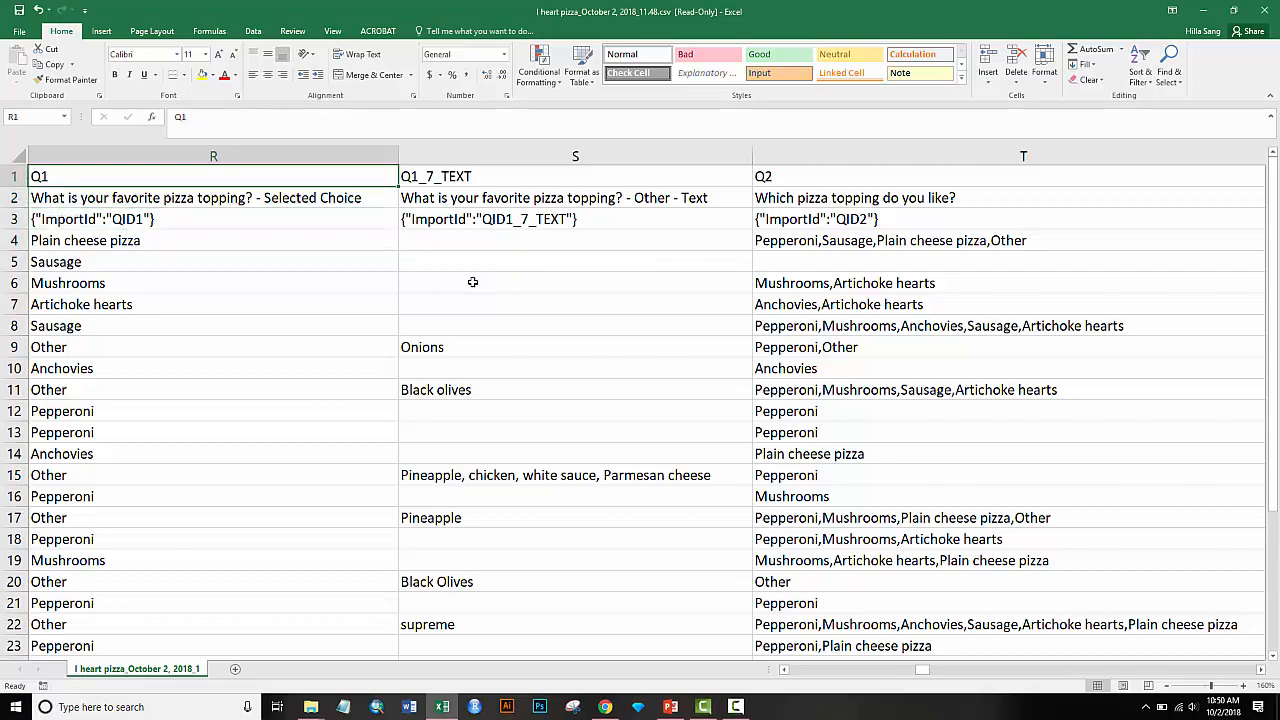
key("Right")
key("Right")
key("Right")
key("Right")
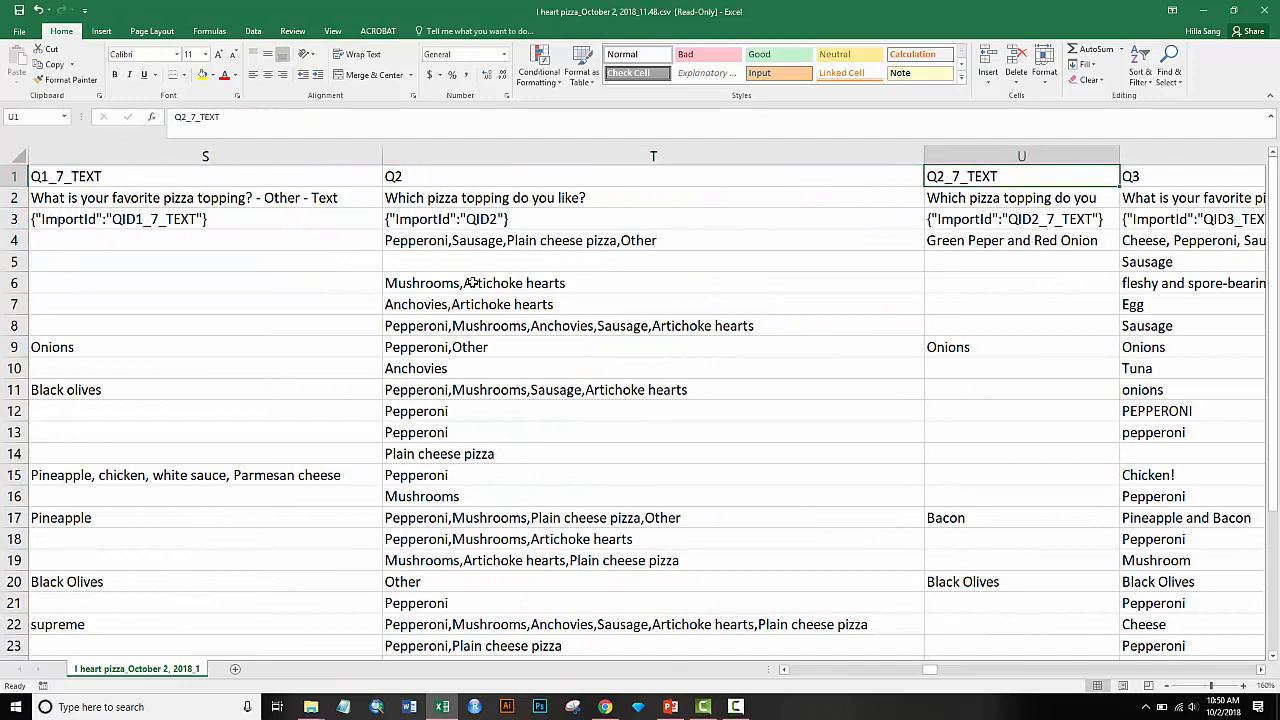
key("Right")
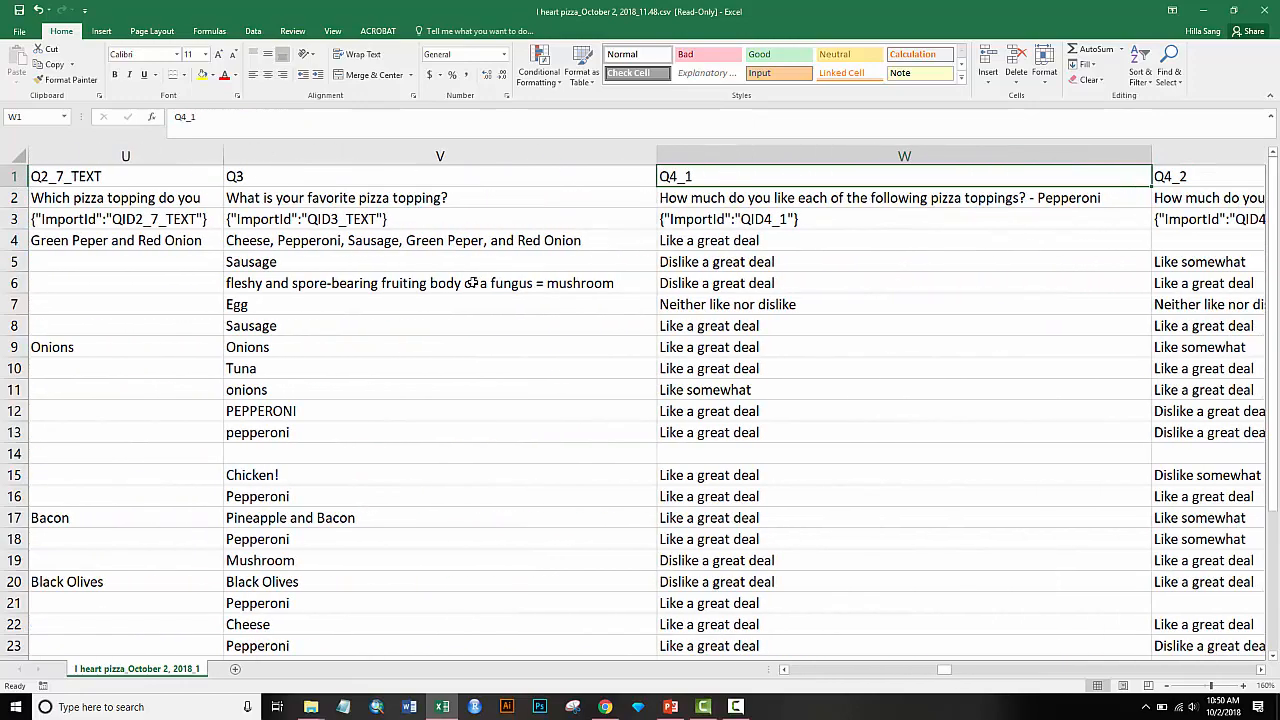
Step: Compare the Q4 topping rating columns from Q4_1 for Pepperoni through Q4_5, ending on Q4_4 for Sausage
key("Right")
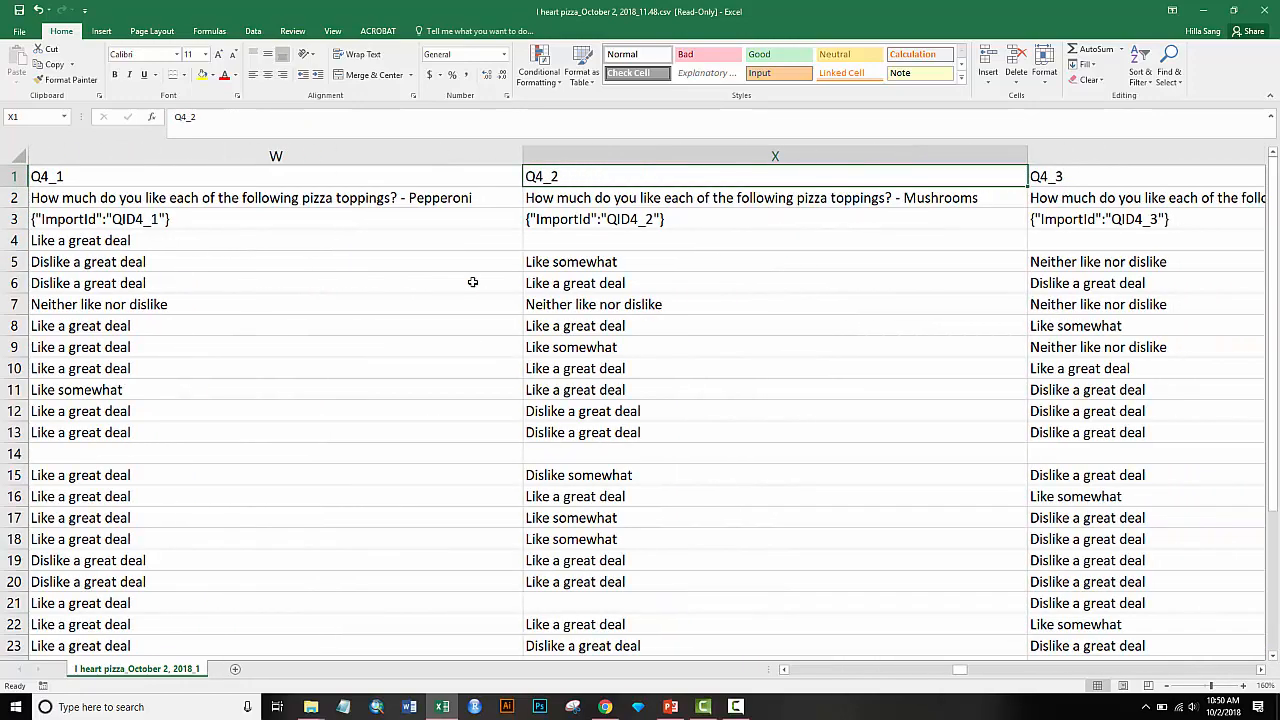
key("alt")
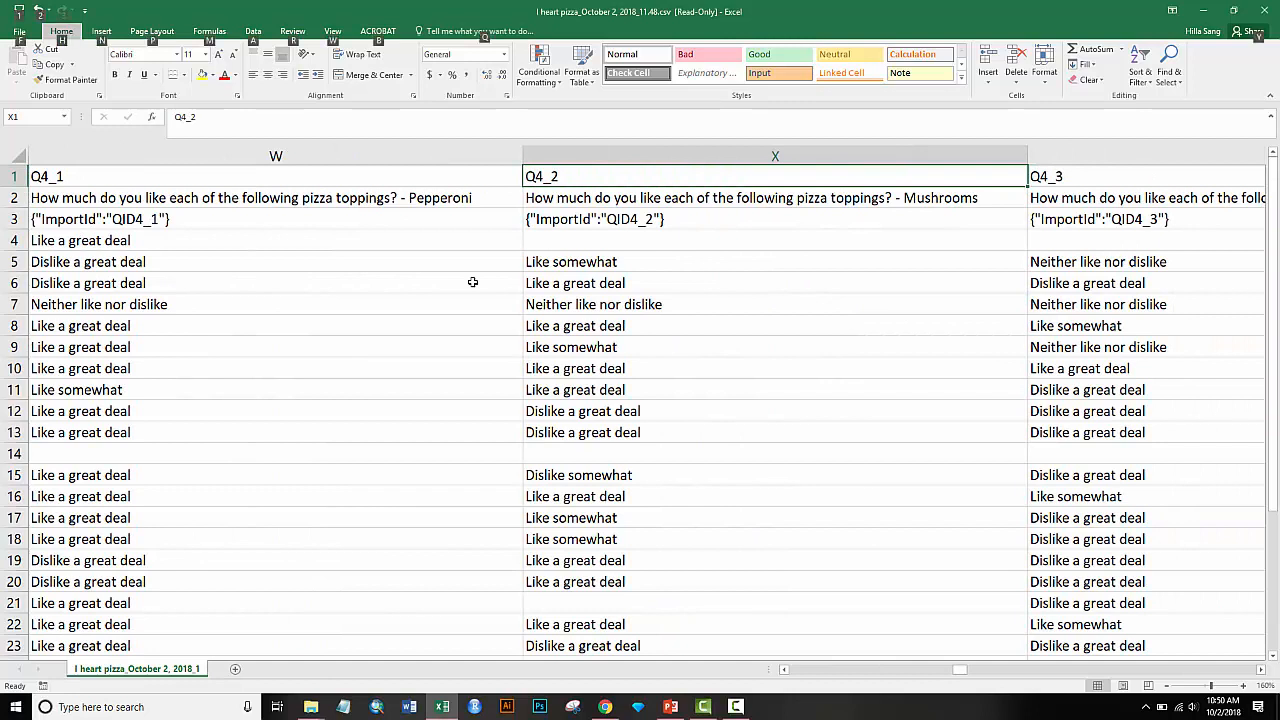
key("Escape")
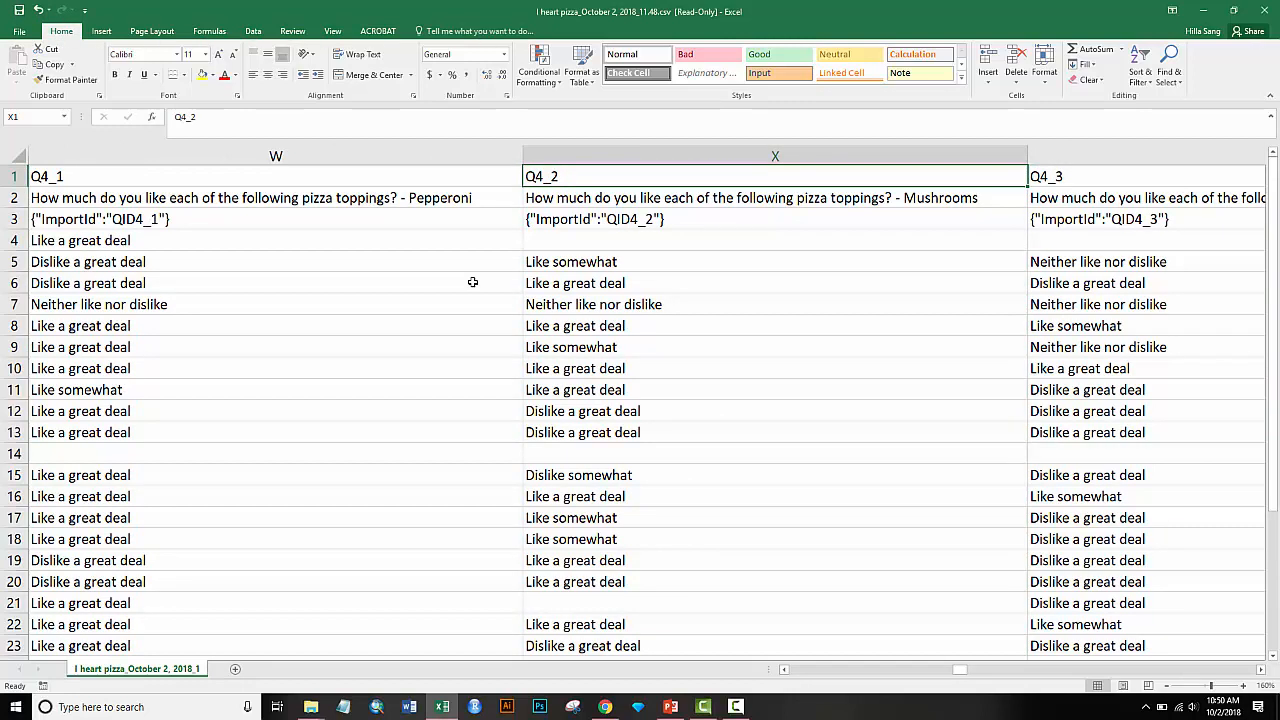
key("Left")
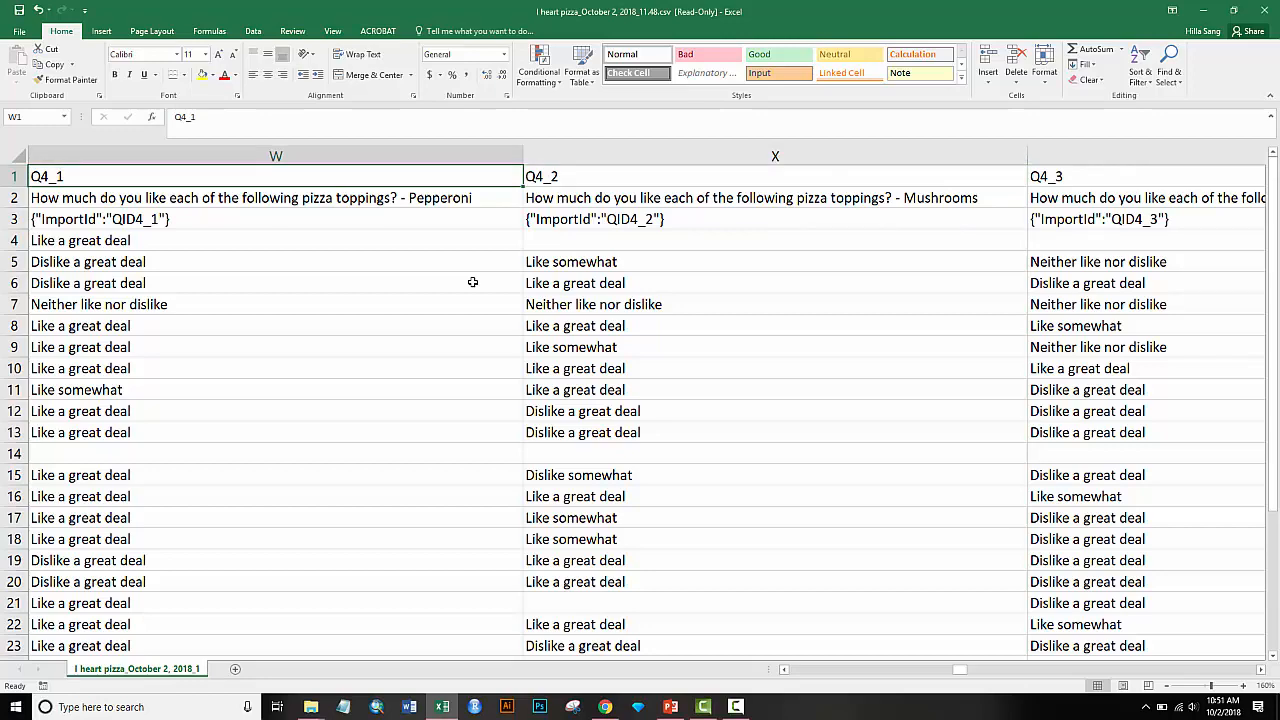
key("Right")
key("Right")
key("Right")
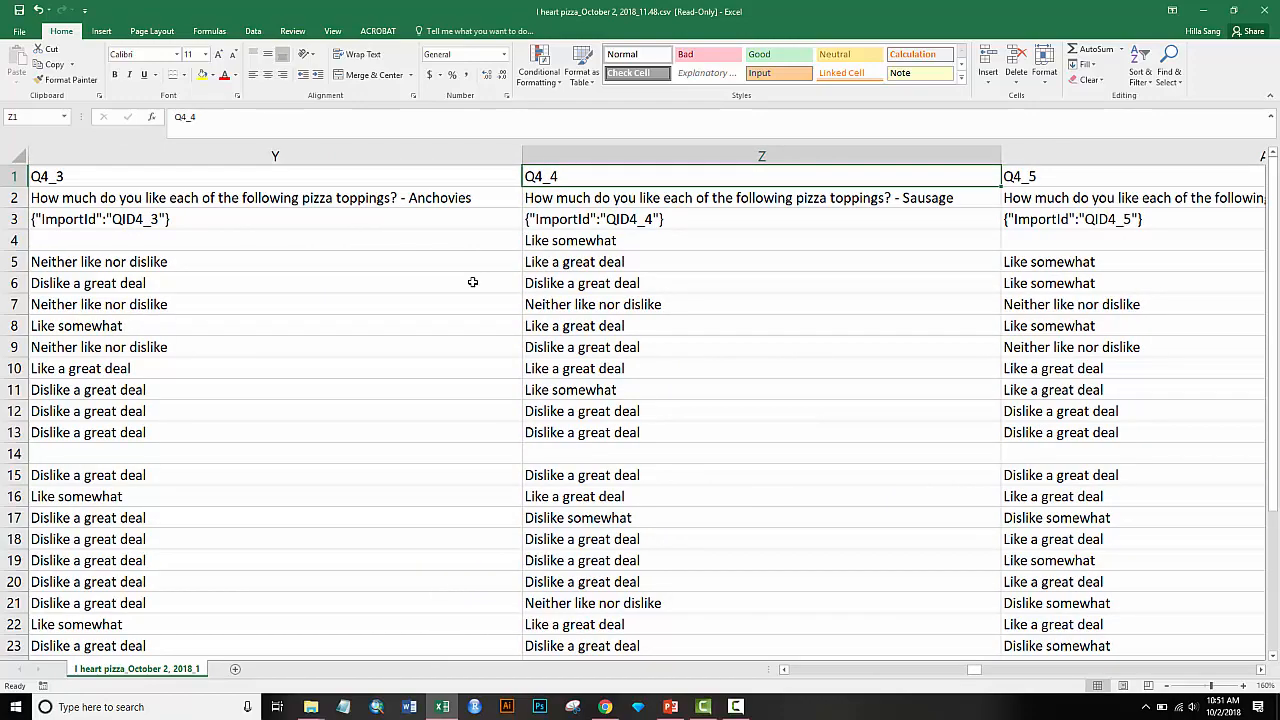
key("Right")
key("Left")
key("Left")
key("Left")
key("Left")
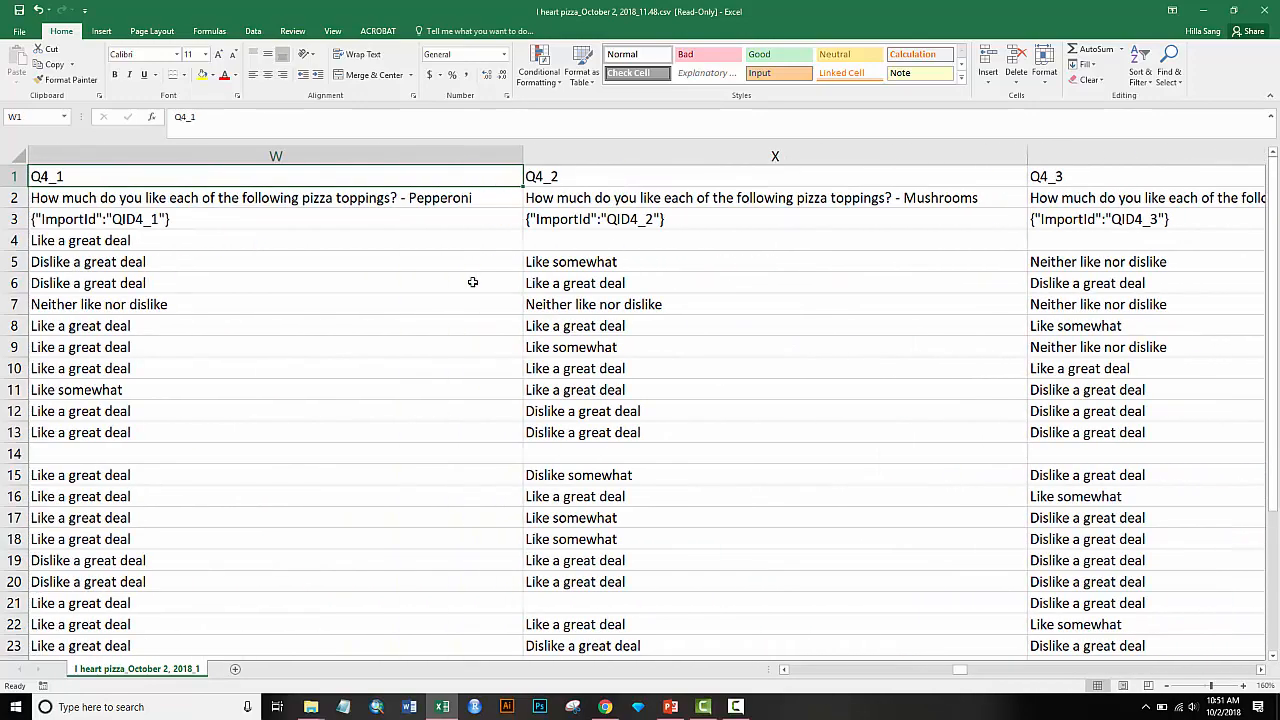
key("Right")
key("Right")
key("Right")
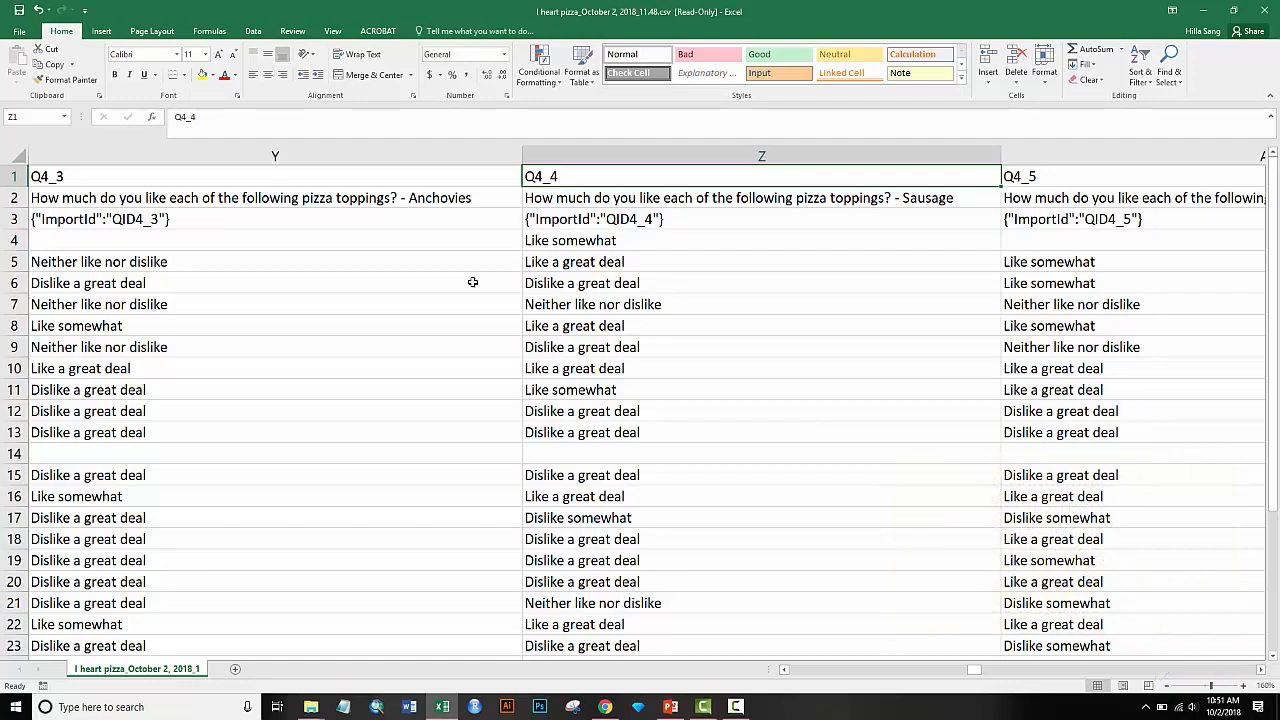
Step: Switch to Qualtrics, dismiss the downloads list, and check the CSV export's numeric values and choice text options without downloading
key("alt+Tab")
key("alt+Tab")
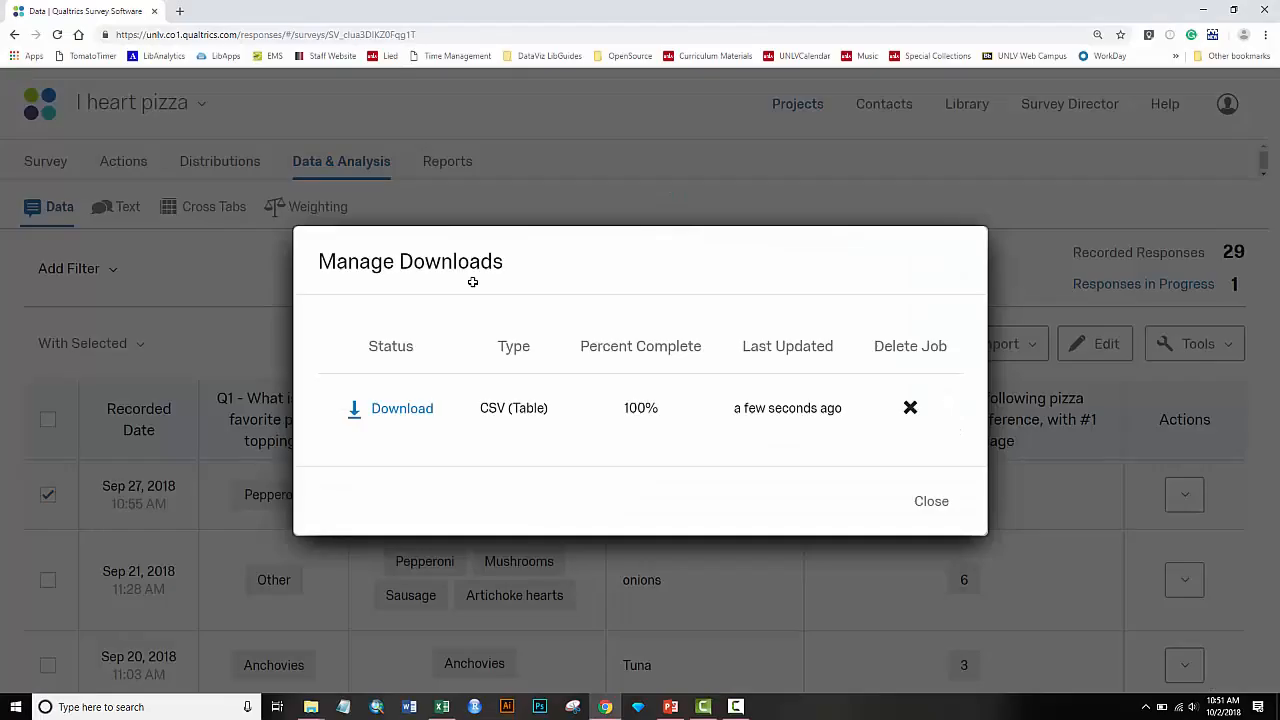
left_click(931, 501)
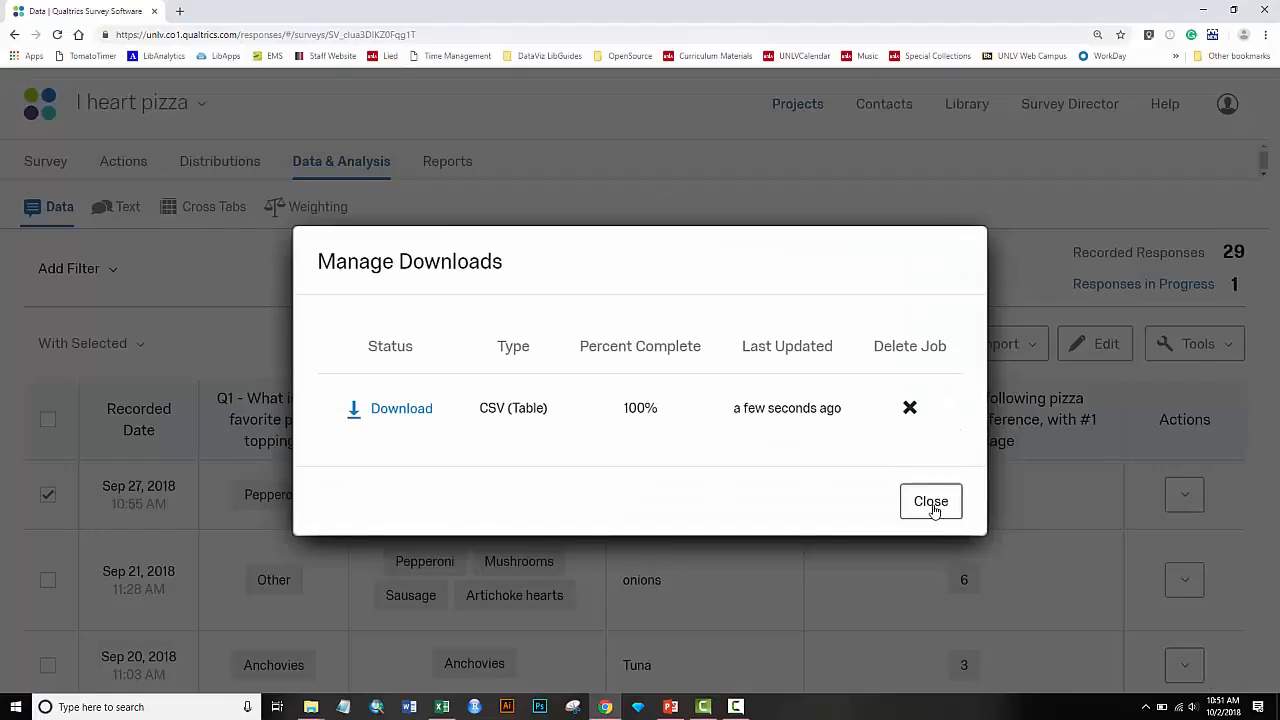
left_click(978, 346)
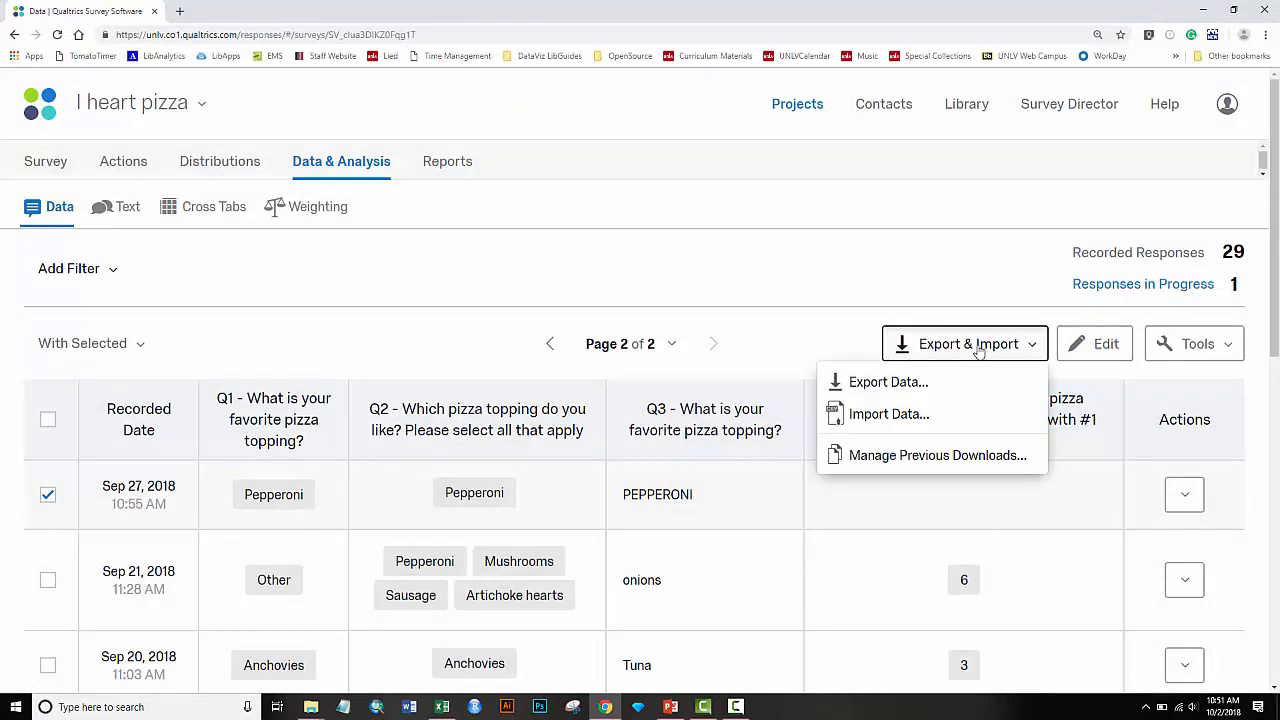
left_click(905, 382)
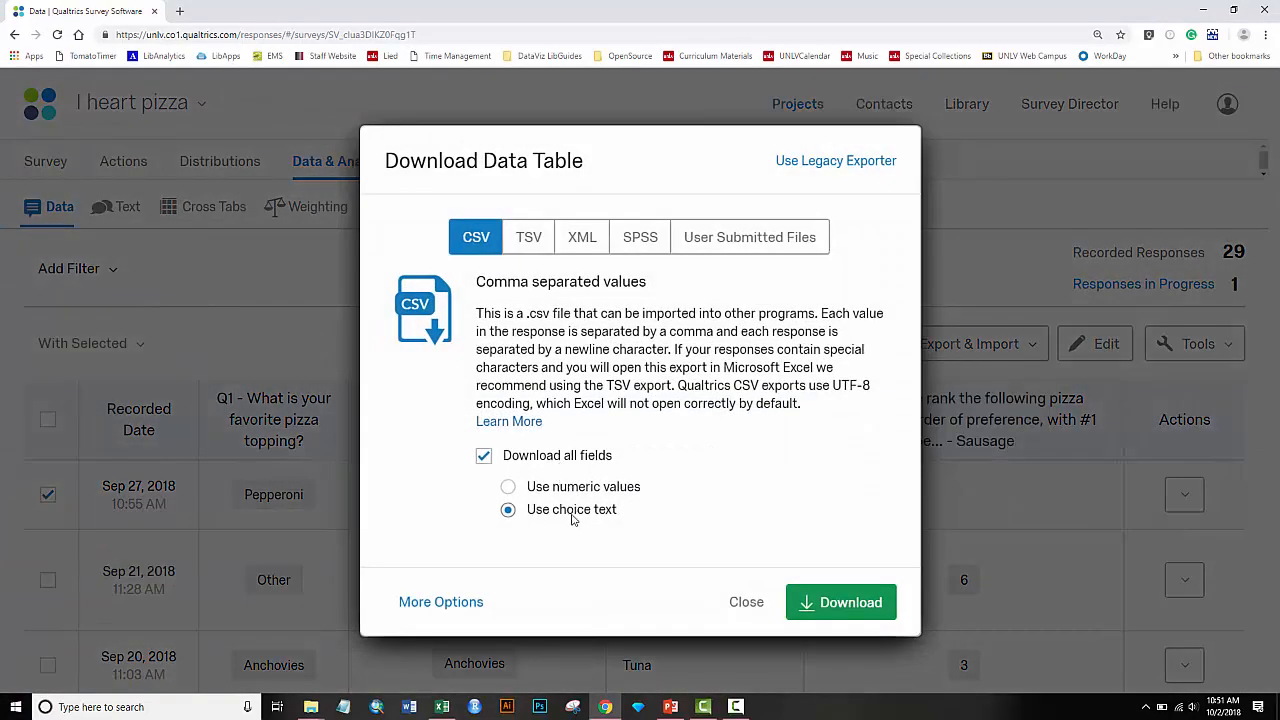
left_click(738, 604)
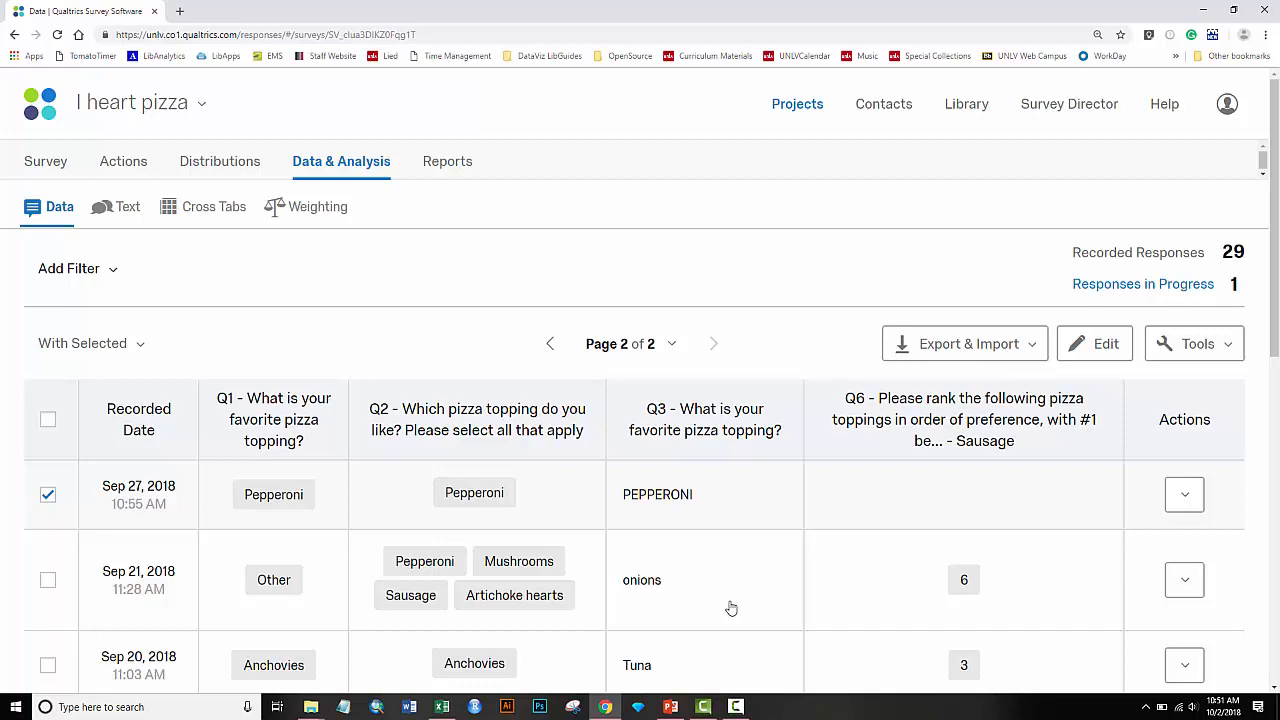
Step: Return to the exported CSV in Excel and review the Q4 rating columns from Q4_5 for Artichoke hearts through Q4_7_TEXT
key("alt+Tab")
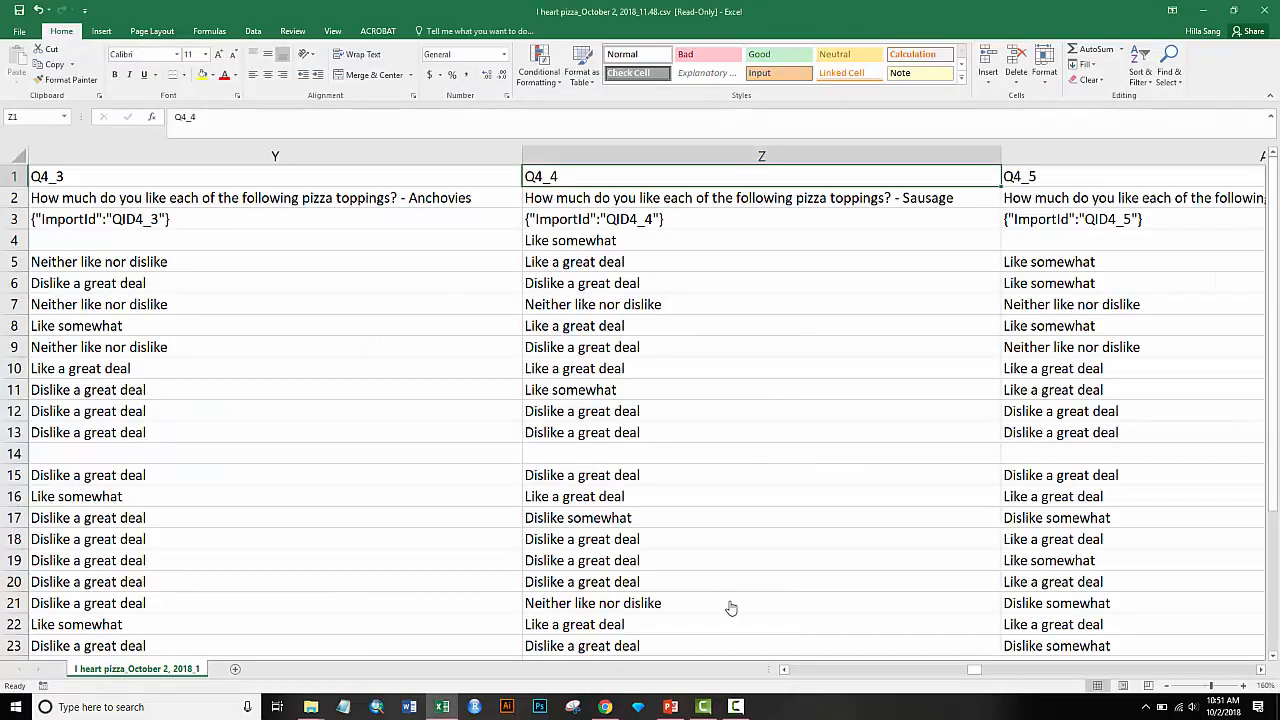
key("Right")
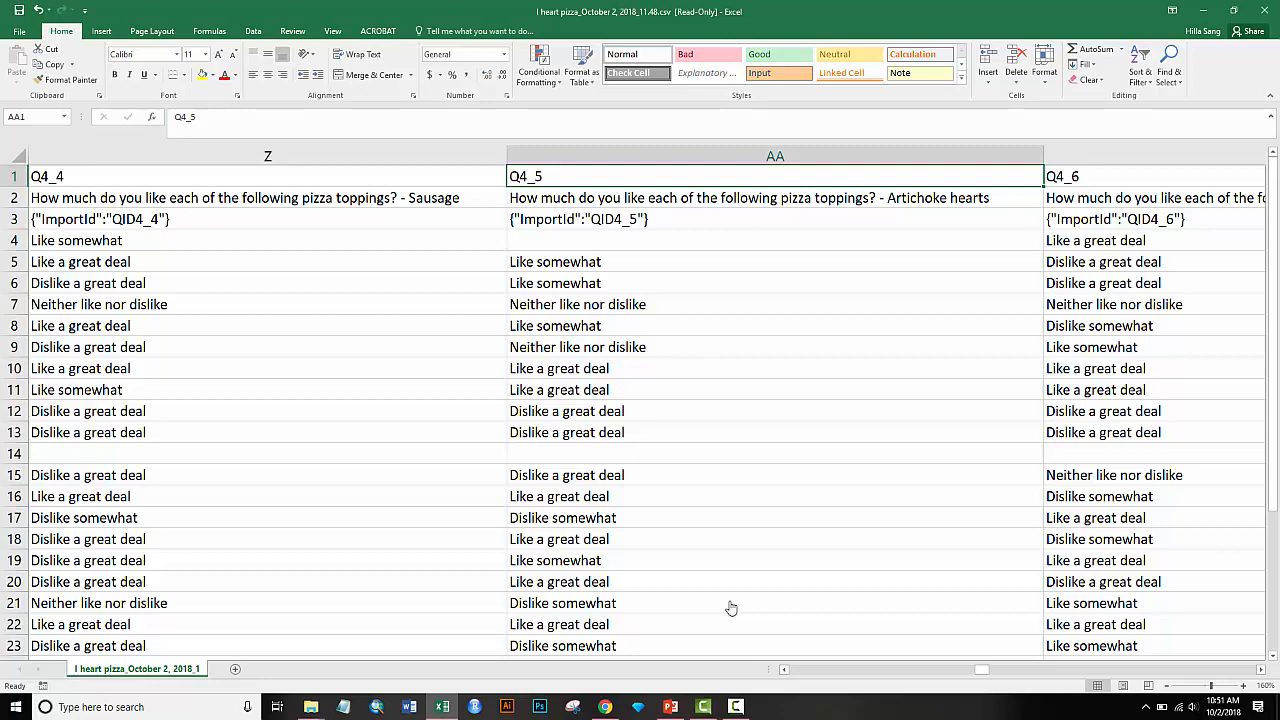
key("Right")
key("Right")
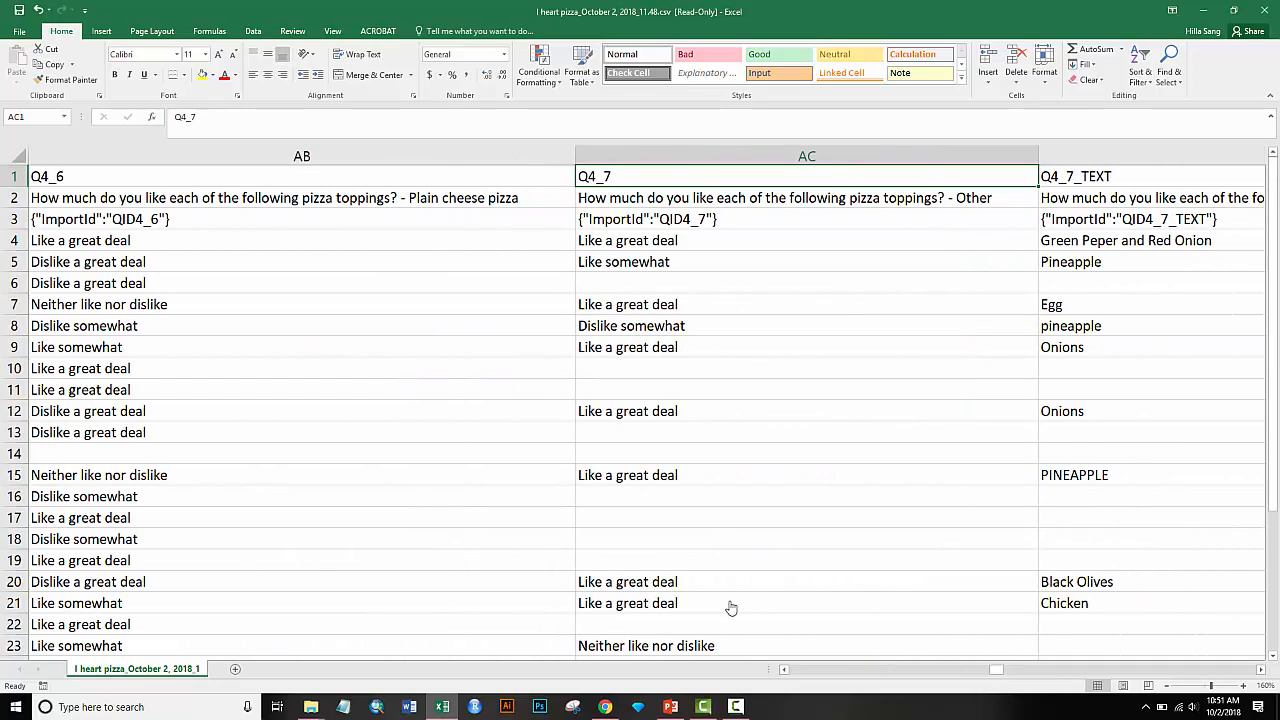
key("Right")
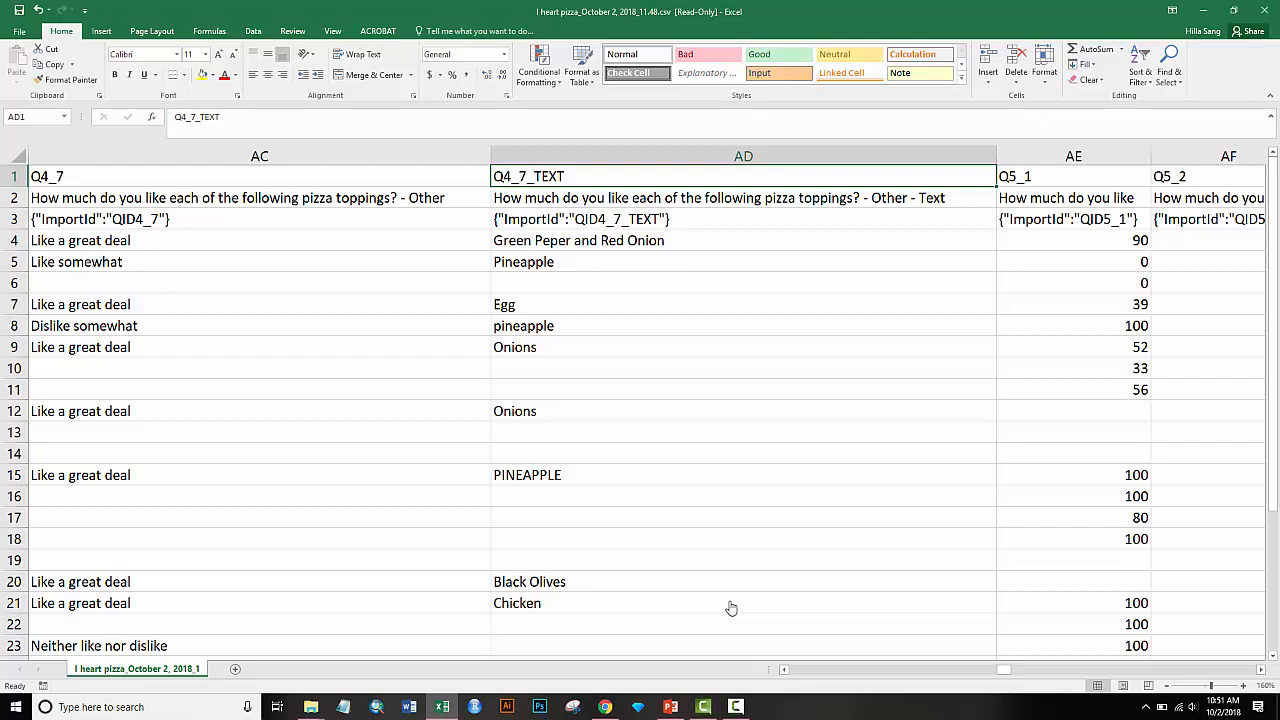
Step: Examine the Q5_1 column, including its header, question text and import ID rows, alongside the neighbouring Q5 columns
key("Right")
key("Right")
key("Right")
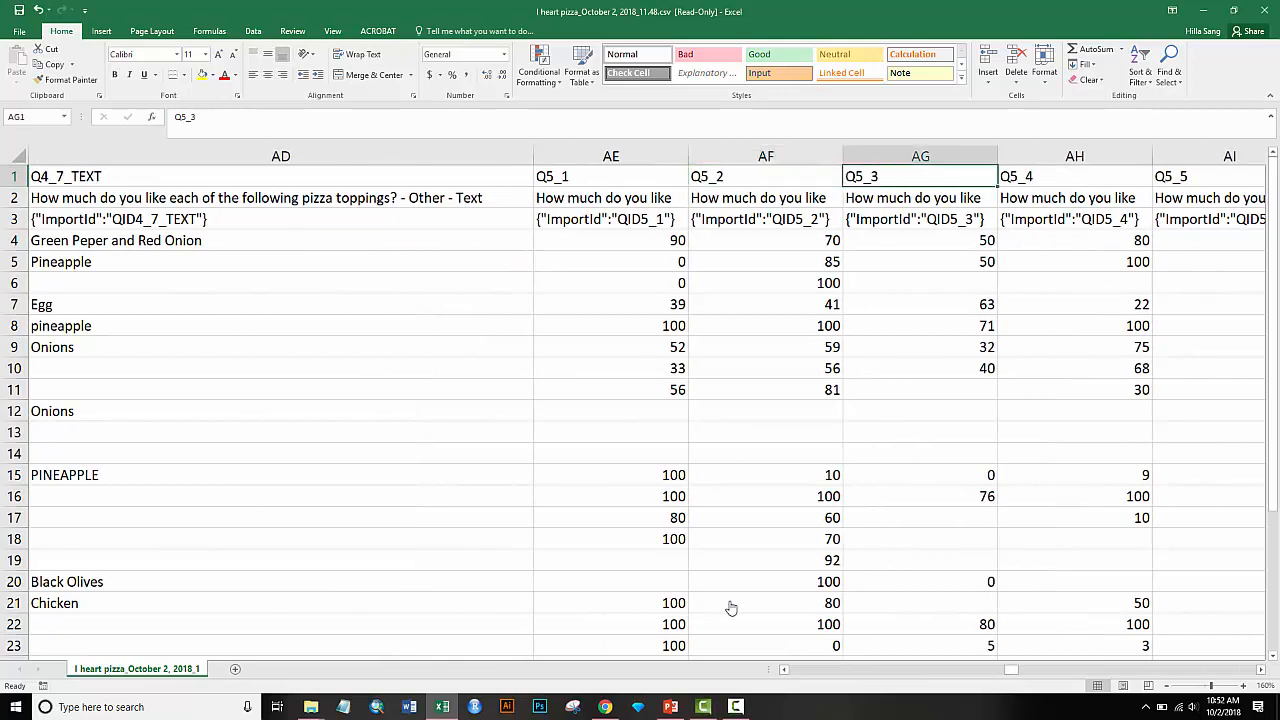
key("Left")
key("Left")
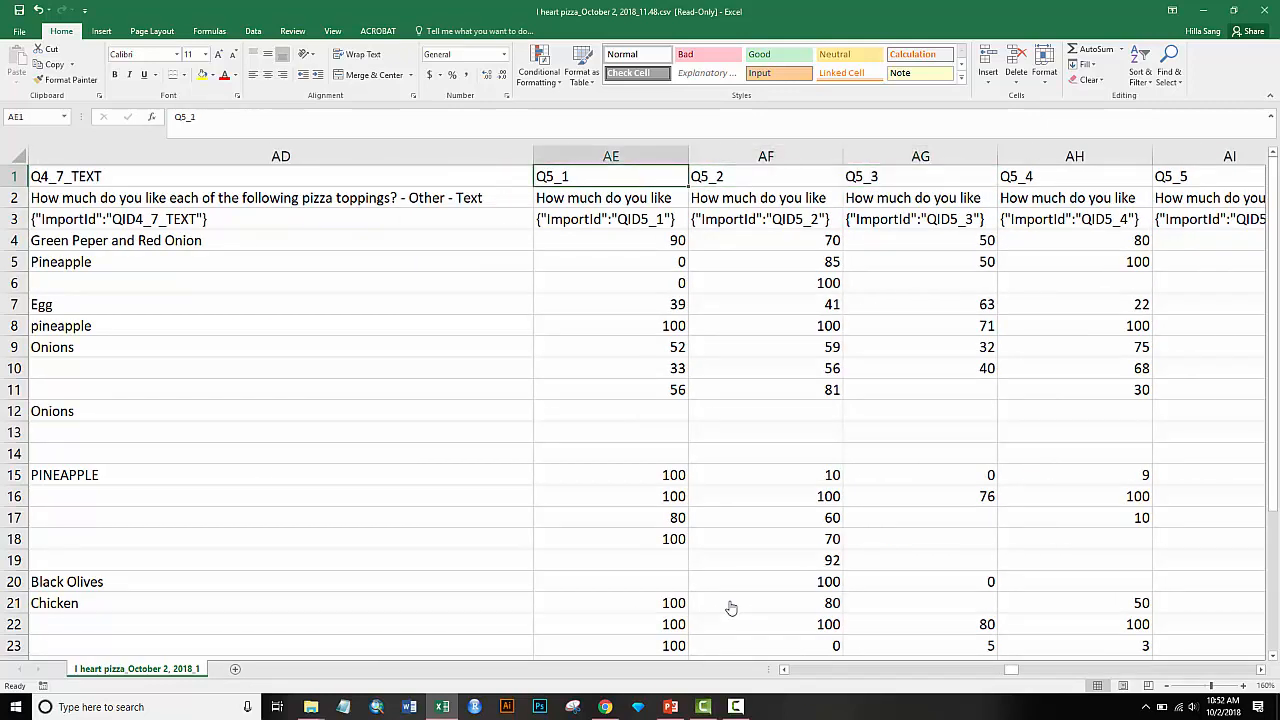
key("Down")
key("Down")
key("Down")
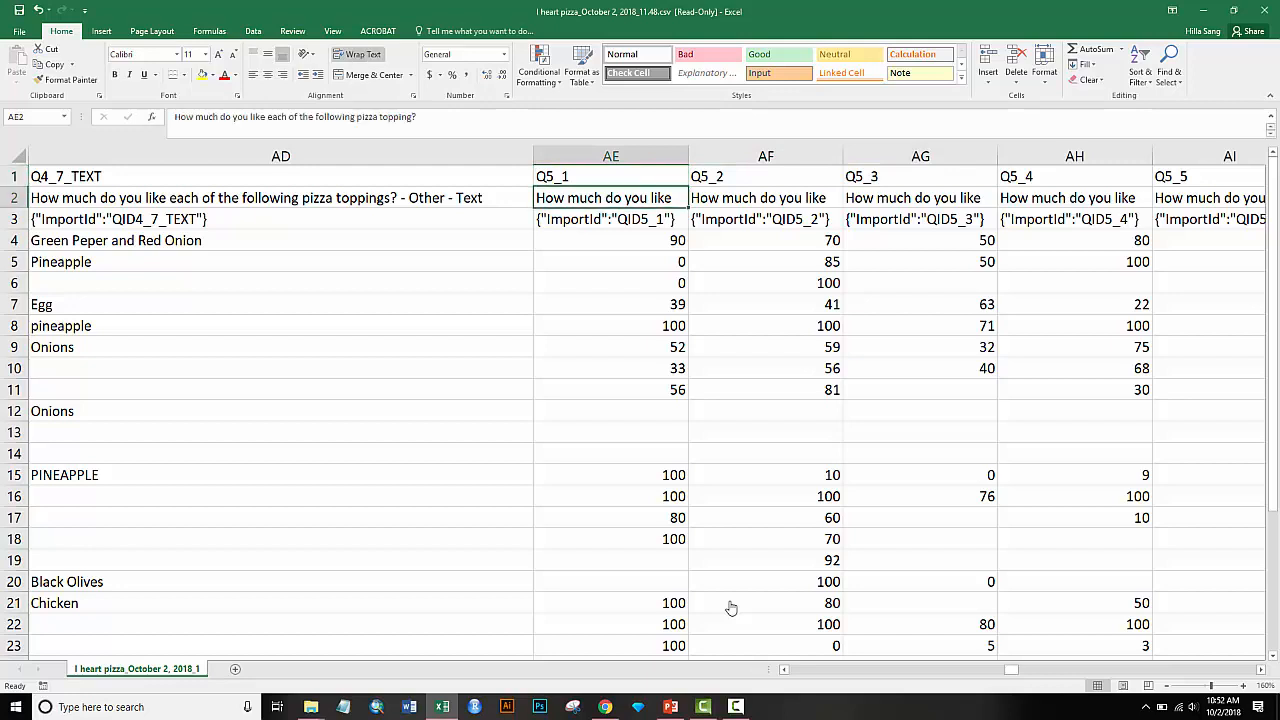
key("Up")
key("Up")
key("Down")
Step: Review the import ID row across the remaining Q5 columns, ending at Q5_7_TEXT
key("Right")
key("Right")
key("Right")
key("Right")
key("Right")
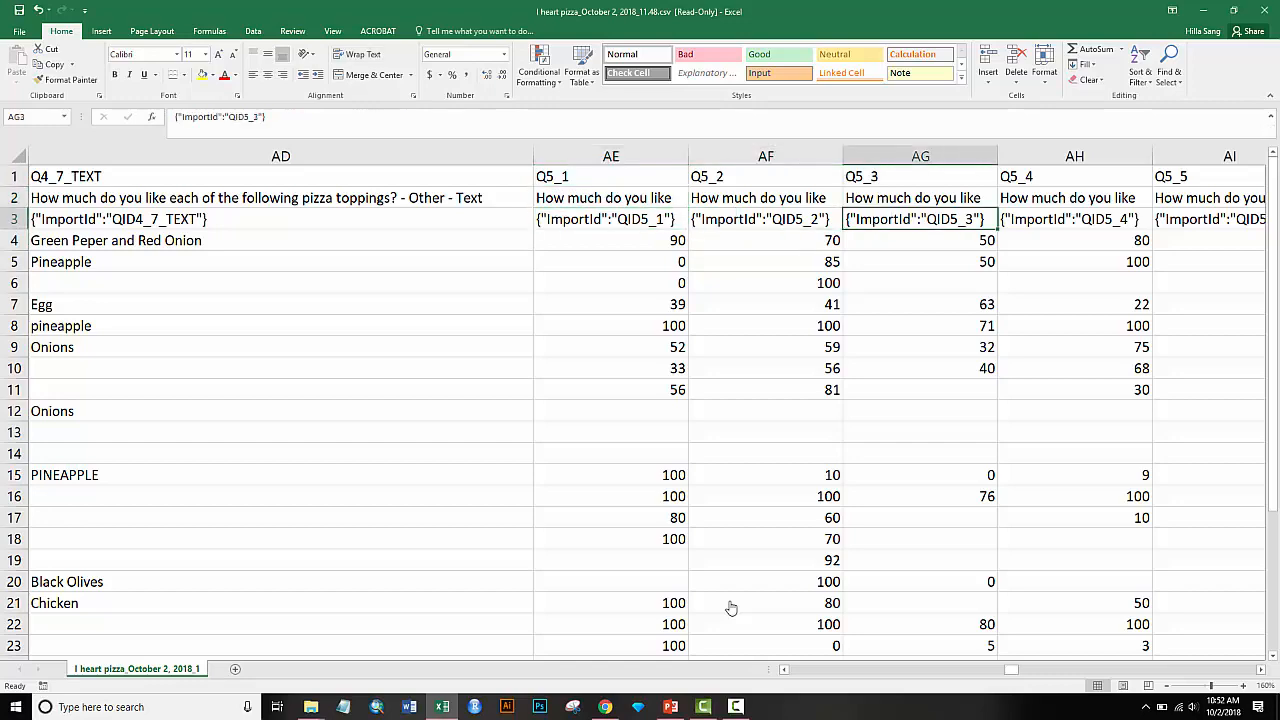
key("Right")
key("Right")
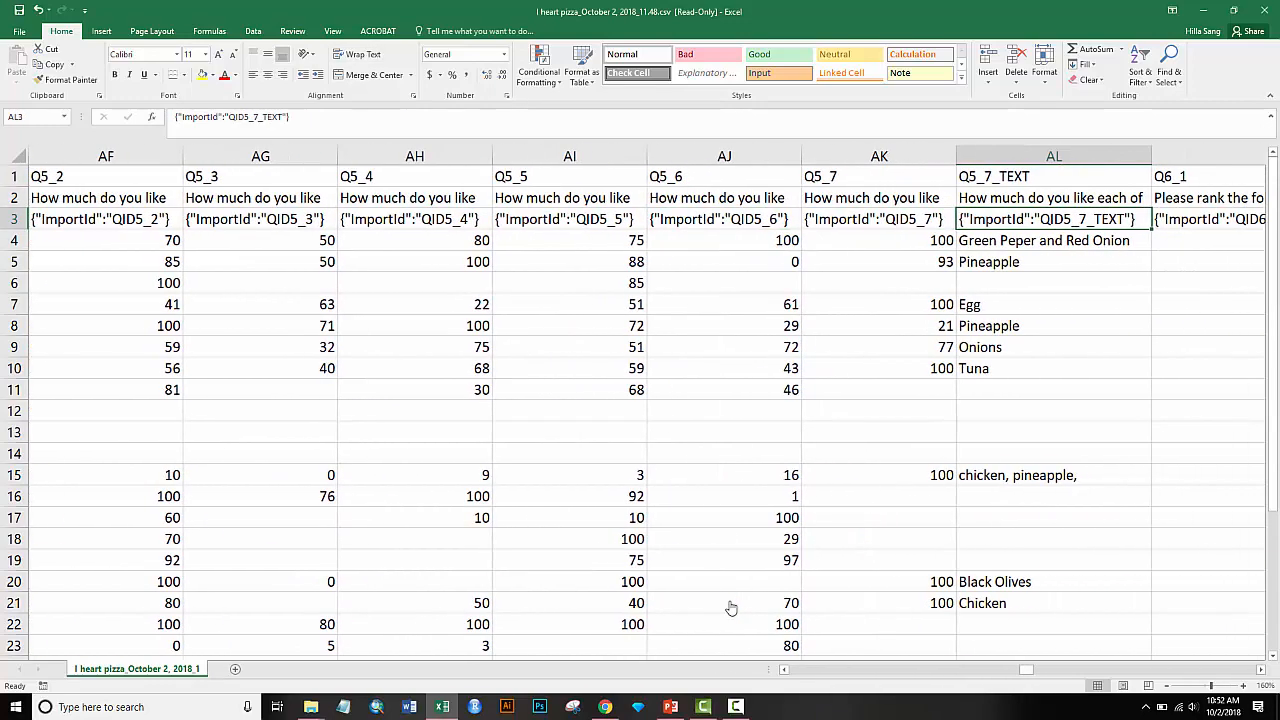
Step: Review the Q6 topping ranking columns from Q6_1 for Pepperoni through Q6_5 for Artichoke hearts
key("Right")
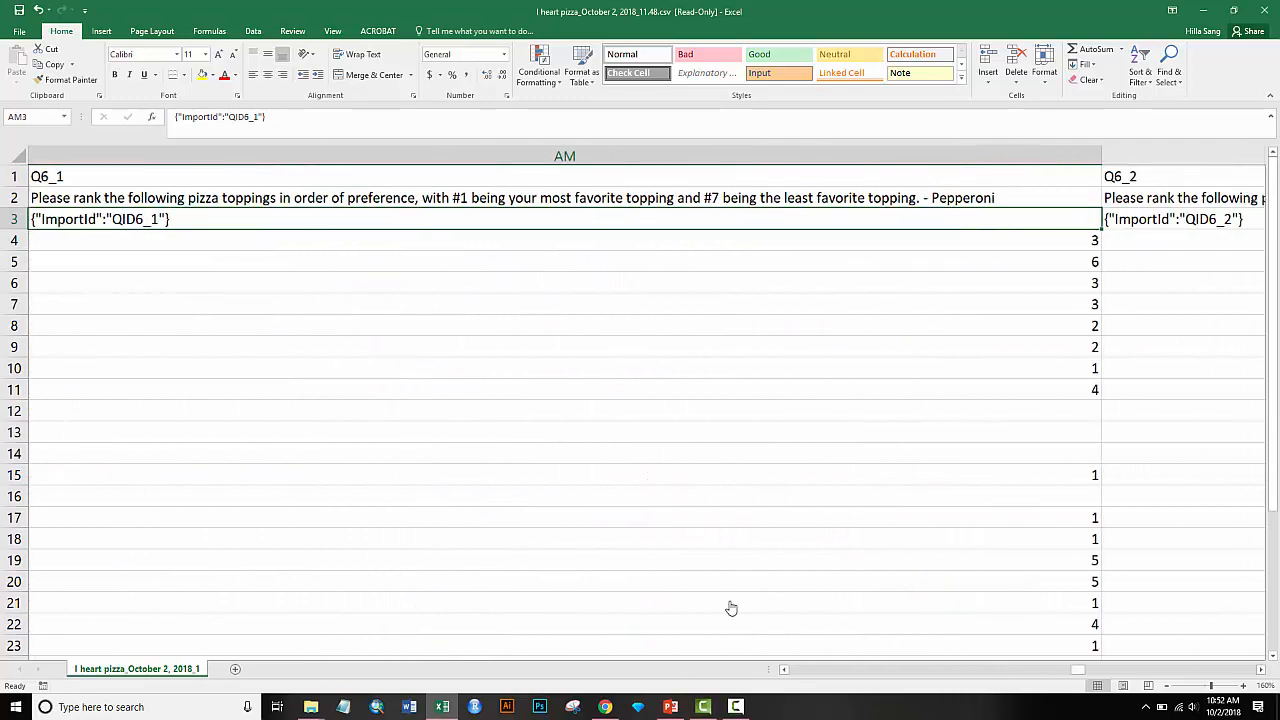
key("Right")
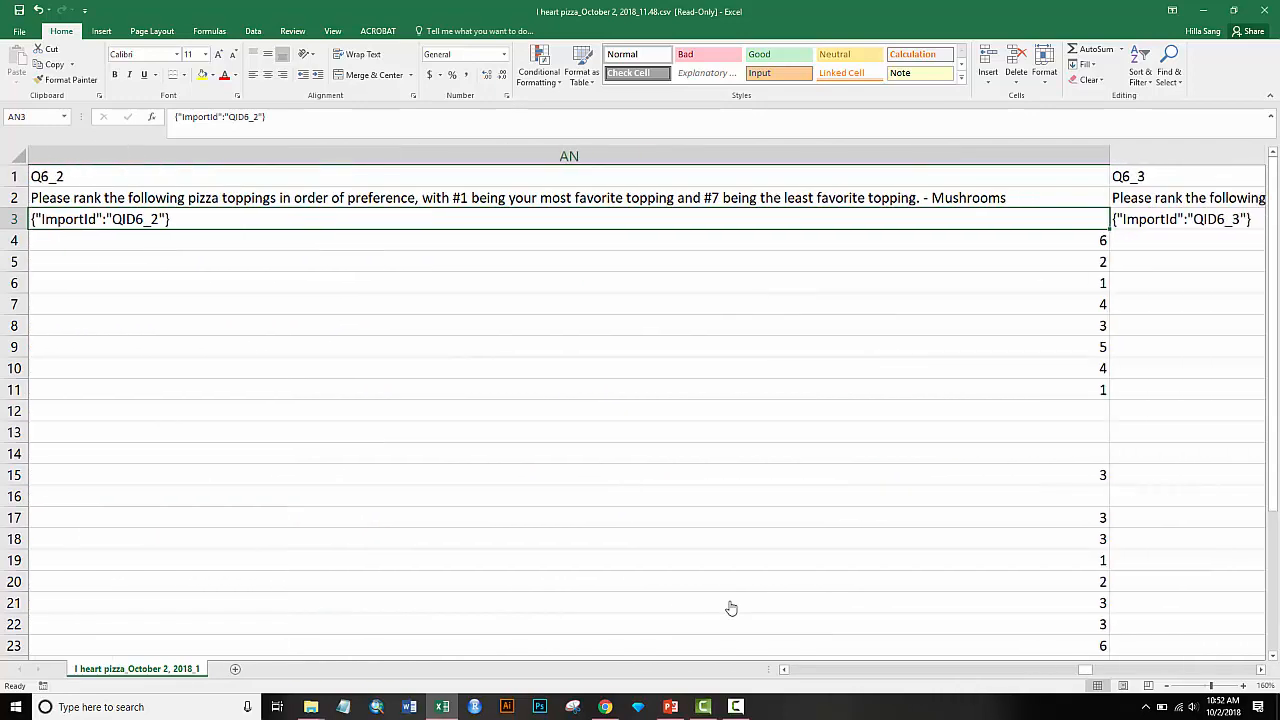
key("Right")
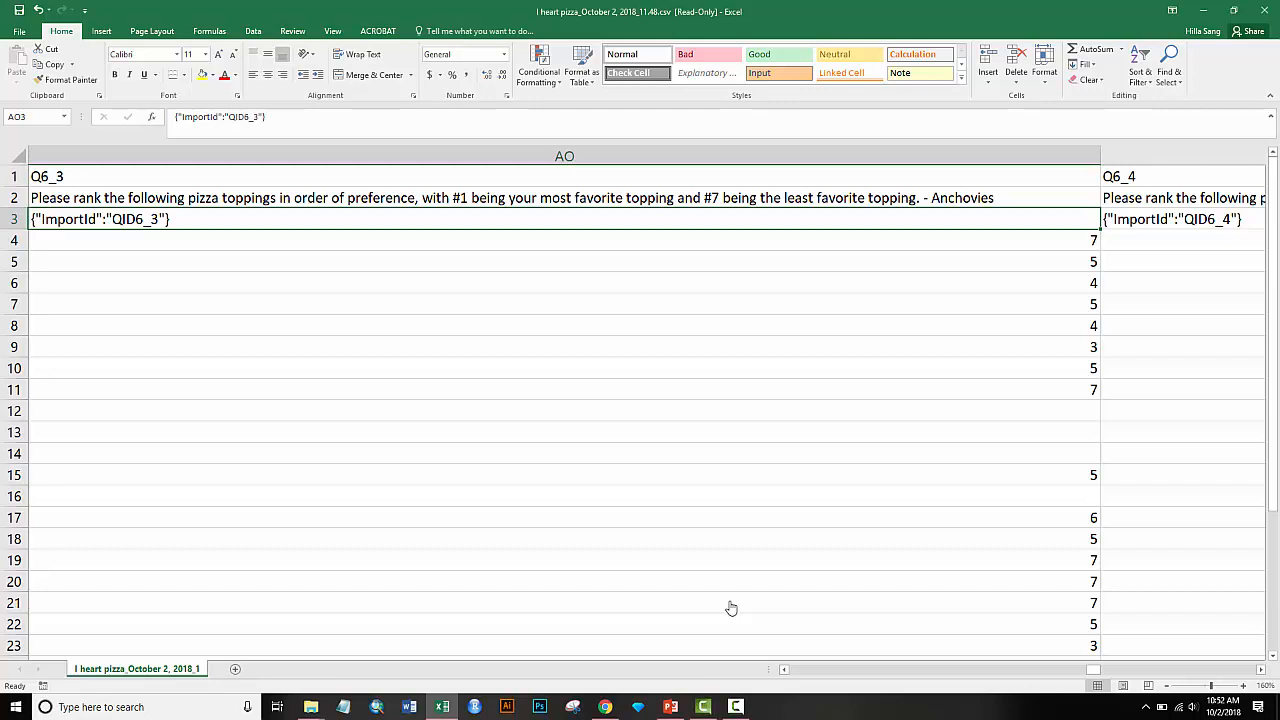
key("Right")
key("Right")
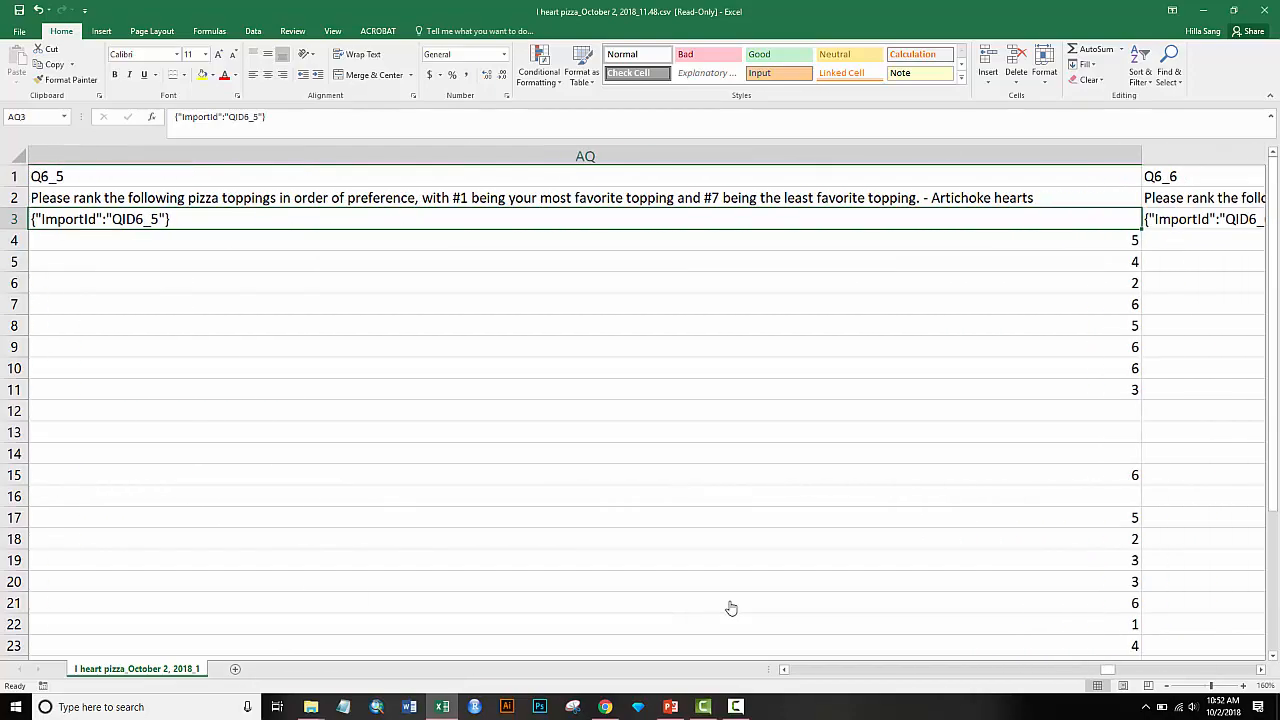
Step: Look through the remaining Q6 columns and the Q7#1 columns, ending on the question text of Q7#2_2 for Mushrooms
key("Right")
key("Right")
key("Right")
key("Right")
key("Right")
key("Right")
key("Right")
key("Right")
key("Right")
key("Right")
key("Right")
key("Right")
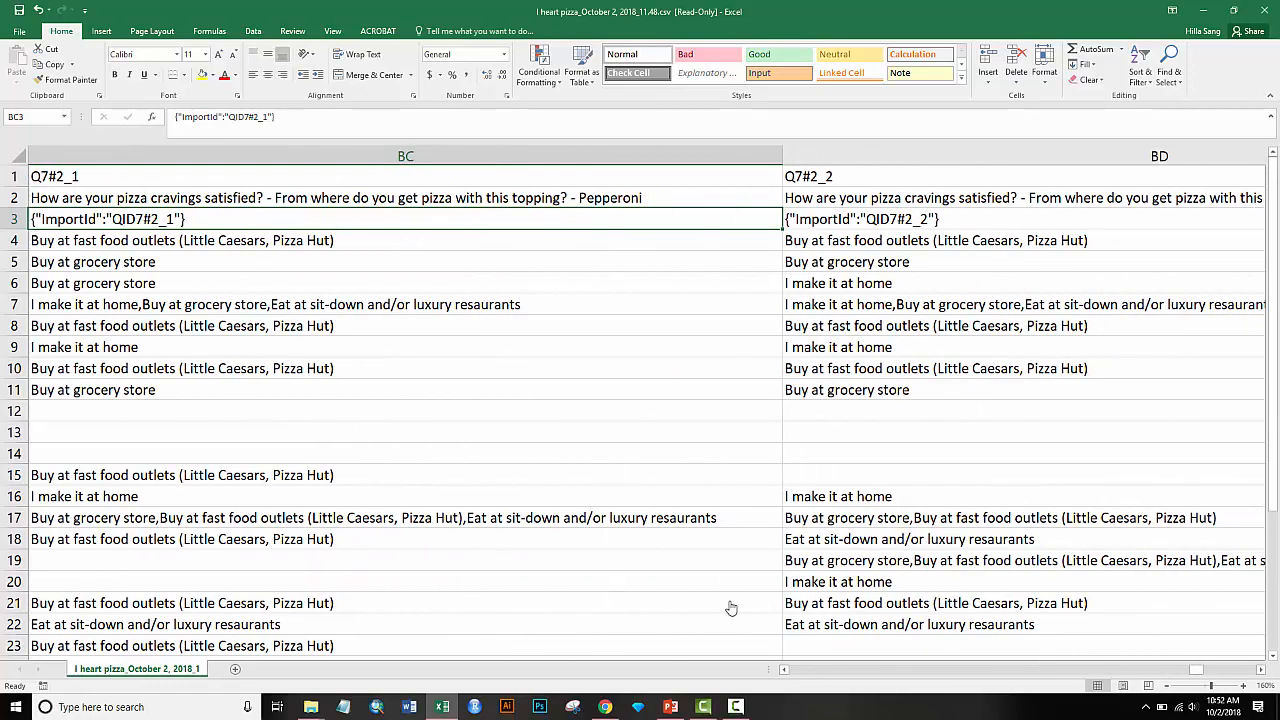
key("Right")
key("Up")
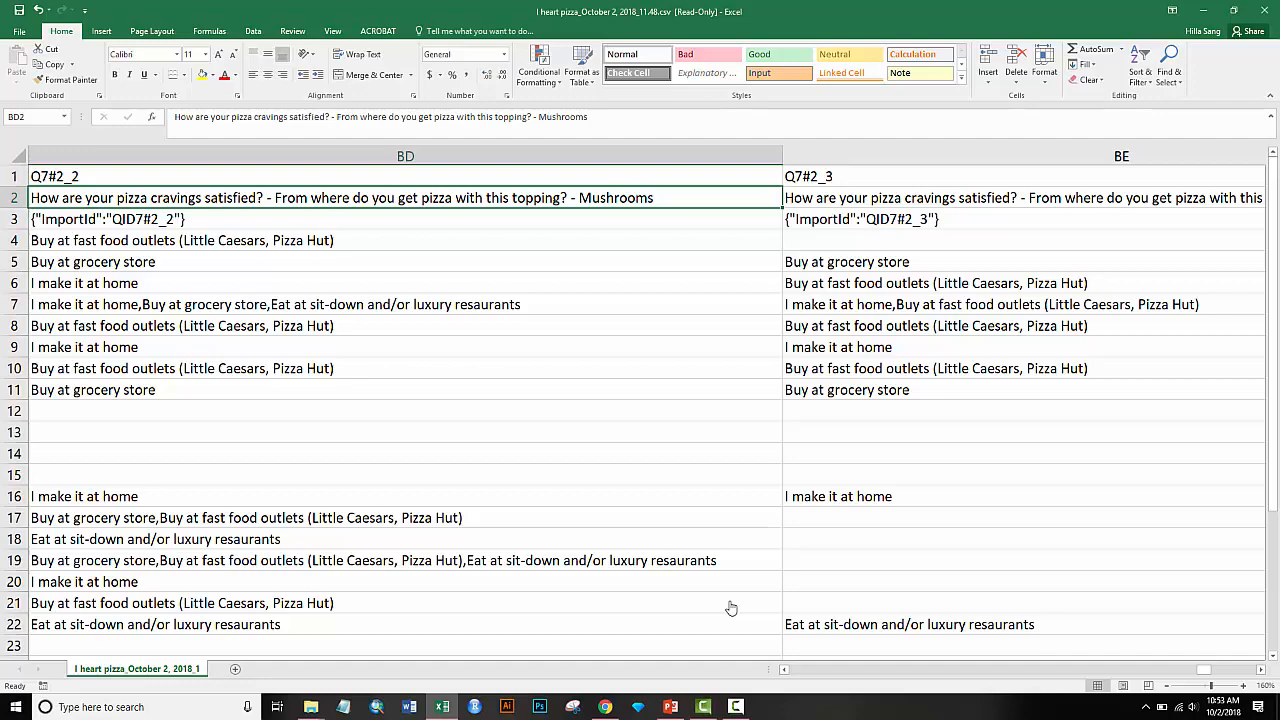
Step: Compare the question text of the Q7#1_7 topping frequency column with that of the Q7#2_1 pizza source column
key("Left")
key("Left")
key("Down")
key("Left")
key("Left")
key("Right")
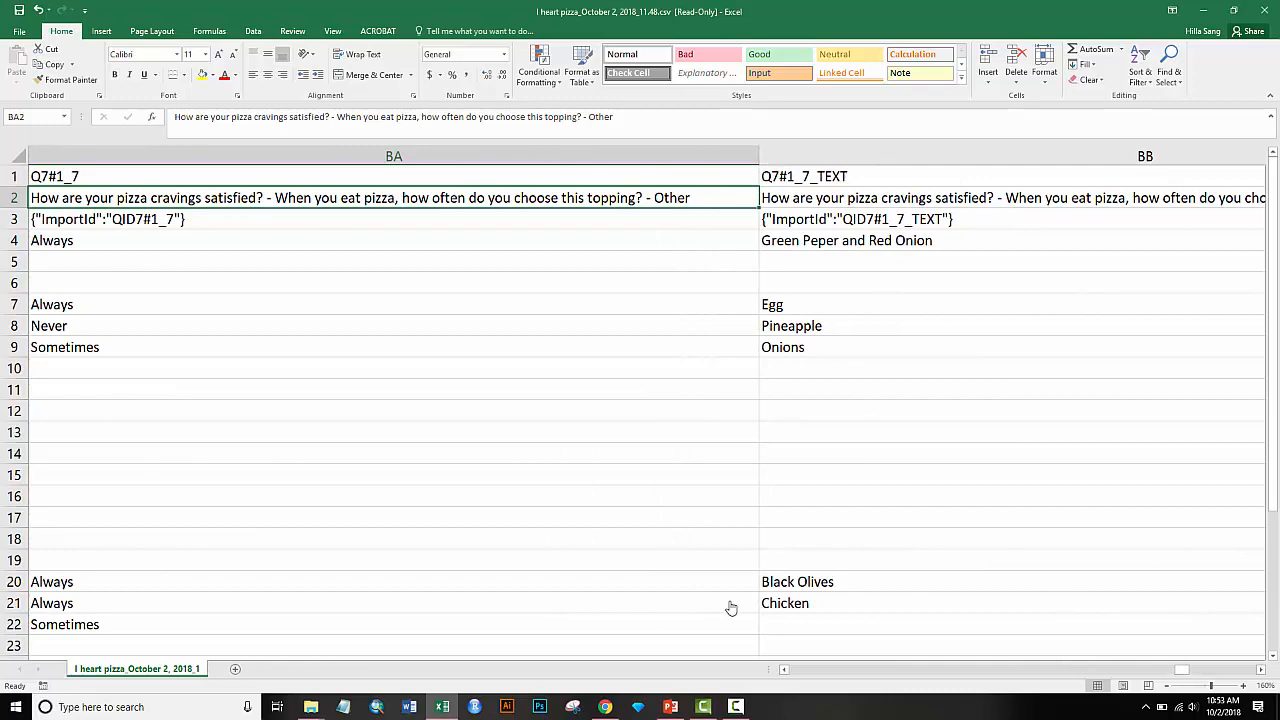
key("Right")
key("Right")
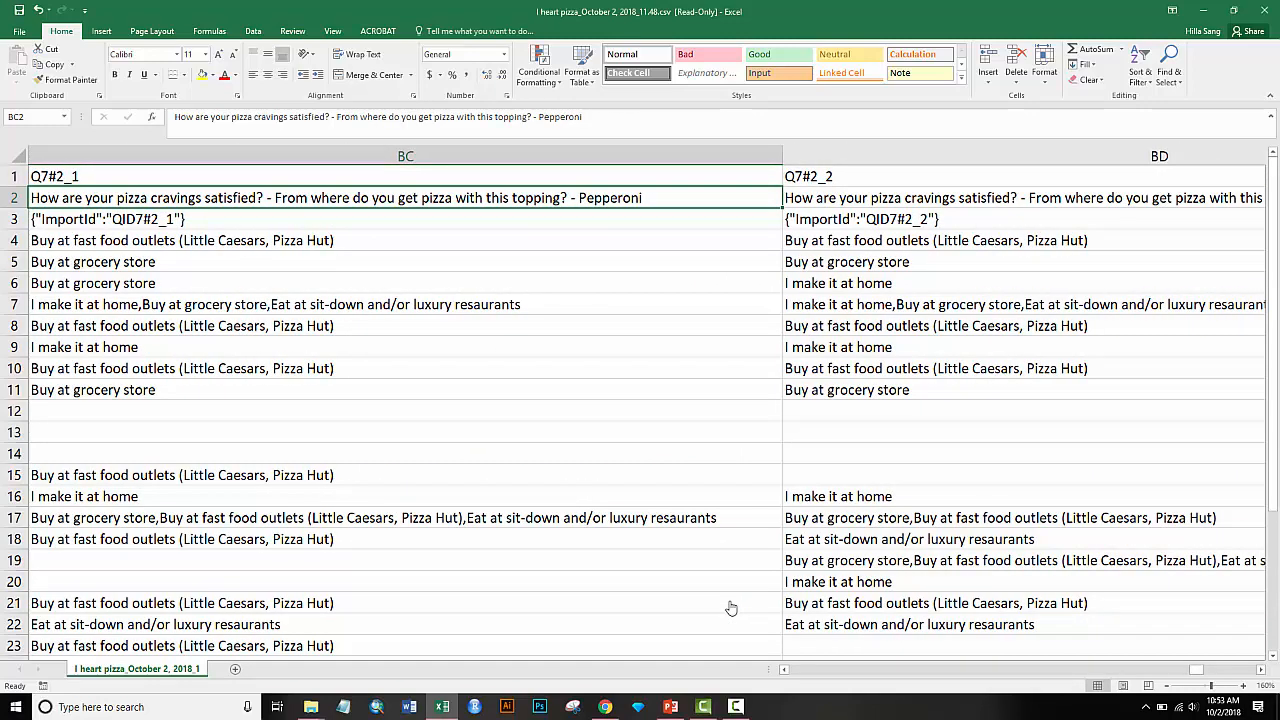
Step: Review the Q7#2 pizza source columns from Mushrooms through Q7#2_7_TEXT, ending on the Q7#2_7_TEXT - Topics header
key("Right")
key("Right")
key("Right")
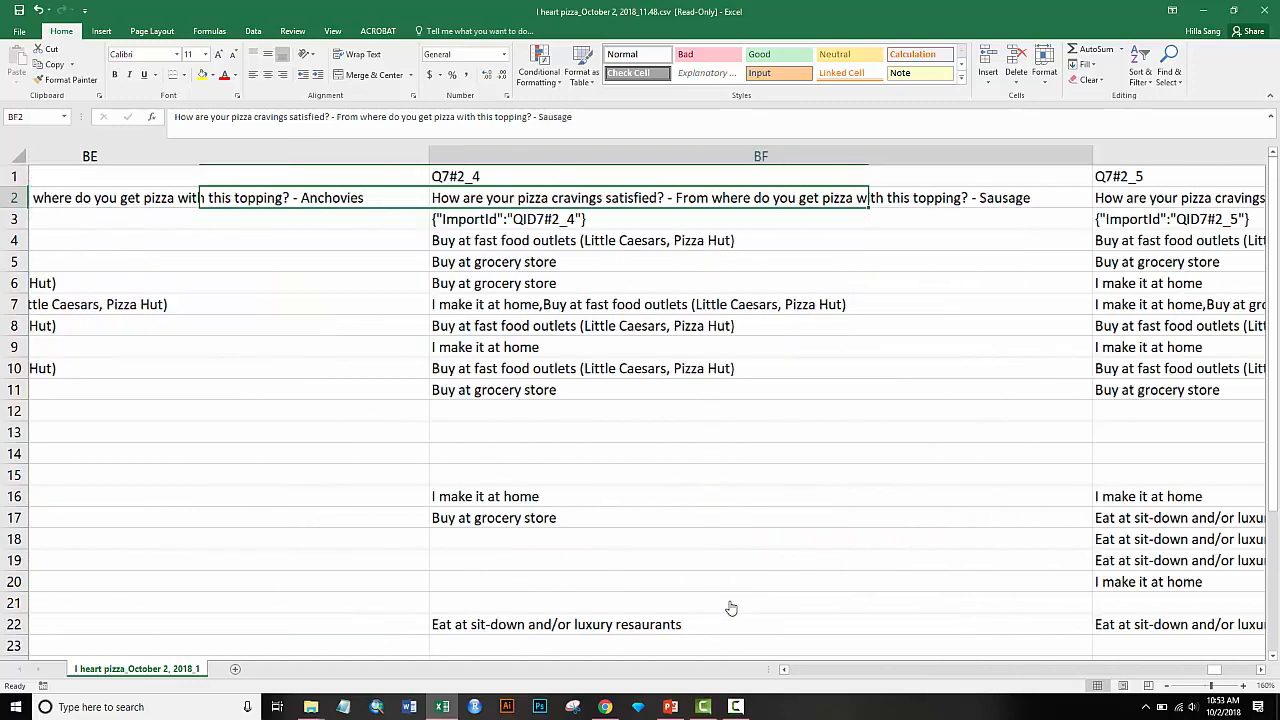
key("Right")
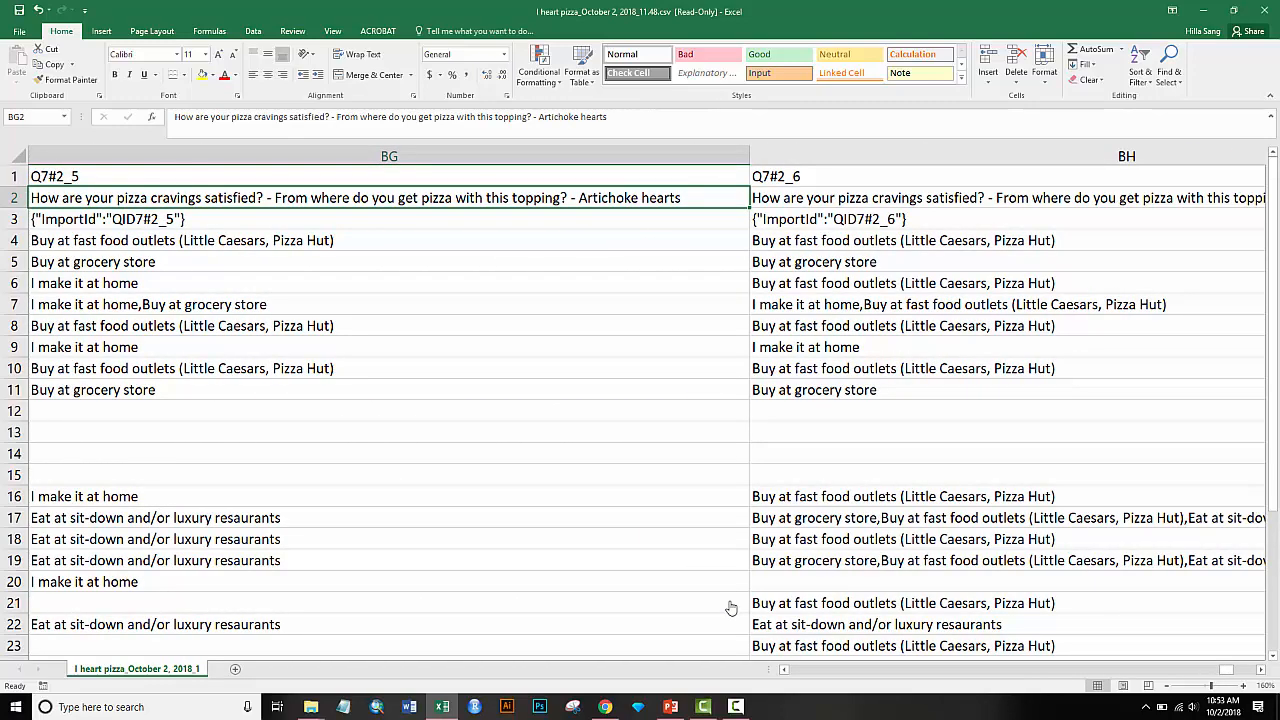
key("Right")
key("Right")
key("Right")
key("Right")
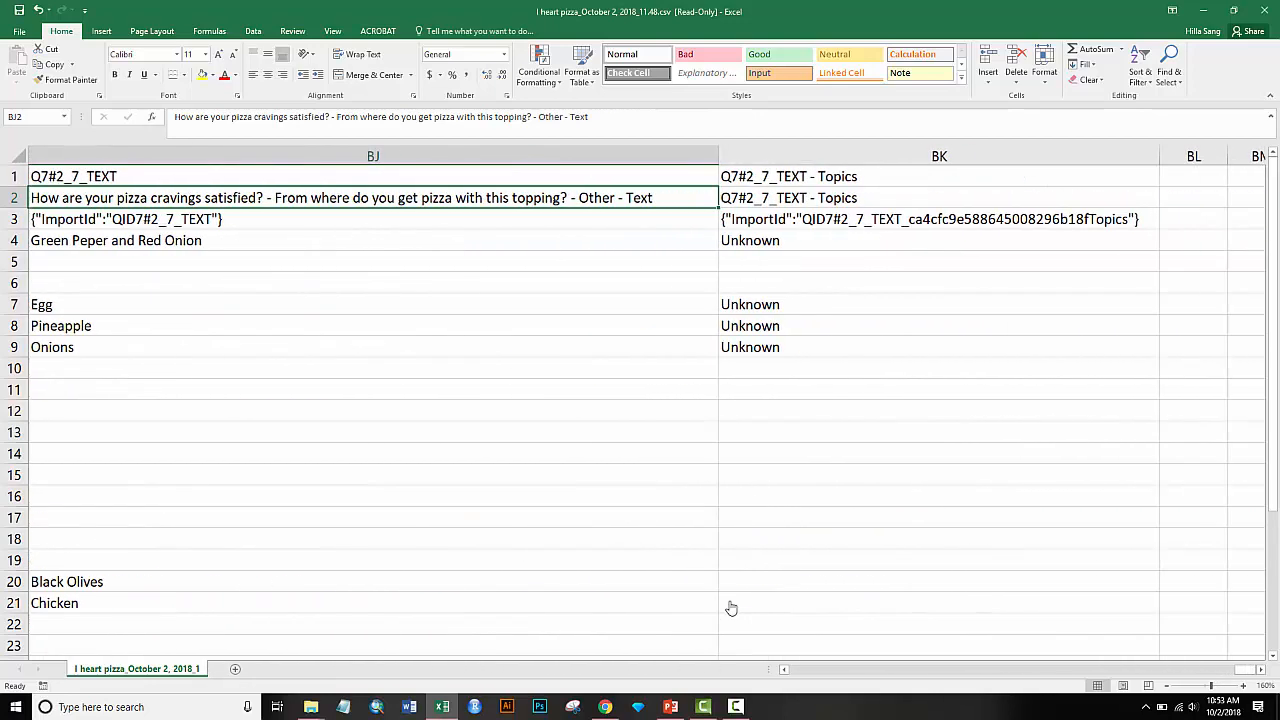
key("Up")
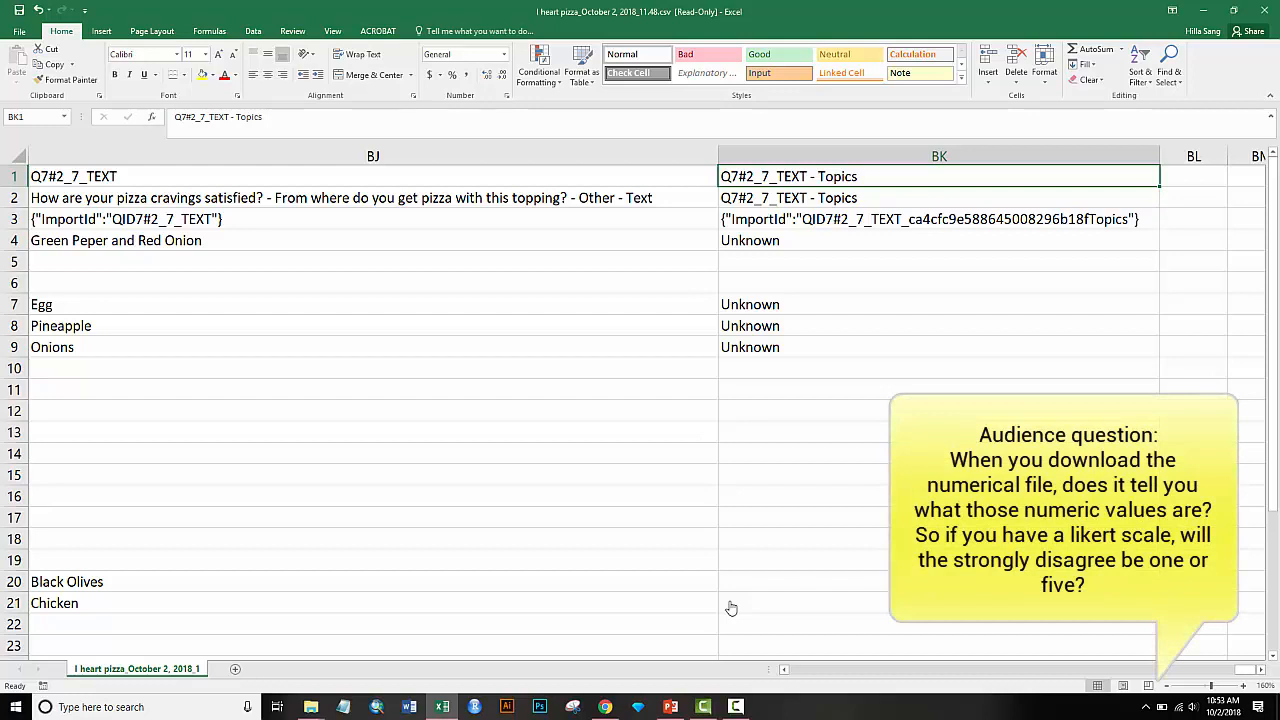
Step: In Qualtrics, export all fields as CSV with numeric values and save the zip file to the Desktop
key("alt+Tab")
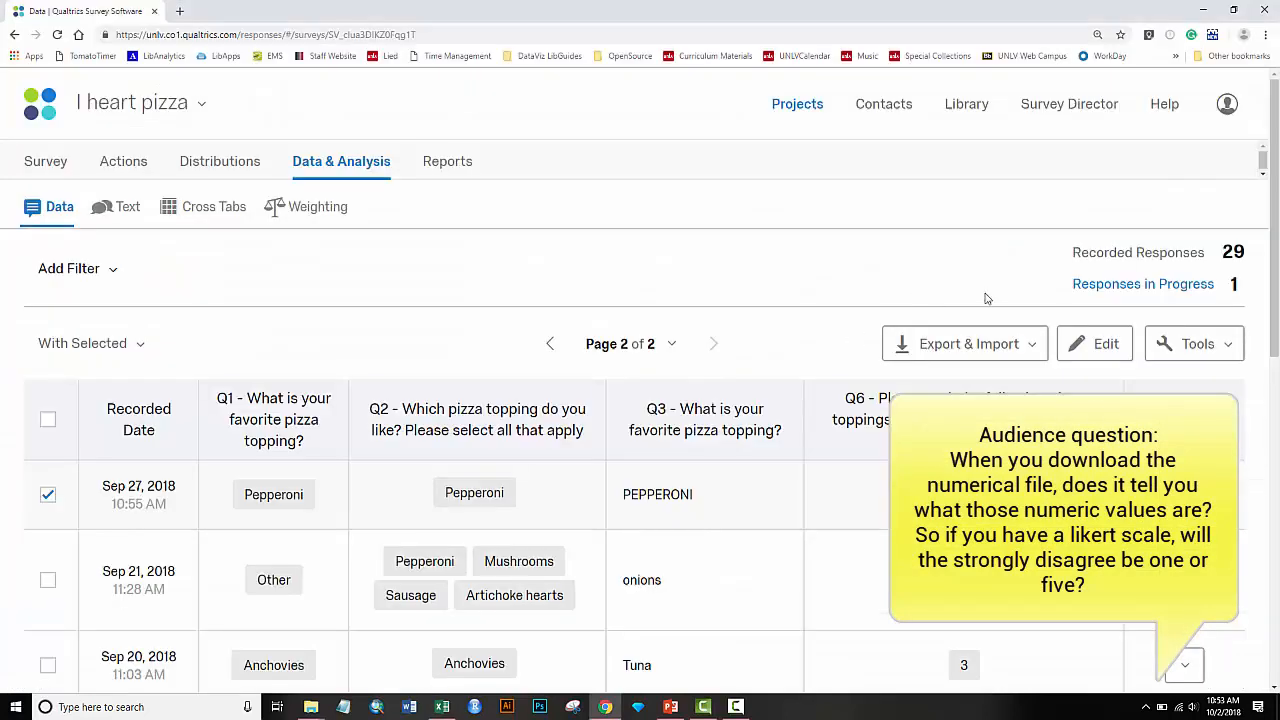
left_click(980, 346)
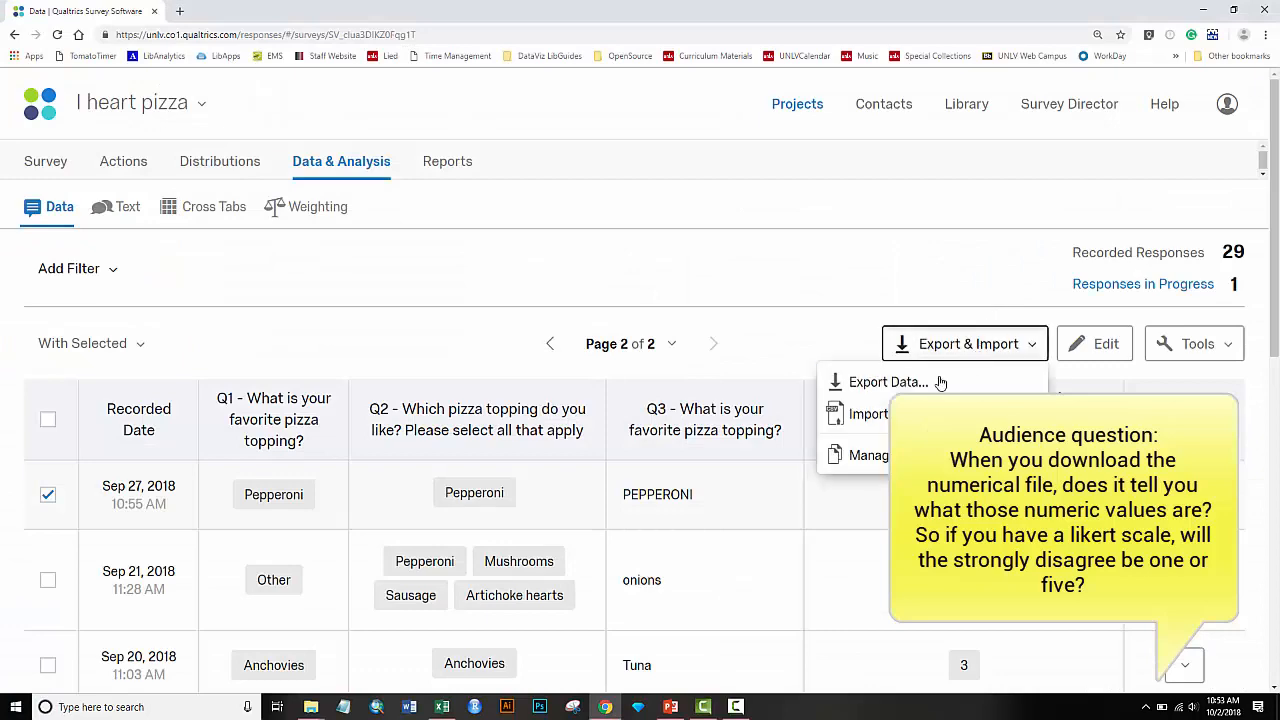
left_click(888, 382)
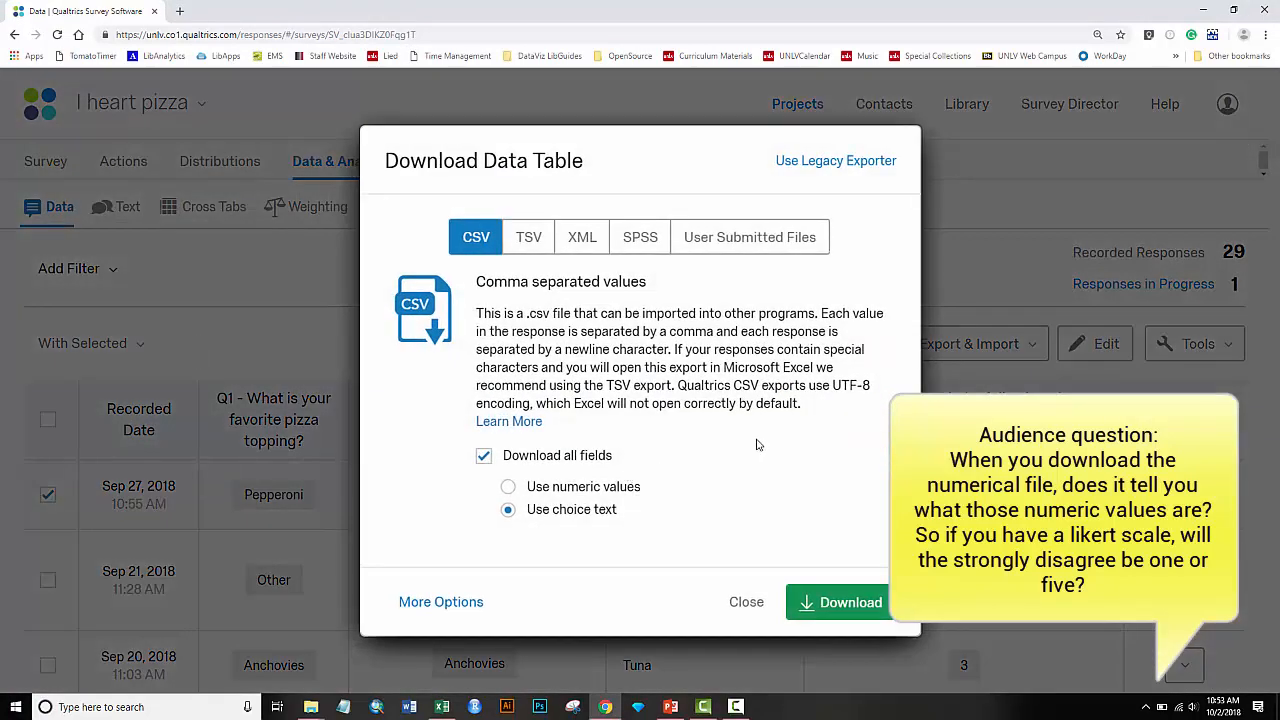
left_click(620, 489)
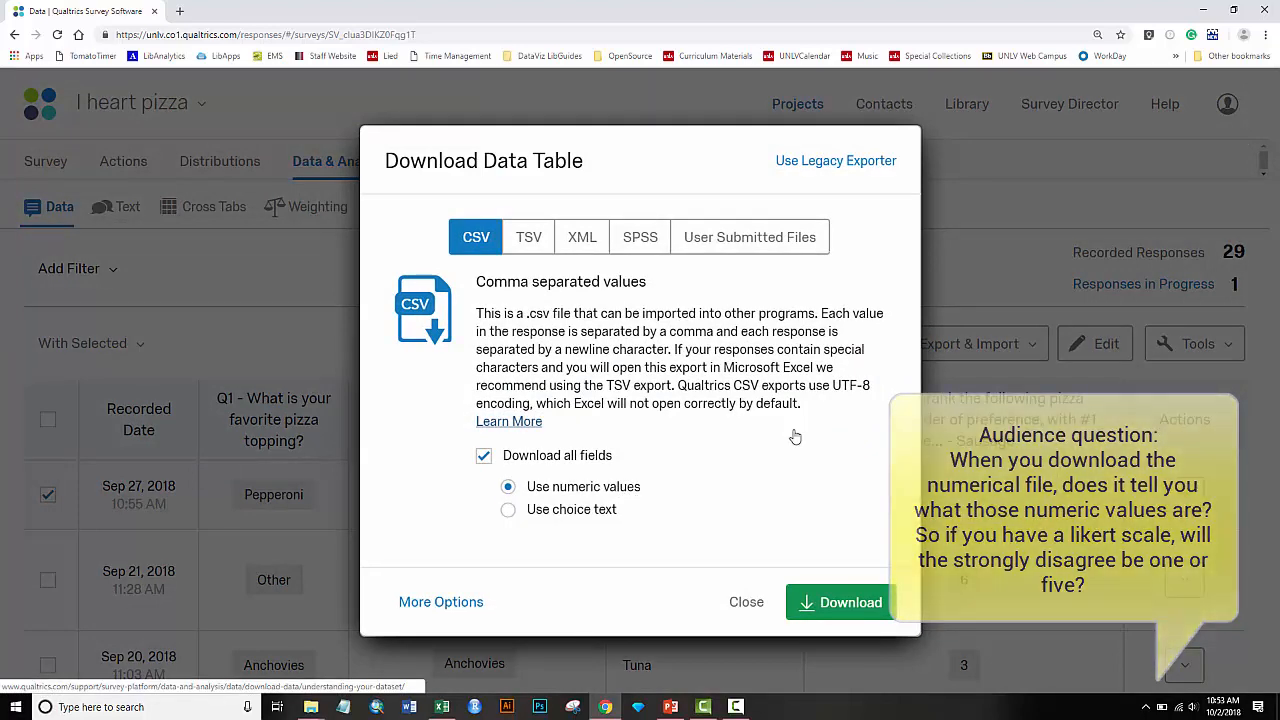
left_click(829, 604)
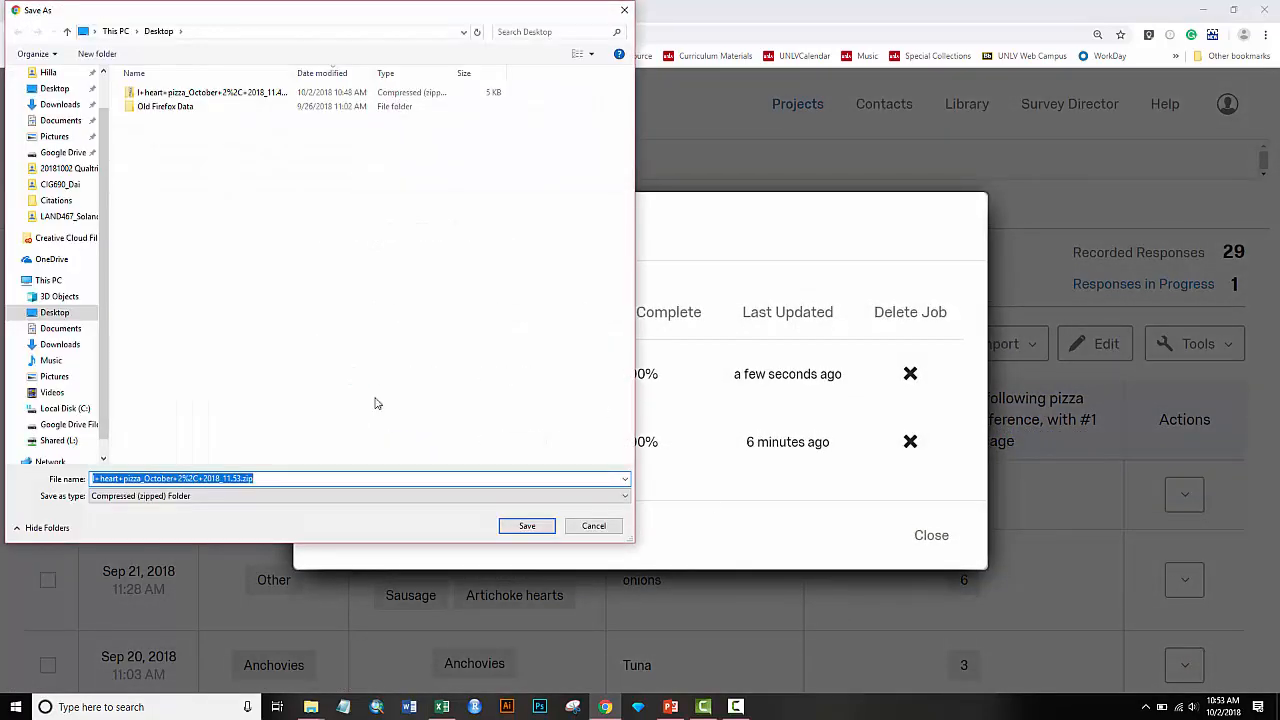
left_click(528, 527)
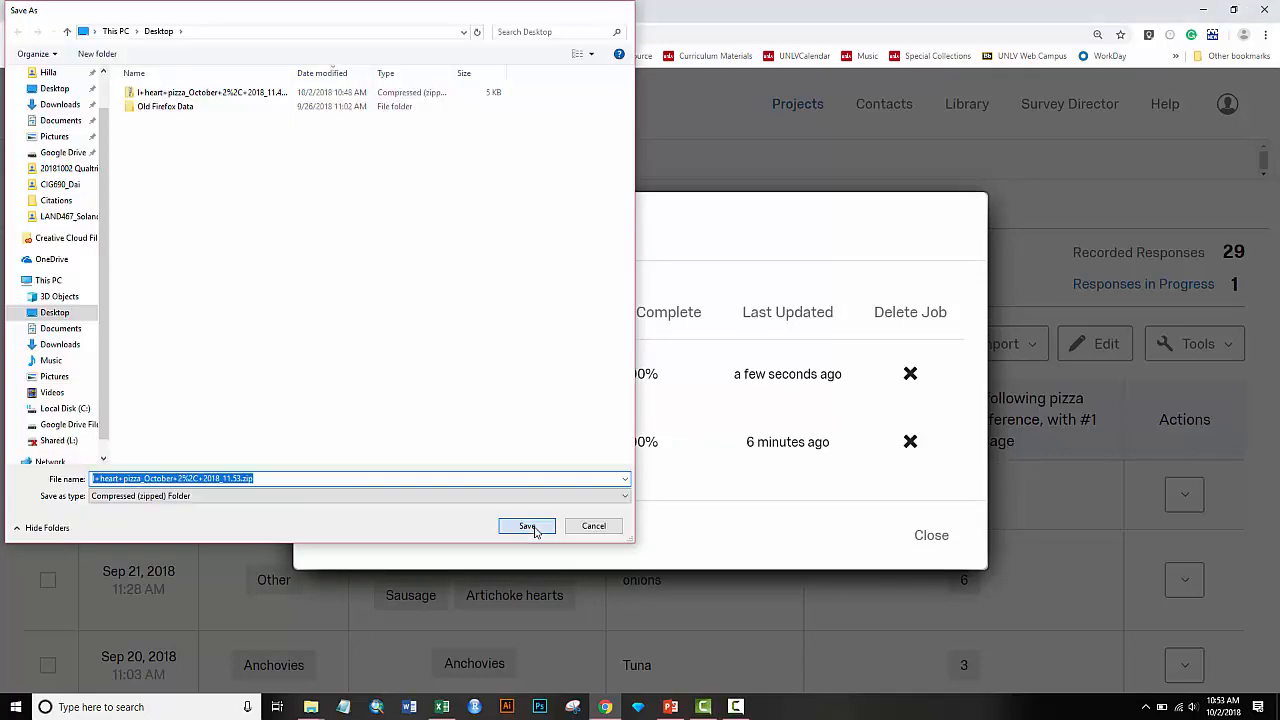
Step: Open the newly downloaded zip file and its numeric-values CSV in Excel
left_click(71, 680)
left_click(925, 288)
double_click(925, 288)
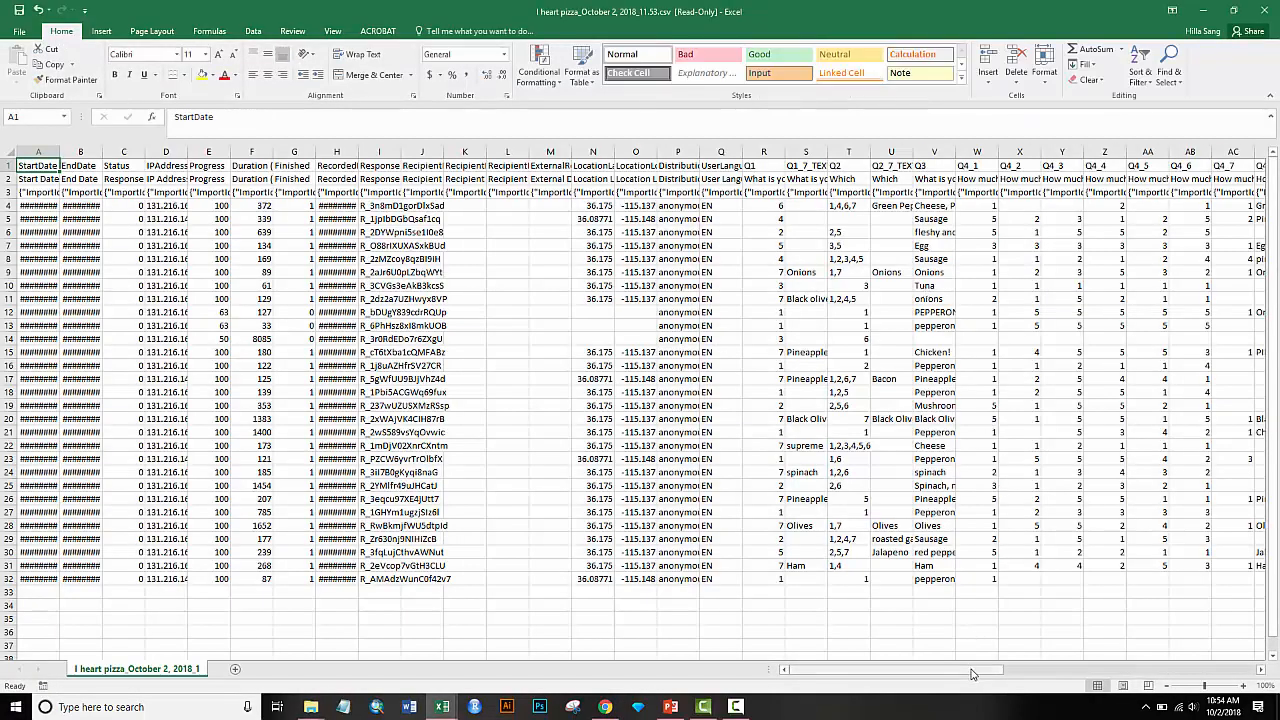
Step: Enlarge the numeric-values worksheet to 170% zoom and bring the Q1 to Q5 answer columns into view
left_click_drag(975, 678, 1092, 665)
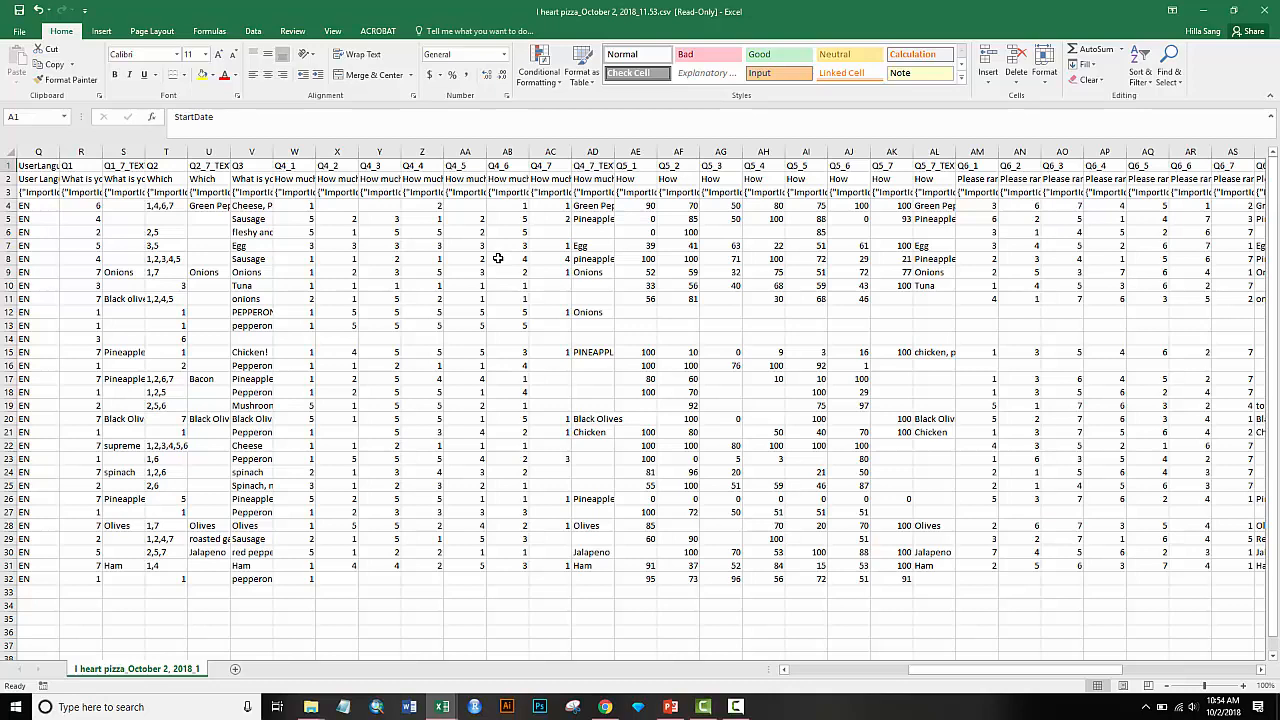
key("ctrl+shift+plus")
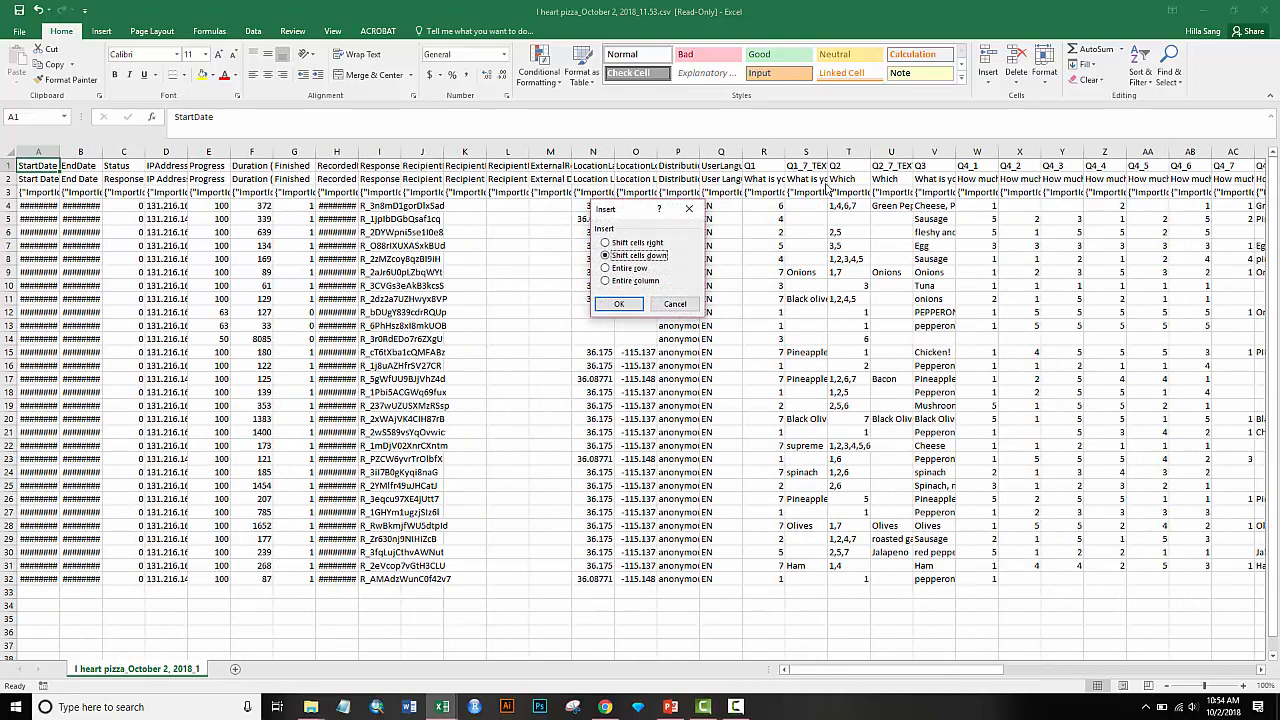
left_click(677, 305)
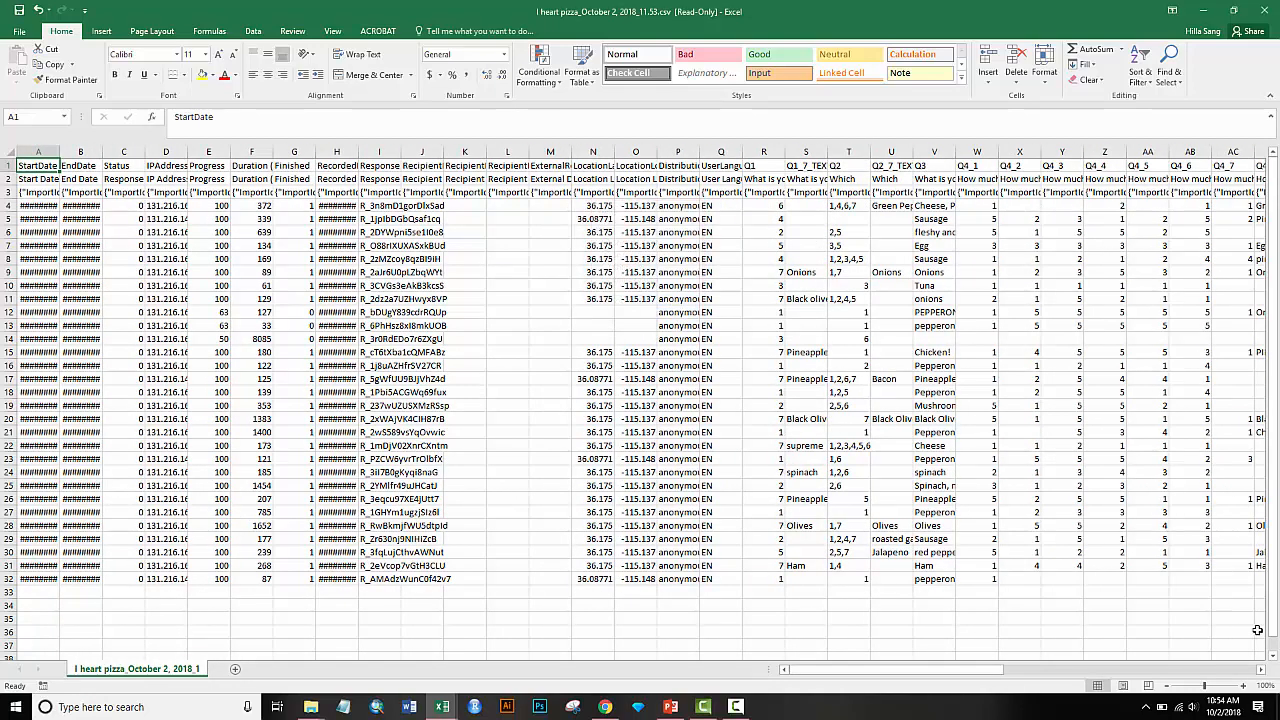
left_click(1243, 686)
left_click(1243, 686)
left_click(1243, 686)
left_click(1243, 686)
left_click(1243, 686)
left_click_drag(890, 670, 1007, 658)
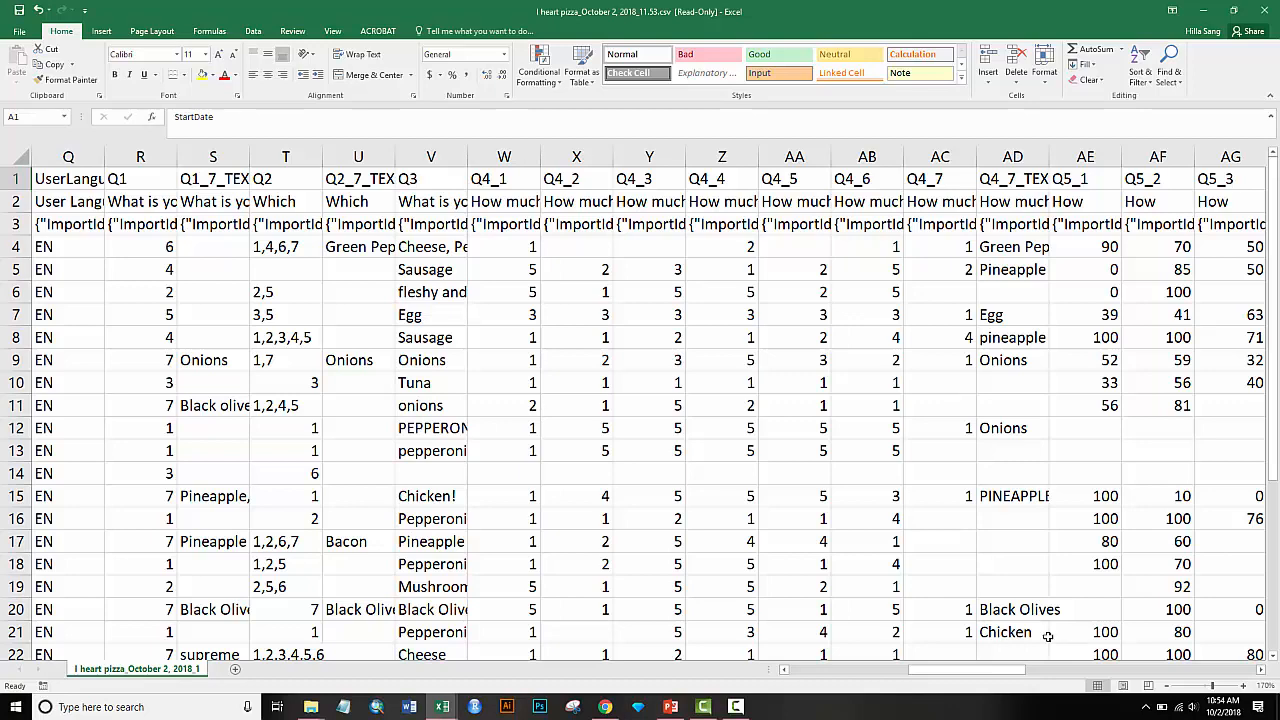
Step: Review the numerically coded answers in the Q1 to Q6 columns and select the whole Q2 column
scroll(1064, 400, "right", 5)
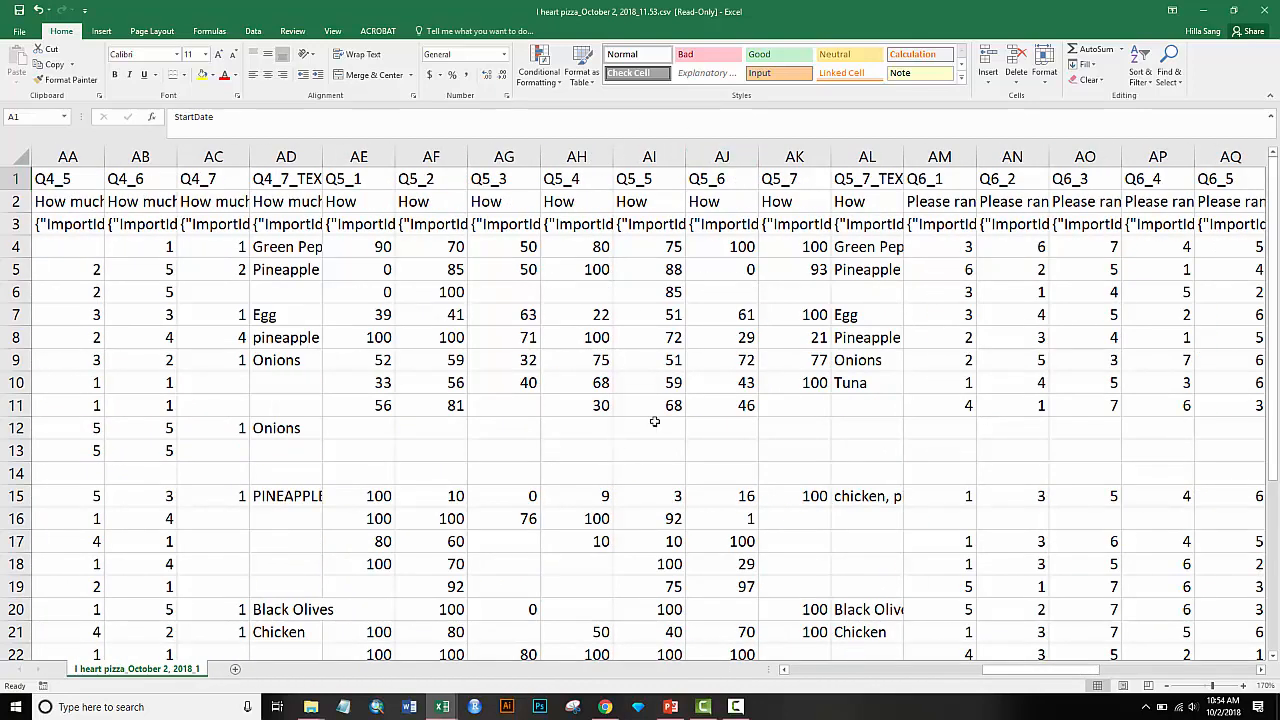
scroll(654, 421, "left", 7)
scroll(654, 421, "right", 3)
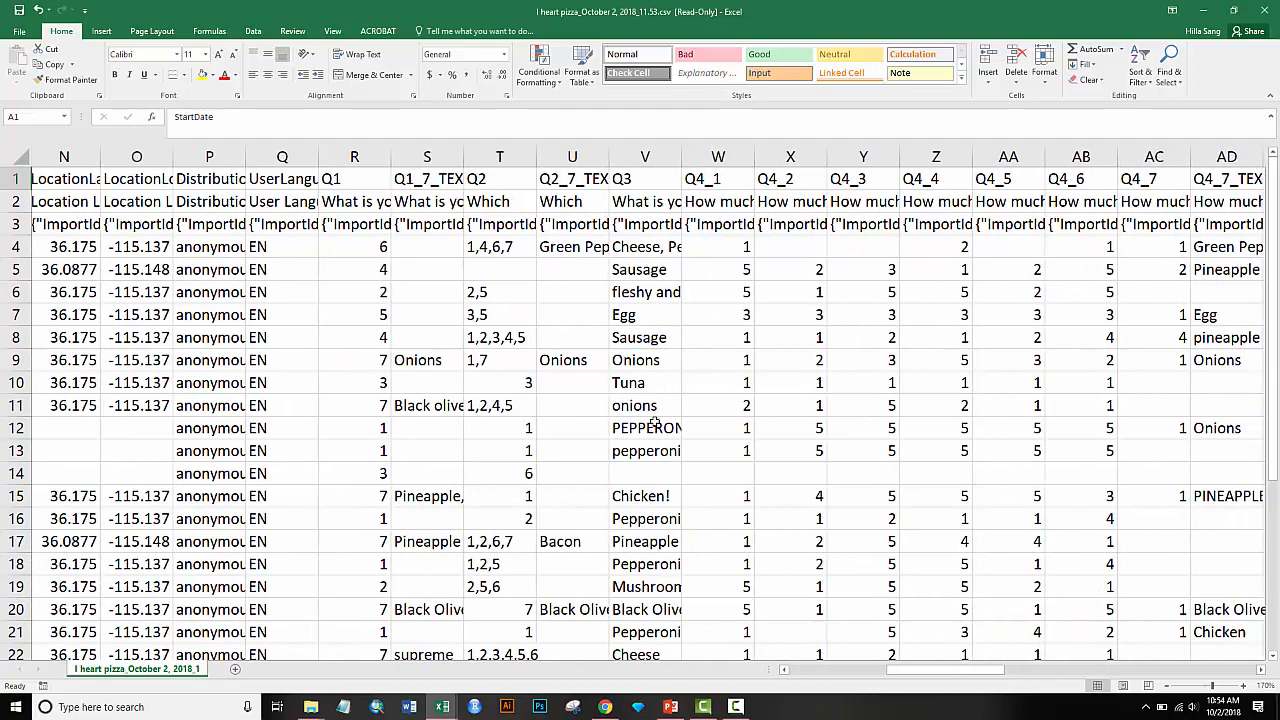
scroll(654, 421, "left", 2)
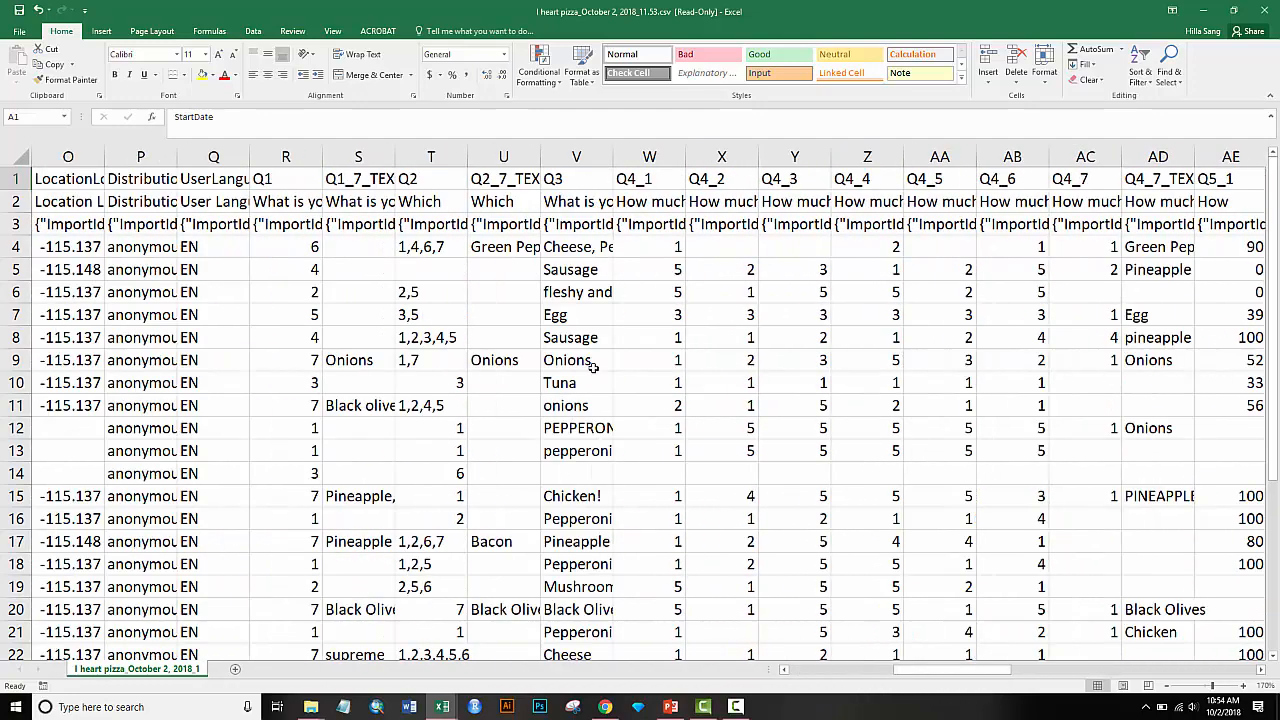
left_click(423, 157)
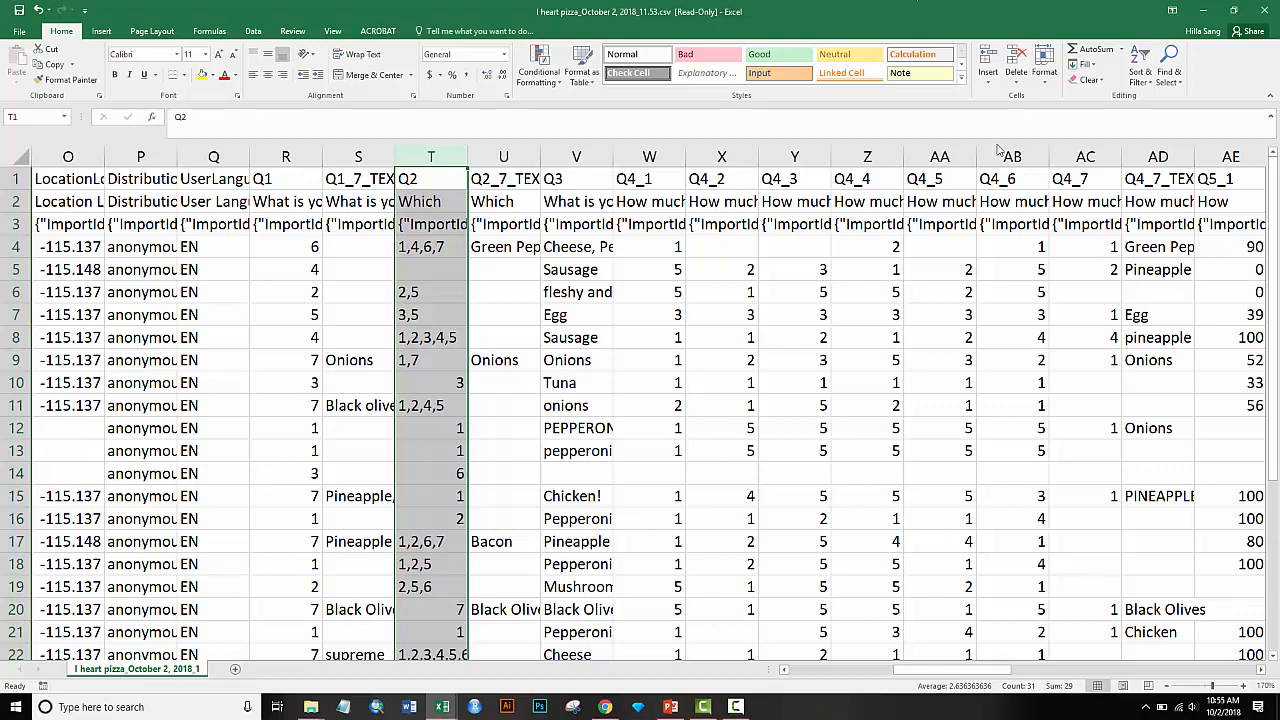
Step: In Qualtrics, close the downloads list, add the new responses to text analysis for Q7#2_7_TEXT, and review its responses
left_click(605, 707)
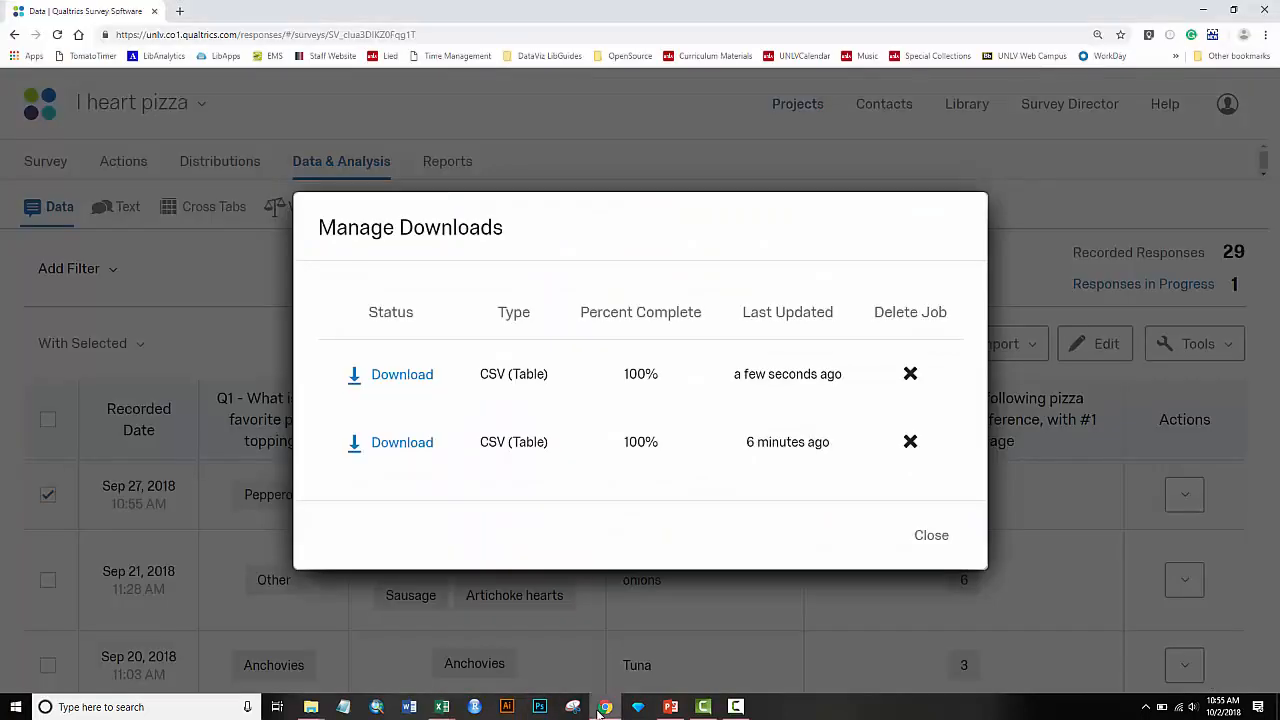
left_click(921, 535)
left_click(111, 220)
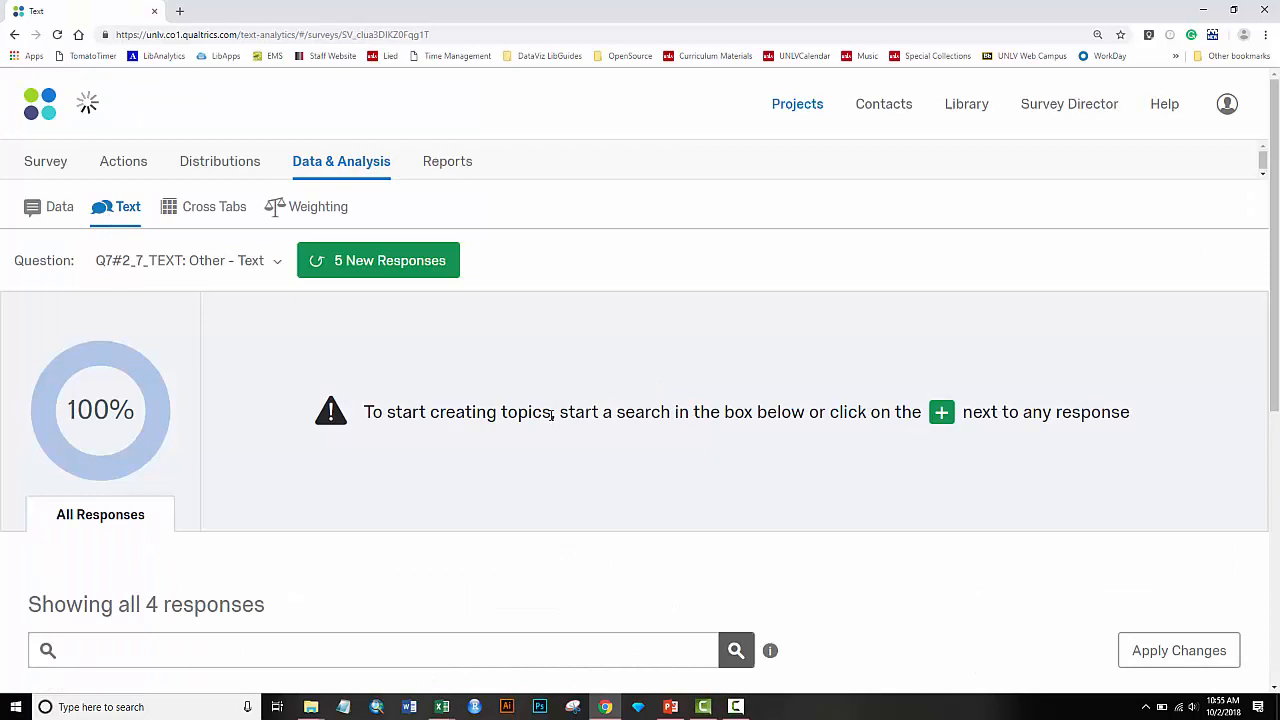
left_click(393, 270)
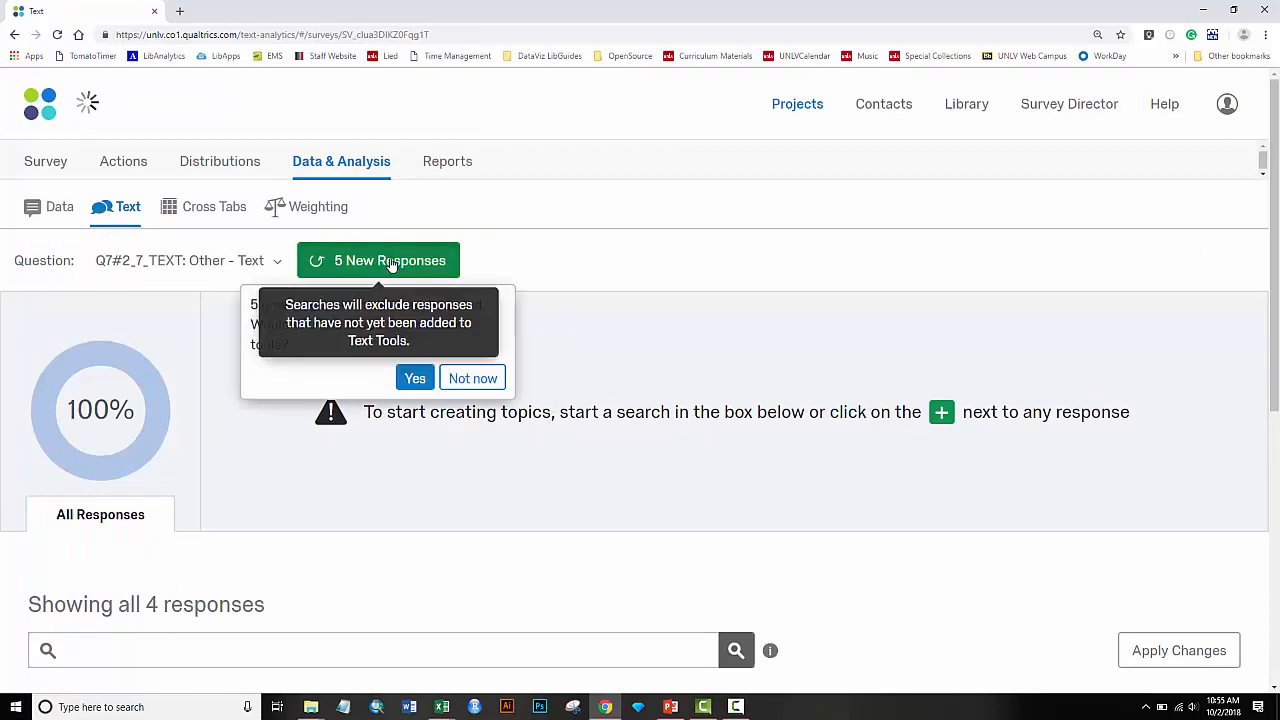
left_click(416, 380)
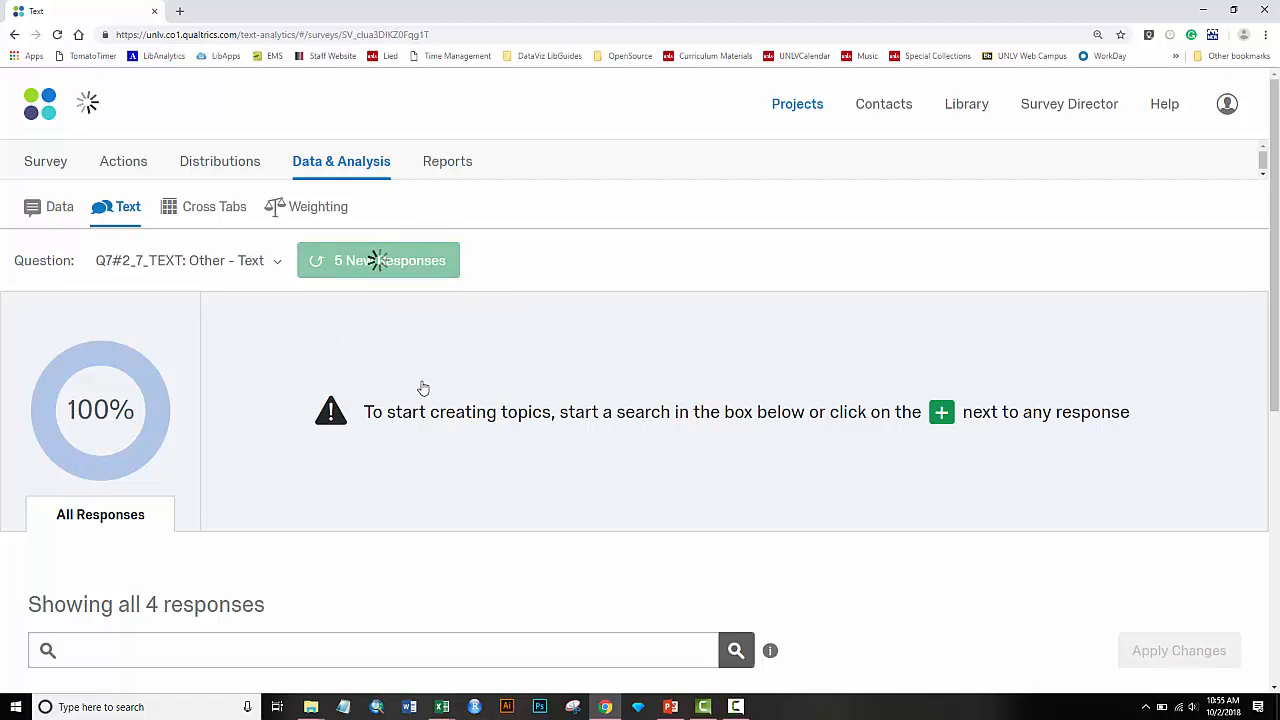
scroll(423, 388, "down", 3)
scroll(423, 388, "down", 4)
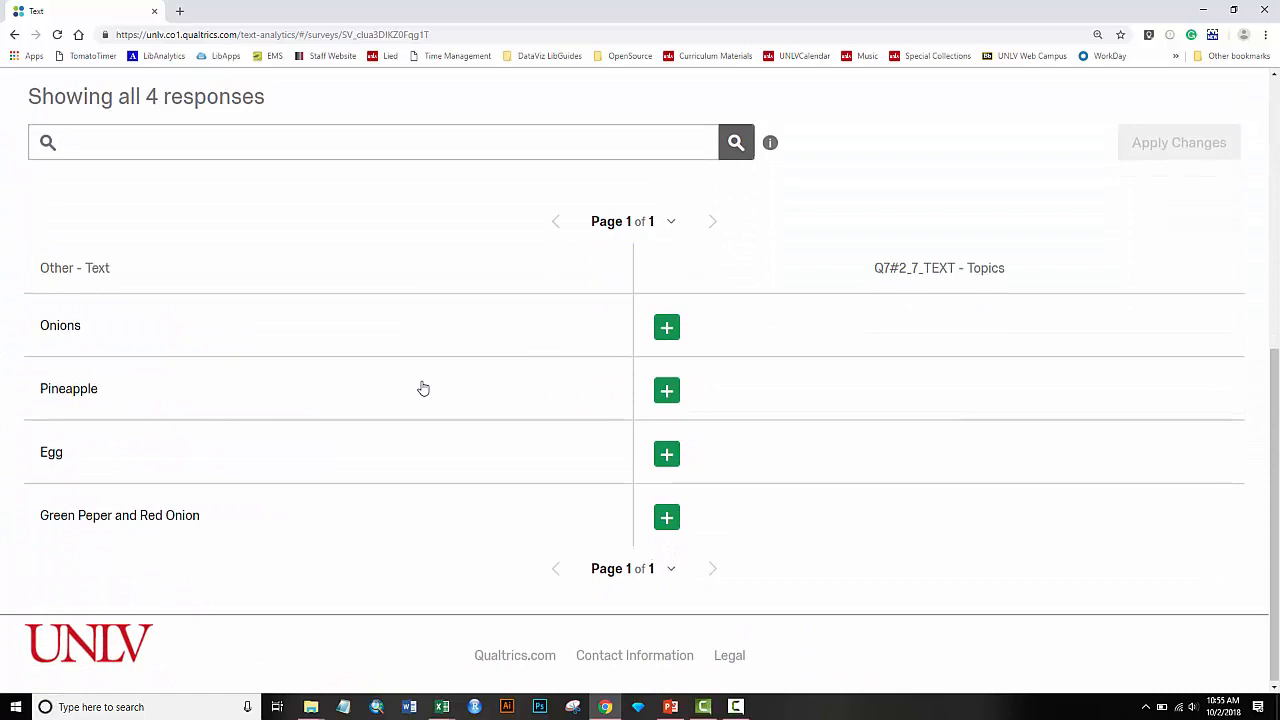
scroll(423, 388, "up", 2)
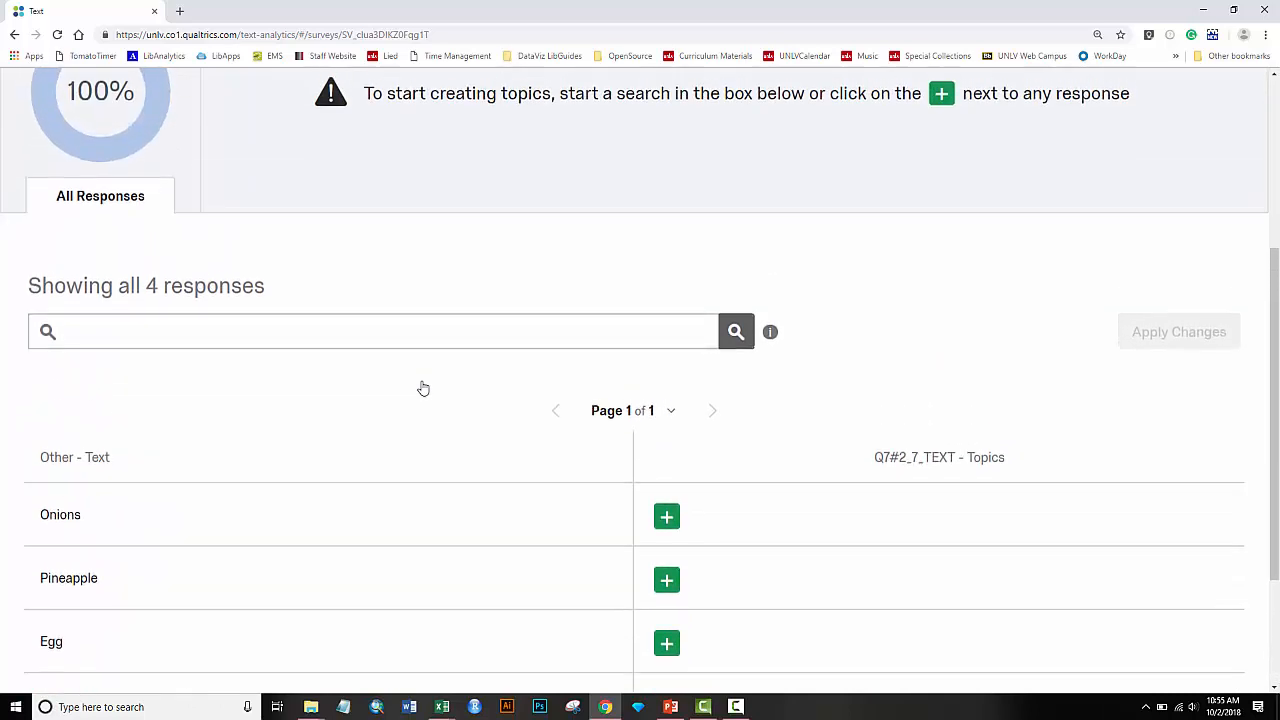
scroll(423, 386, "up", 3)
Step: Open I heart pizza Cross Tabulation(1) and examine its favorite-versus-liked toppings table and the chi-square statistics
left_click(192, 204)
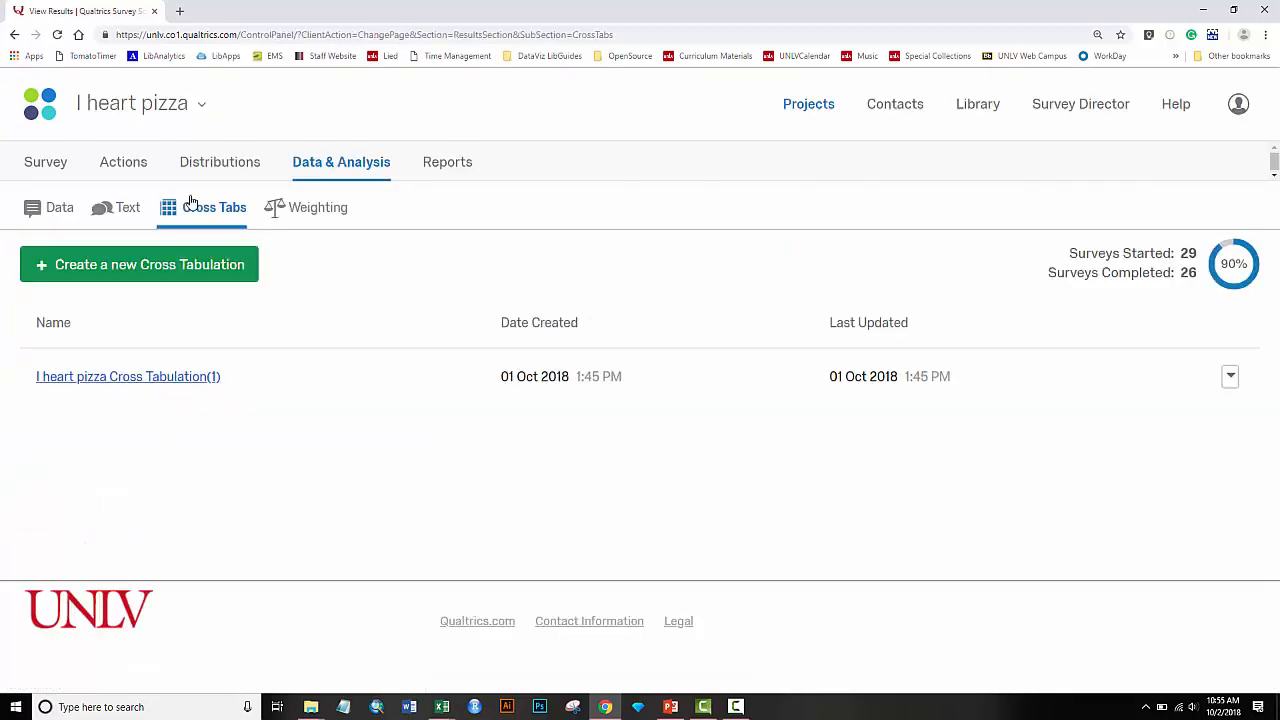
left_click(62, 376)
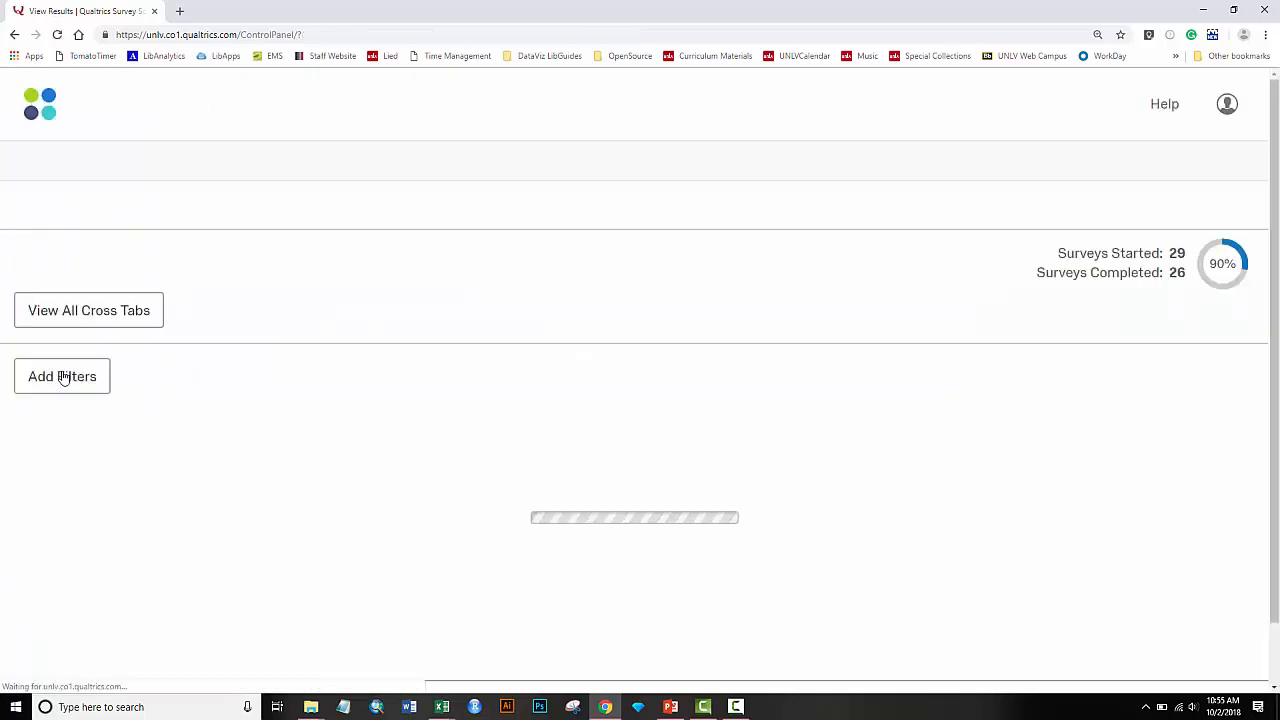
scroll(603, 357, "down", 2)
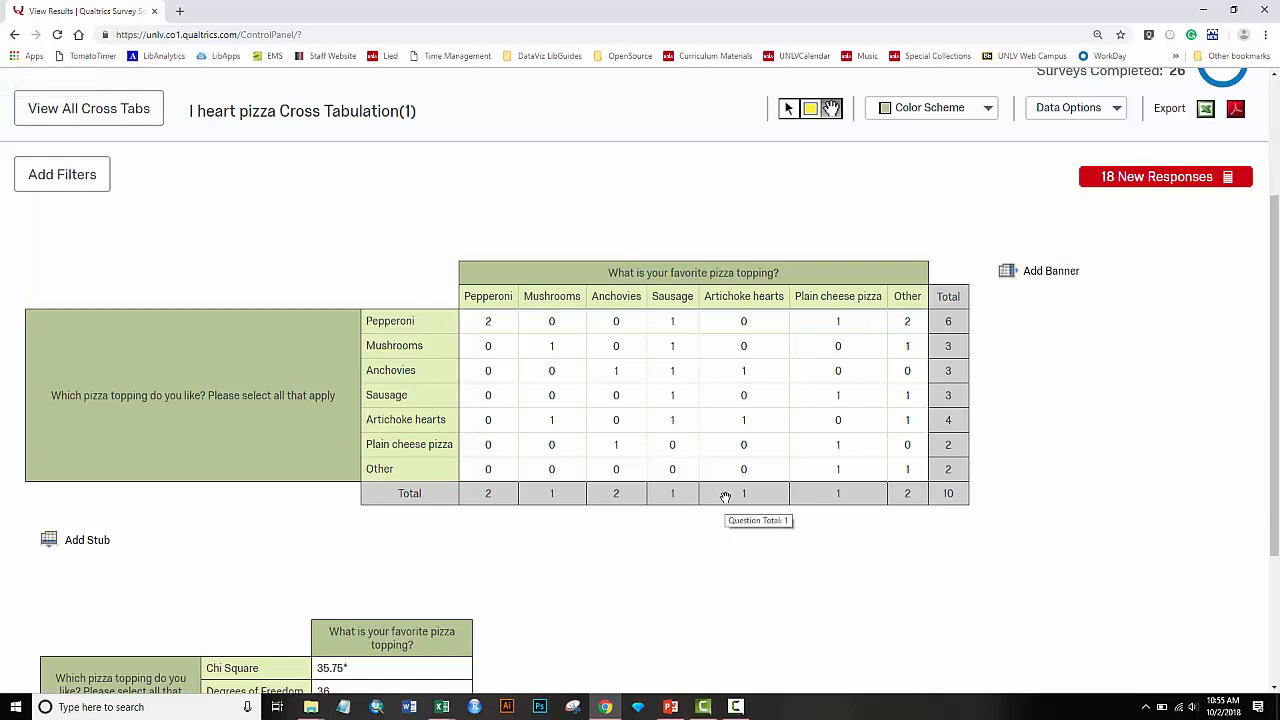
scroll(725, 497, "down", 1)
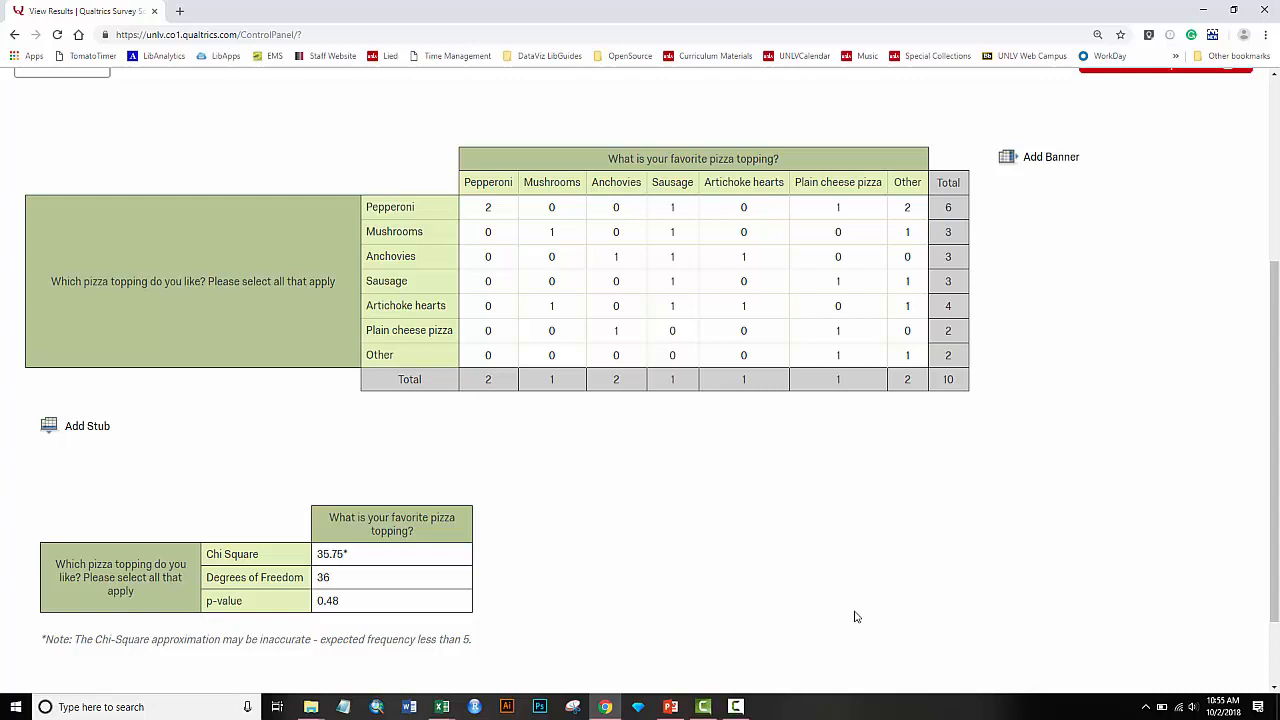
scroll(855, 617, "up", 5)
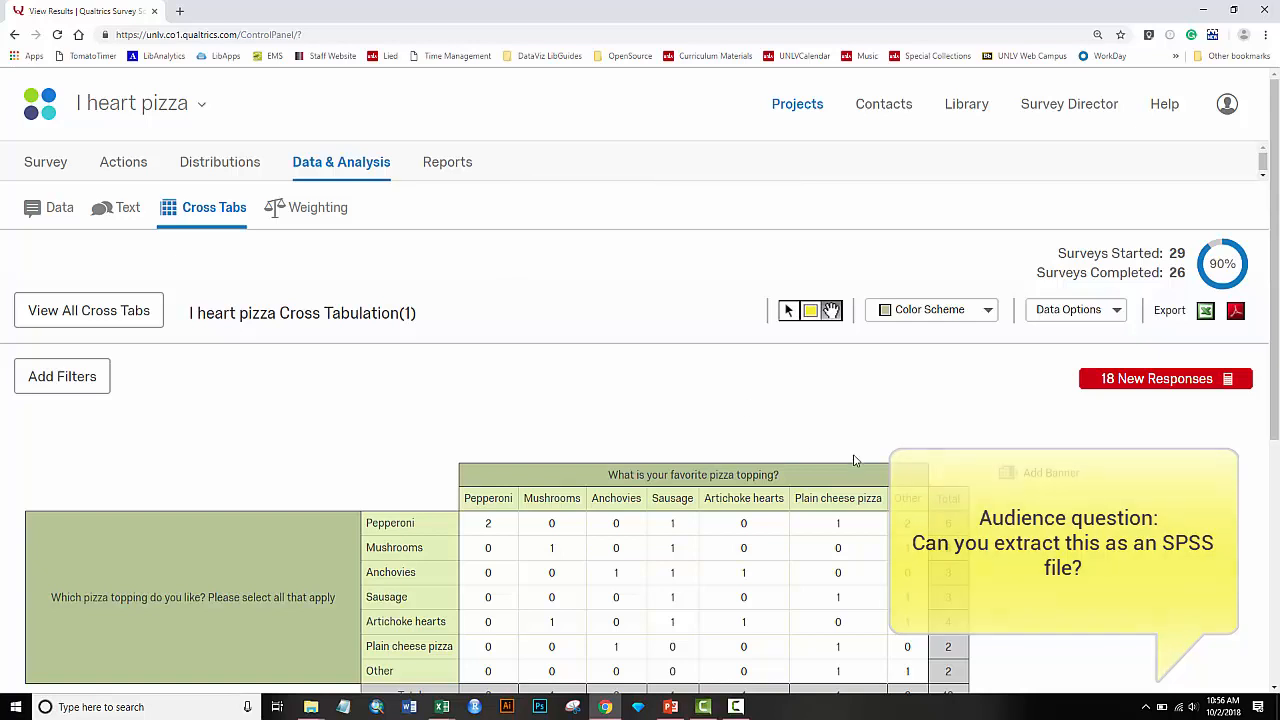
scroll(1080, 459, "down", 1)
scroll(1080, 459, "down", 3)
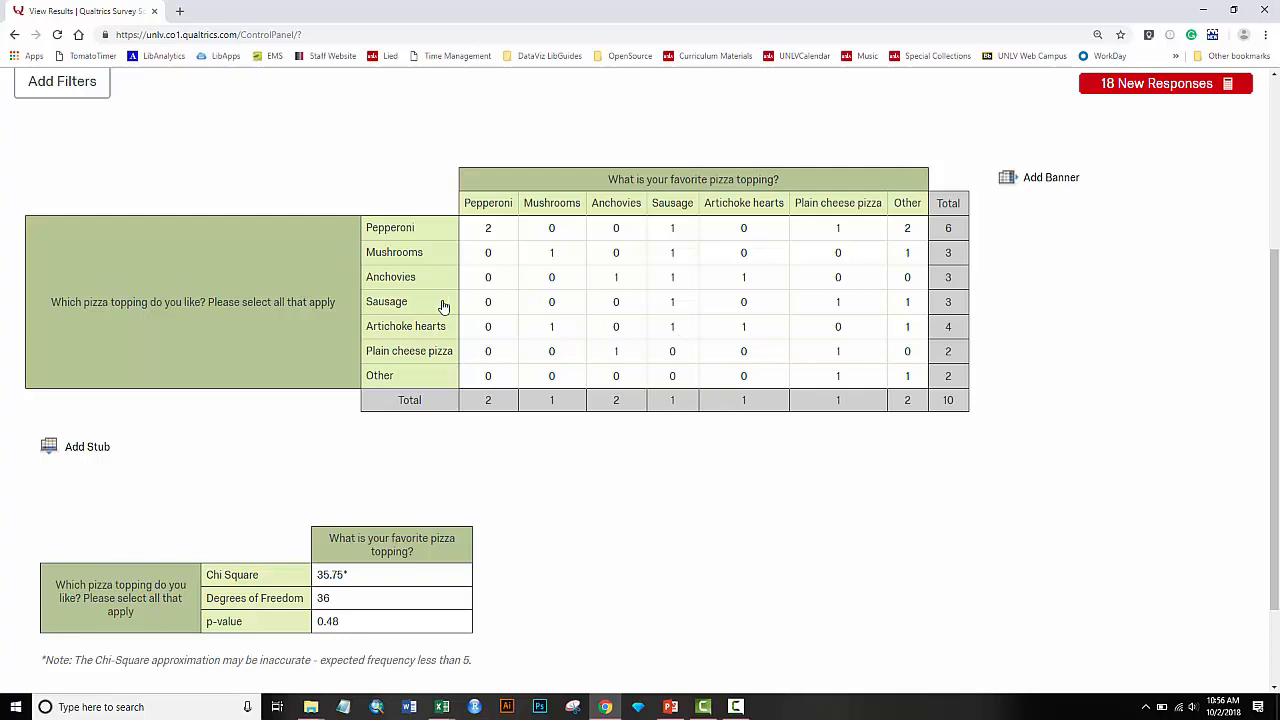
scroll(388, 182, "up", 3)
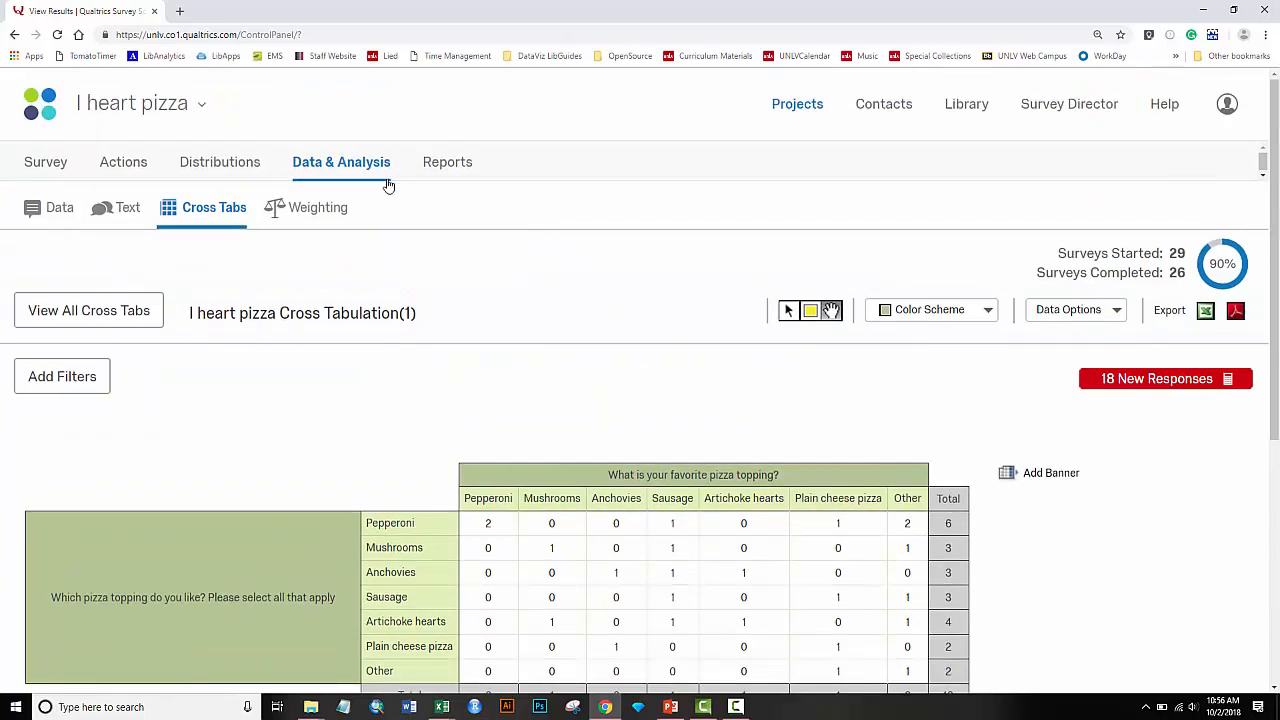
Step: Return to the response data, view the SPSS option for exporting it, and close the export dialog without downloading
left_click(24, 218)
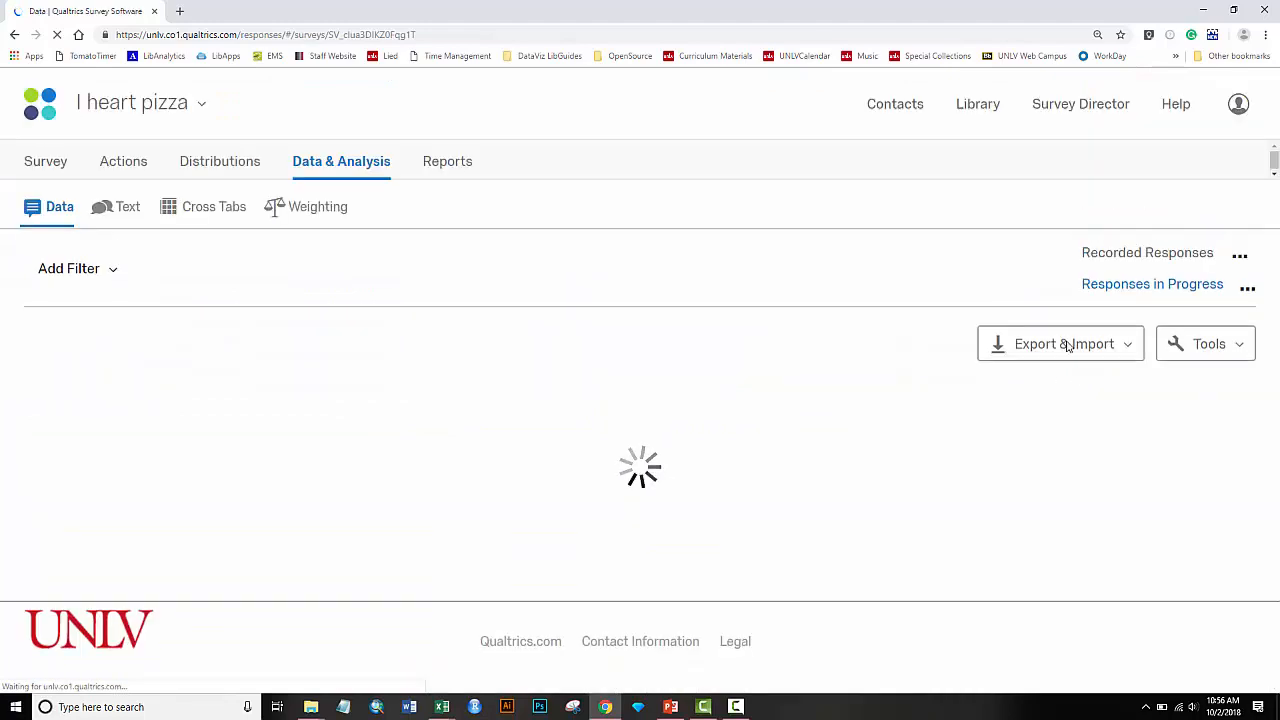
left_click(1005, 344)
left_click(927, 388)
left_click(642, 249)
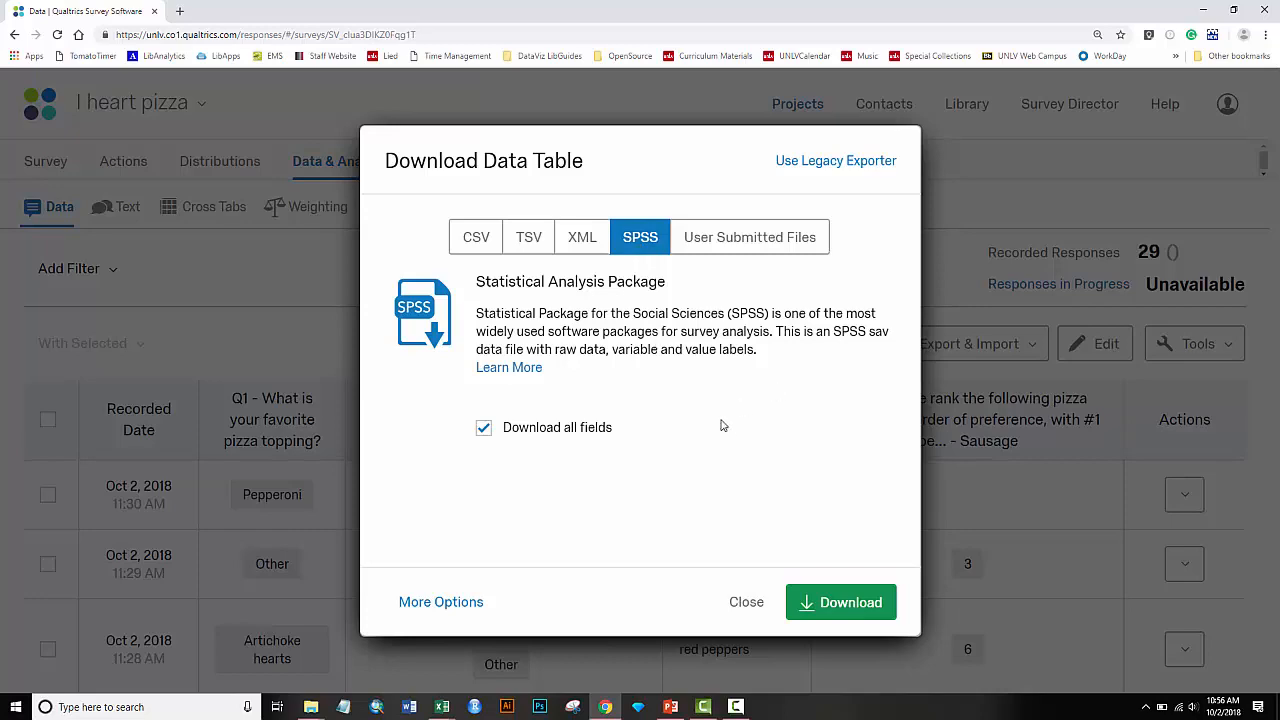
left_click(731, 600)
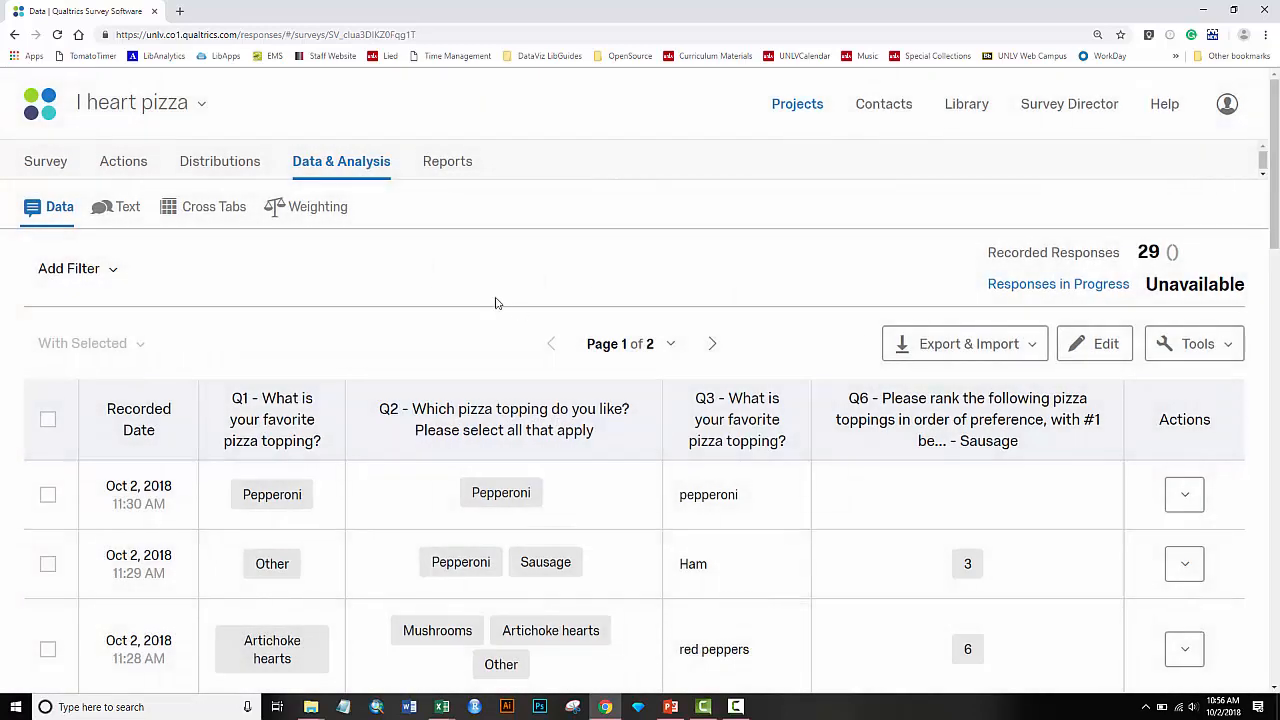
Step: Open the survey's Default Report and examine the topping counts in the Q1 favorite pizza topping bar chart
left_click(440, 168)
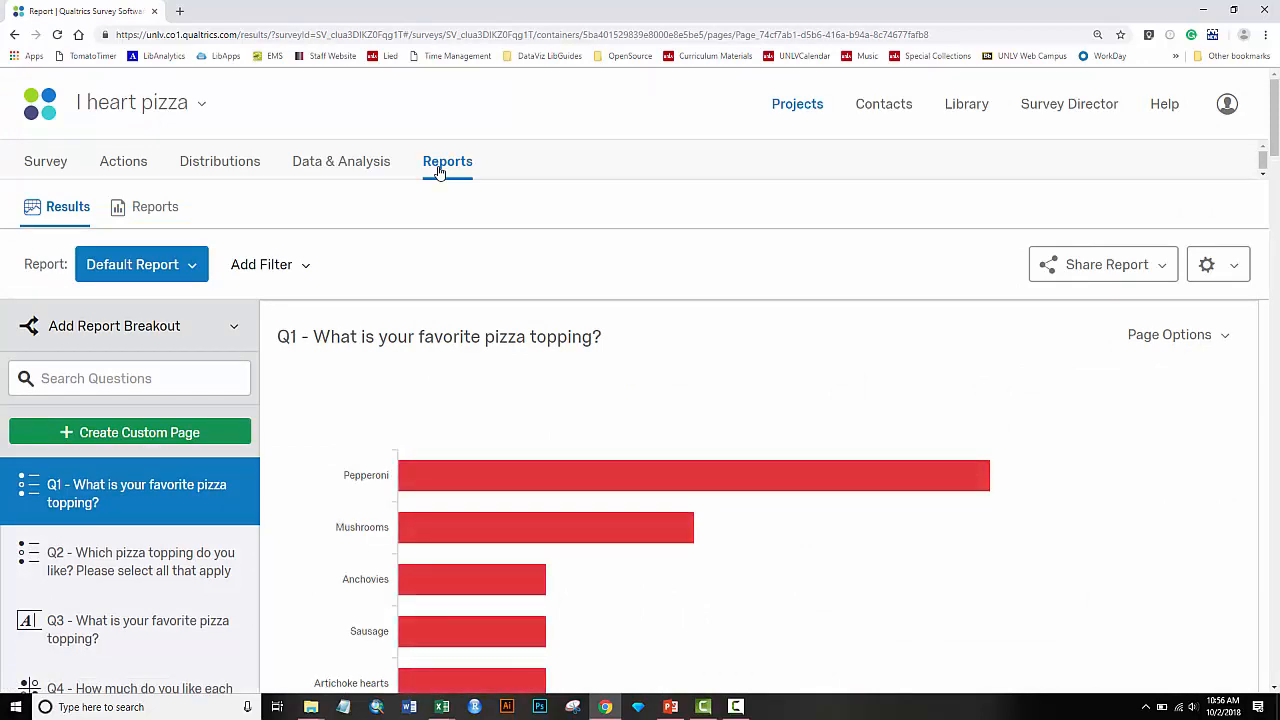
right_click(952, 397)
left_click(925, 303)
left_click_drag(1275, 143, 1274, 166)
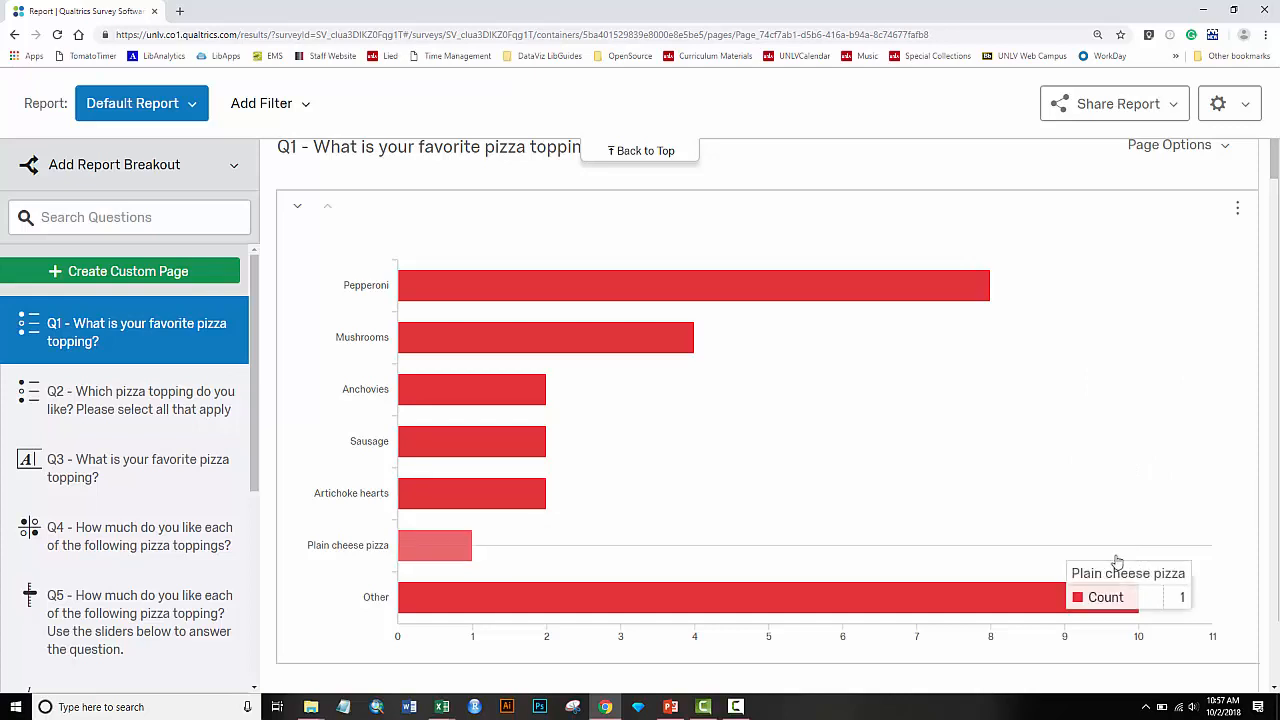
mouse_move(1080, 594)
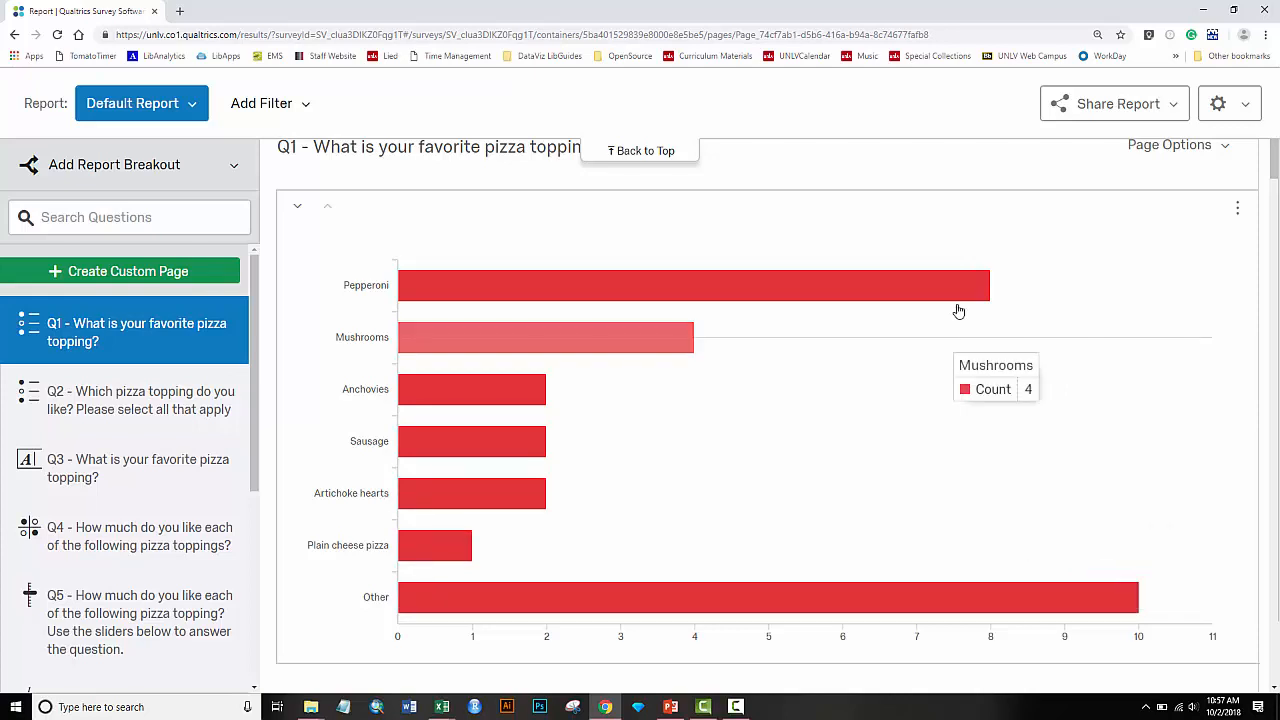
mouse_move(941, 295)
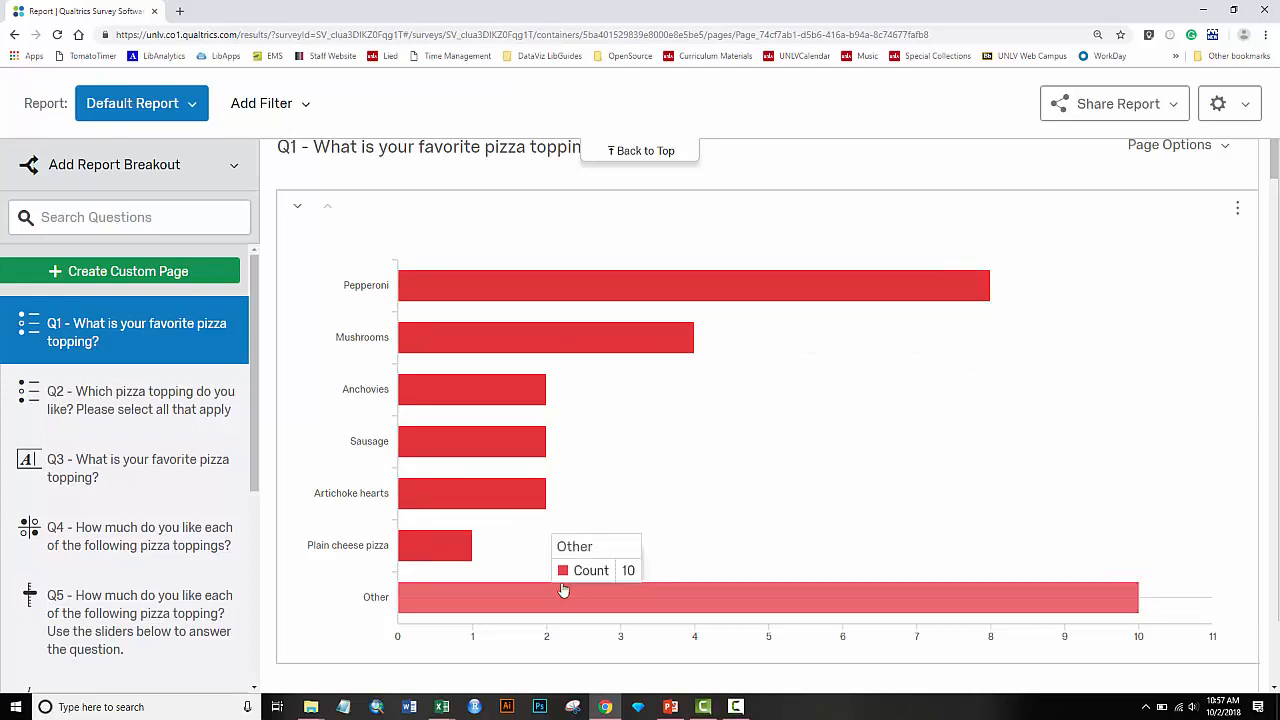
Step: Show the Q3 page of the report and review its table of written answers and the word cloud
left_click(141, 471)
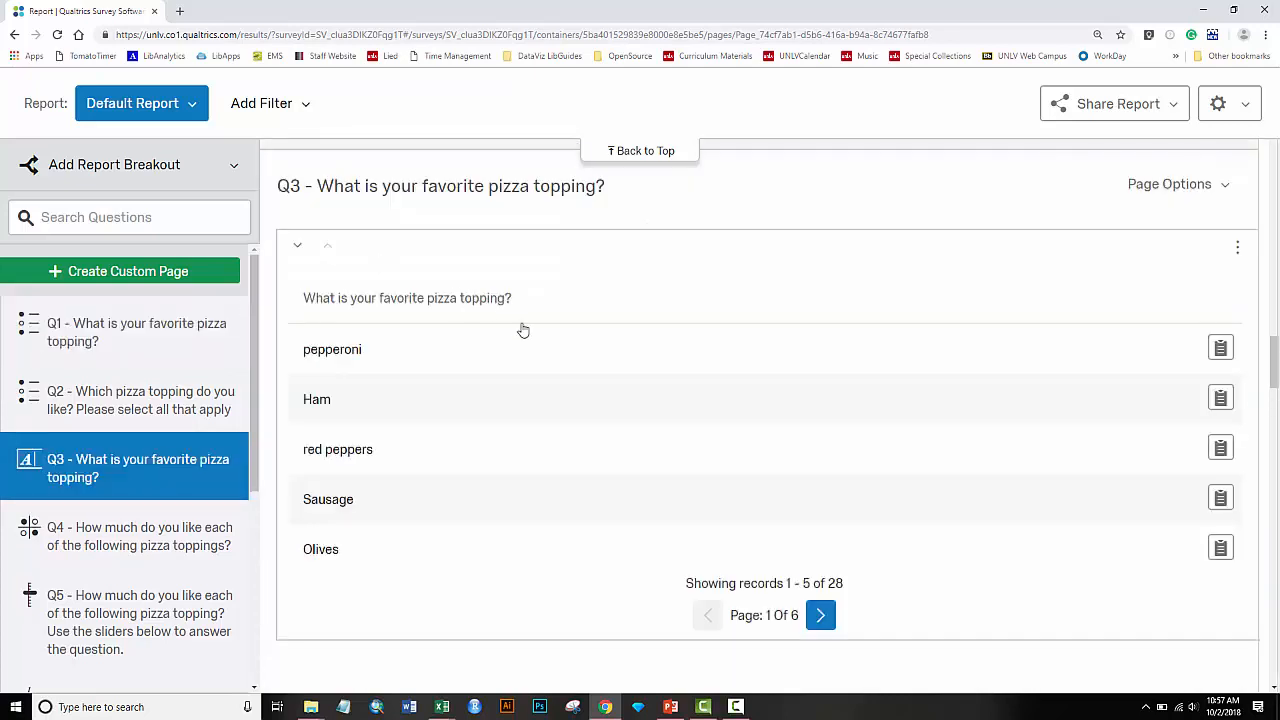
scroll(522, 330, "down", 2)
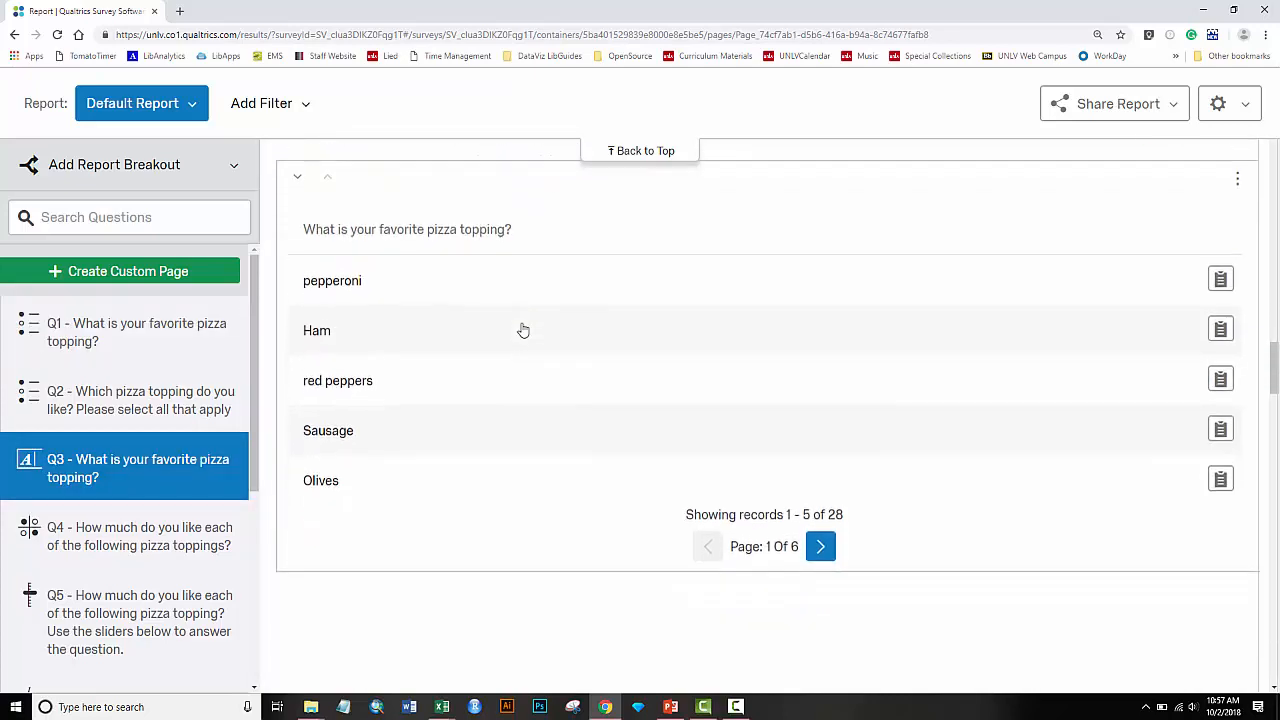
scroll(522, 330, "down", 1)
scroll(522, 330, "up", 3)
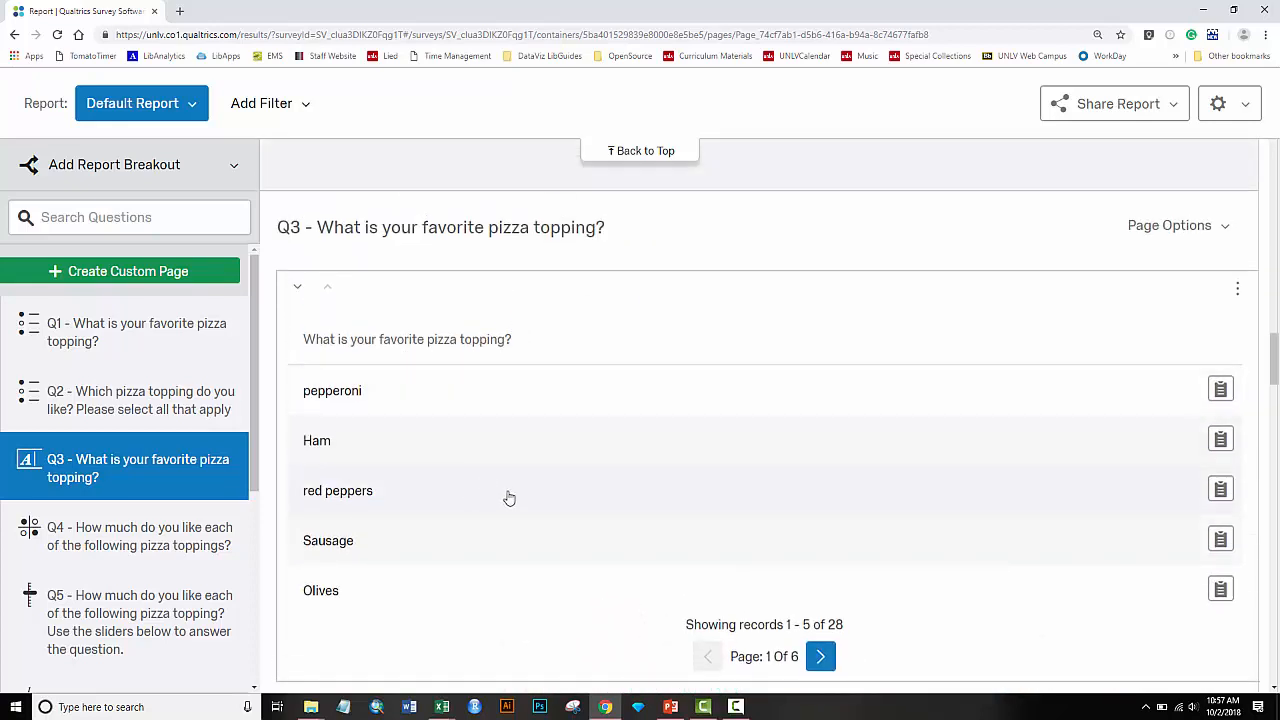
scroll(508, 497, "down", 5)
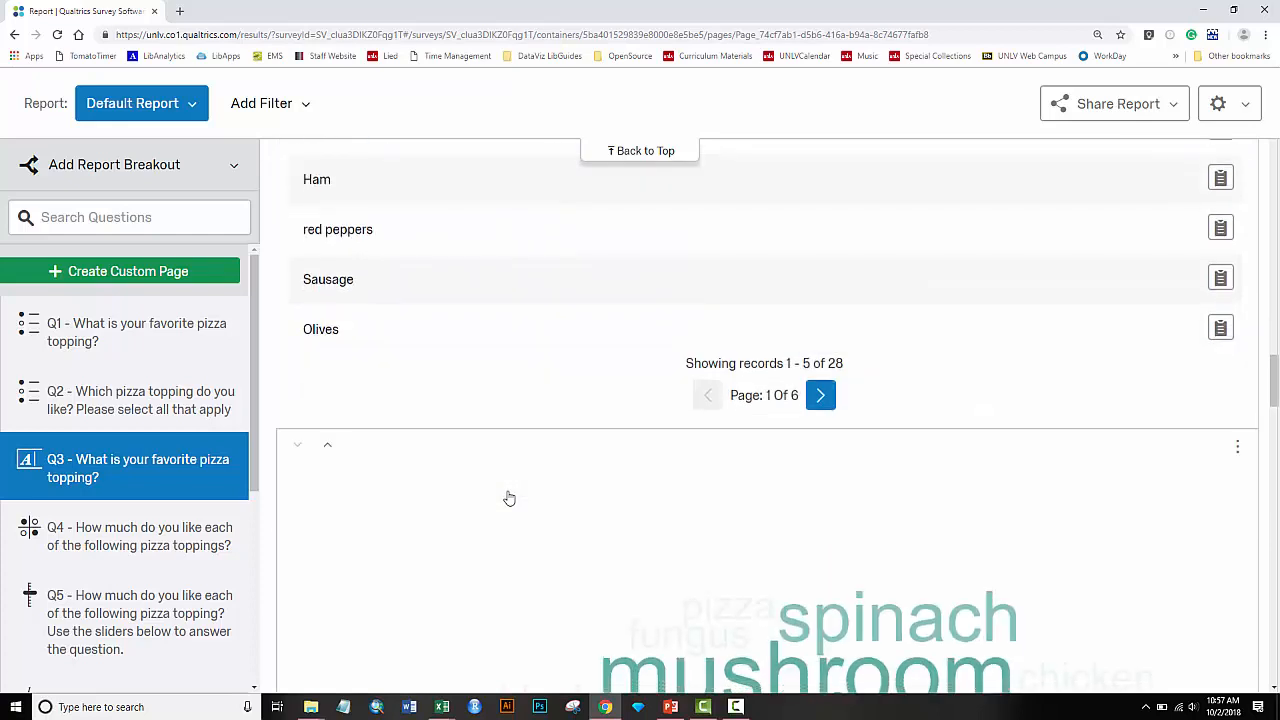
scroll(508, 497, "down", 2)
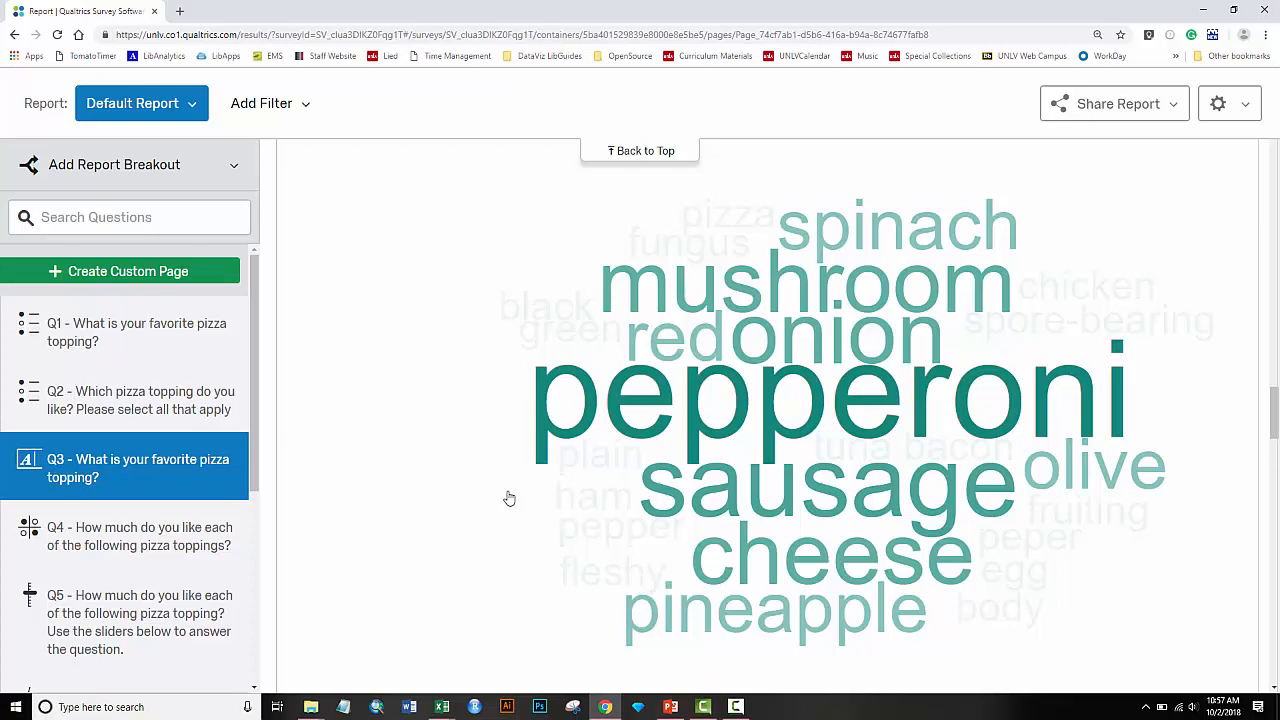
Step: Show the Q5 slider question page of the report and examine its statistics table for each topping
left_click(72, 625)
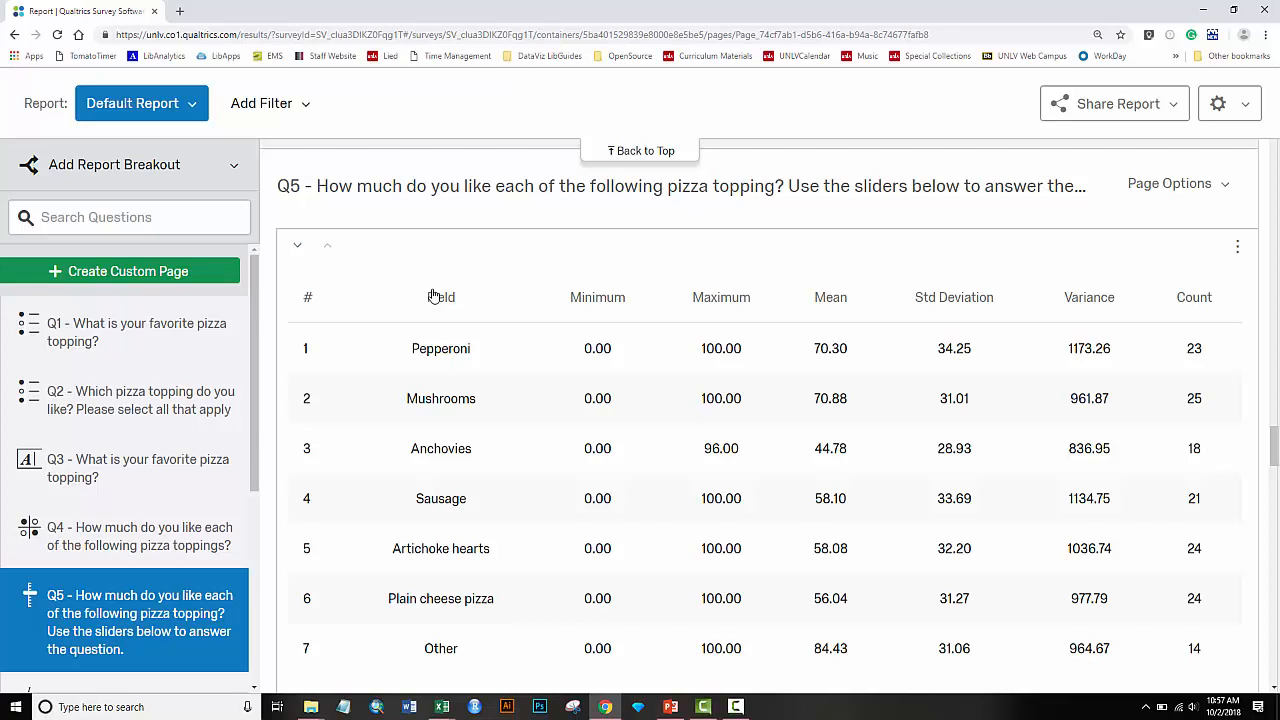
scroll(400, 297, "down", 1)
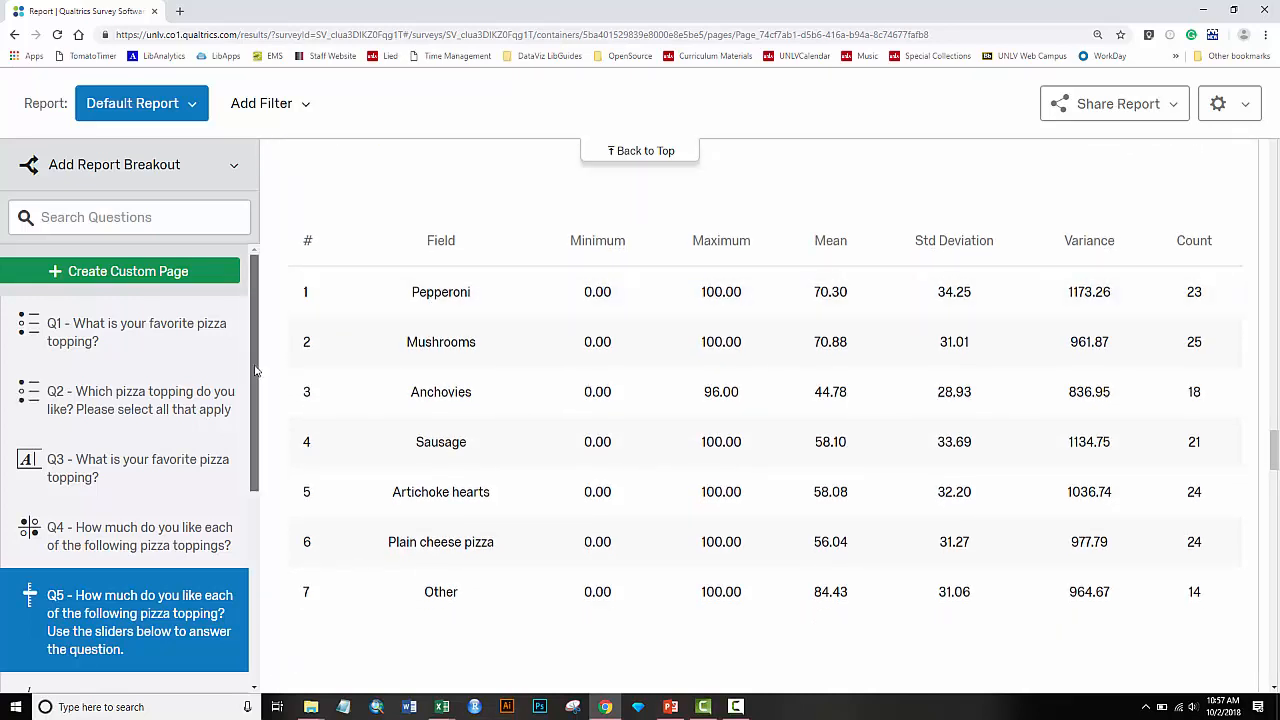
Step: View the formats available for sharing the Default Report, including CSV, and close the list without exporting
scroll(258, 378, "down", 1)
scroll(252, 397, "down", 3)
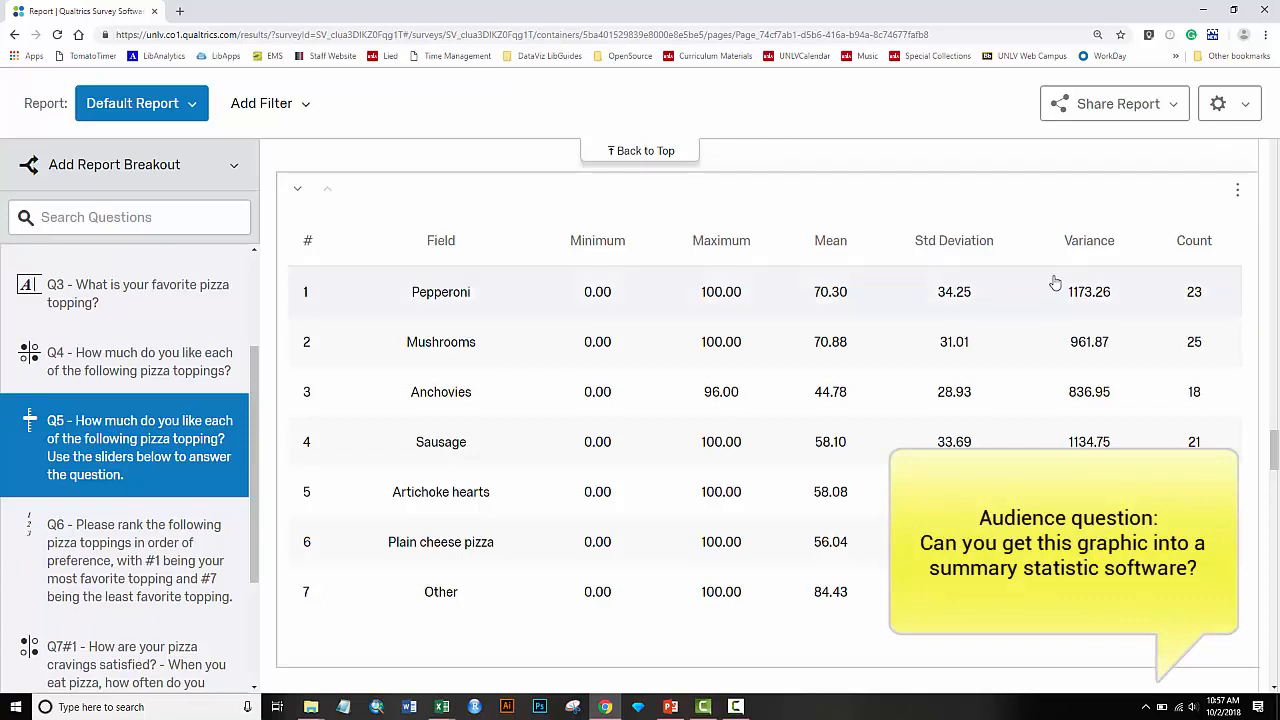
scroll(1054, 283, "up", 5)
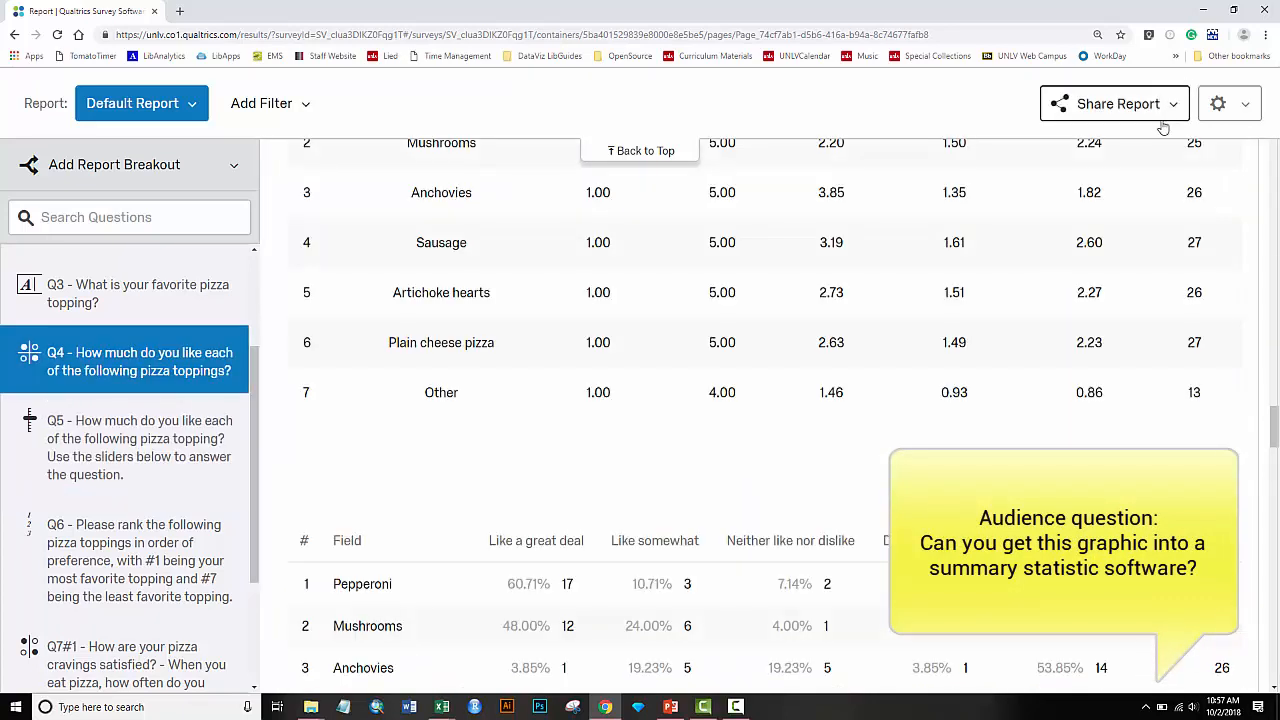
left_click(1174, 105)
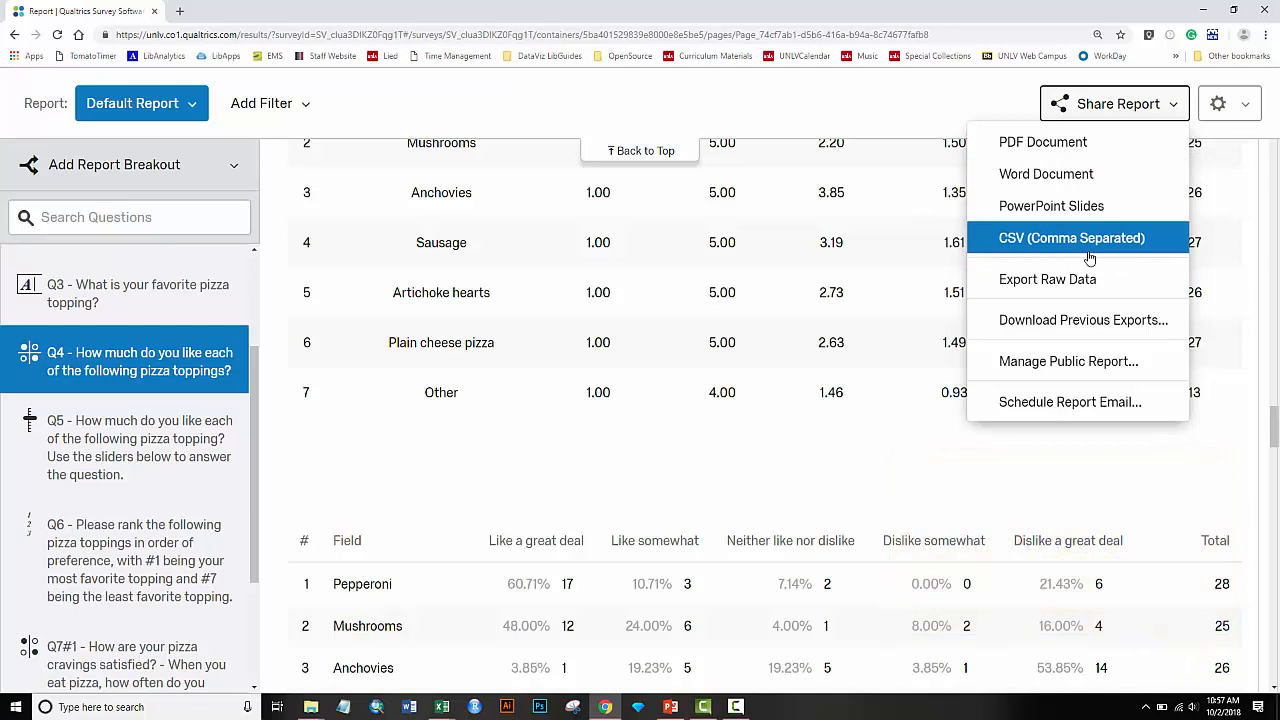
left_click(818, 111)
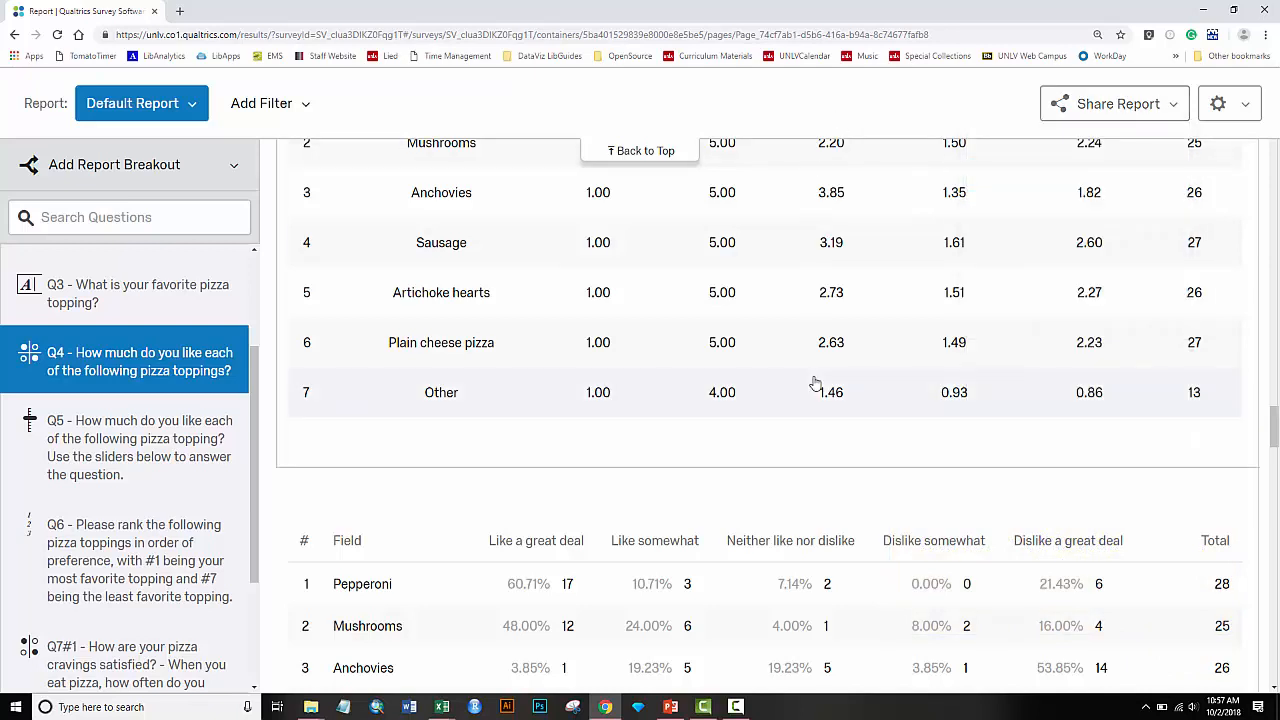
Step: Return to the Q3 favorite pizza topping page of the report and show its word cloud
scroll(815, 383, "up", 15)
scroll(815, 383, "up", 5)
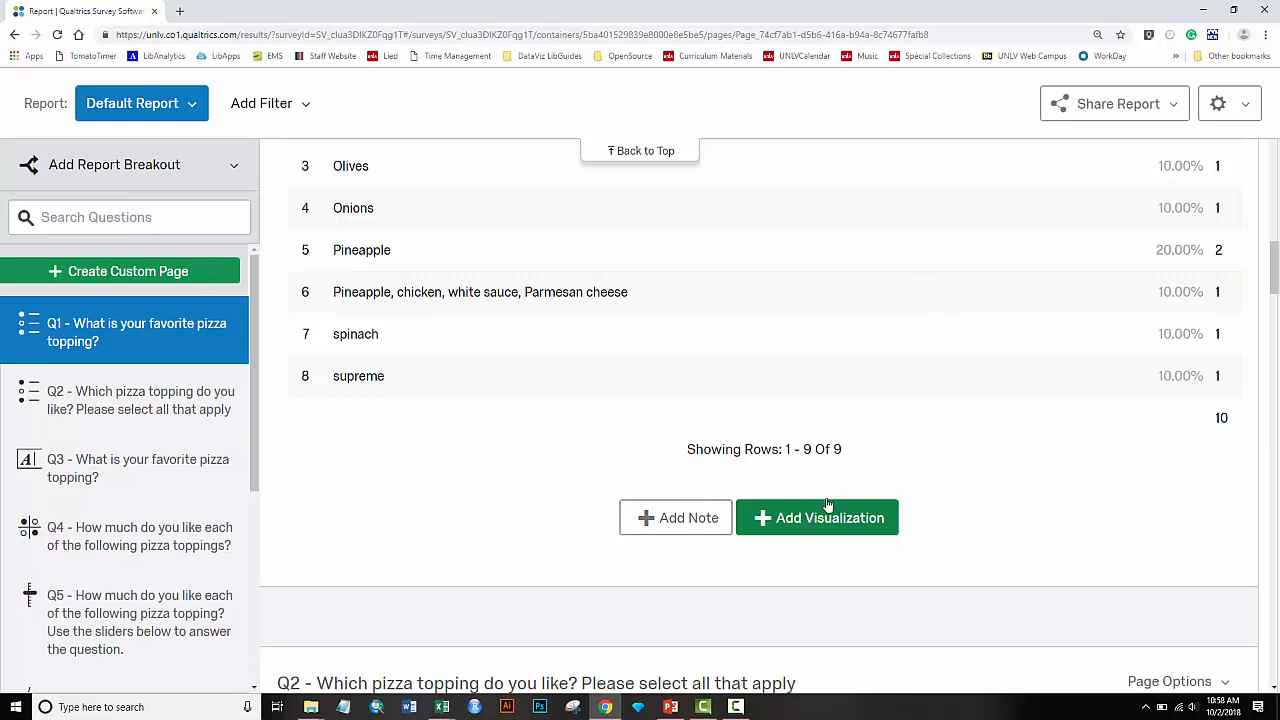
left_click(95, 449)
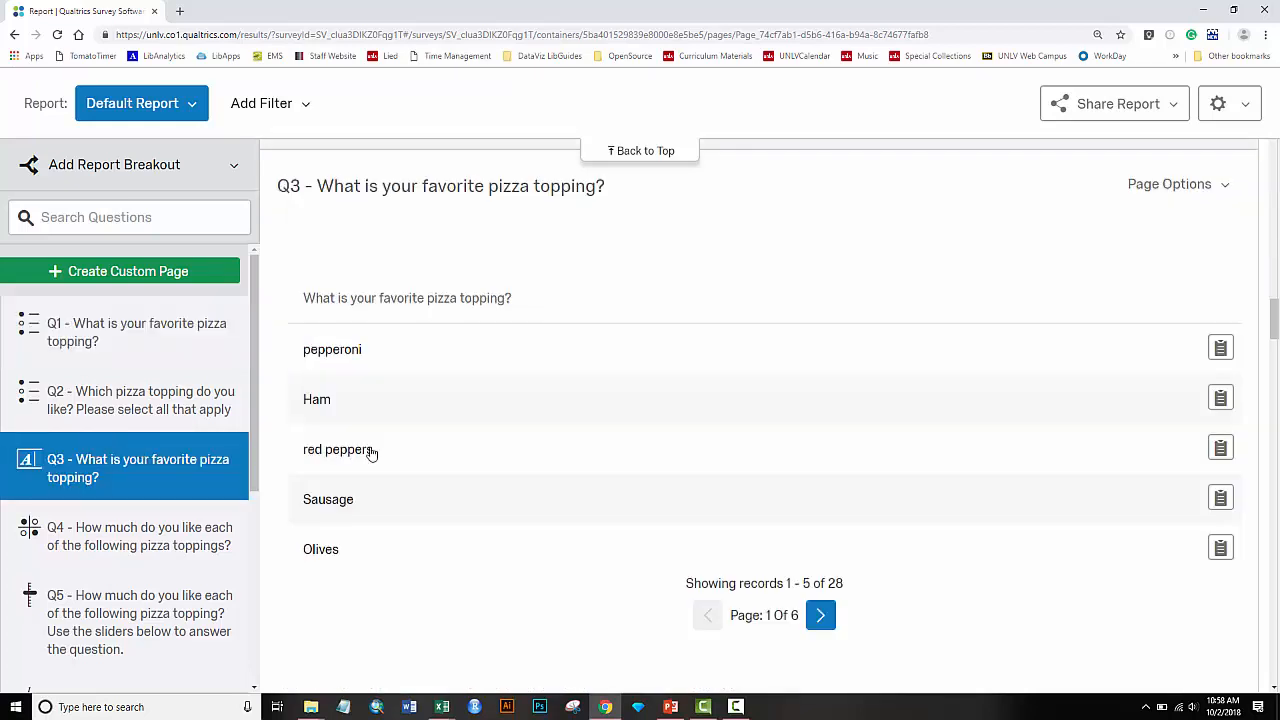
scroll(663, 469, "down", 4)
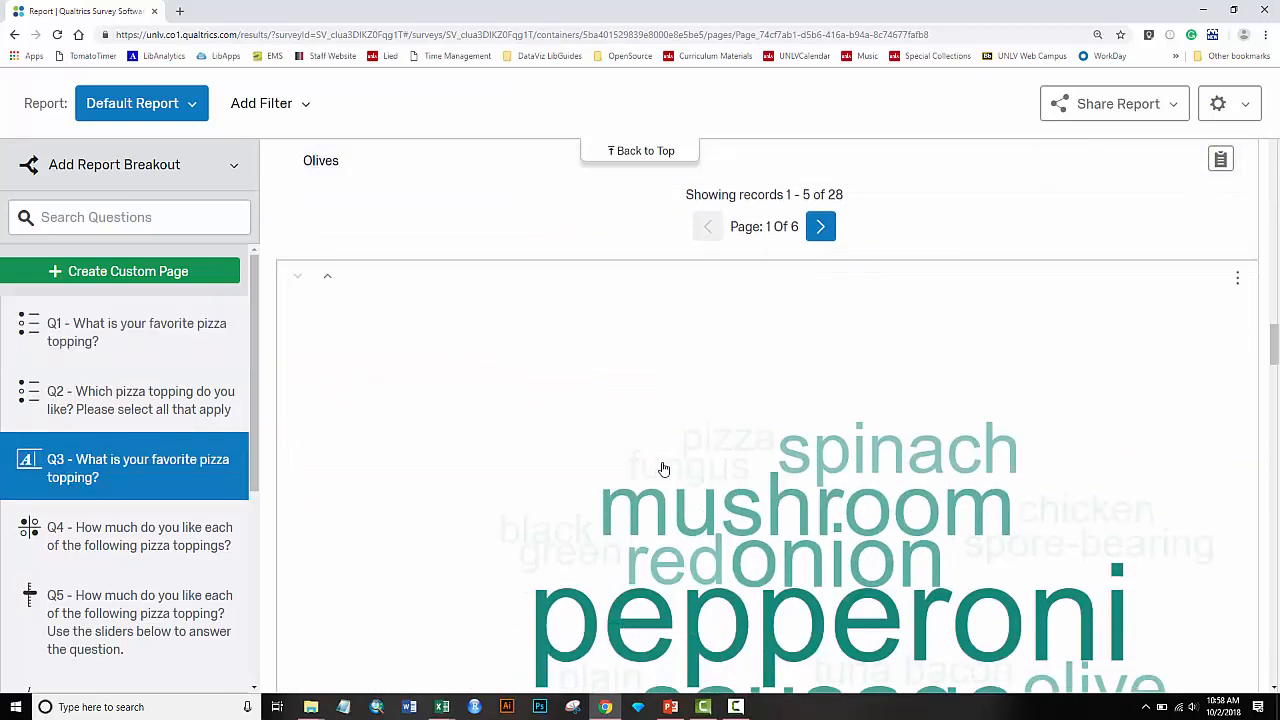
scroll(473, 456, "down", 2)
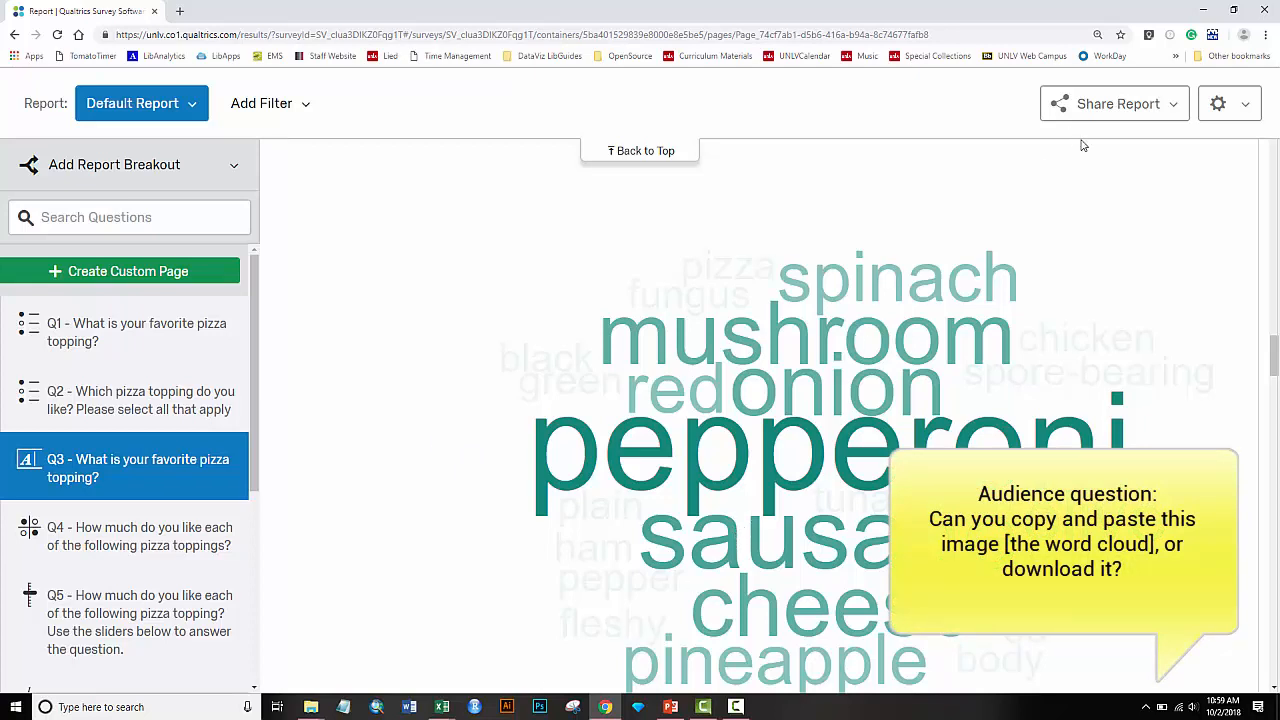
Step: Check the report's sharing formats for the word cloud, and open the browser's save dialog from the image, cancelling it without saving
left_click(1141, 106)
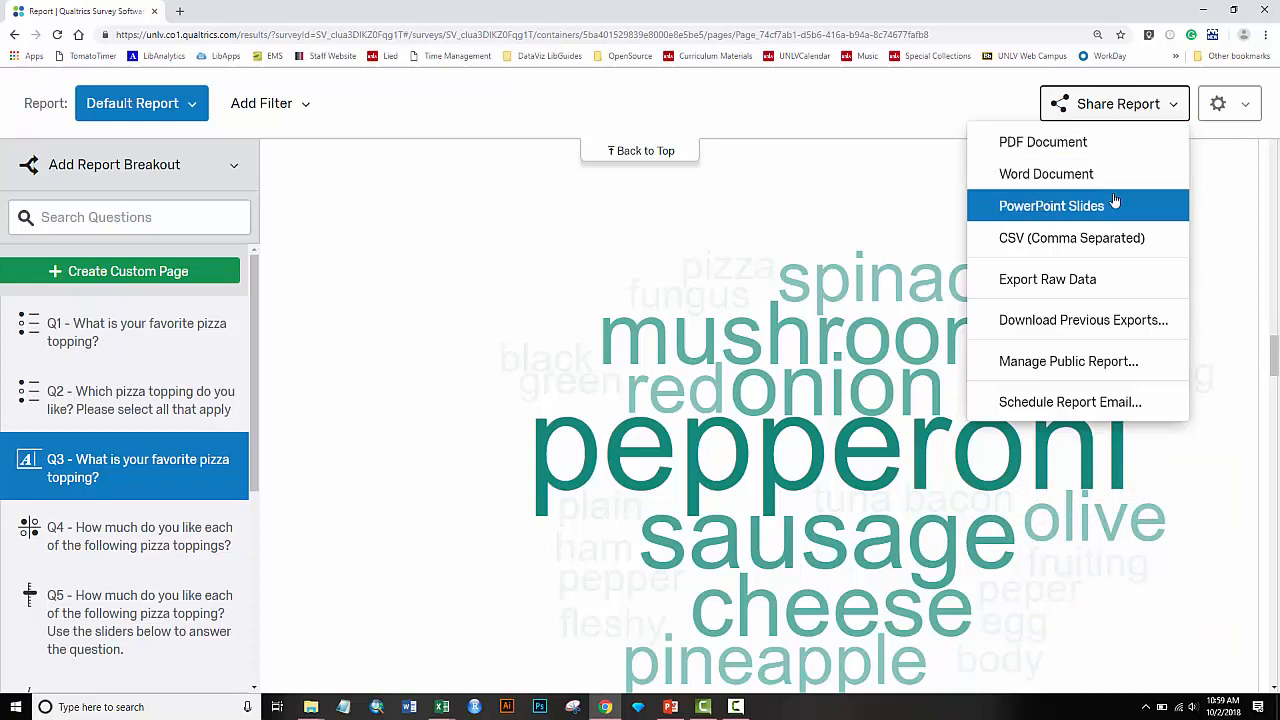
right_click(743, 383)
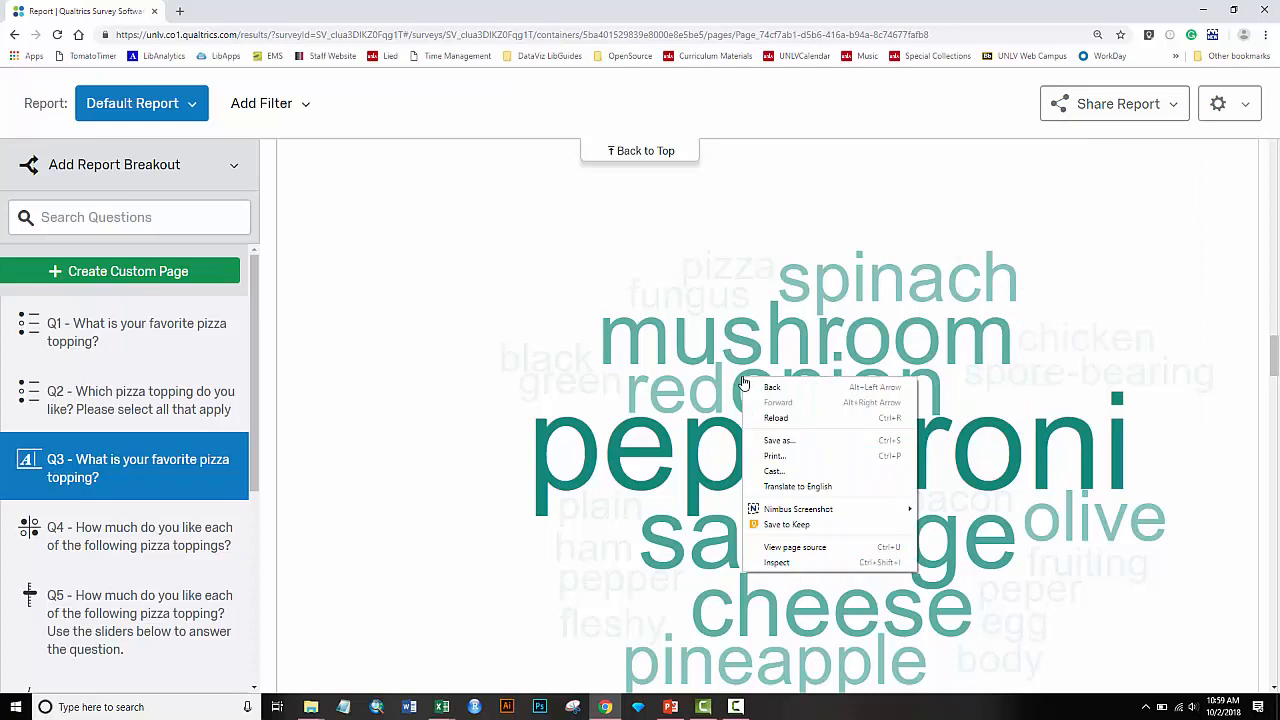
left_click(772, 440)
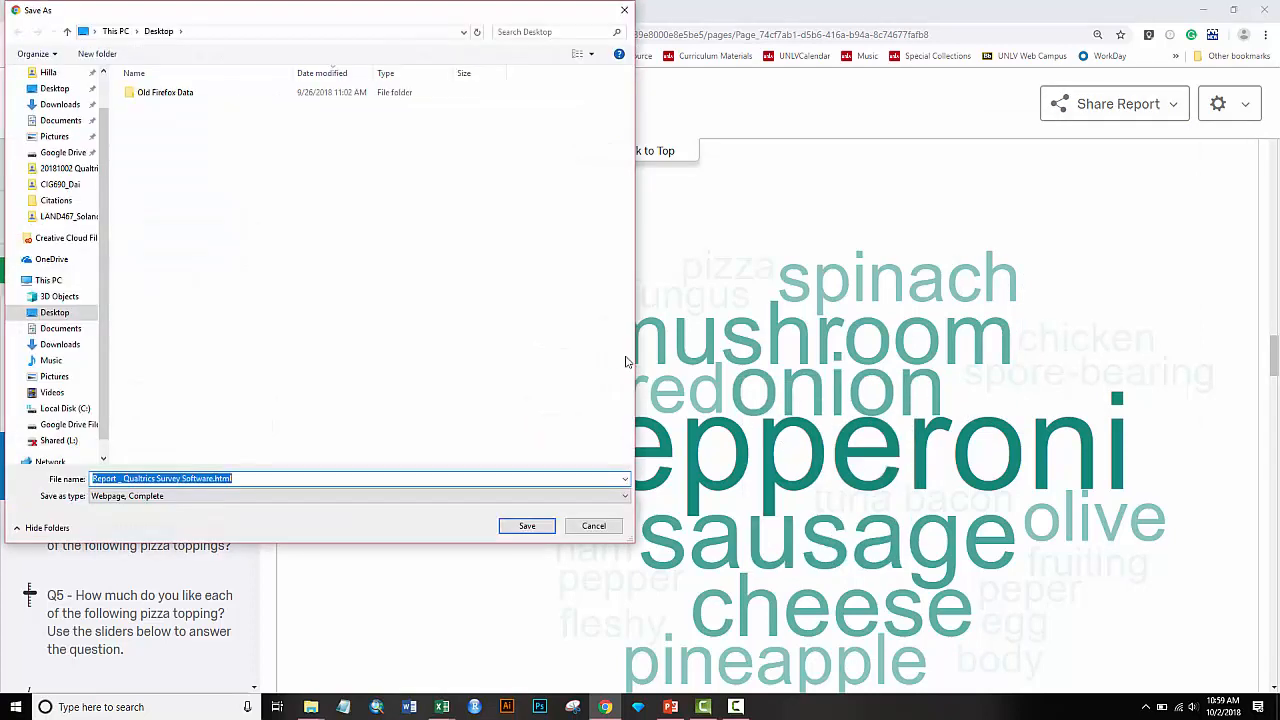
left_click(603, 529)
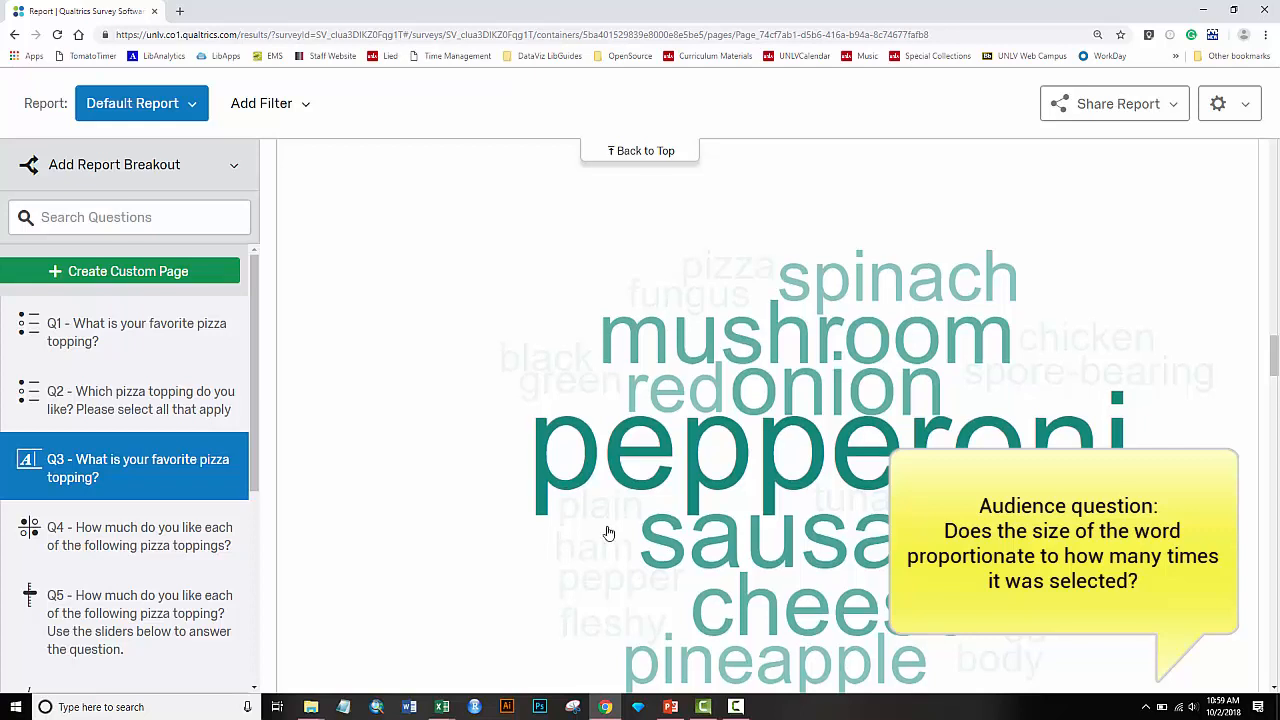
Step: Examine the word sizes in the Q3 word cloud, and switch to PowerPoint to present the Activity slide on drafting a food survey
scroll(608, 533, "down", 2)
scroll(608, 533, "up", 1)
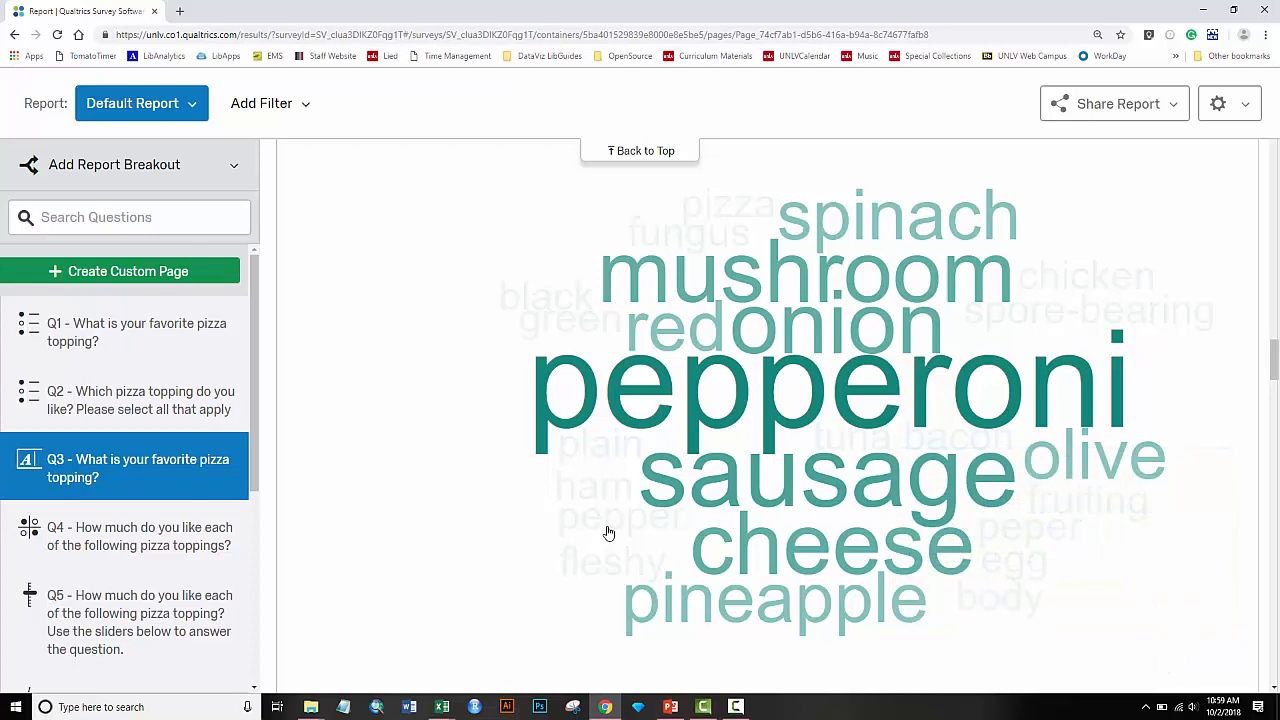
key("alt+Tab")
key("shift+F5")
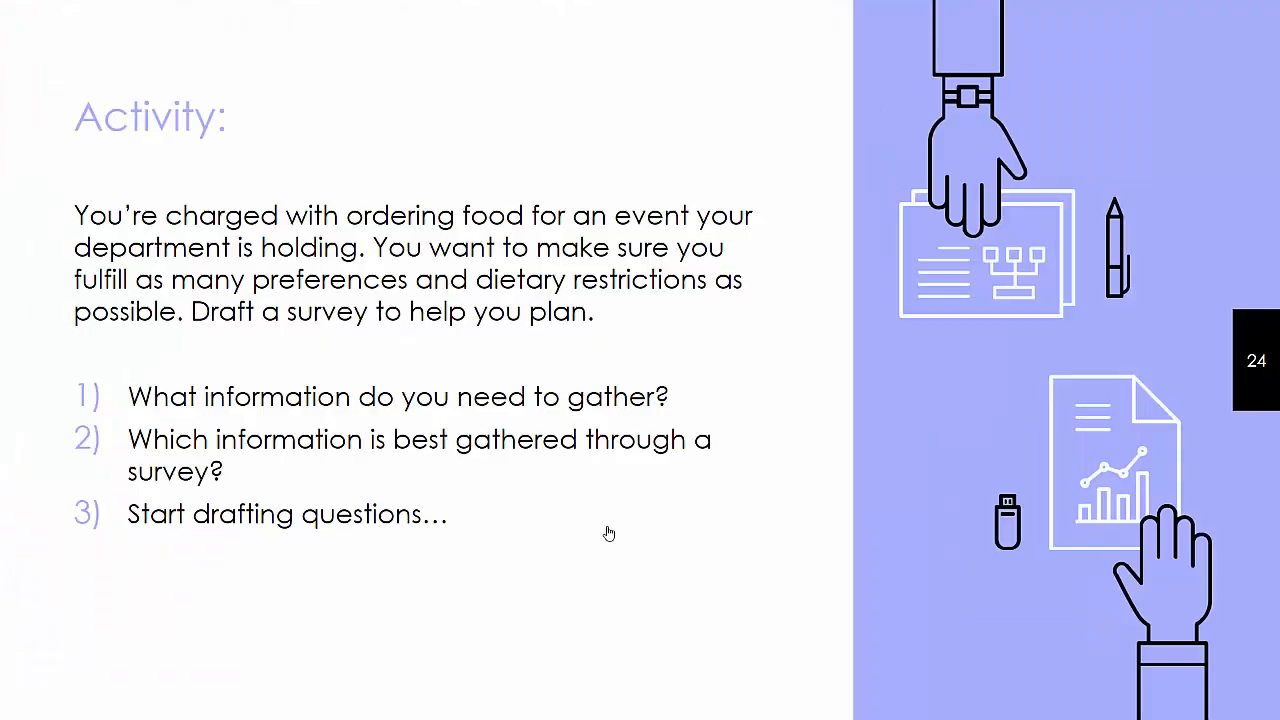